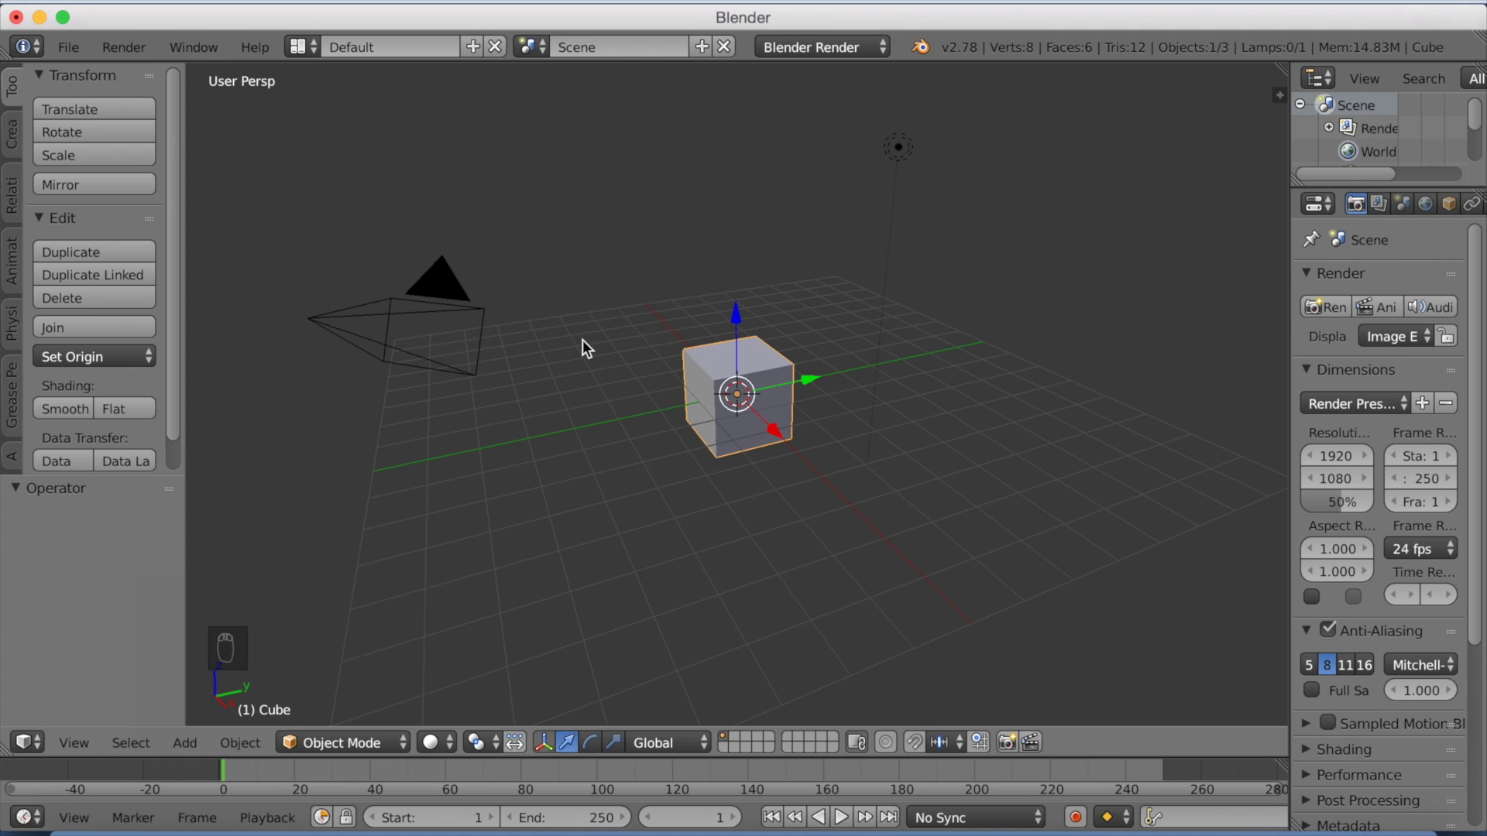
Delete the default cube and set the render engine to Cycles Render
key(x)
click(636, 359)
click(799, 46)
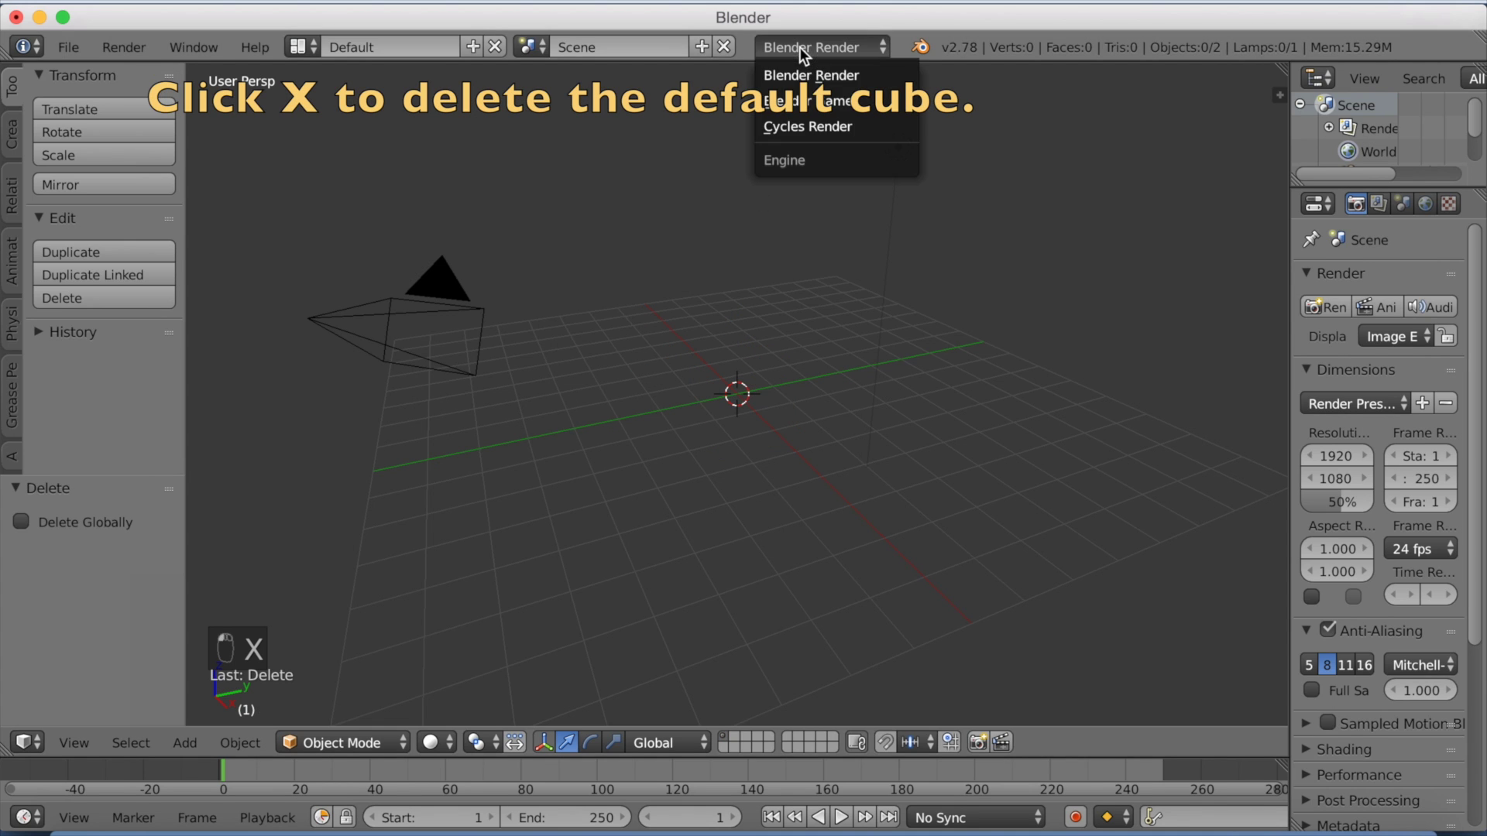
click(788, 121)
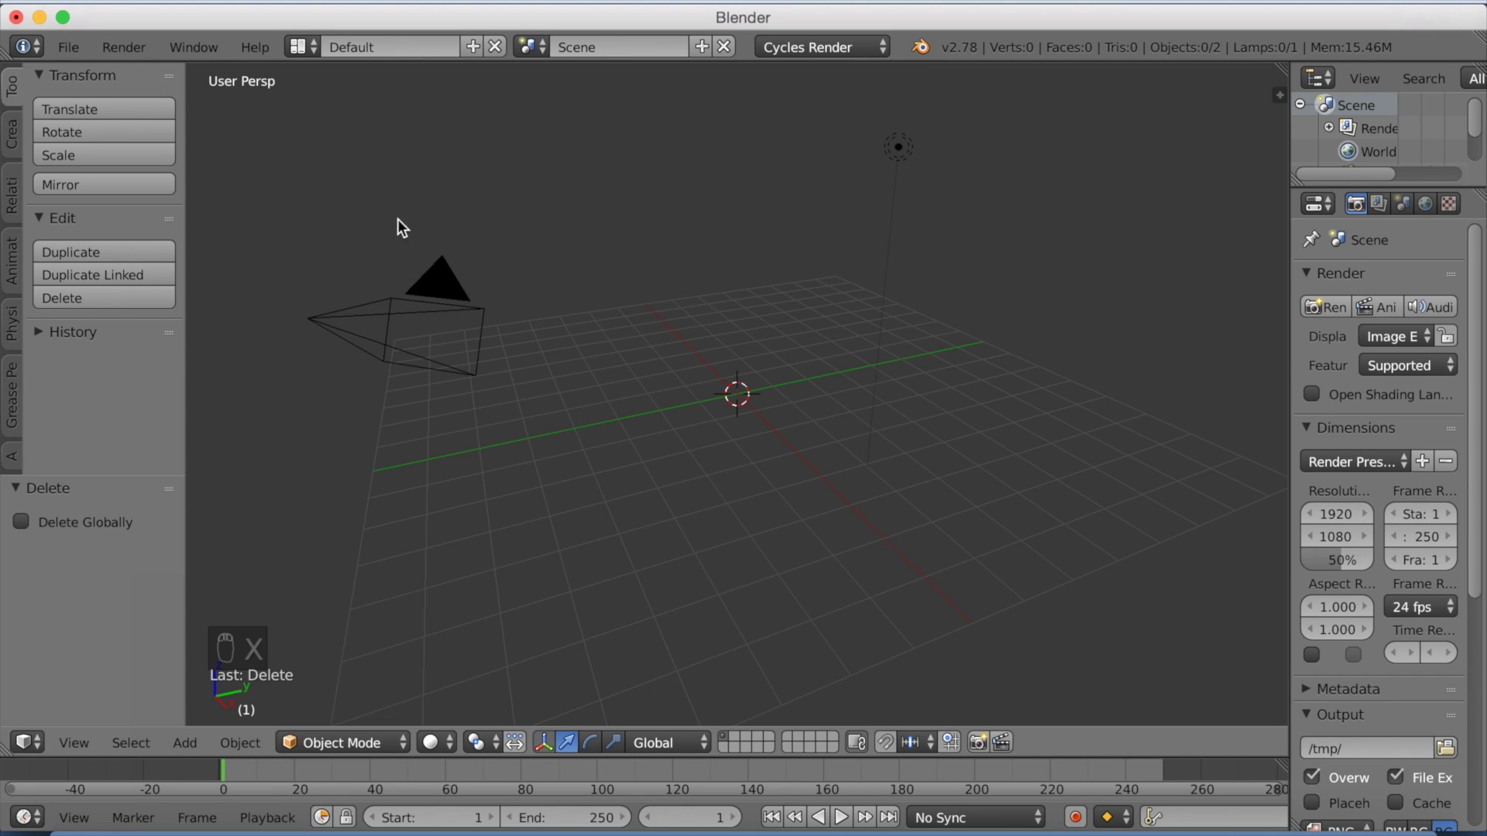
Add a UV sphere at the scene's centre and scale it up uniformly by about 2.73
key(shift+a)
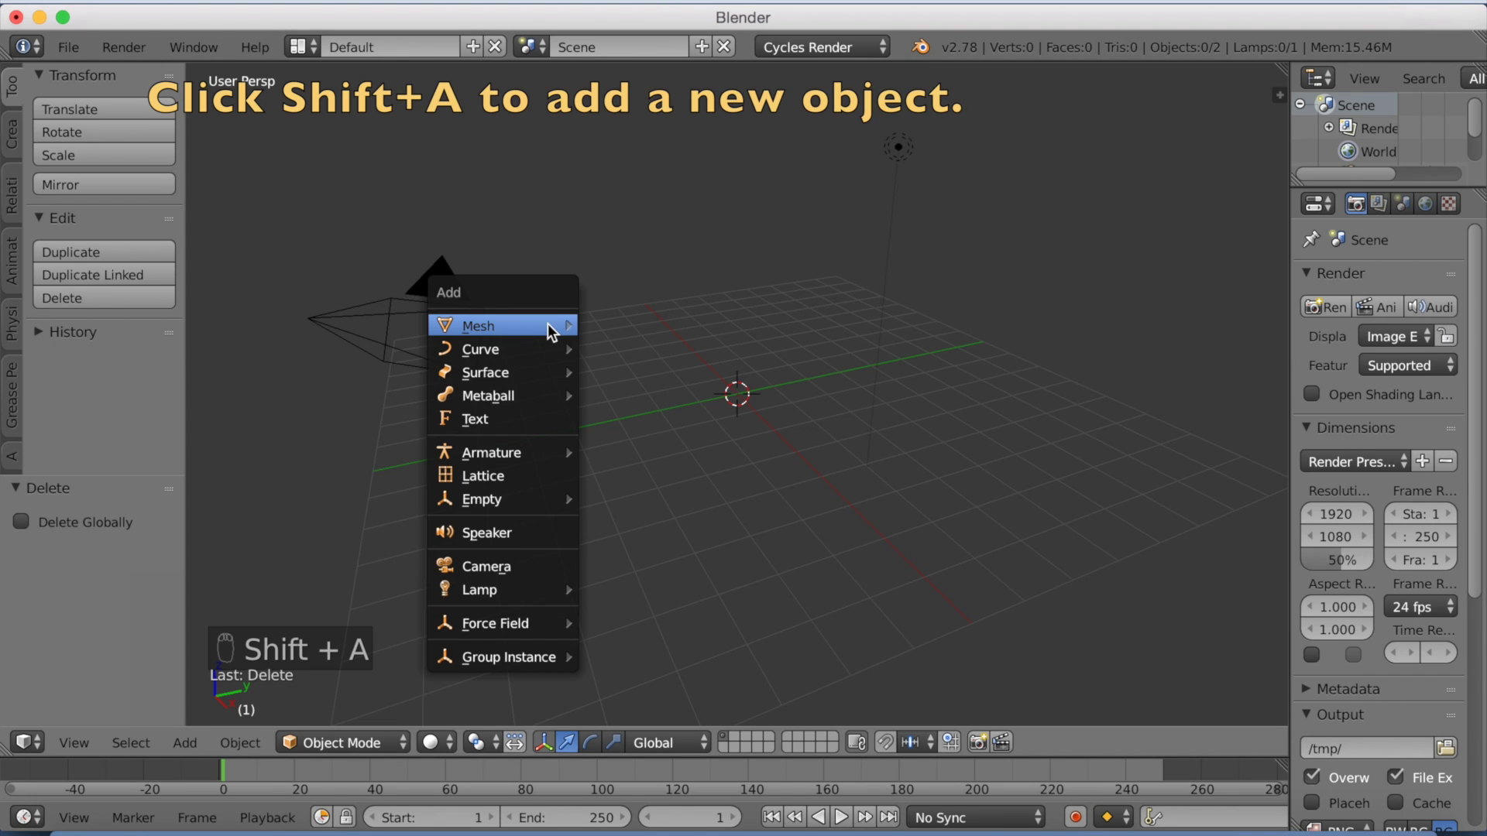
mouse_move(546, 325)
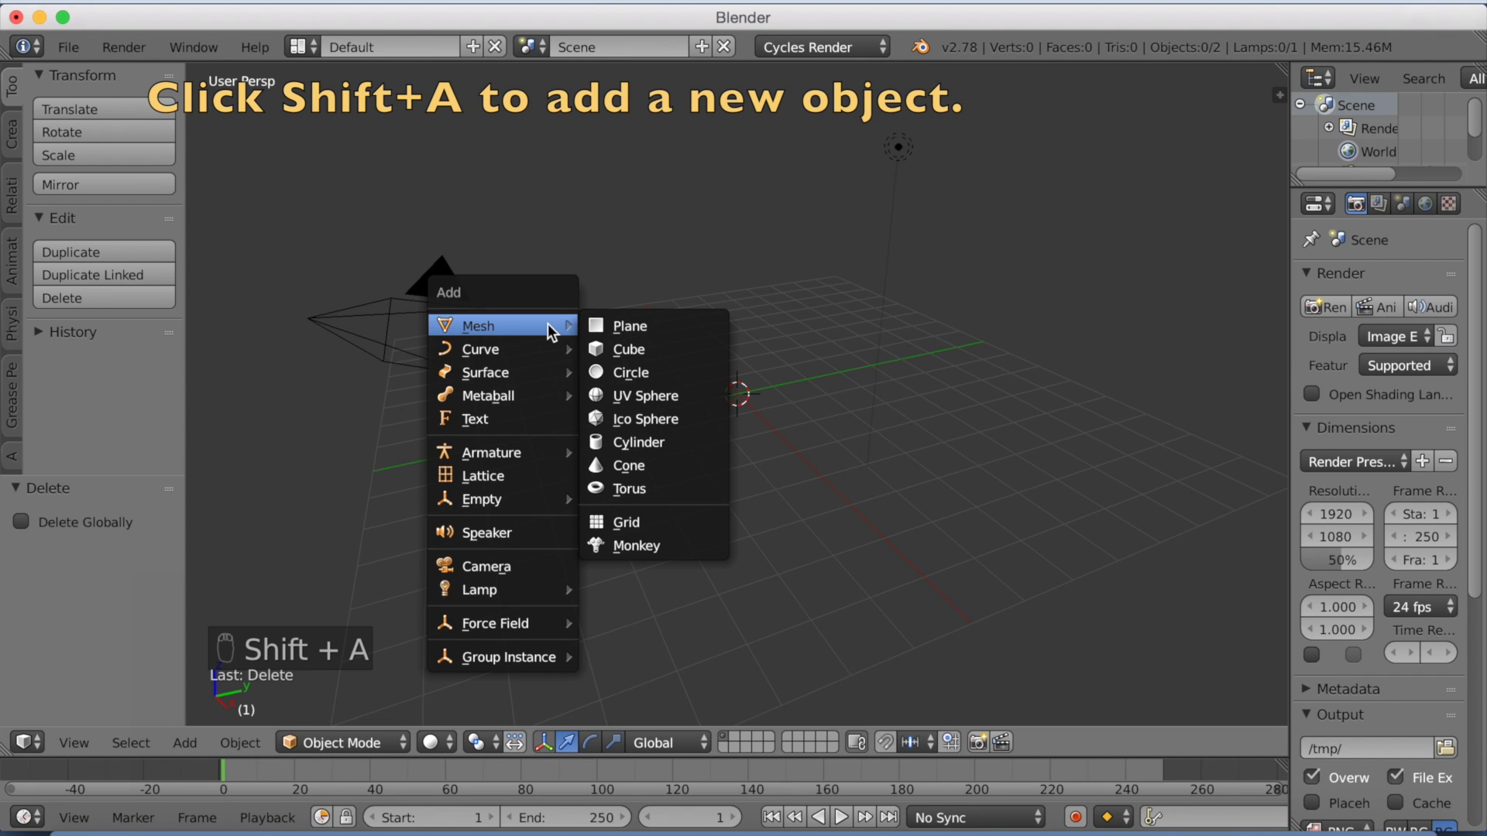
click(629, 393)
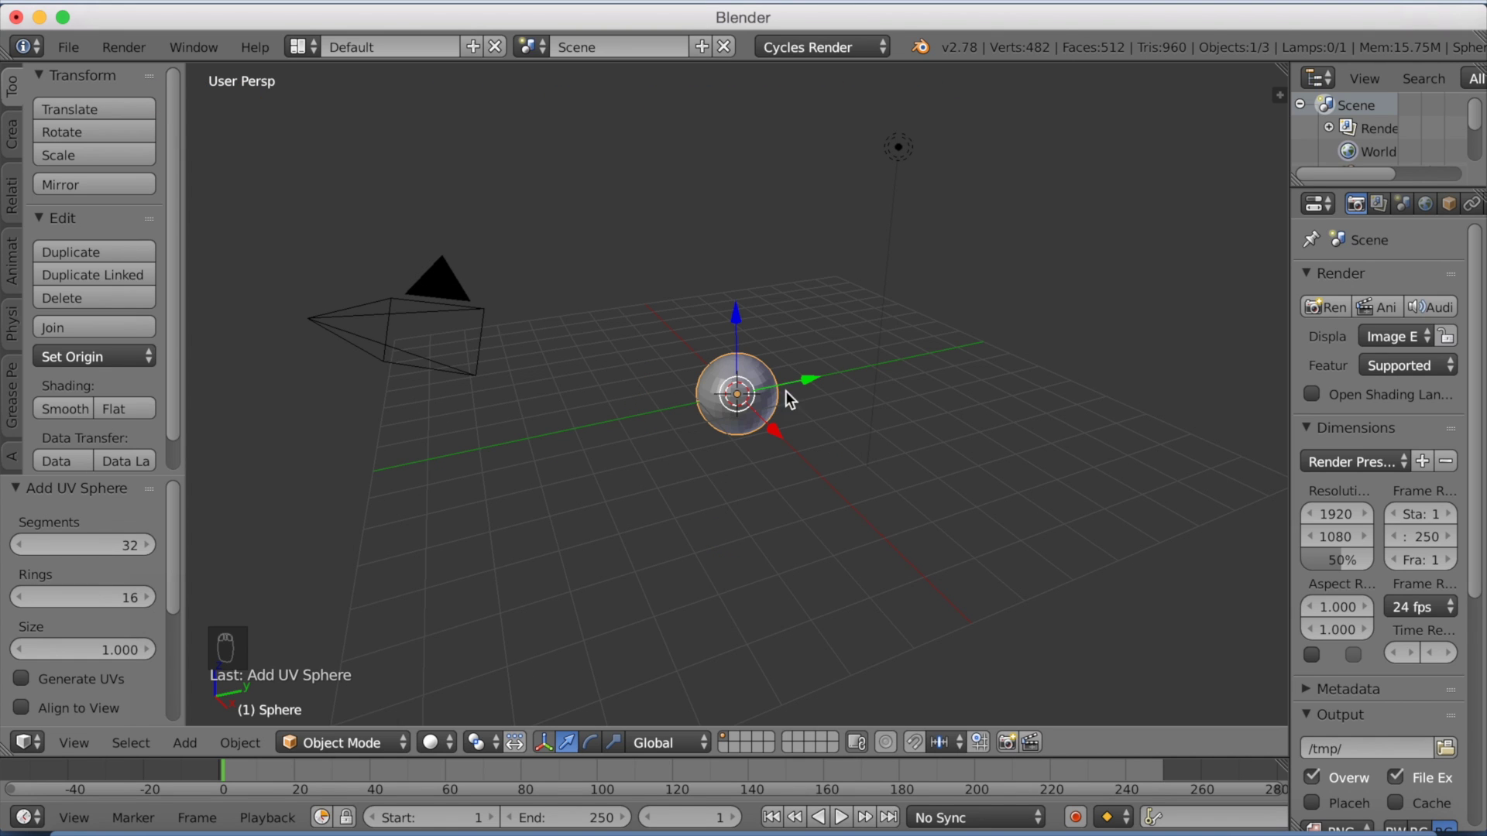
key(s)
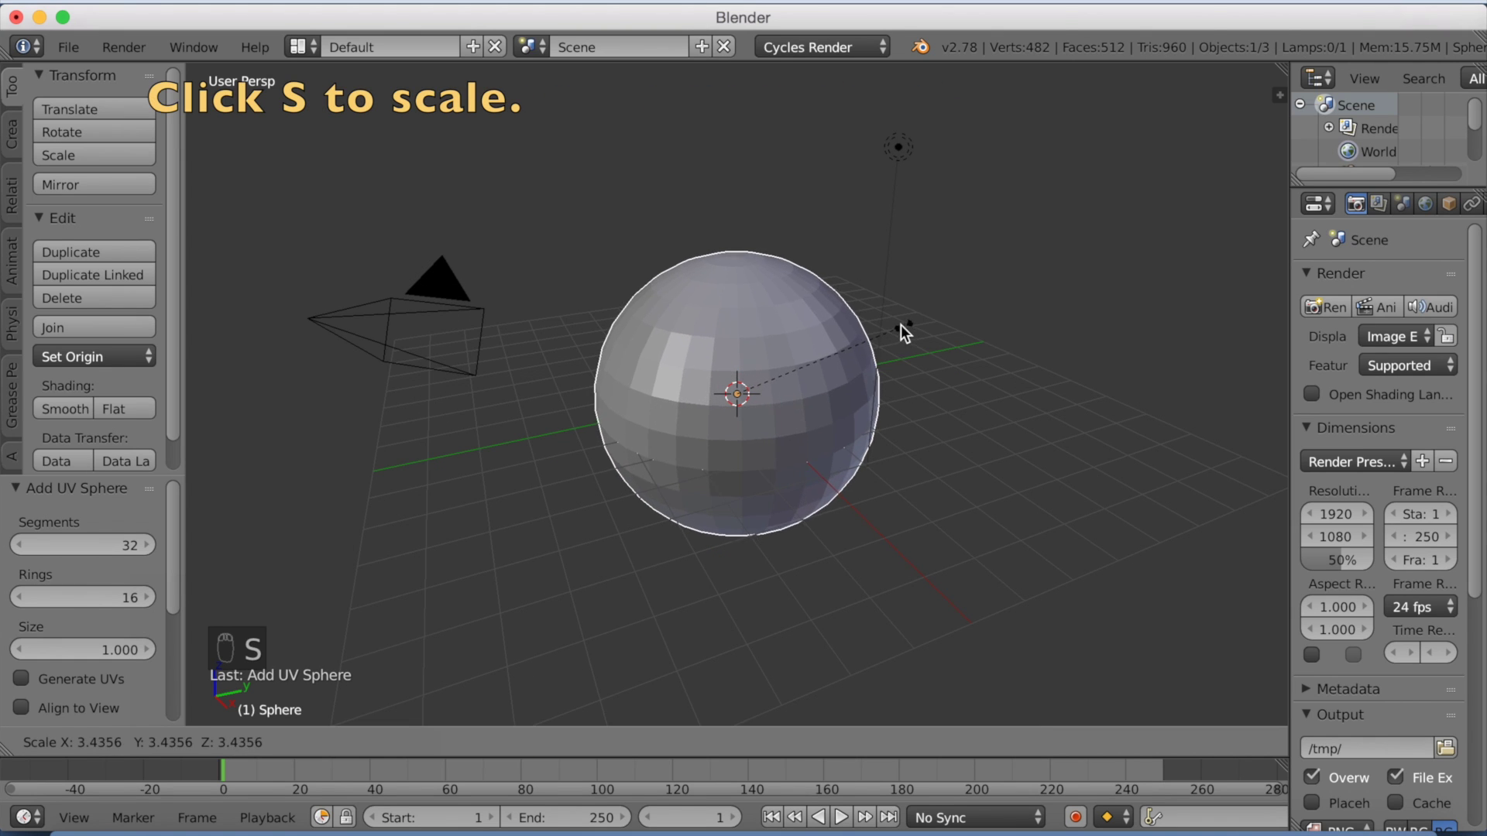
click(874, 347)
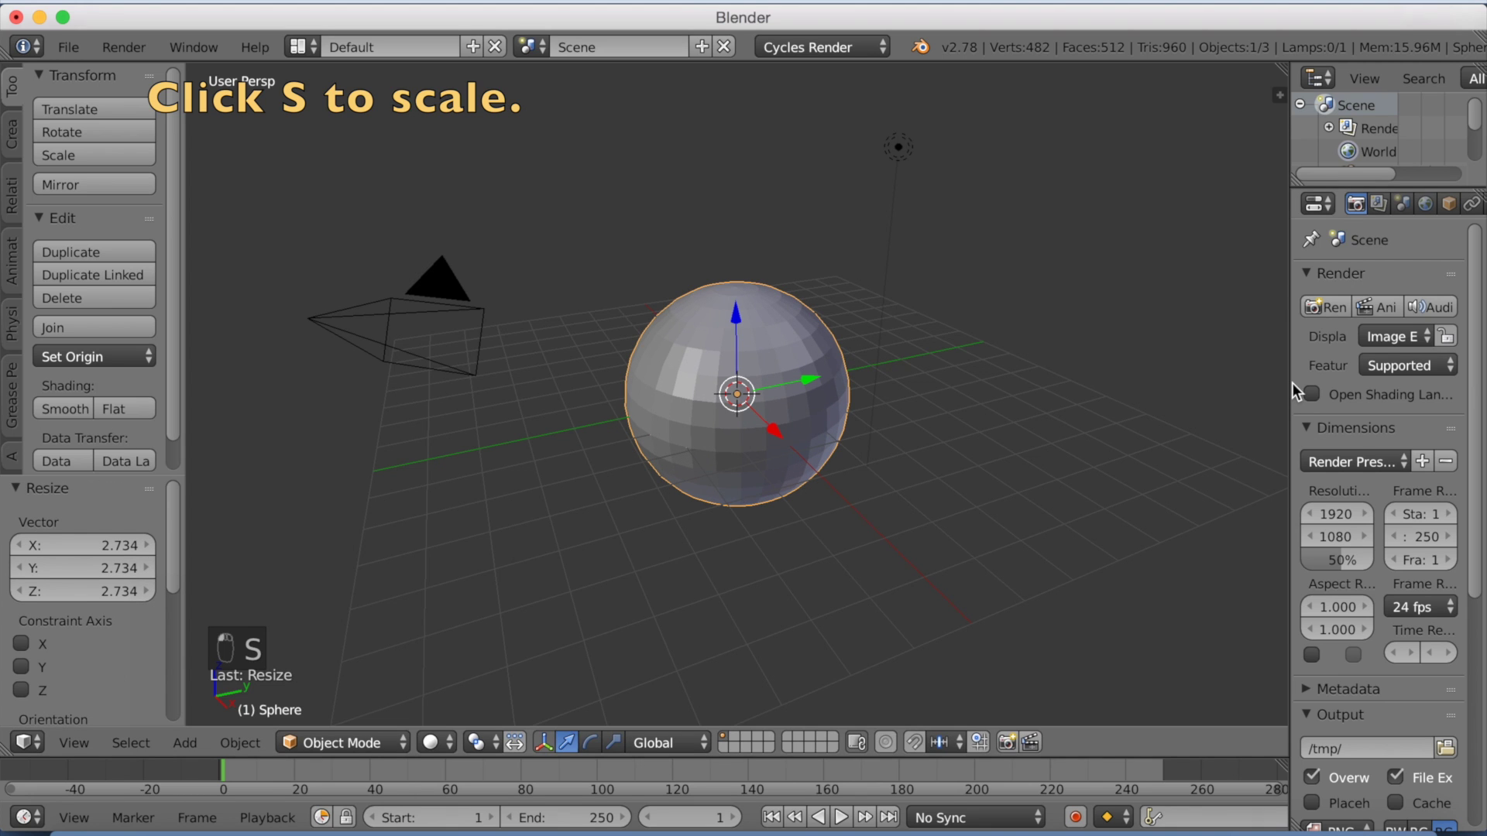
Add a Subdivision Surface modifier to the sphere and shade it smooth
drag(1292, 383, 1161, 391)
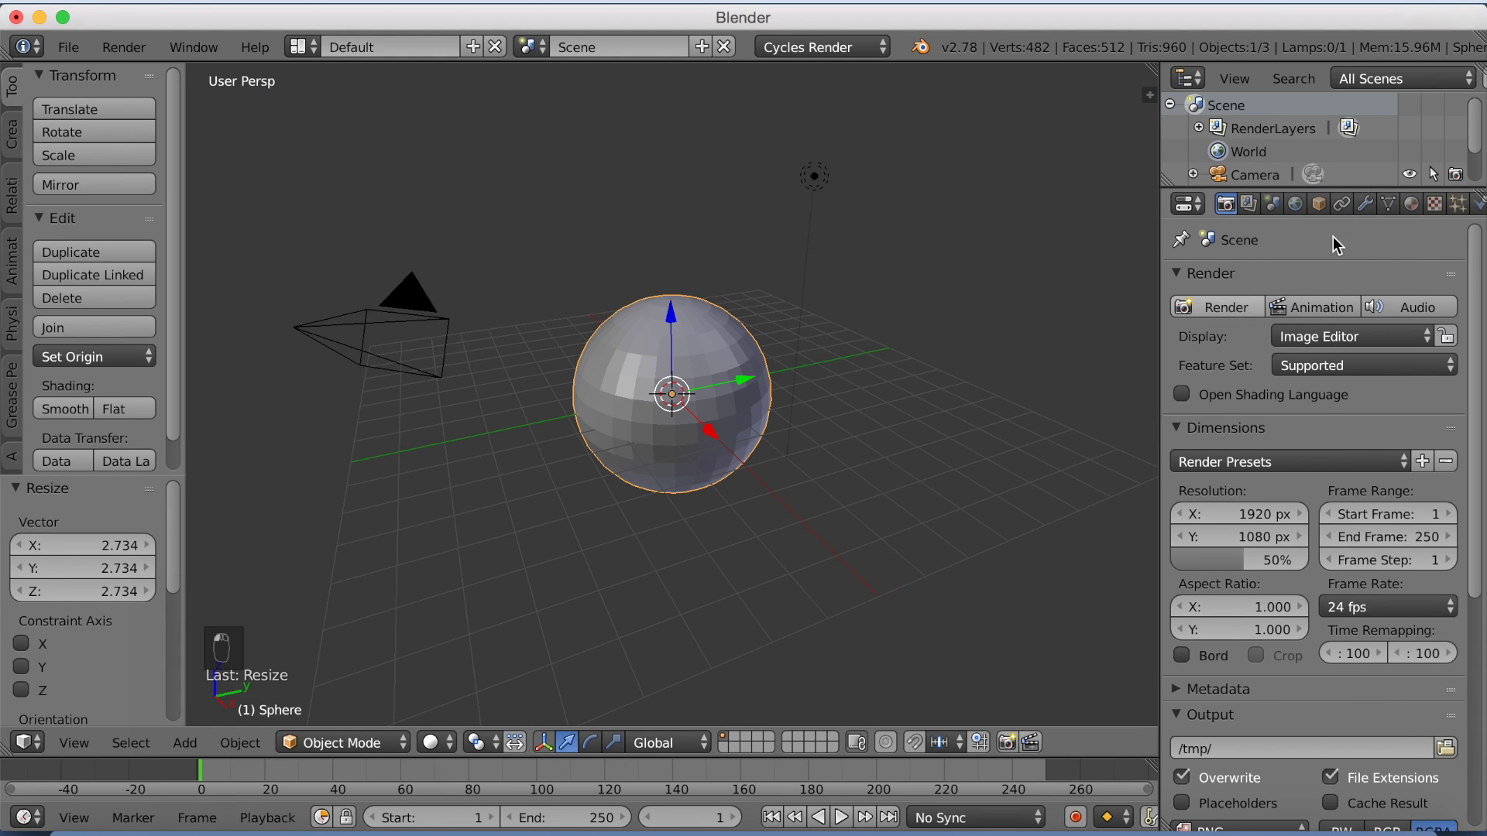
click(1367, 206)
click(1249, 281)
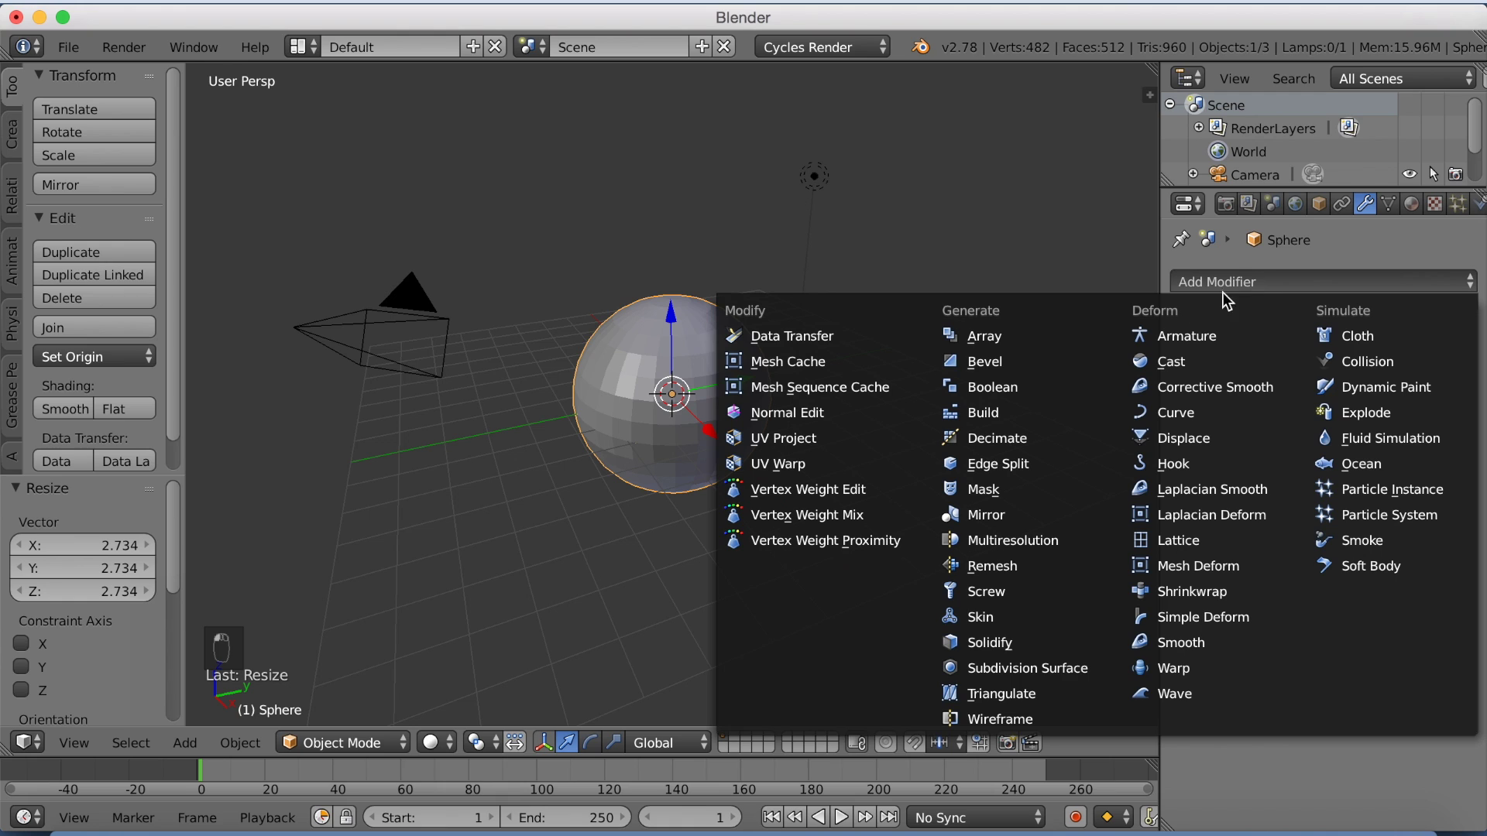
click(1005, 670)
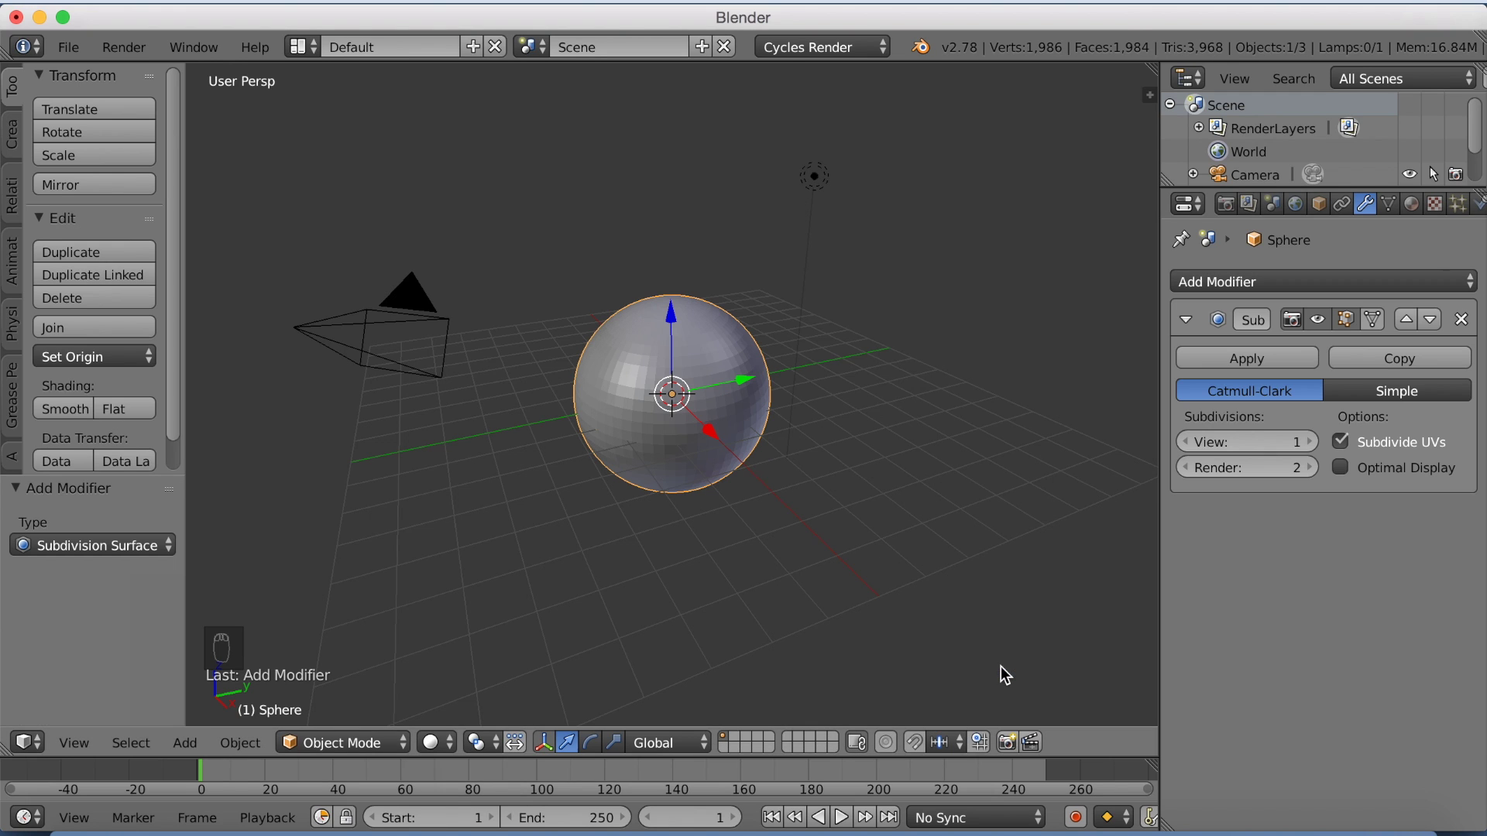
click(71, 409)
Add a Single Arrow empty and move it up the Z axis by about 2.99, just above the sphere
key(shift+a)
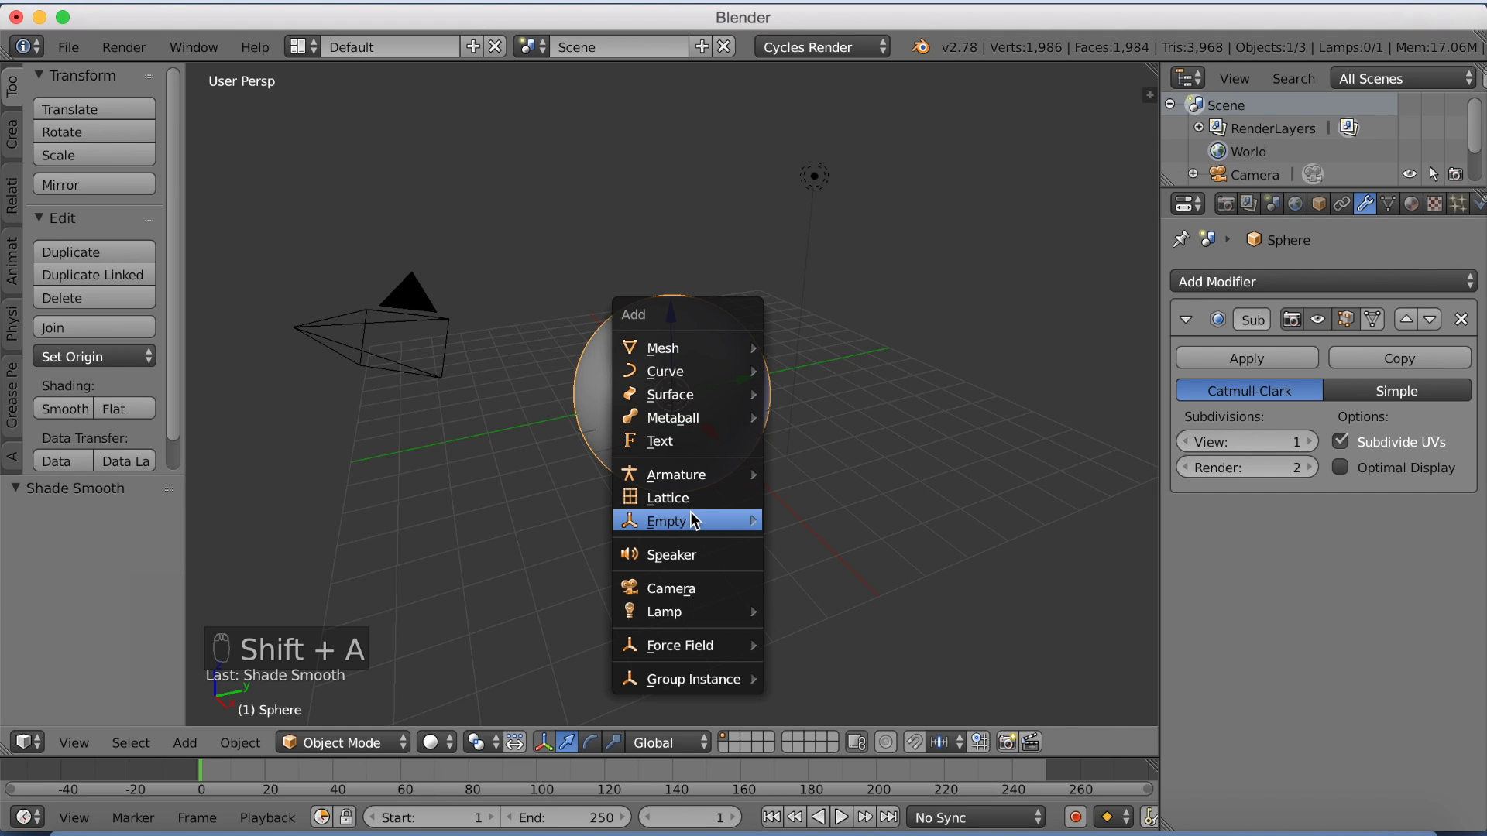
mouse_move(697, 522)
click(831, 571)
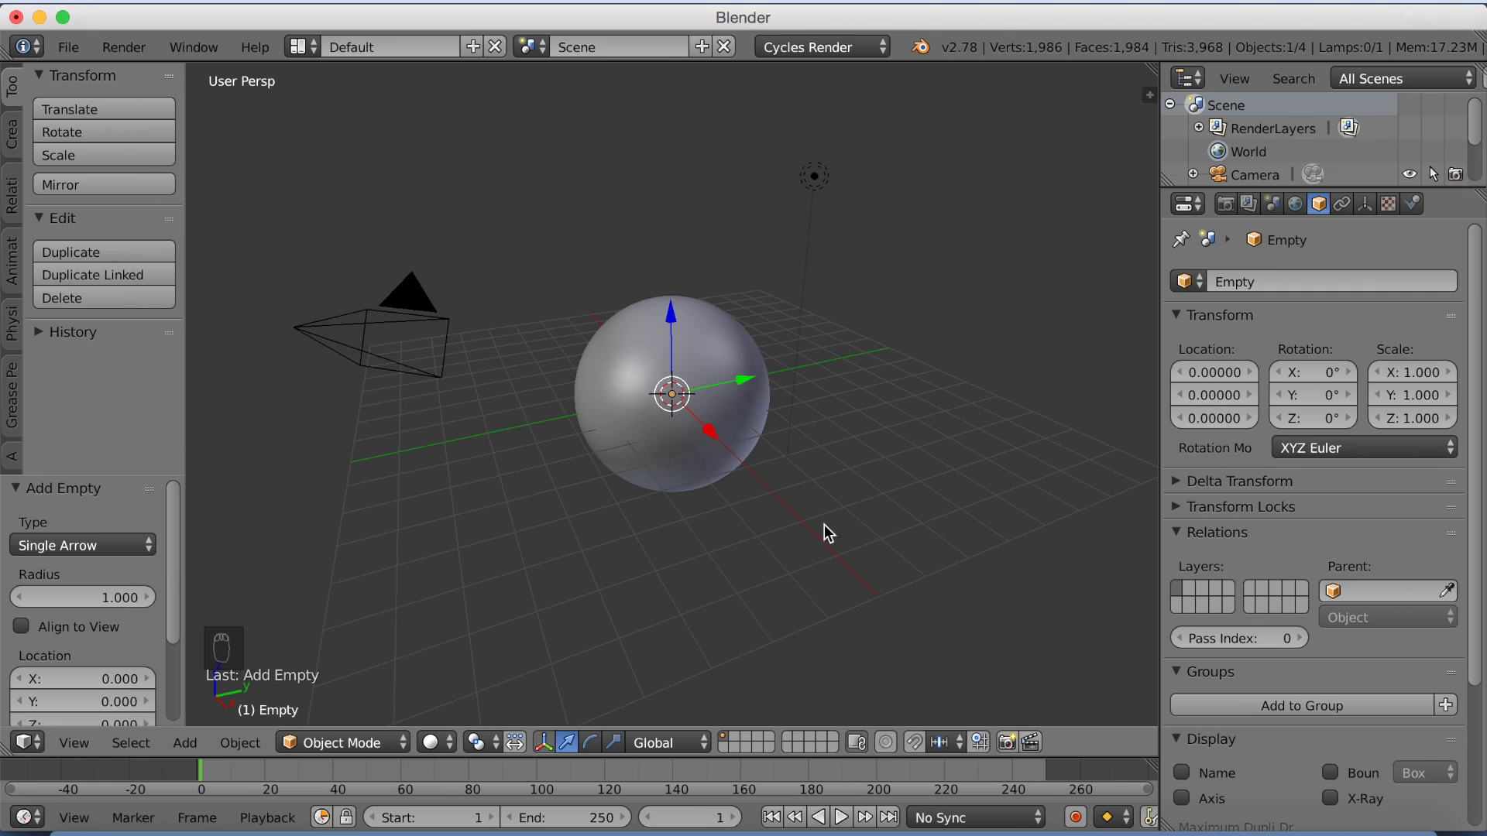
key(g)
key(z)
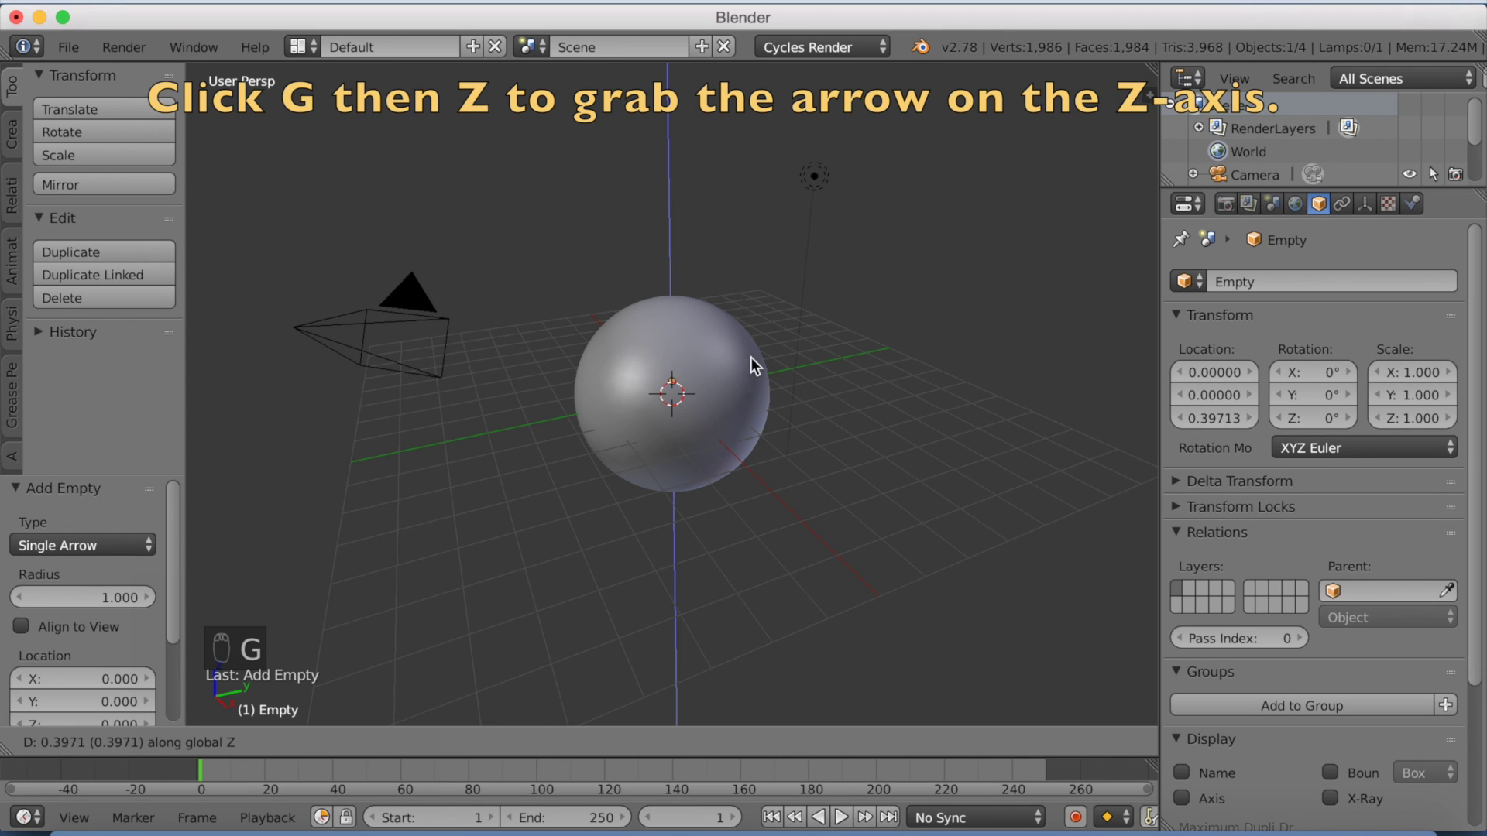
click(770, 266)
Scale the arrow empty along the Z axis only, to about 0.66
scroll(783, 268, up, 4)
shift+middle_drag(810, 158, 815, 310)
key(s)
key(z)
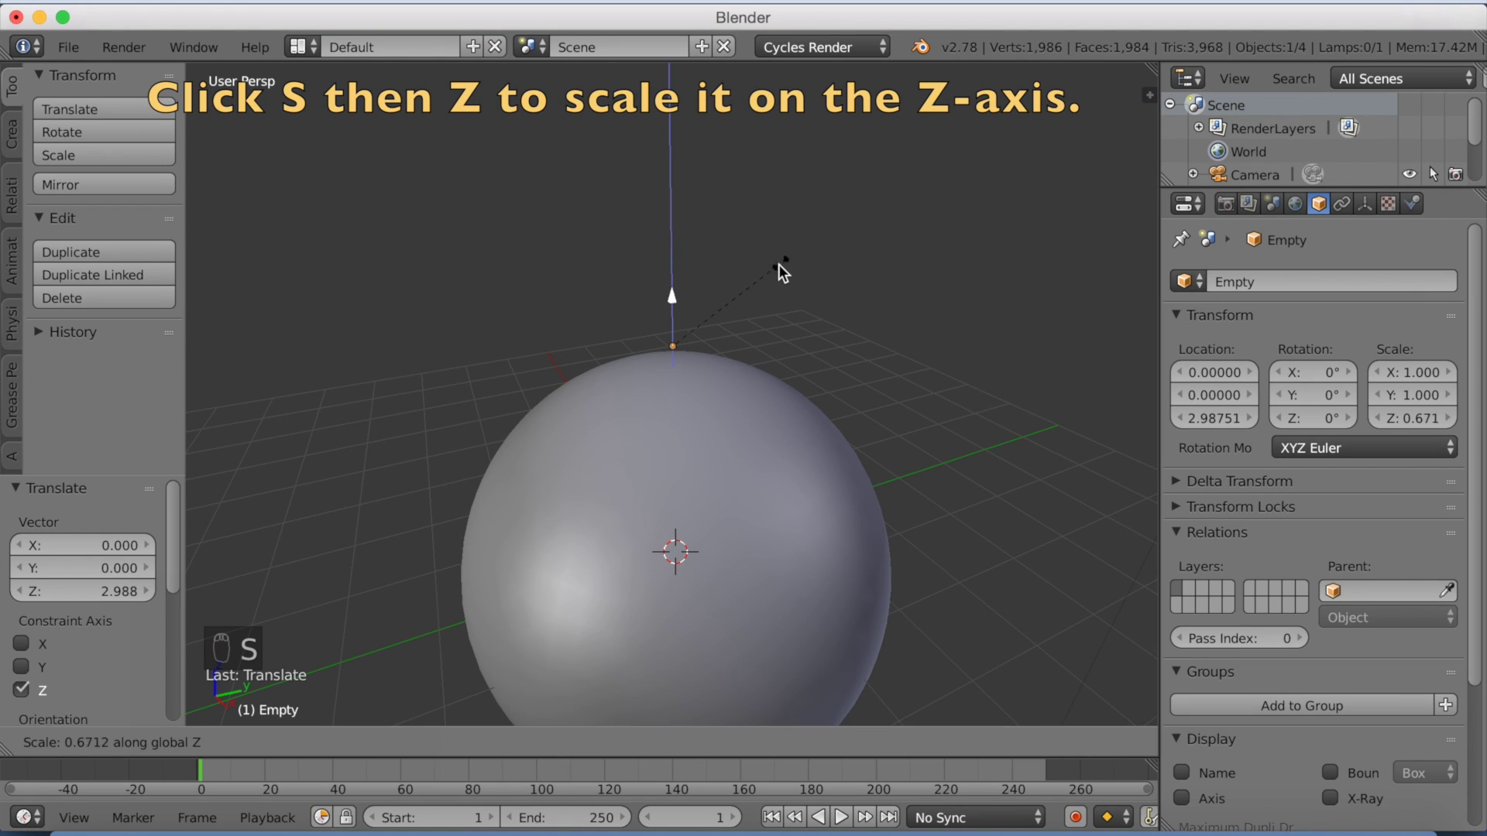
click(779, 263)
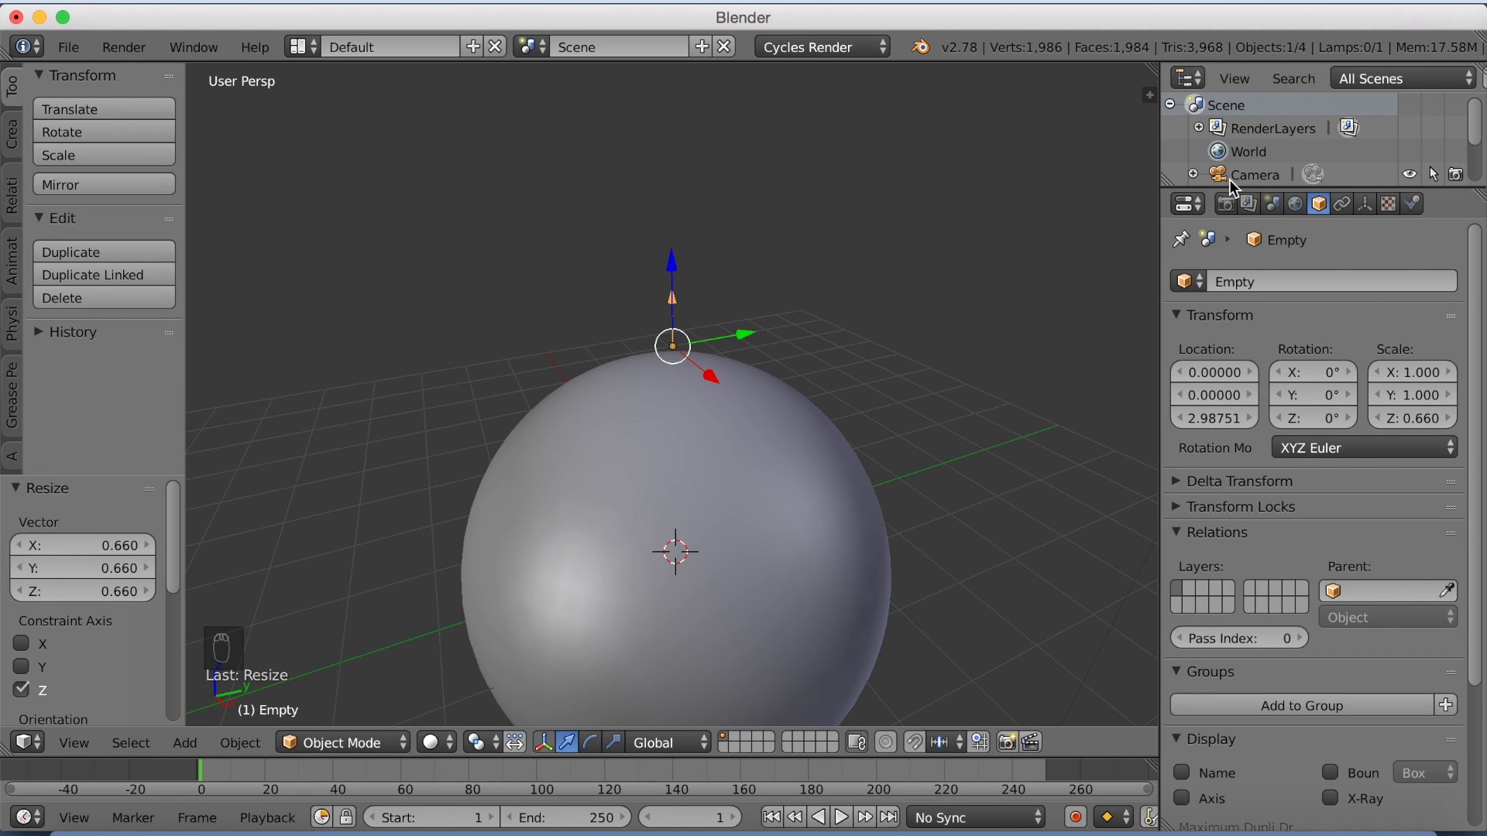
Enlarge the outliner area to show all objects and rename the arrow empty Rot1
drag(1218, 207, 1220, 334)
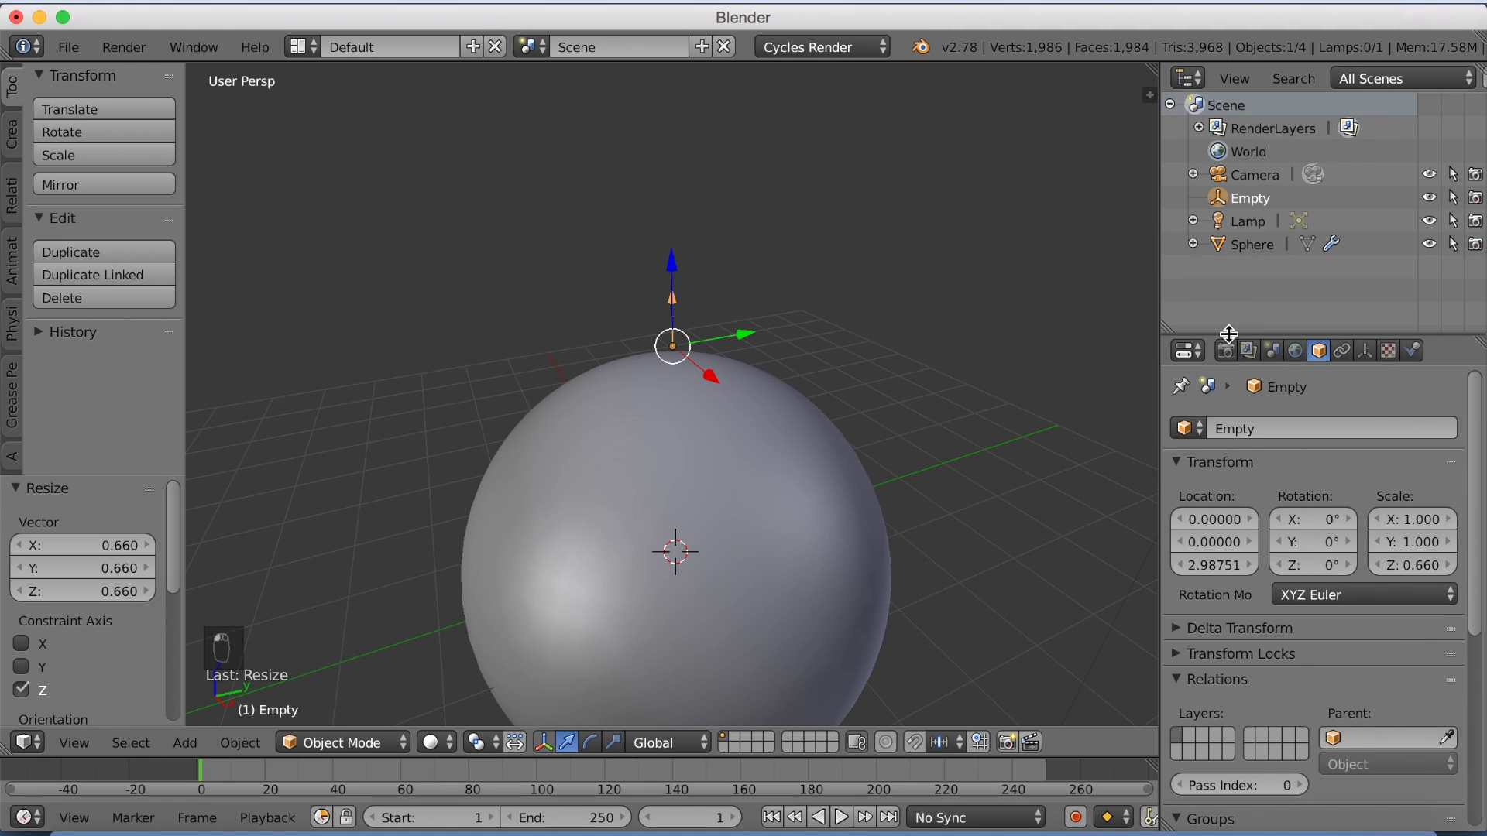
double_click(1248, 198)
key(BackSpace)
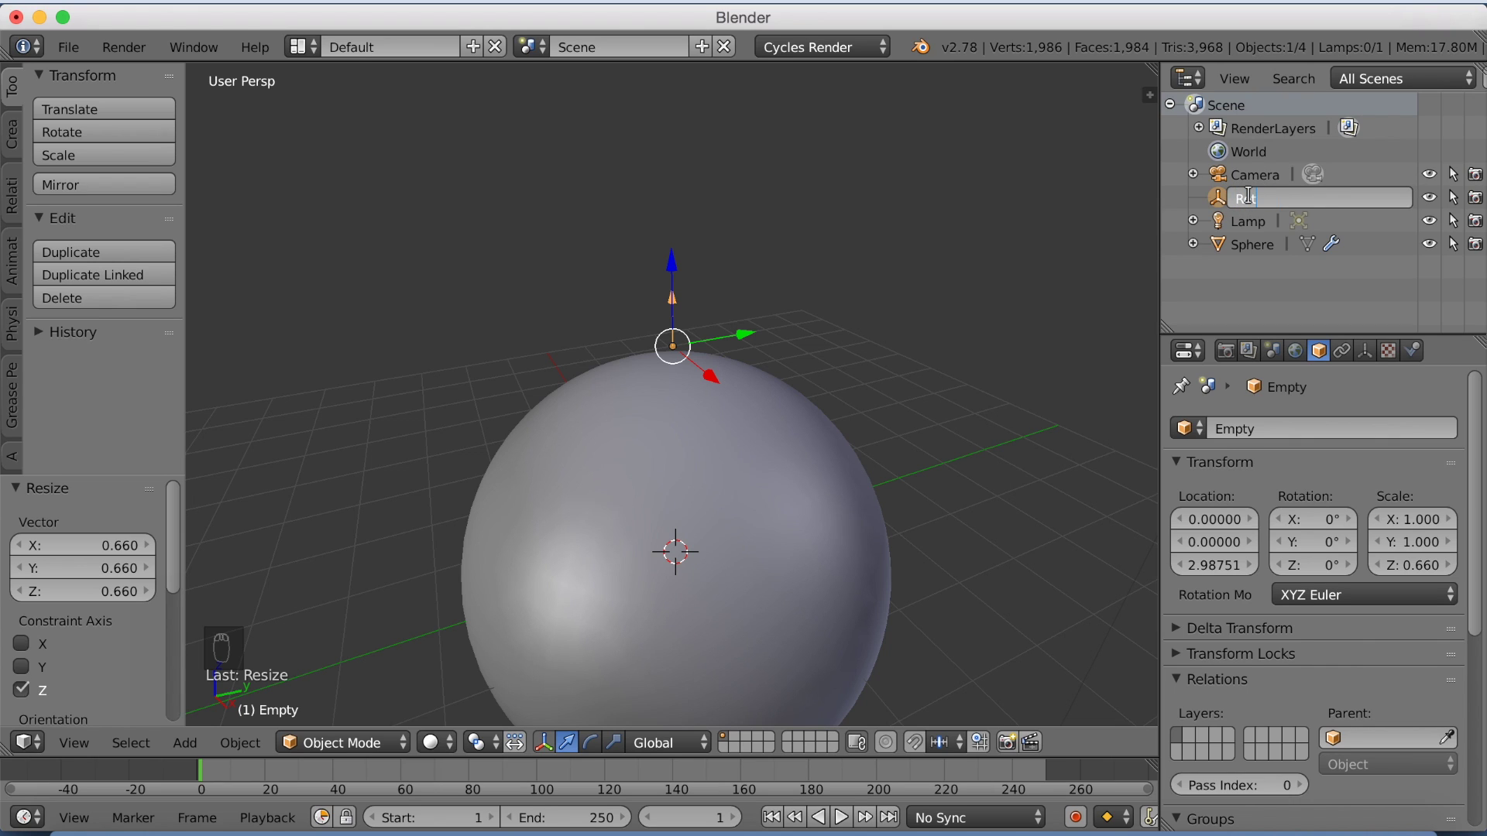
text(Rot1)
key(Return)
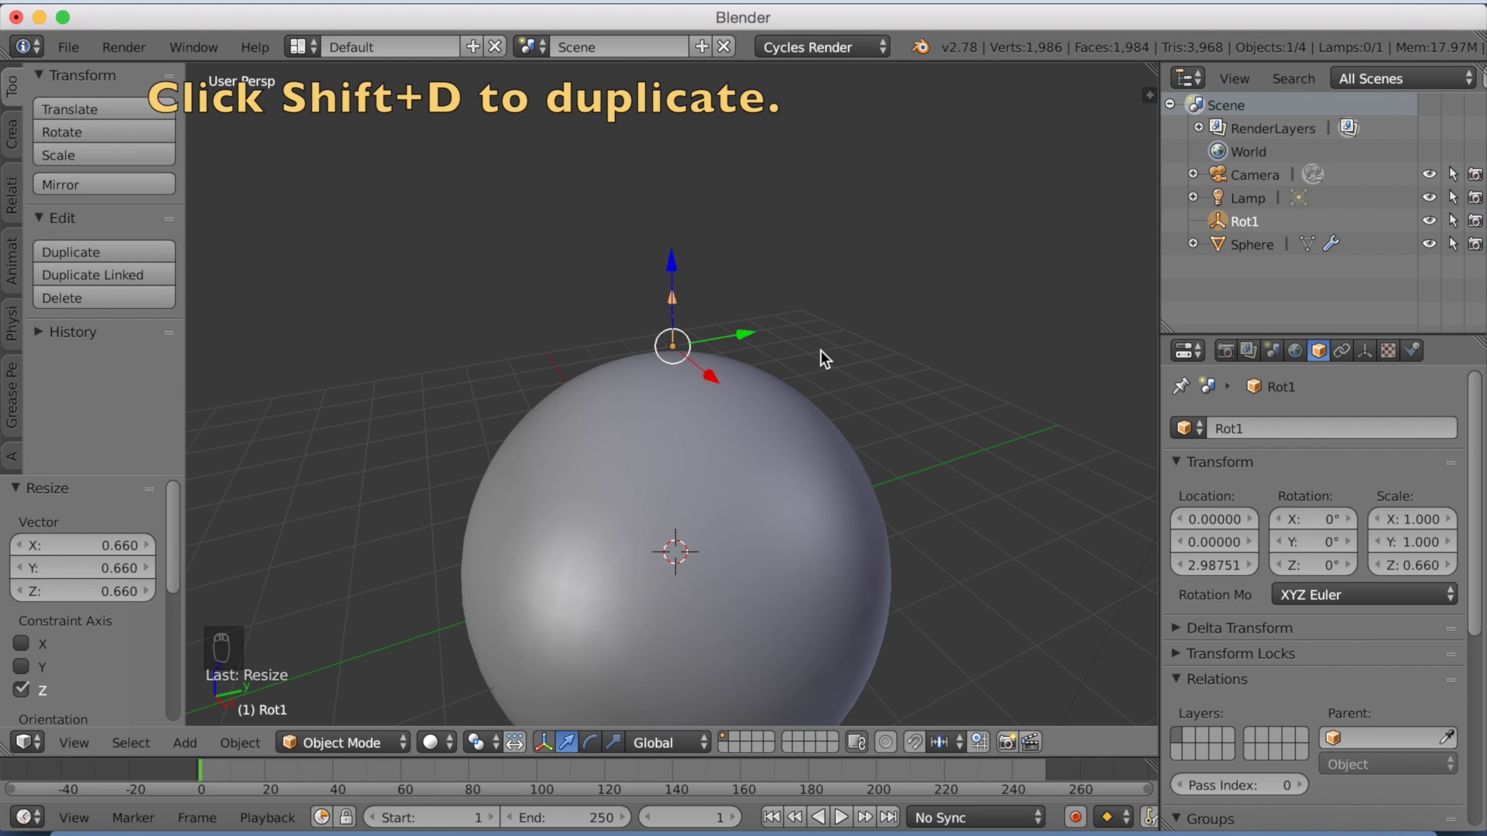
Duplicate the Rot1 arrow about 0.76 up the Z axis and rename the copy Rot2
key(shift+d)
key(z)
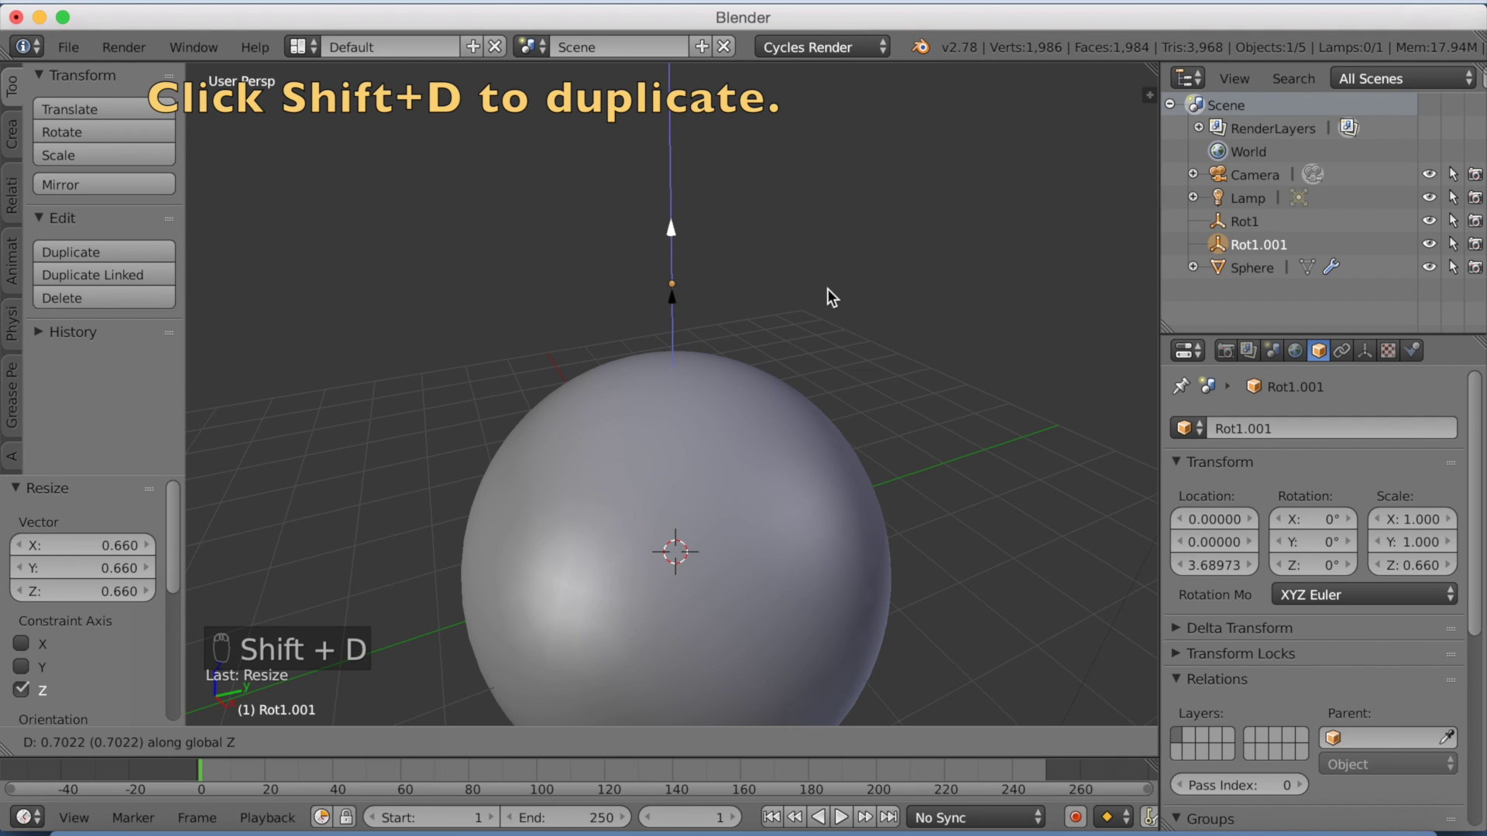
click(830, 282)
double_click(1251, 241)
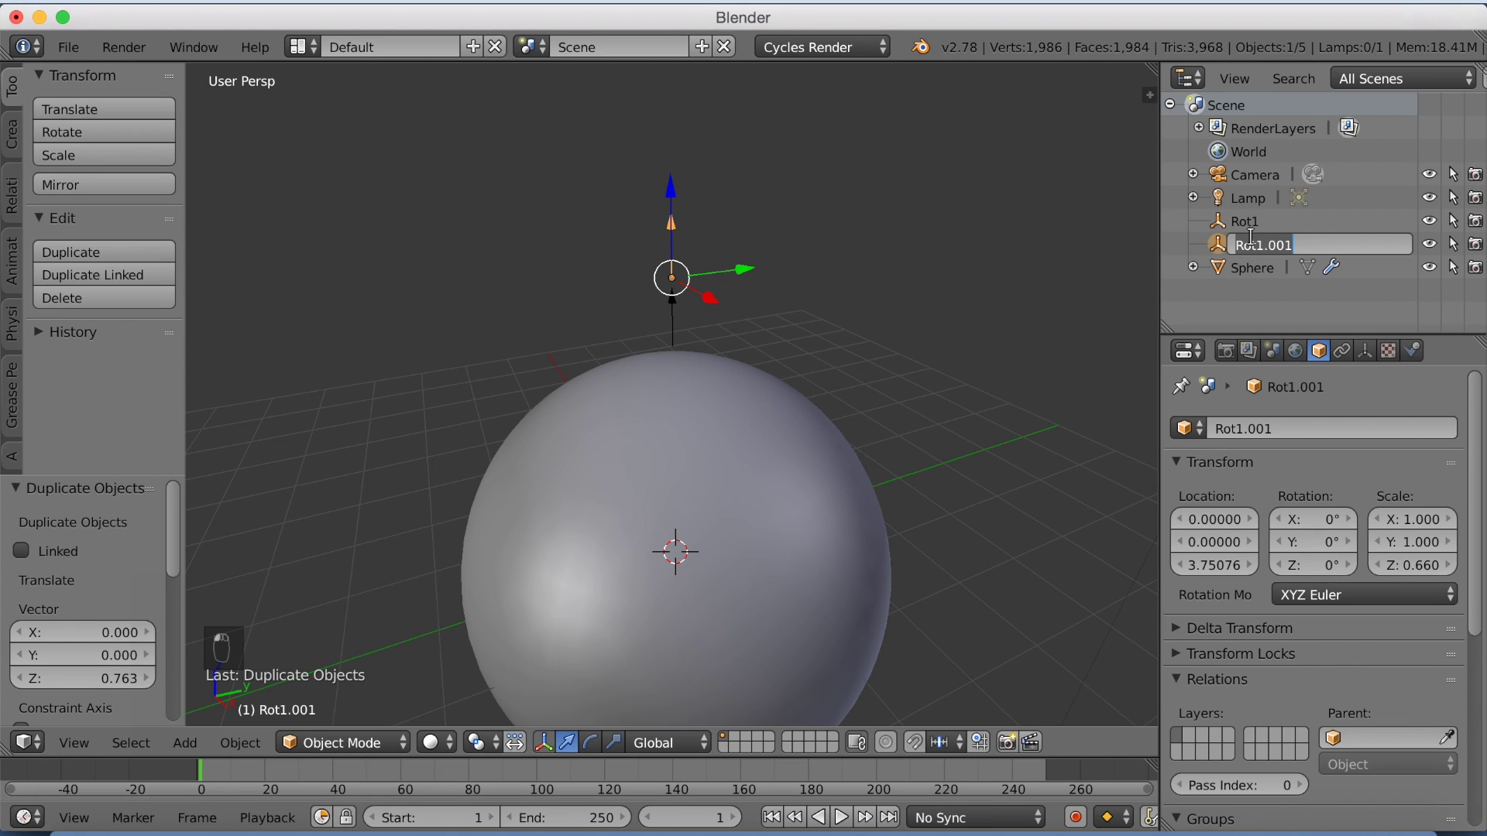
key(BackSpace)
text(Rot2)
key(Return)
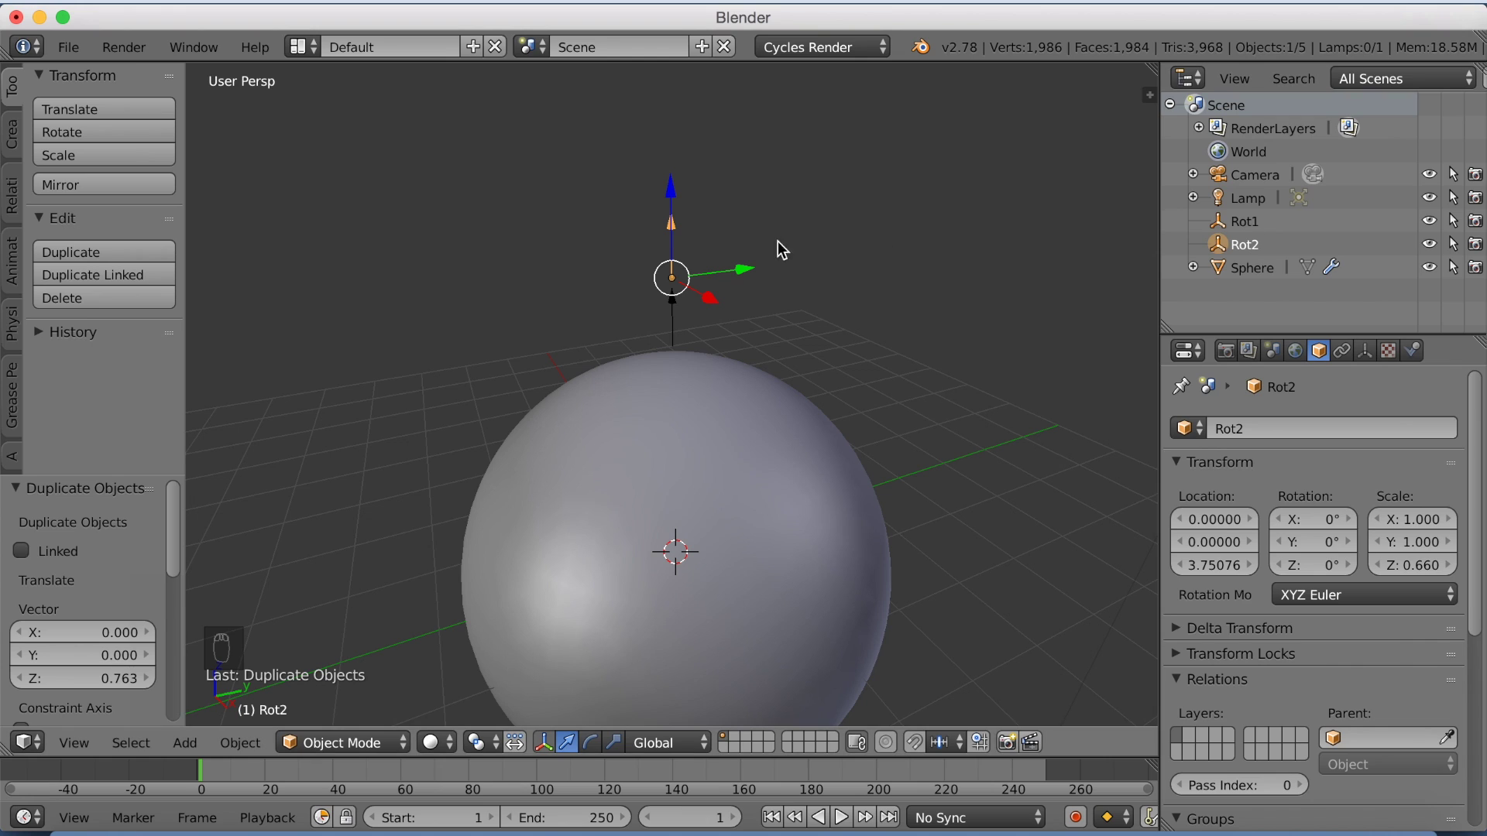
Duplicate the Rot2 arrow about 0.72 up the Z axis and rename the copy Rot3
key(shift+d)
key(z)
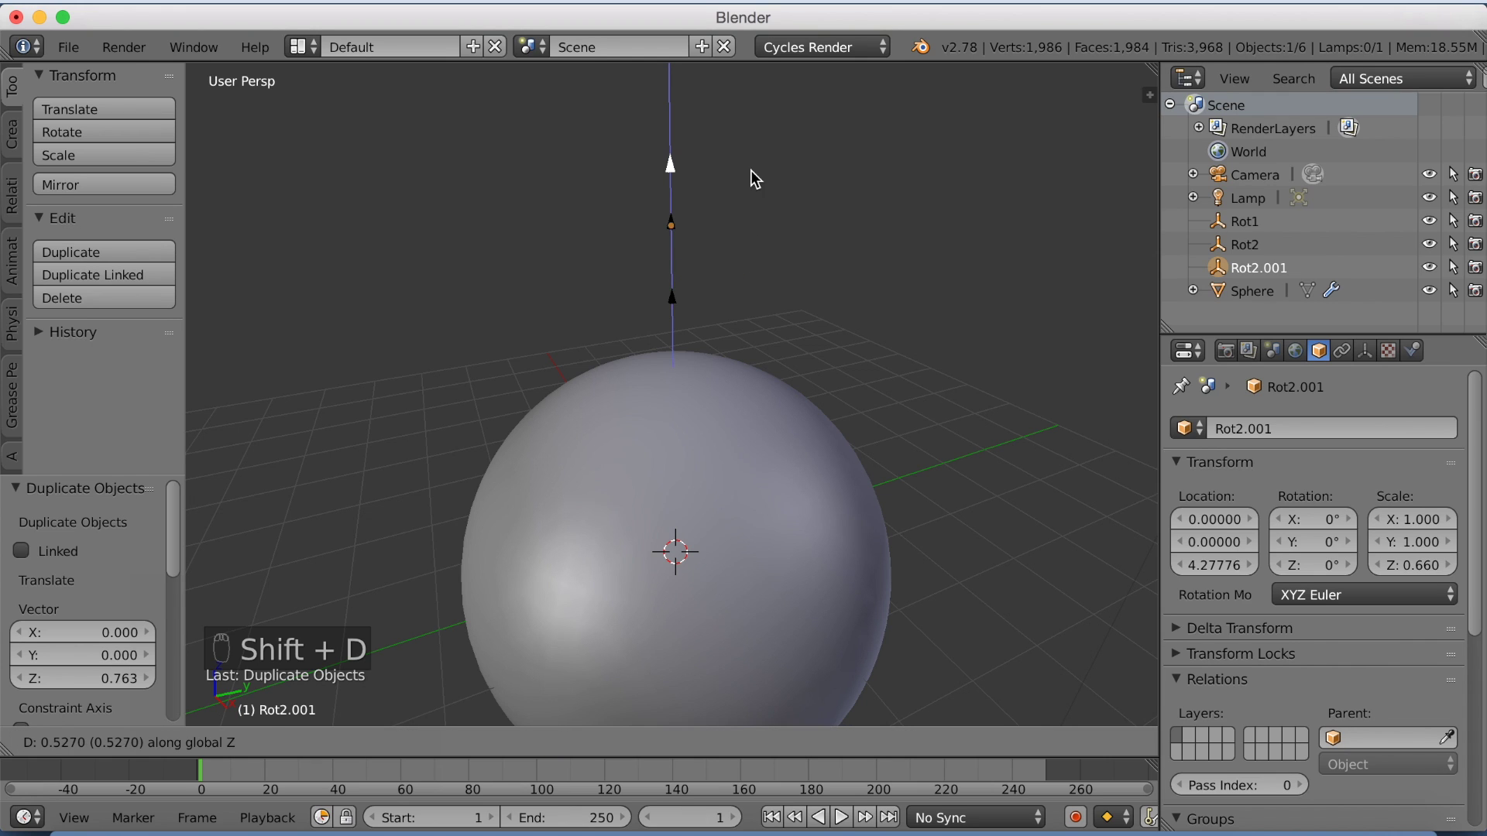
click(771, 159)
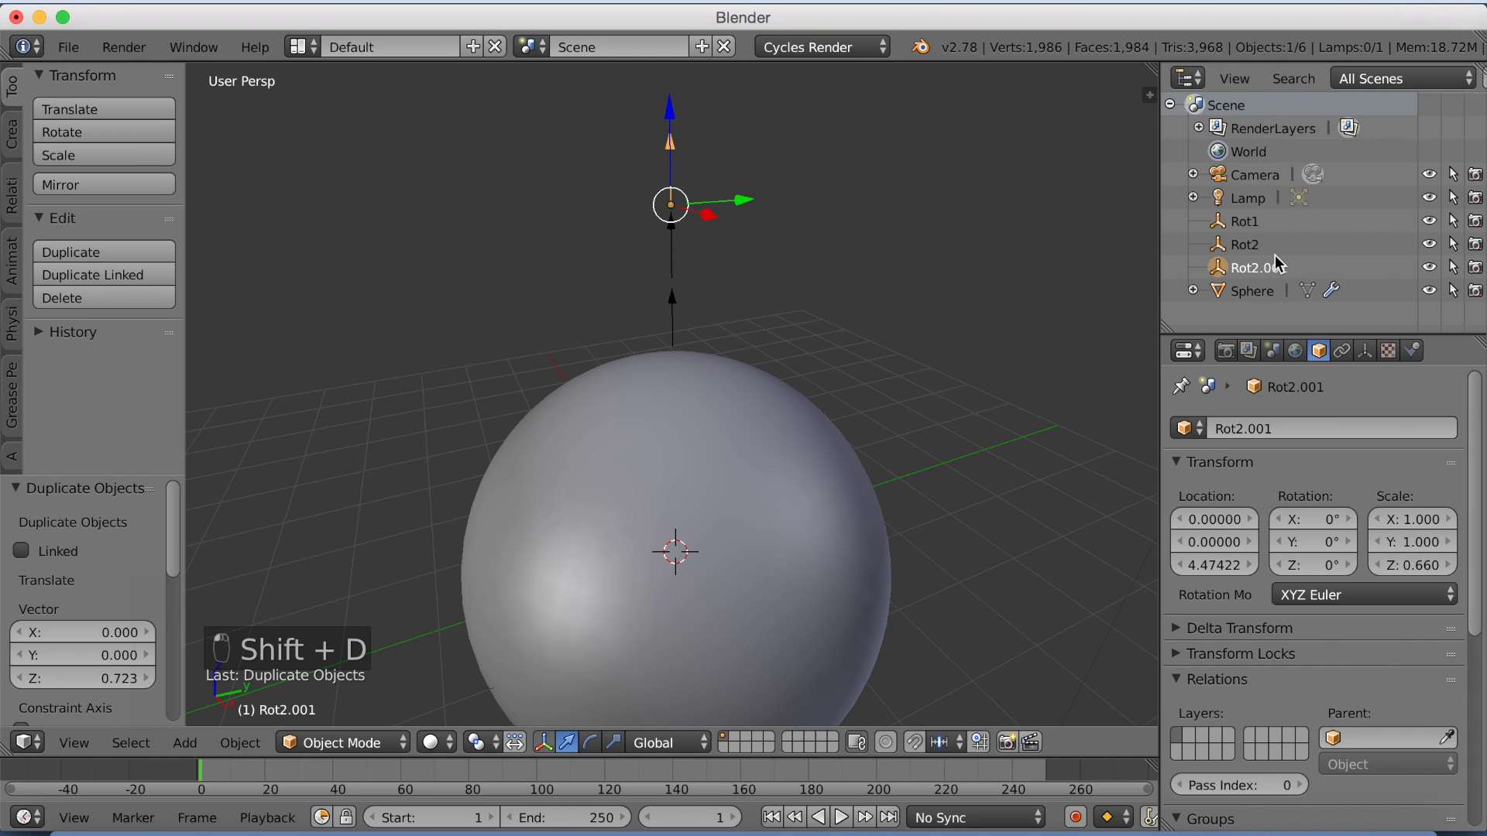
double_click(1252, 268)
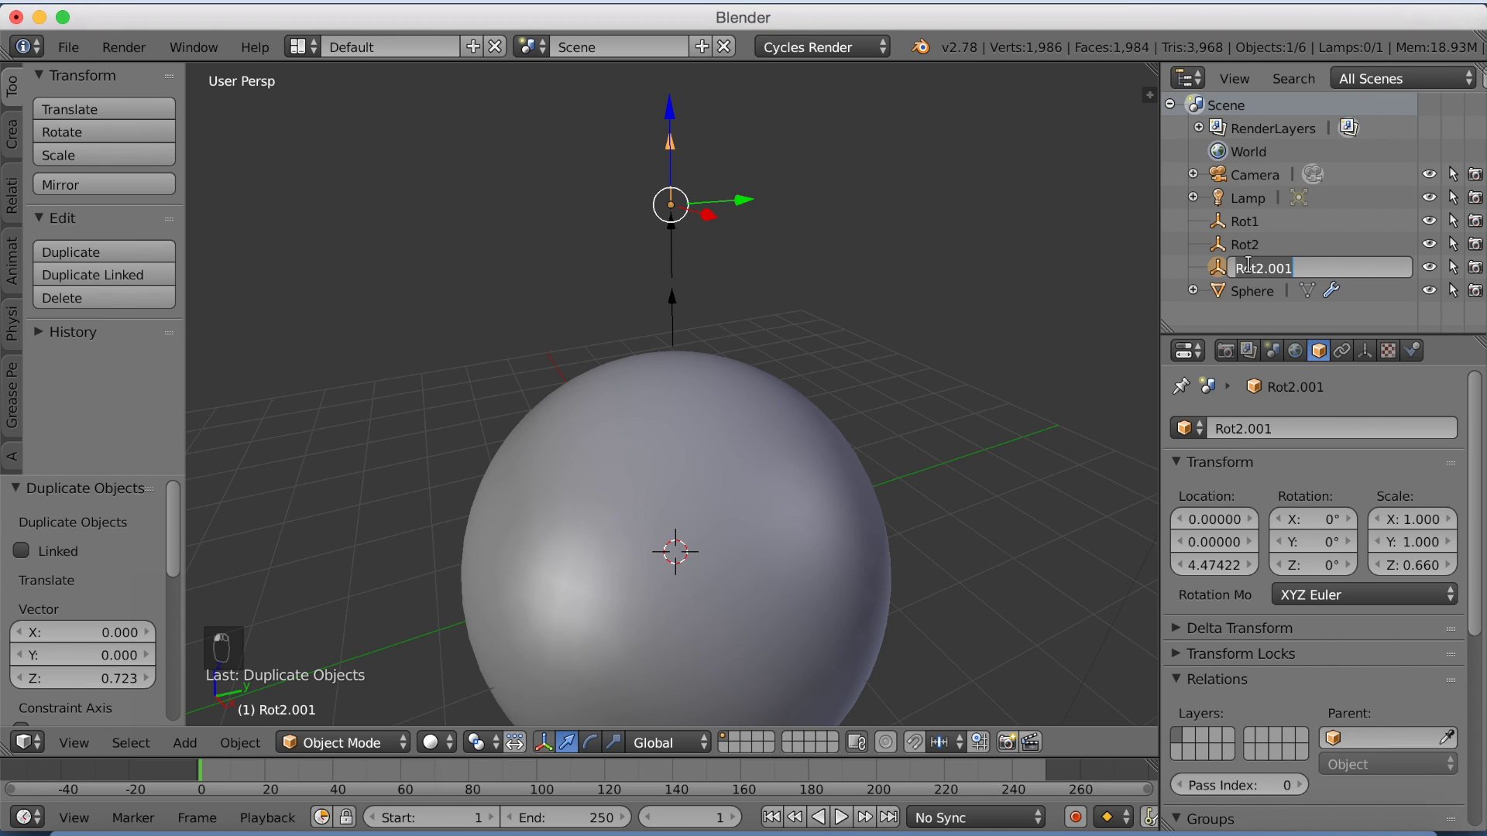
key(BackSpace)
text(Rot)
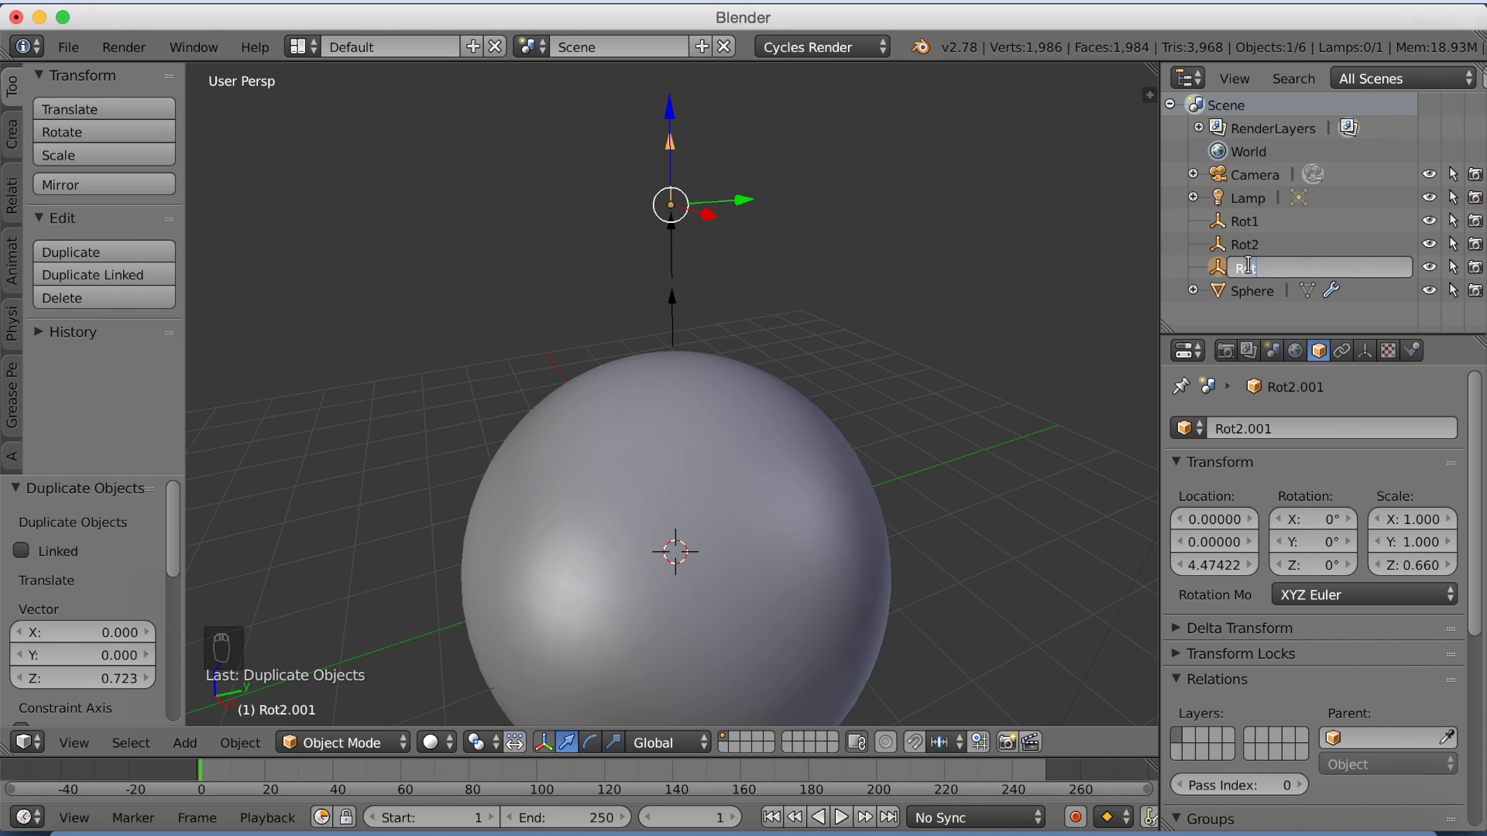
text(3)
key(Return)
Duplicate the Rot3 arrow about 0.83 up the Z axis and rename the copy Rot4
scroll(783, 269, down, 2)
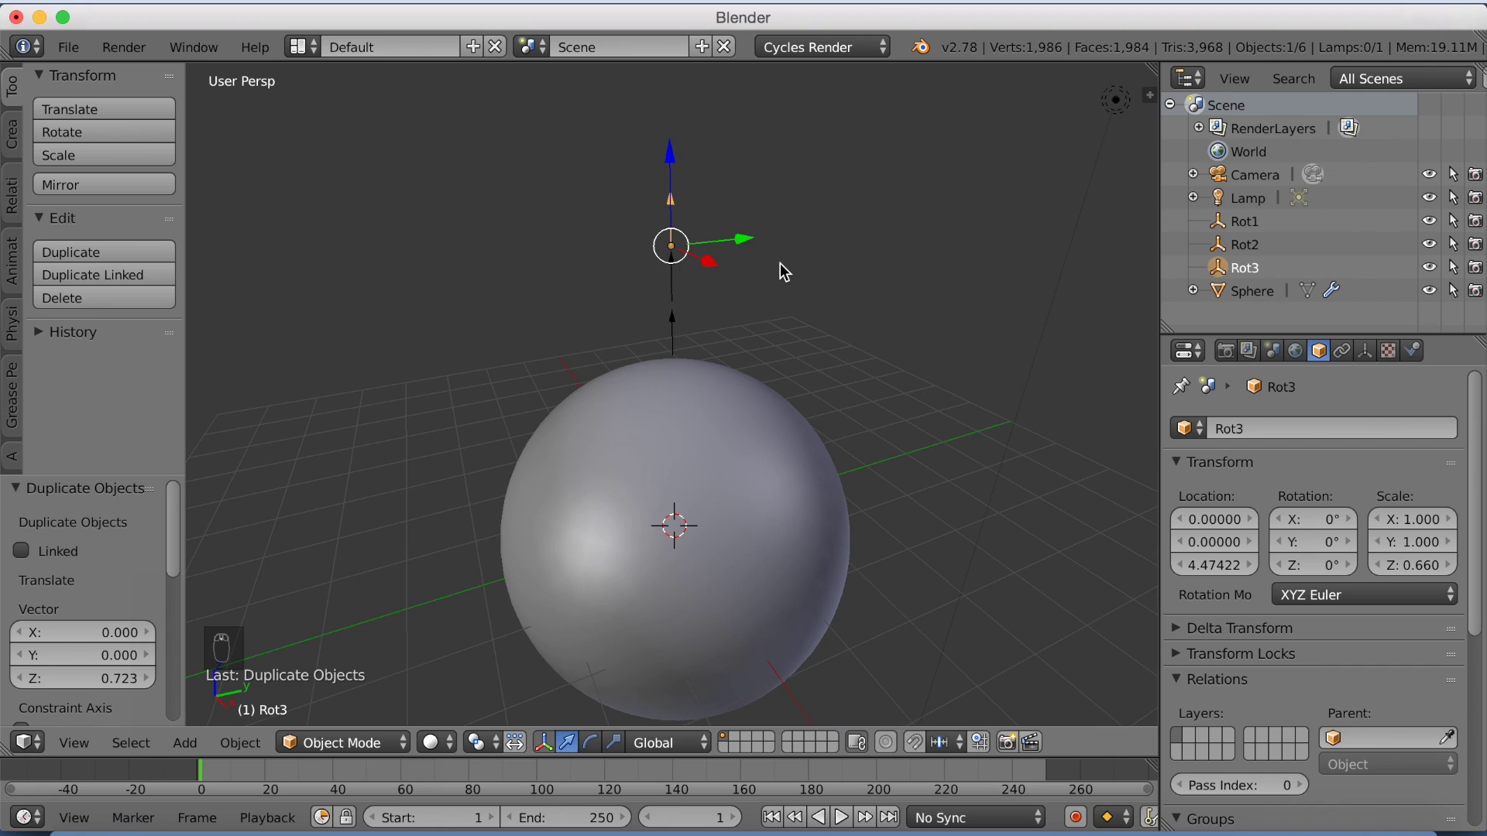
key(shift+d)
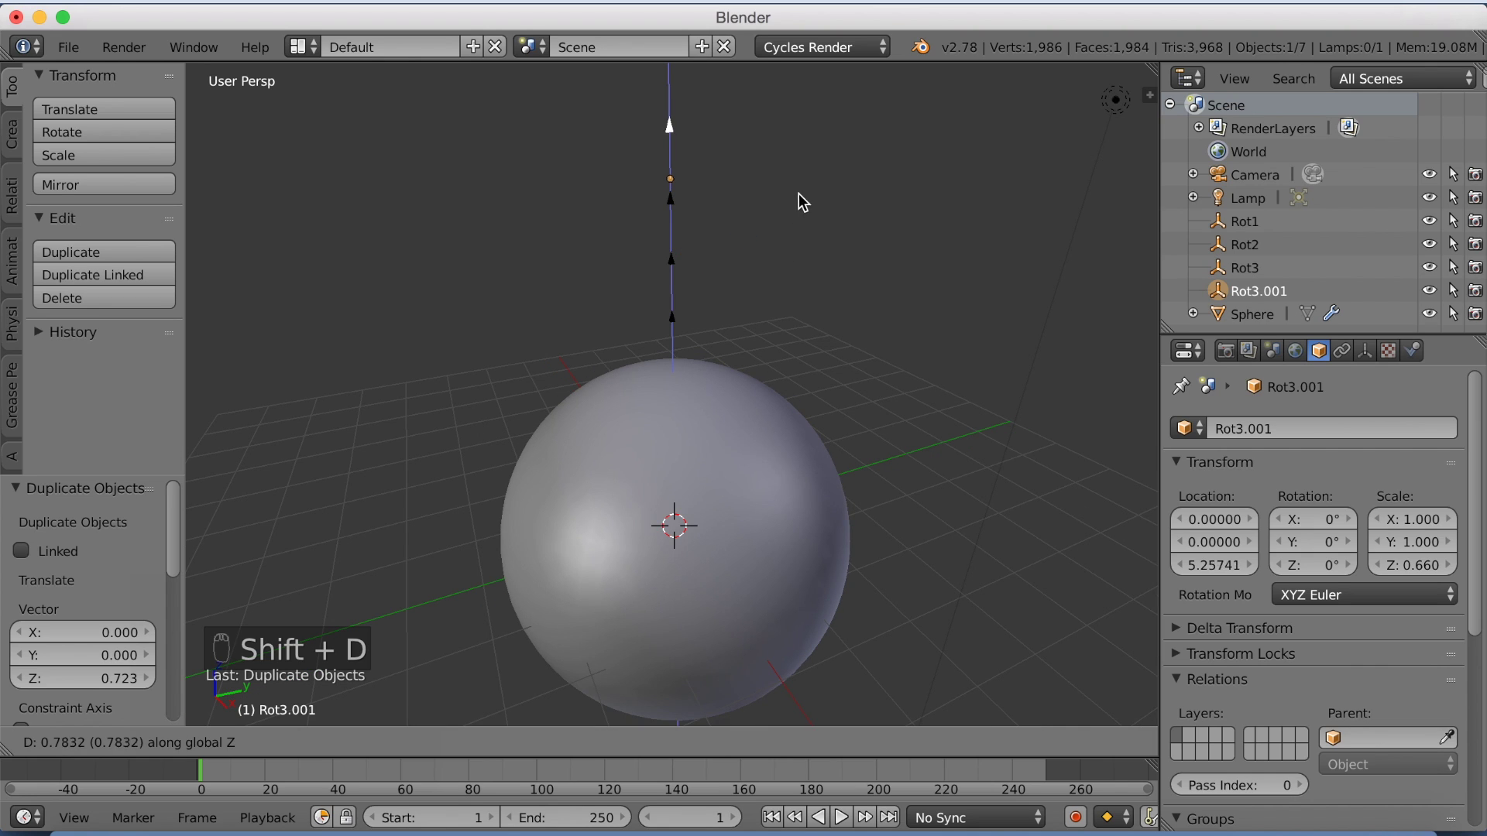
click(806, 193)
double_click(1261, 288)
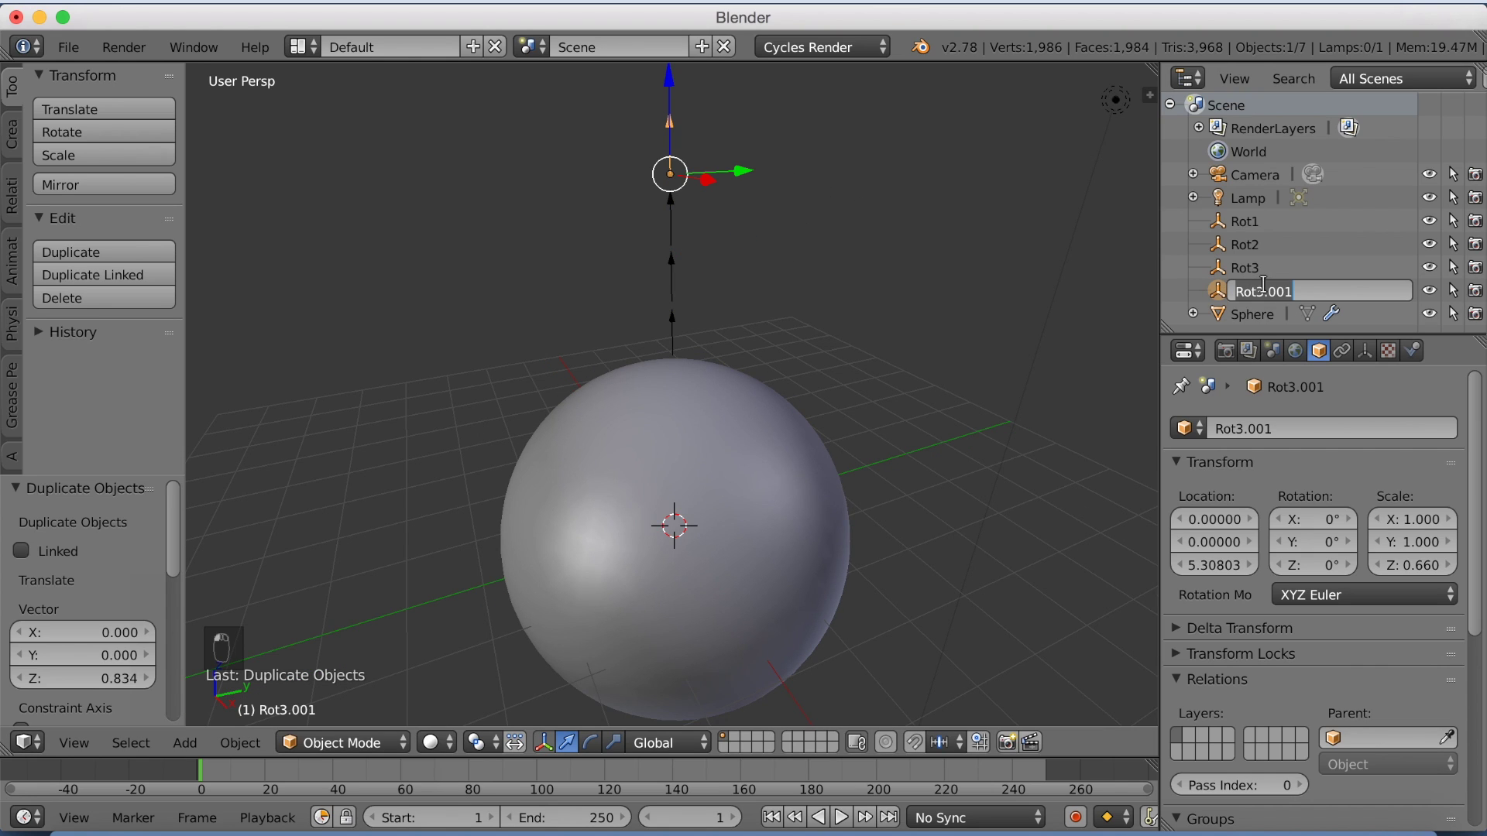
key(BackSpace)
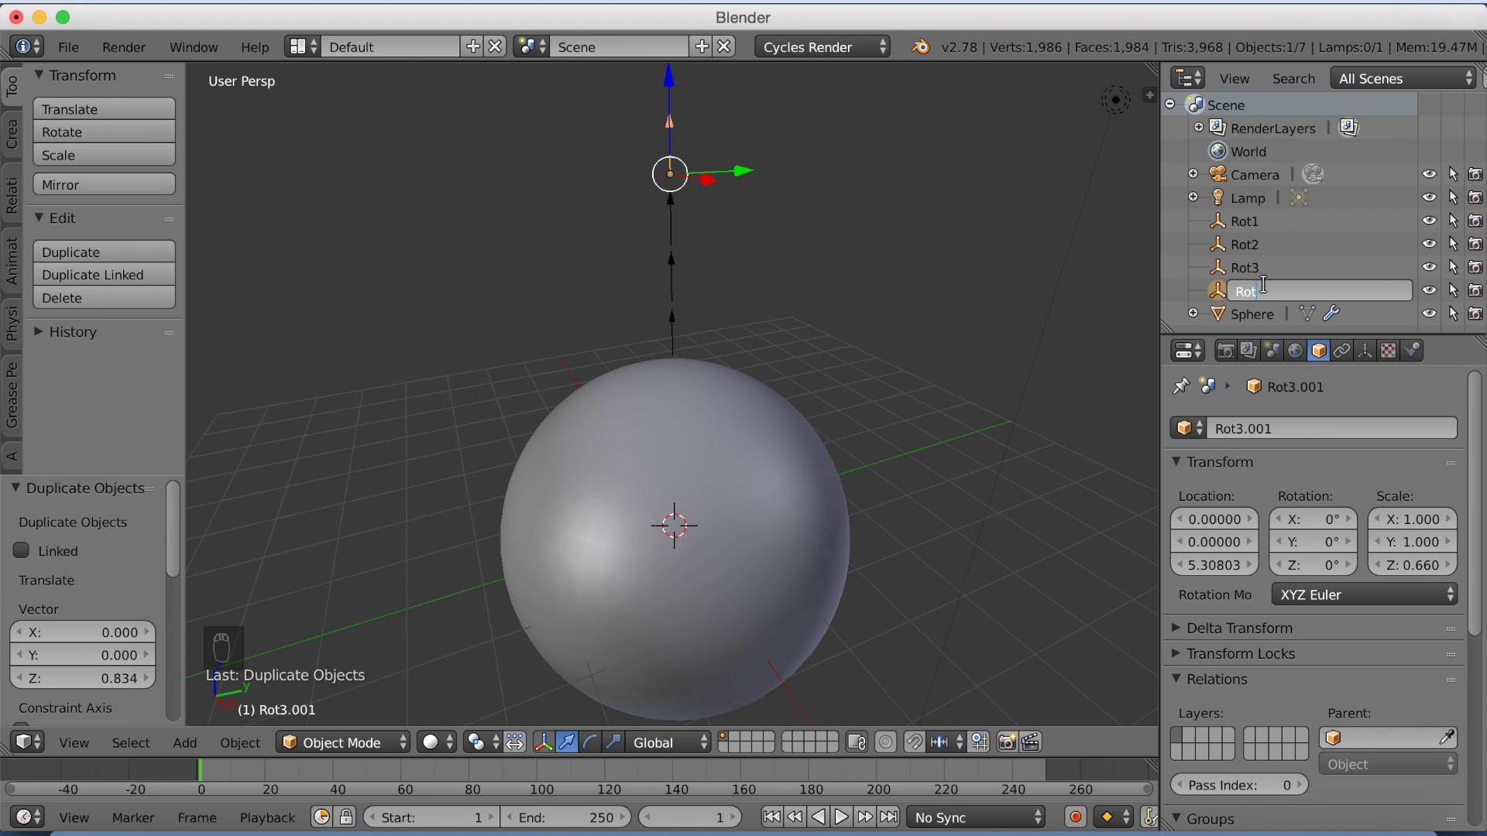
key(Return)
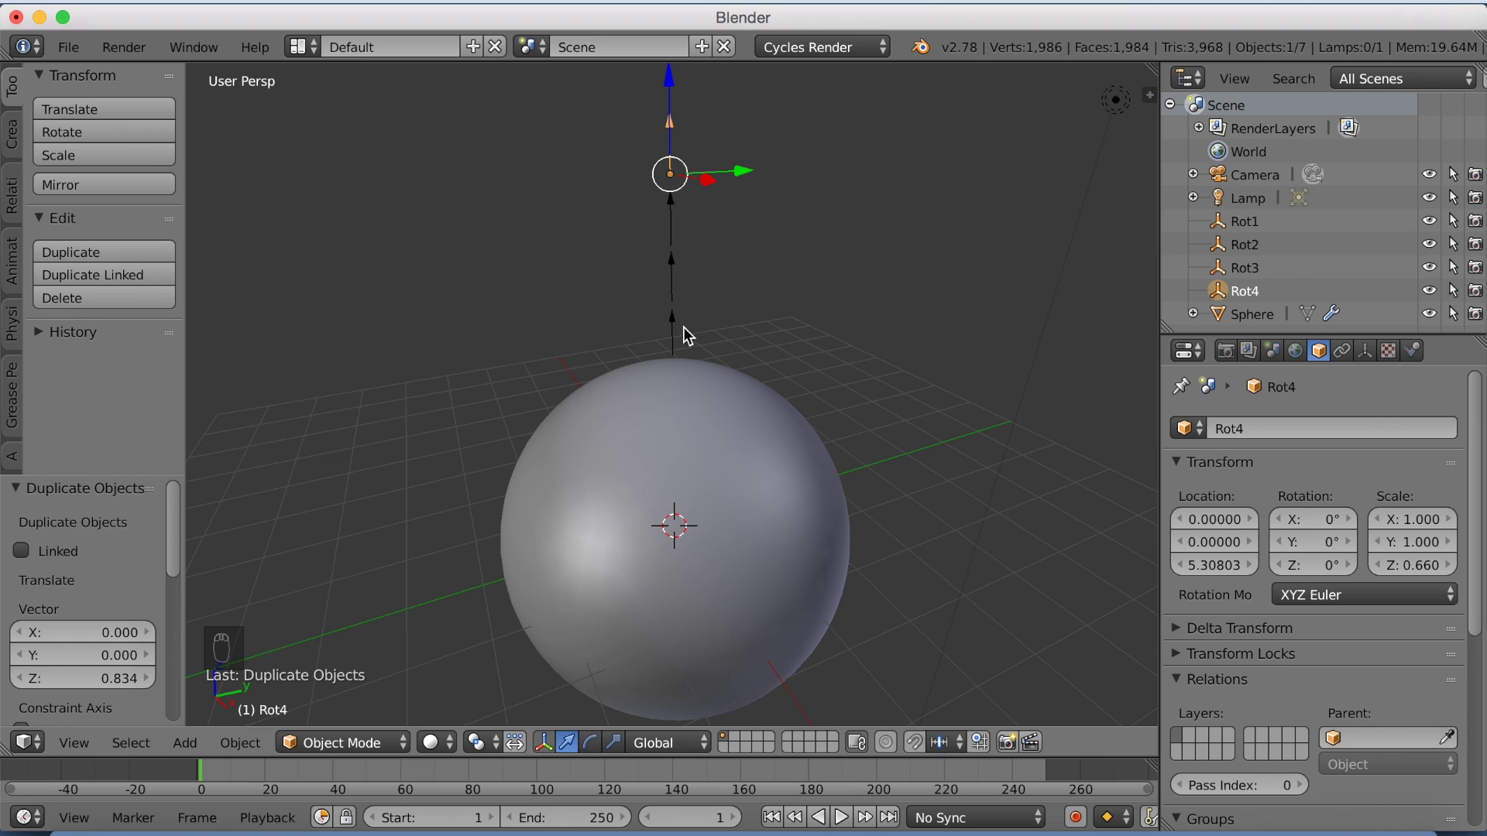
Add a UV sphere at the scene centre, inside the large sphere
scroll(705, 443, down, 4)
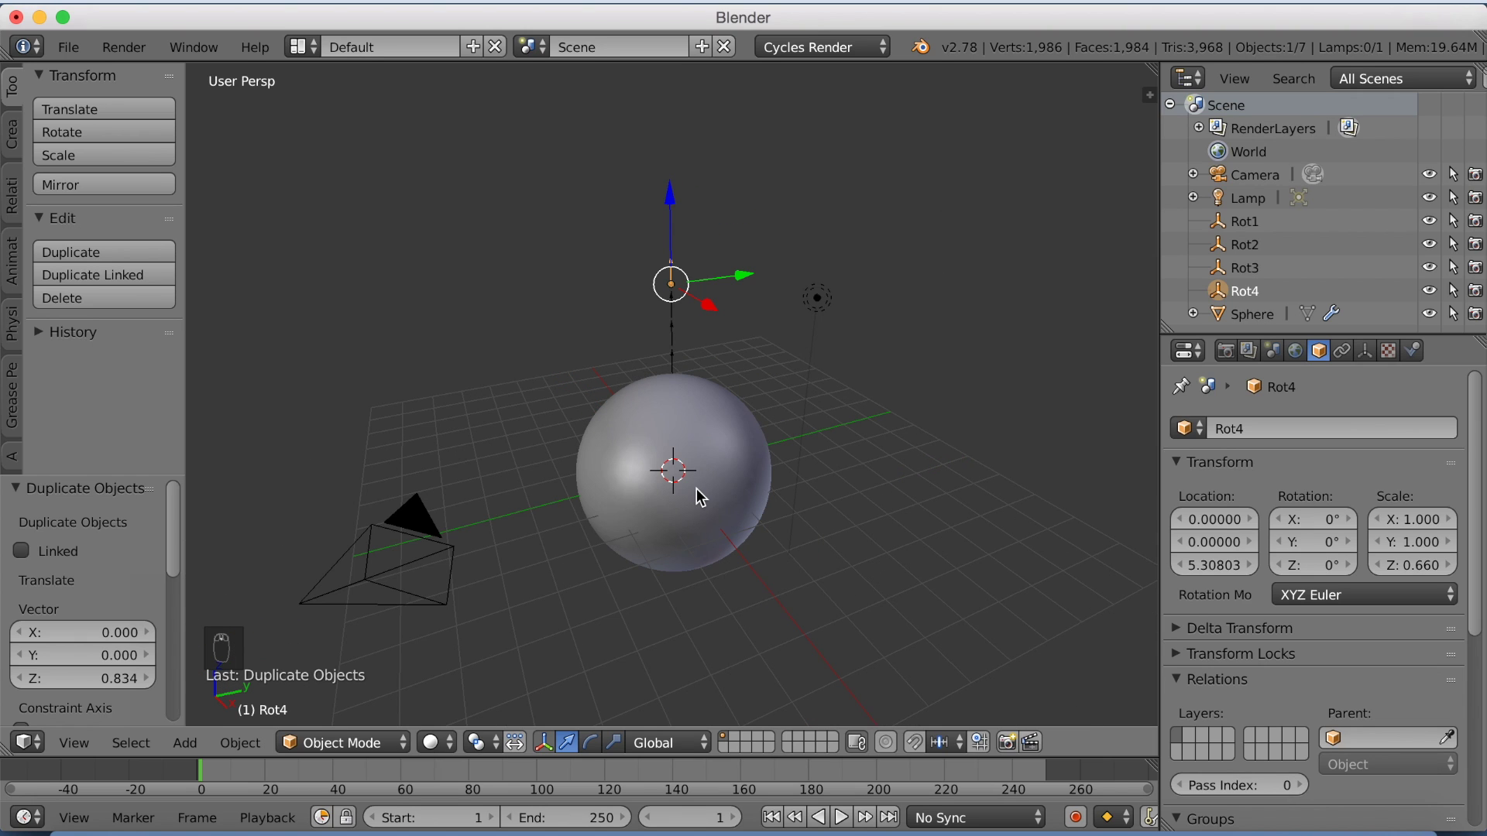
key(shift+a)
mouse_move(696, 490)
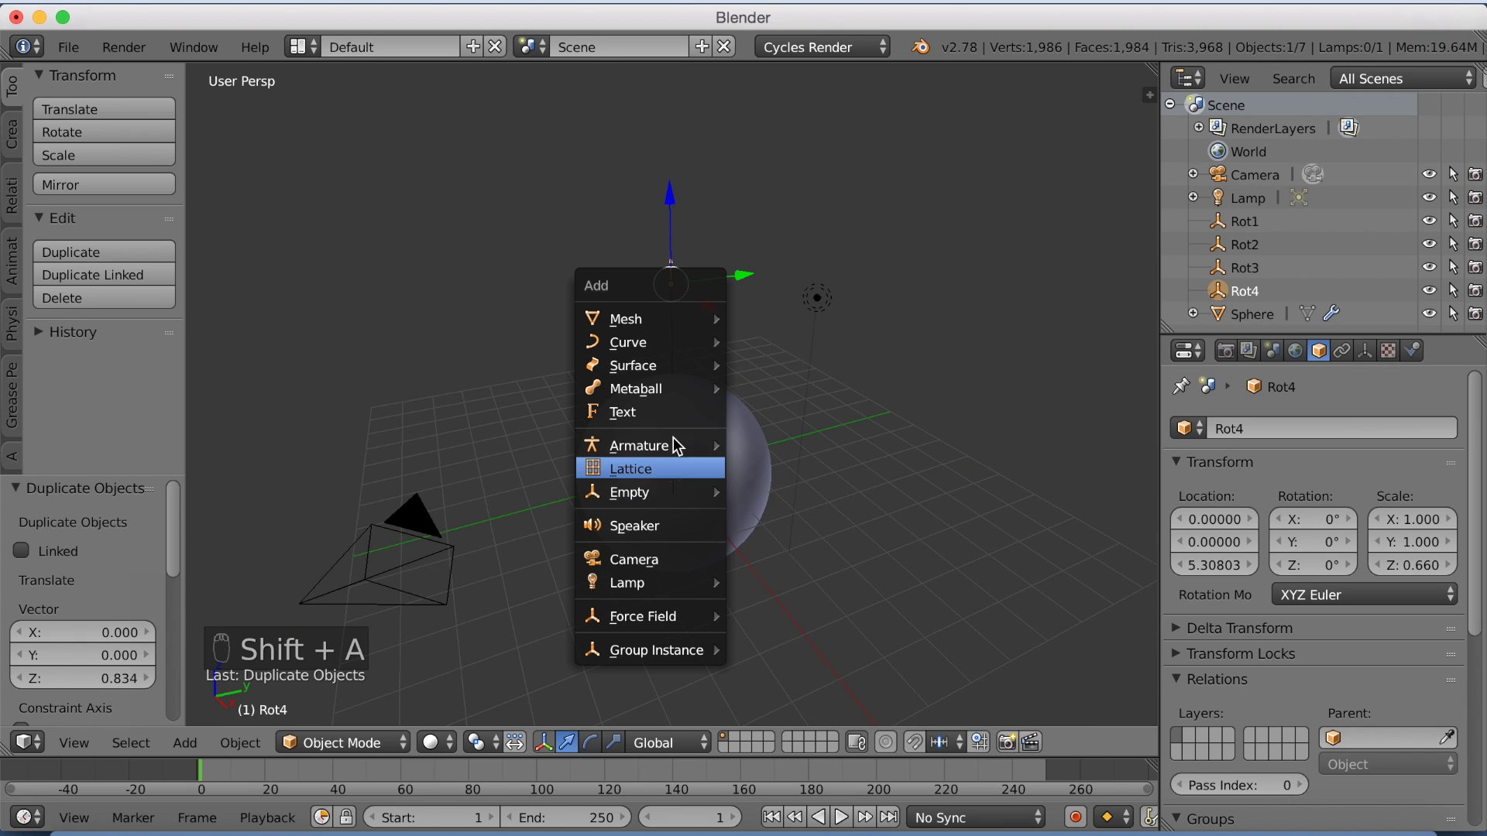
mouse_move(669, 319)
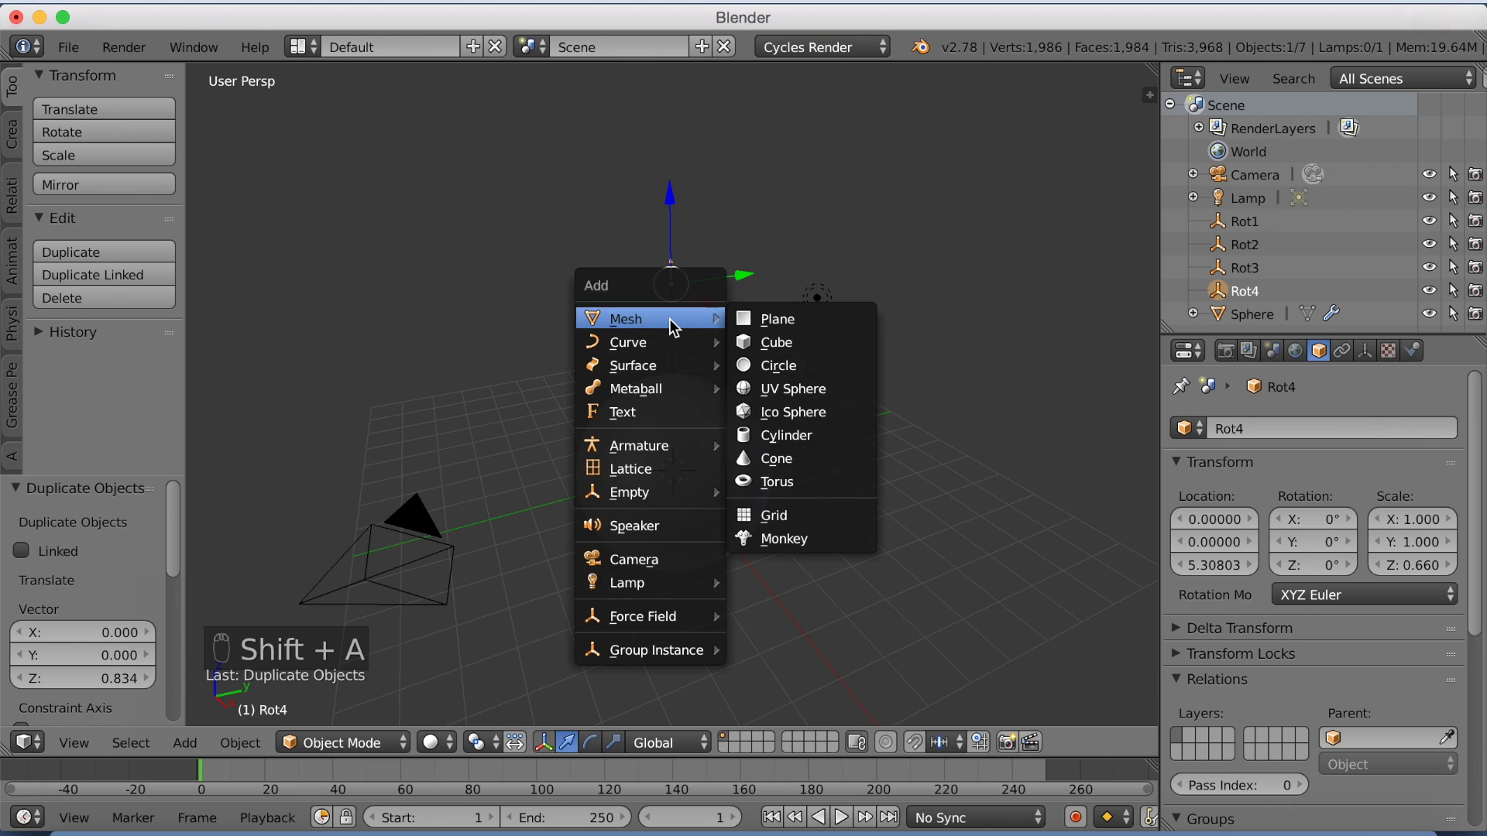
click(797, 396)
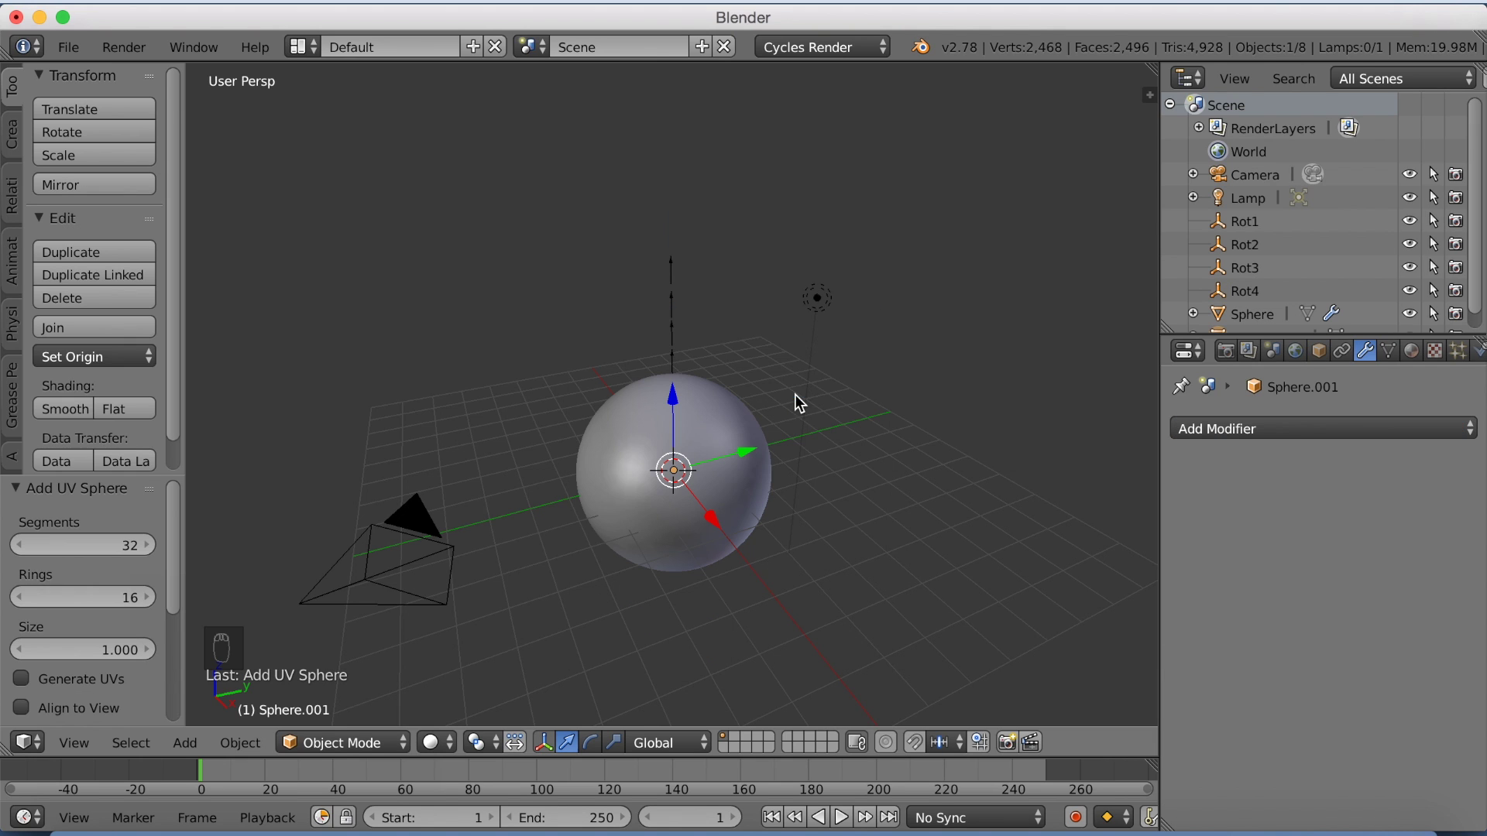
Move the new sphere within the XY plane by about 0.2 in X and -4.09 in Y, and scale it to about 0.44
key(g)
key(shift+z)
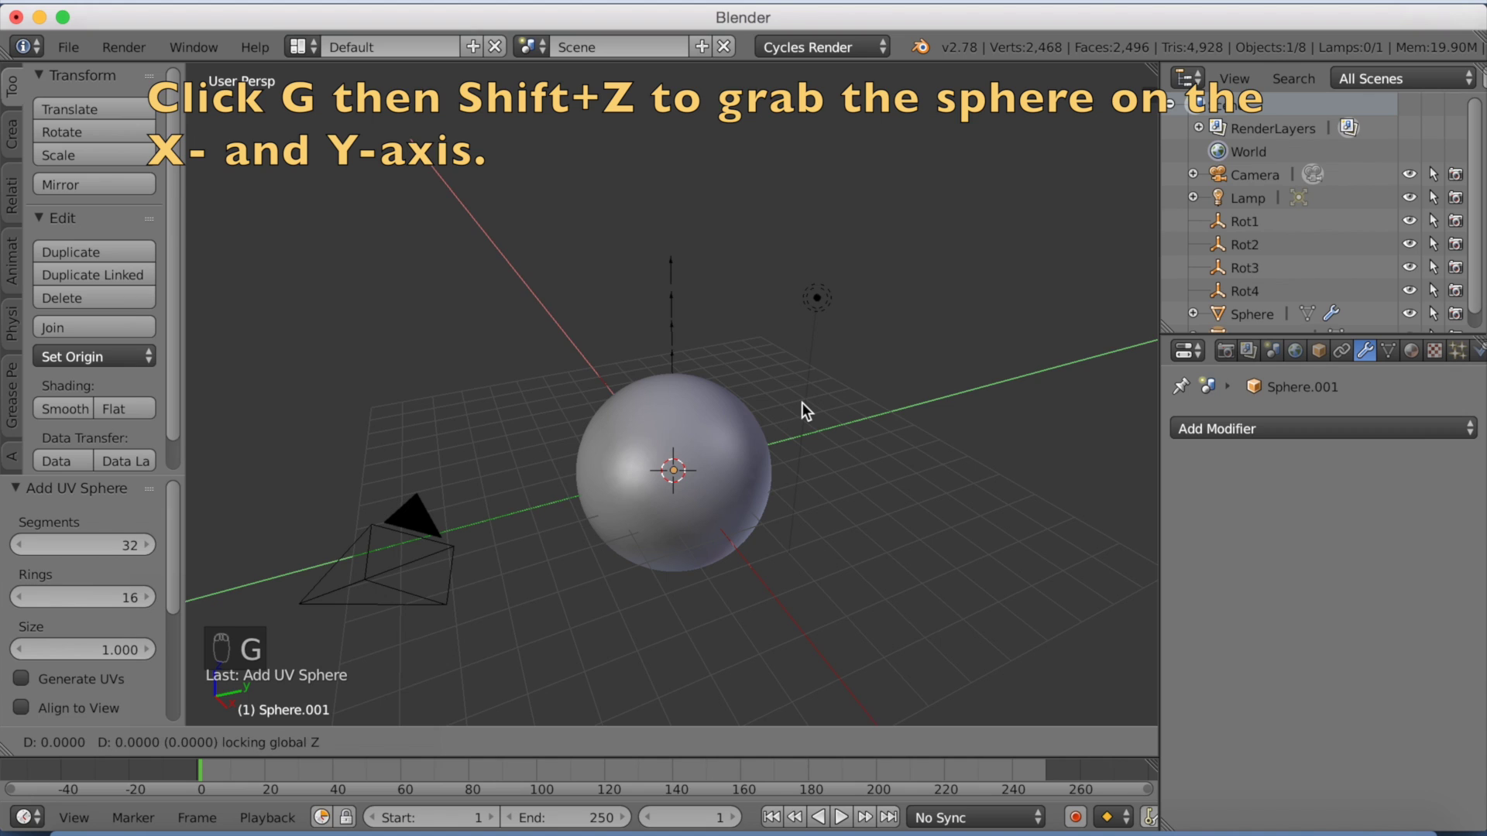
click(658, 453)
key(s)
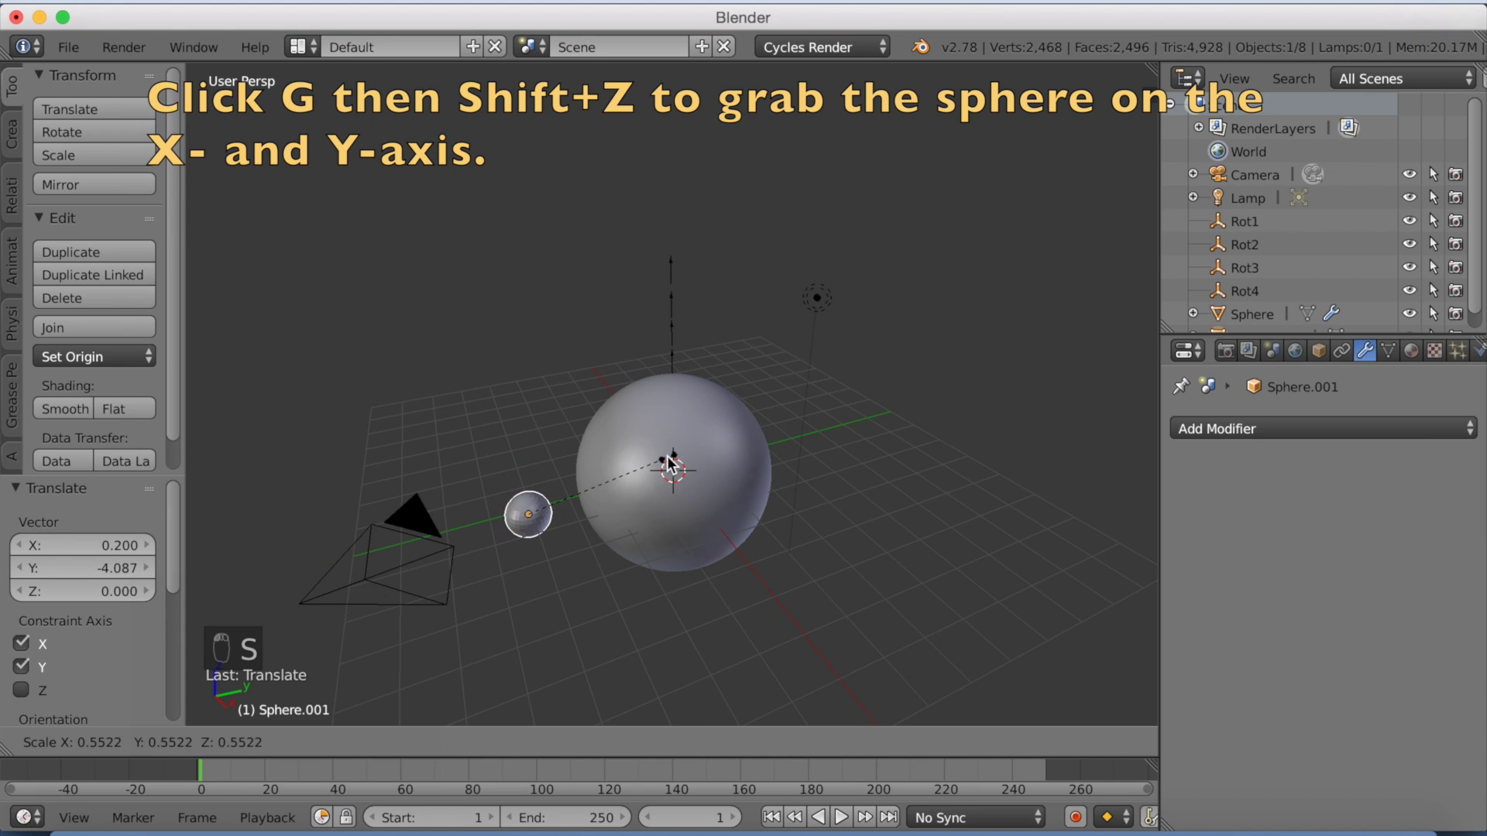
click(629, 469)
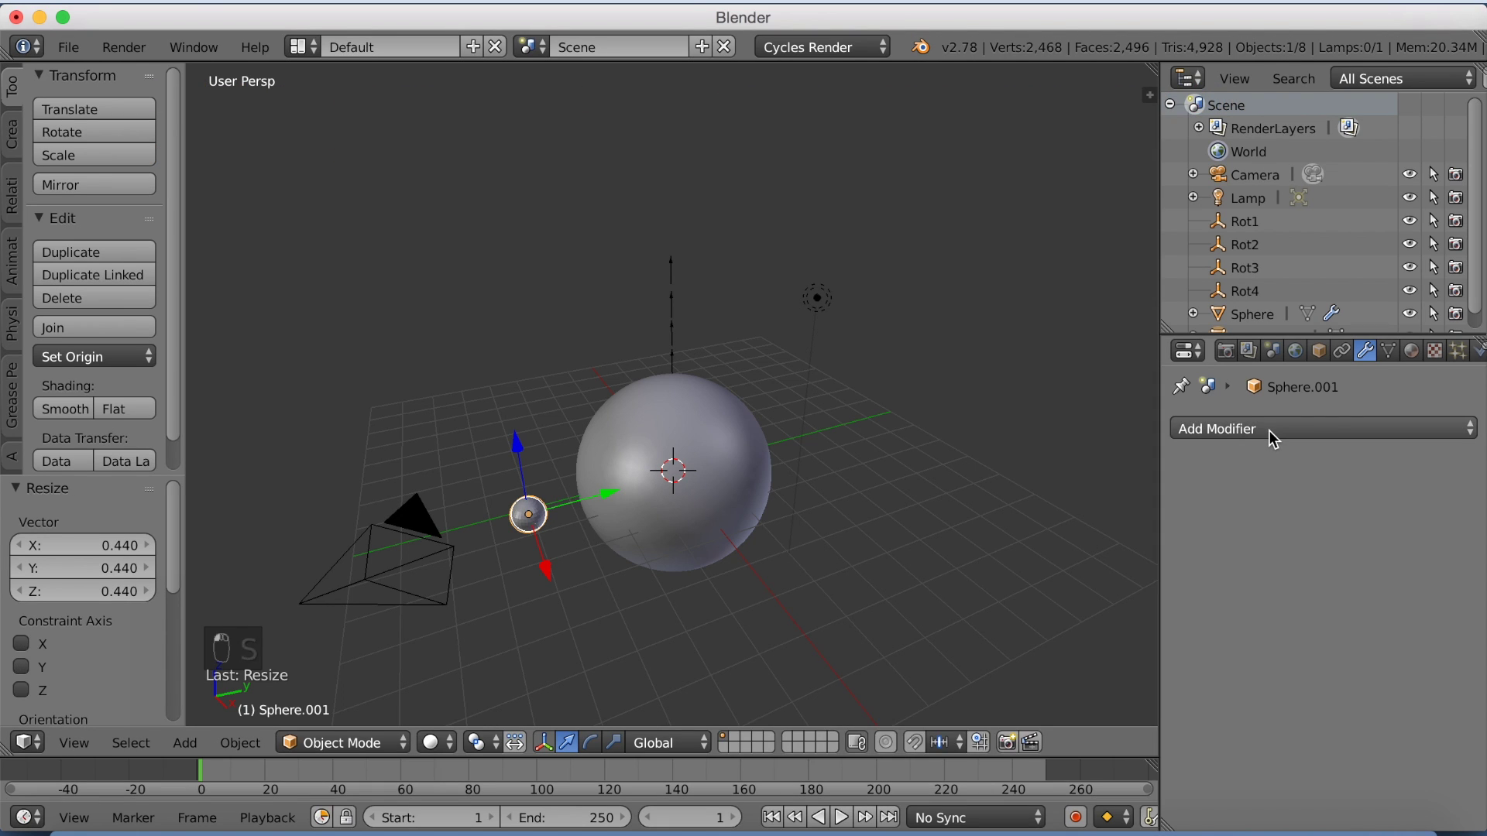
Add a Subdivision Surface modifier to the small sphere and set its shading to smooth
click(1269, 430)
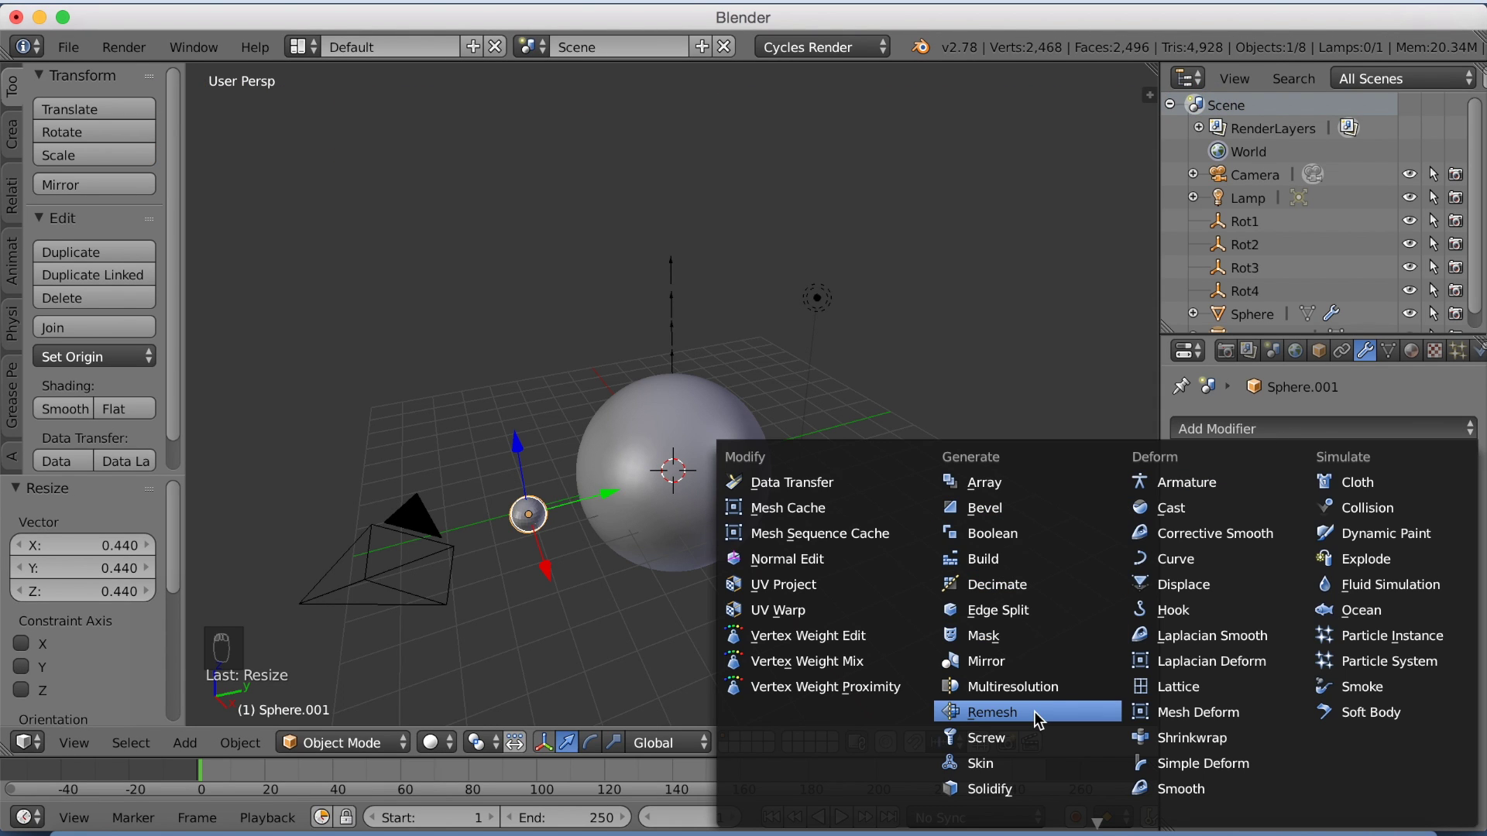
key(Down)
key(Down)
key(Down)
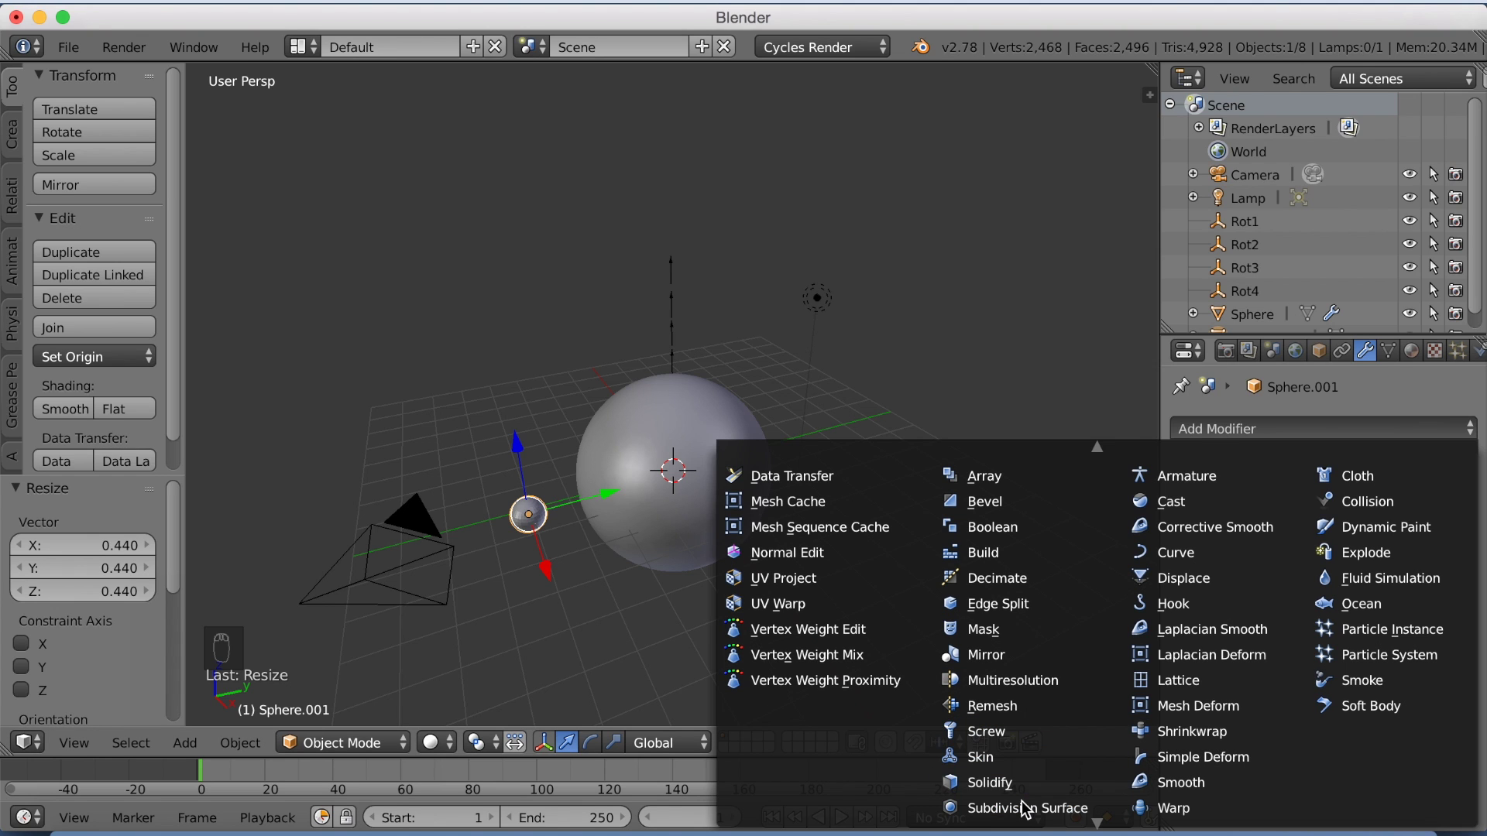
click(1026, 808)
middle_drag(634, 532, 646, 493)
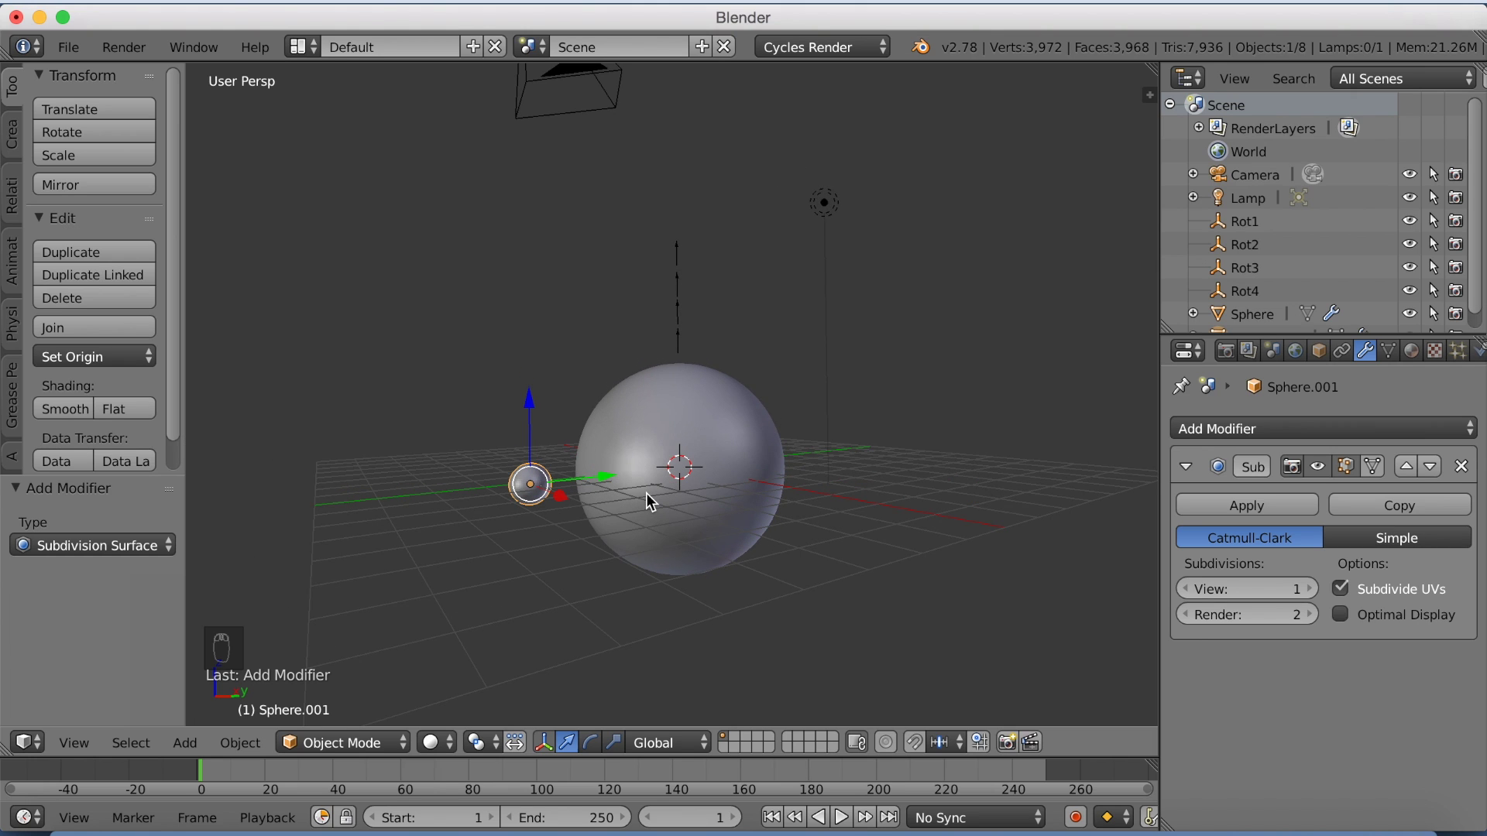
click(65, 409)
Parent the small sphere to the Rot1 arrow using Object (Keep Transform)
middle_drag(595, 454, 656, 448)
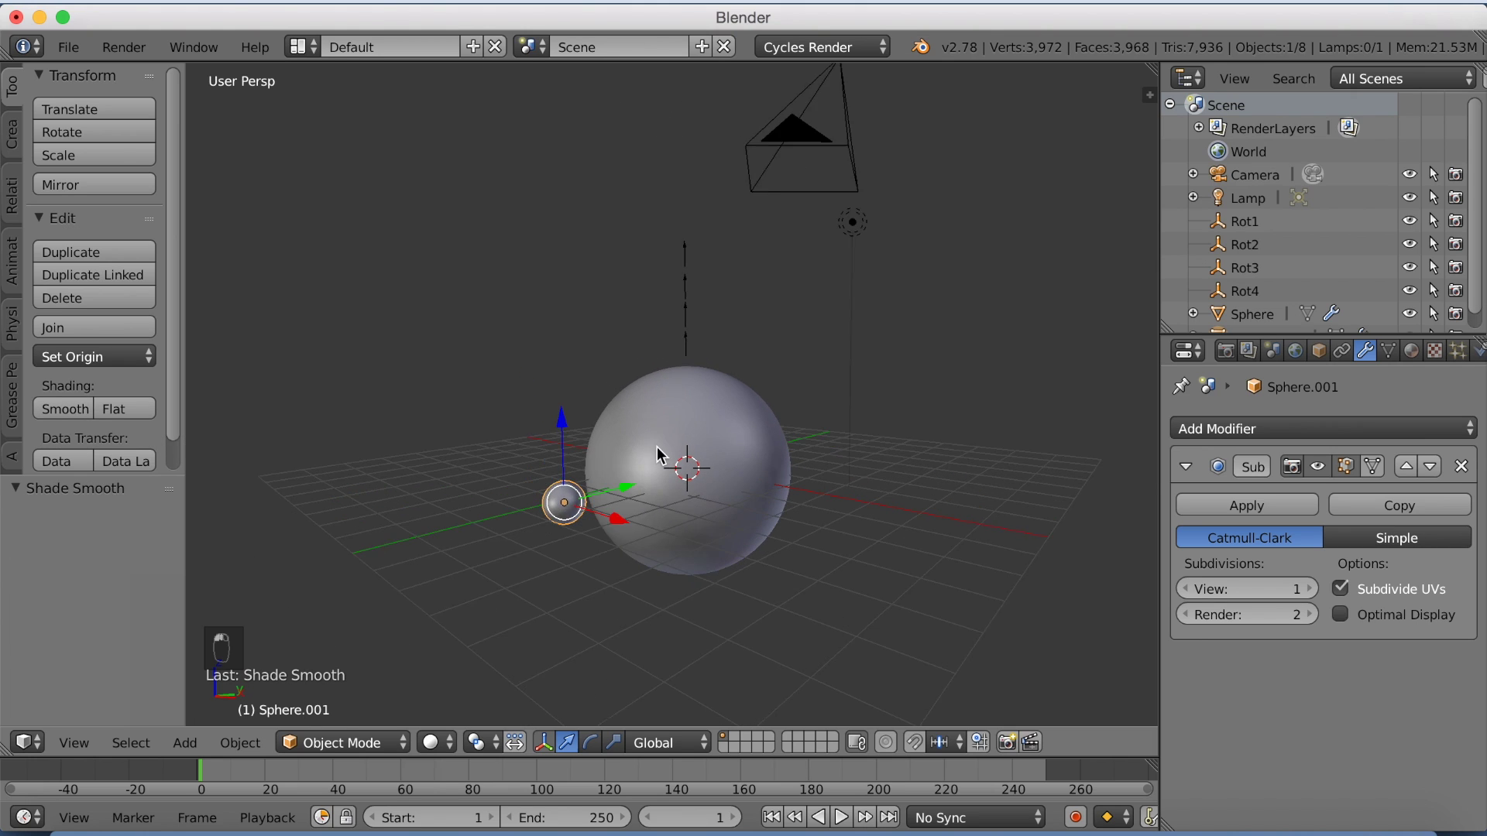
shift+click(685, 341)
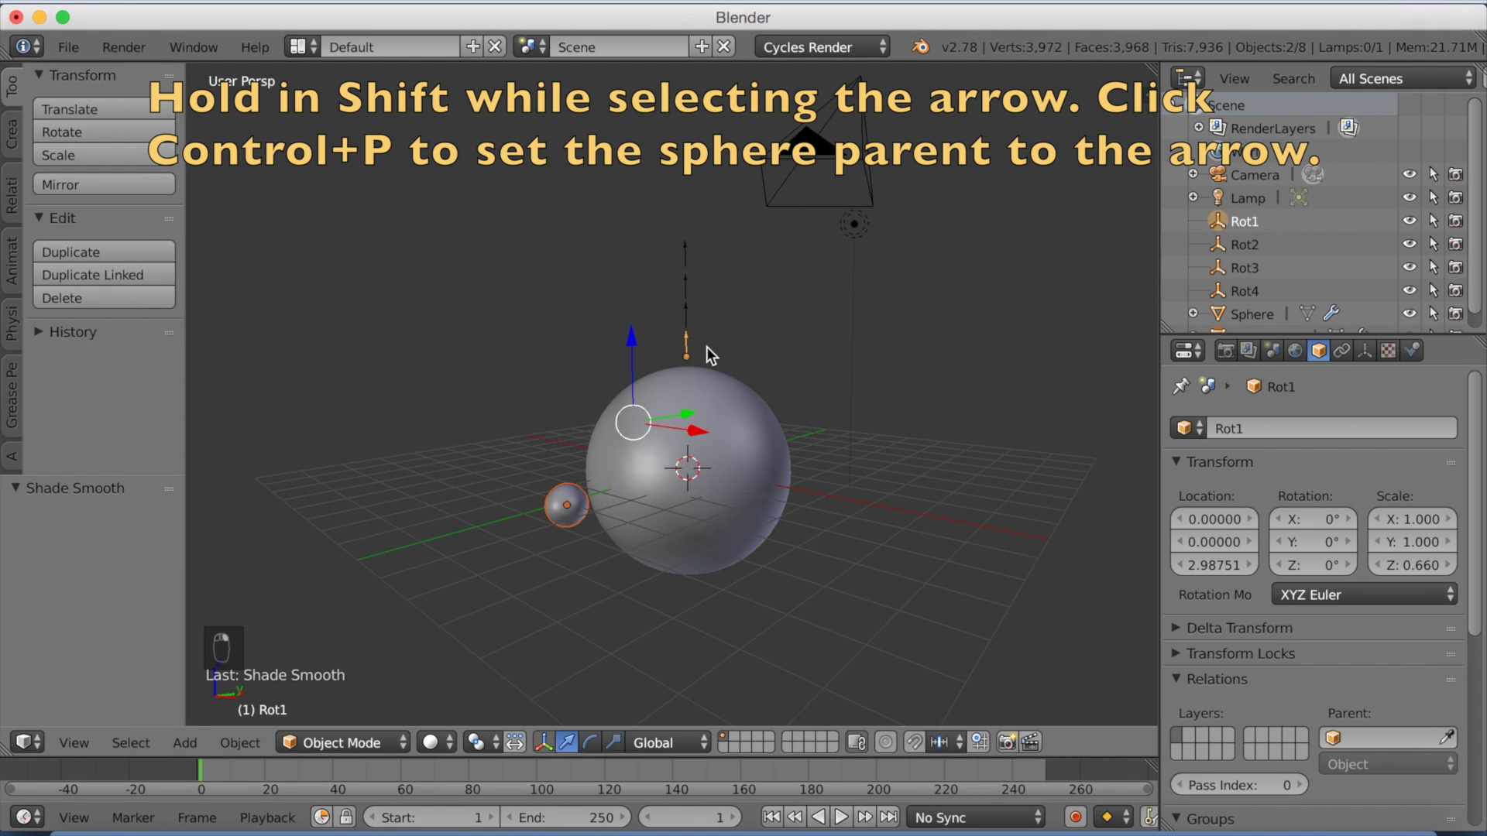
key(ctrl+p)
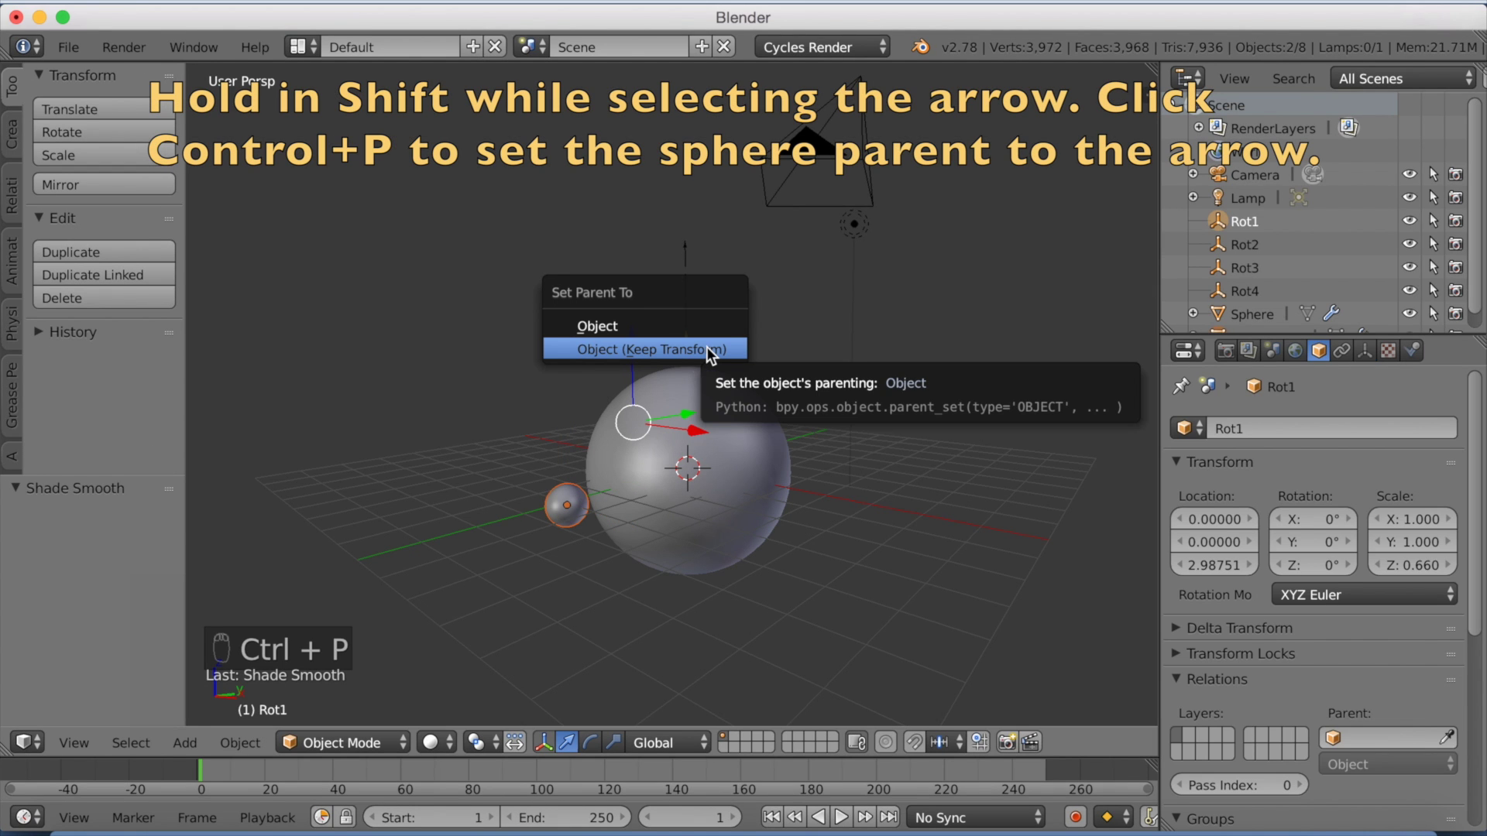
click(706, 349)
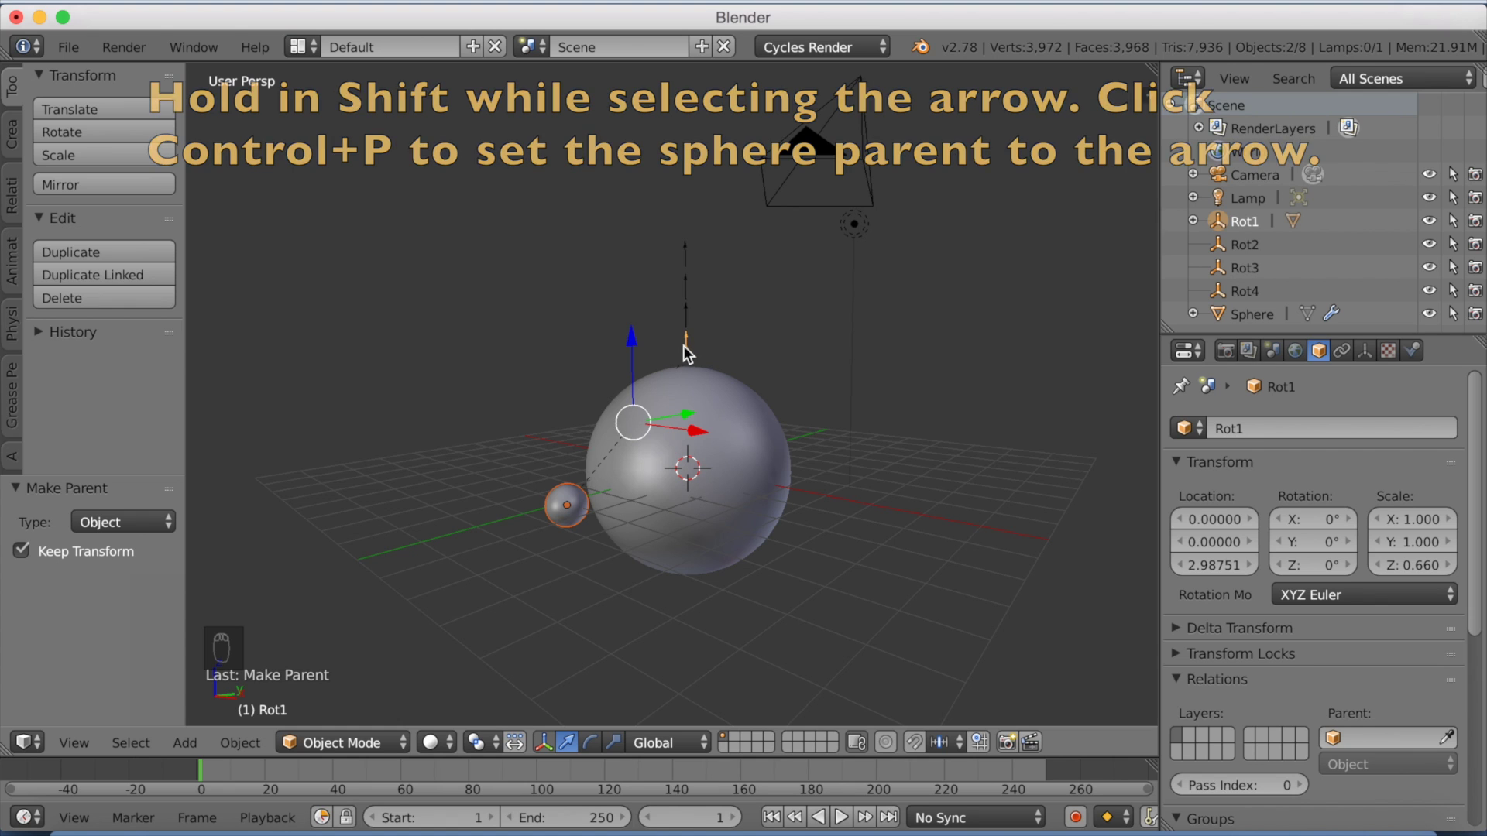
Try rotating the Rot1 arrow about the Z axis to test the parented small sphere
click(683, 345)
key(r)
key(z)
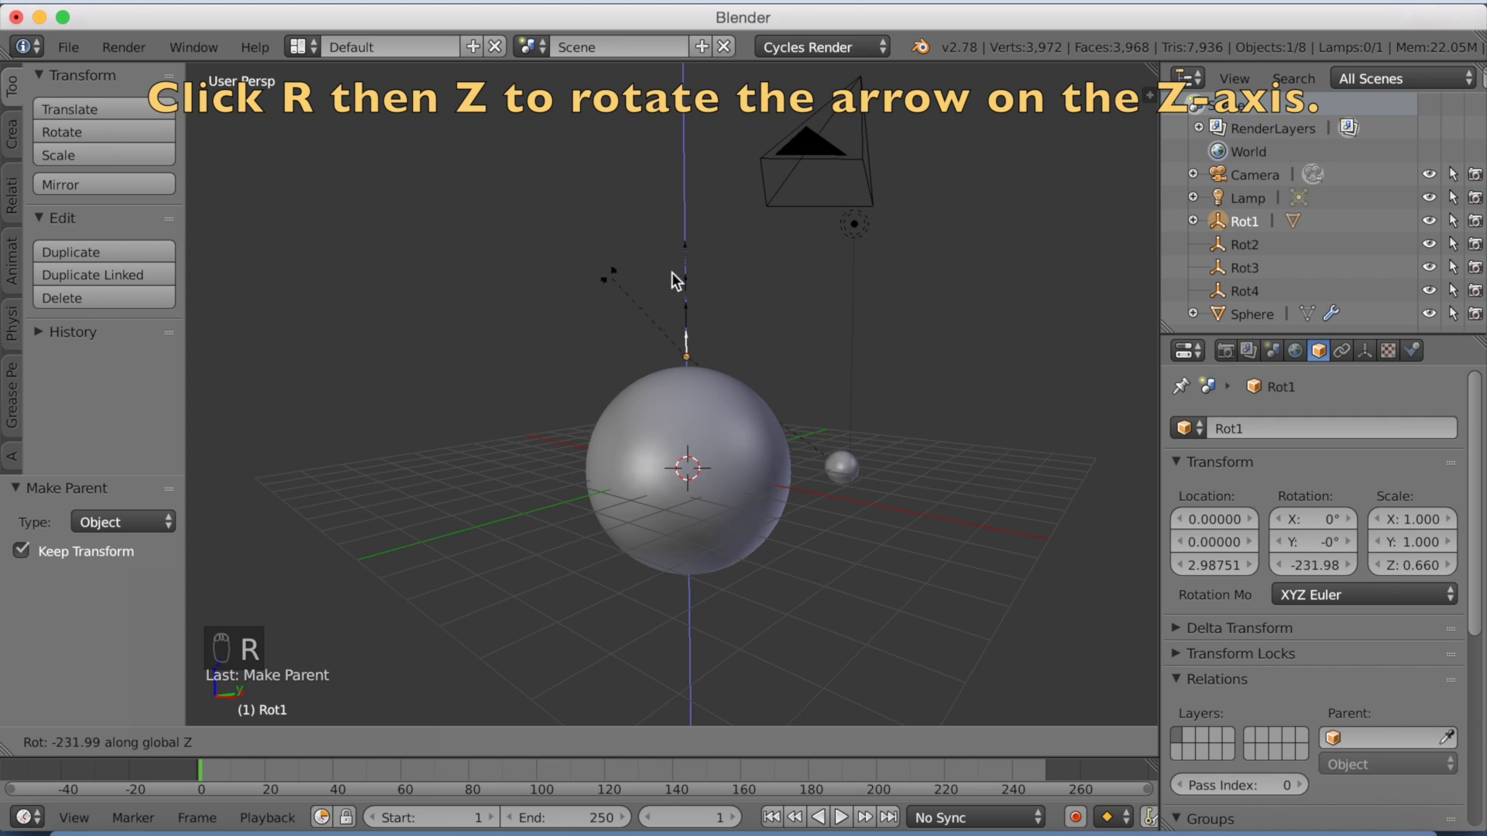
click(544, 329)
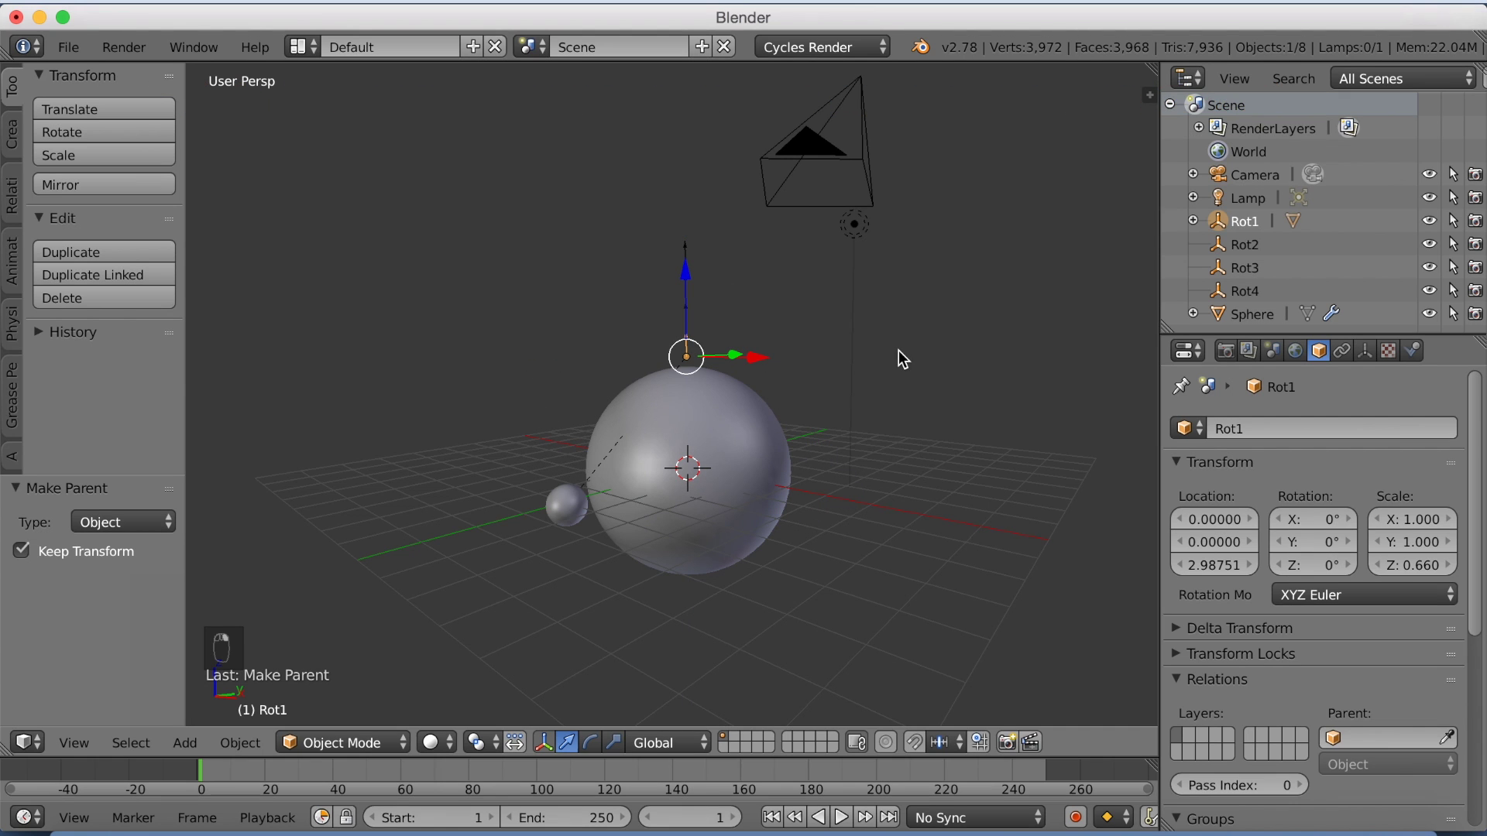
Show the transform properties of Rot1, go to frame 0 and keyframe its rotation there
key(n)
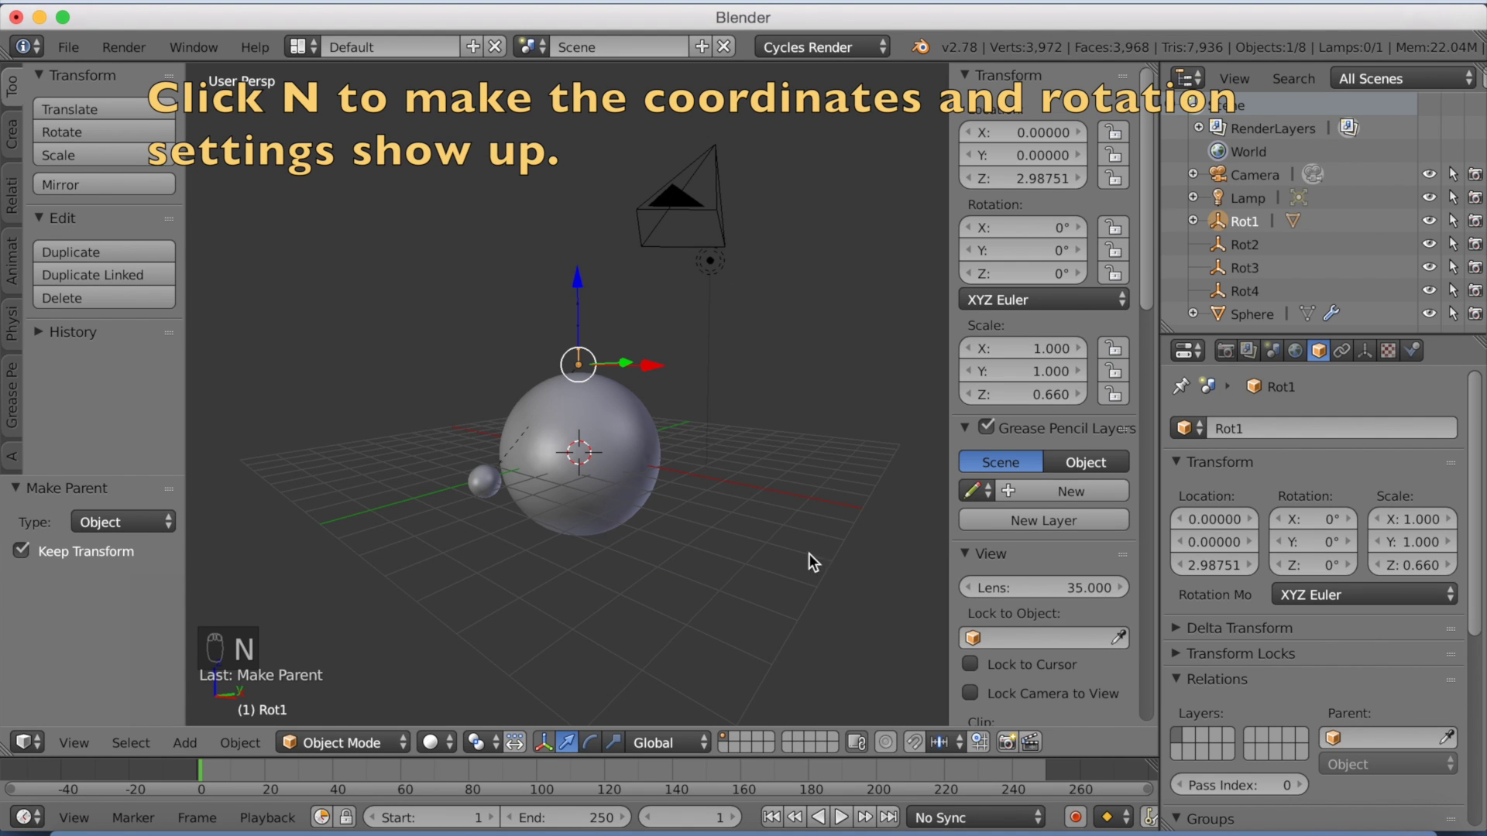
click(679, 816)
text(0)
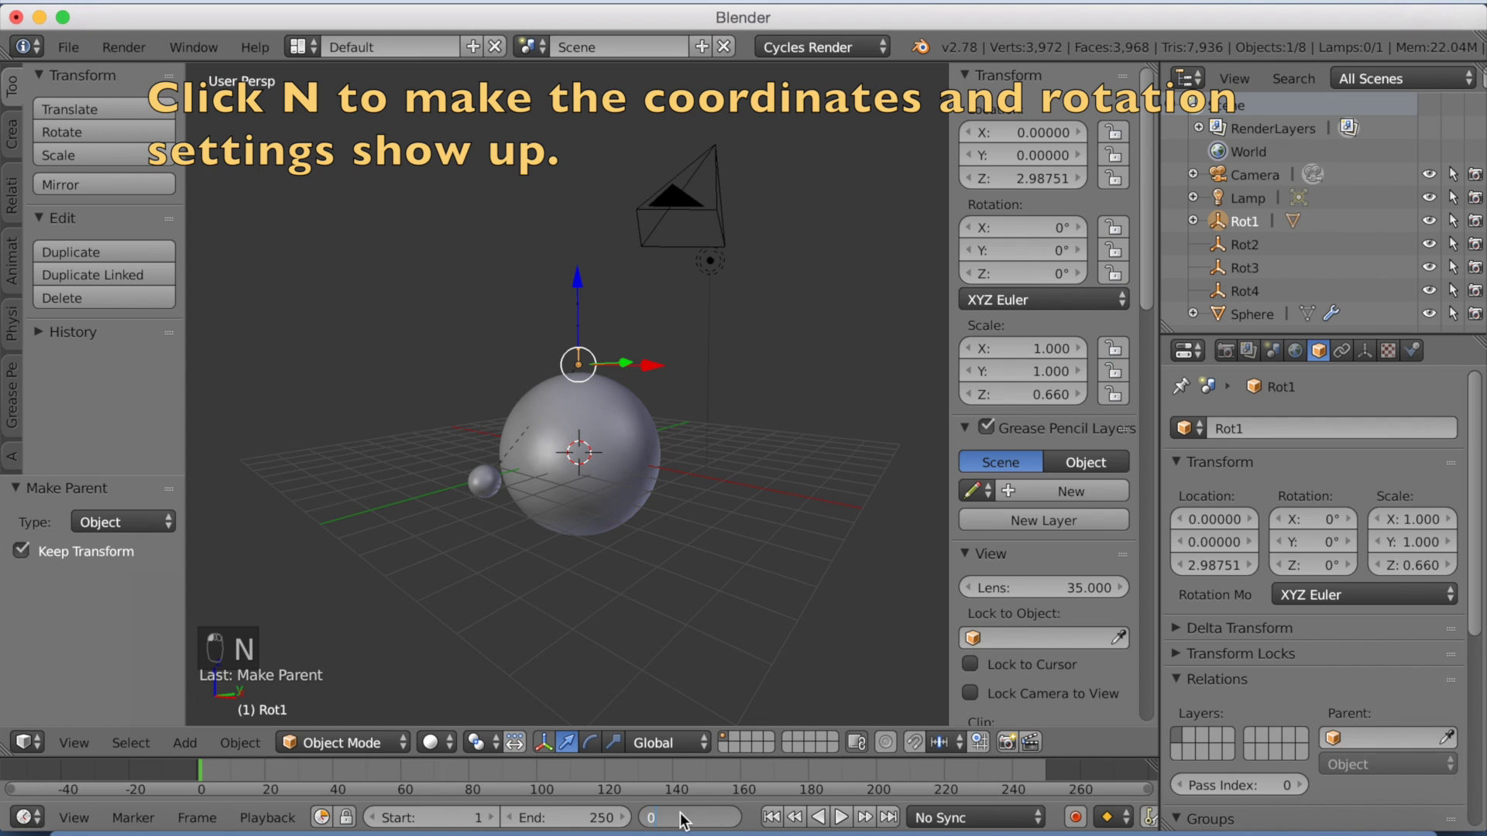
key(Return)
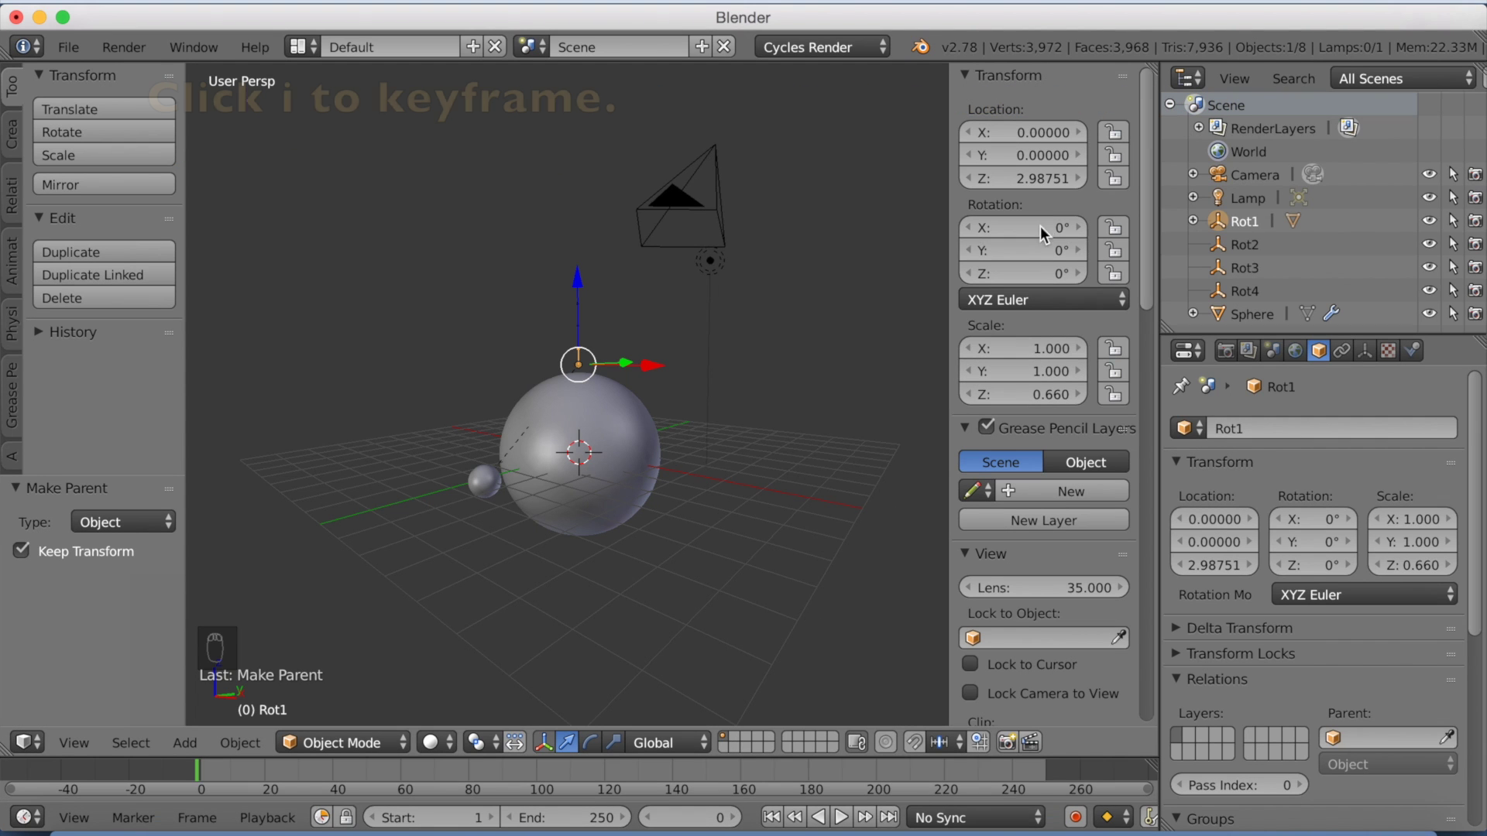
key(i)
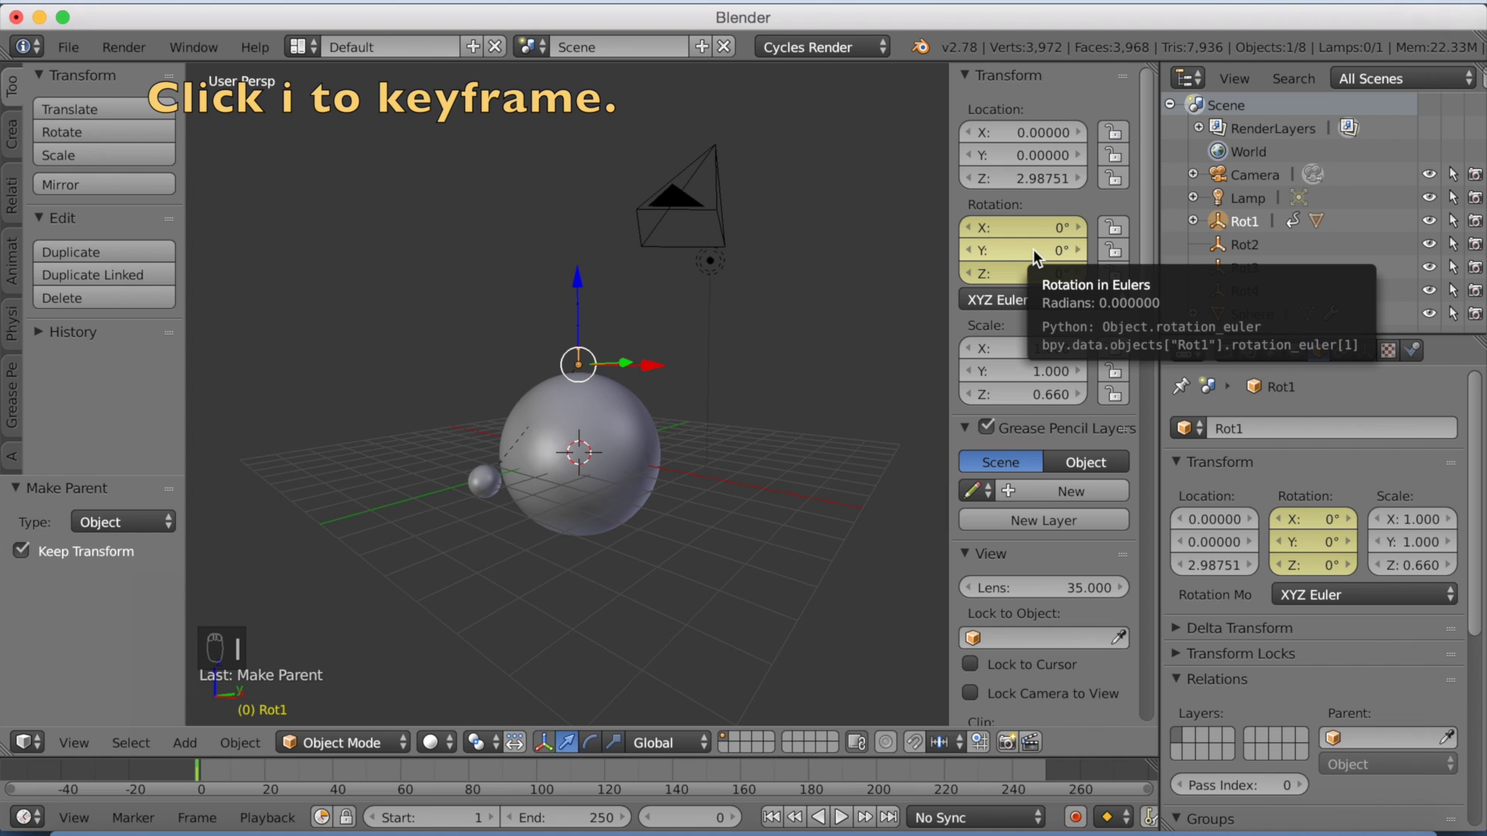
At frame 90, set Rot1's Z rotation to 360° and keyframe the rotation
click(679, 817)
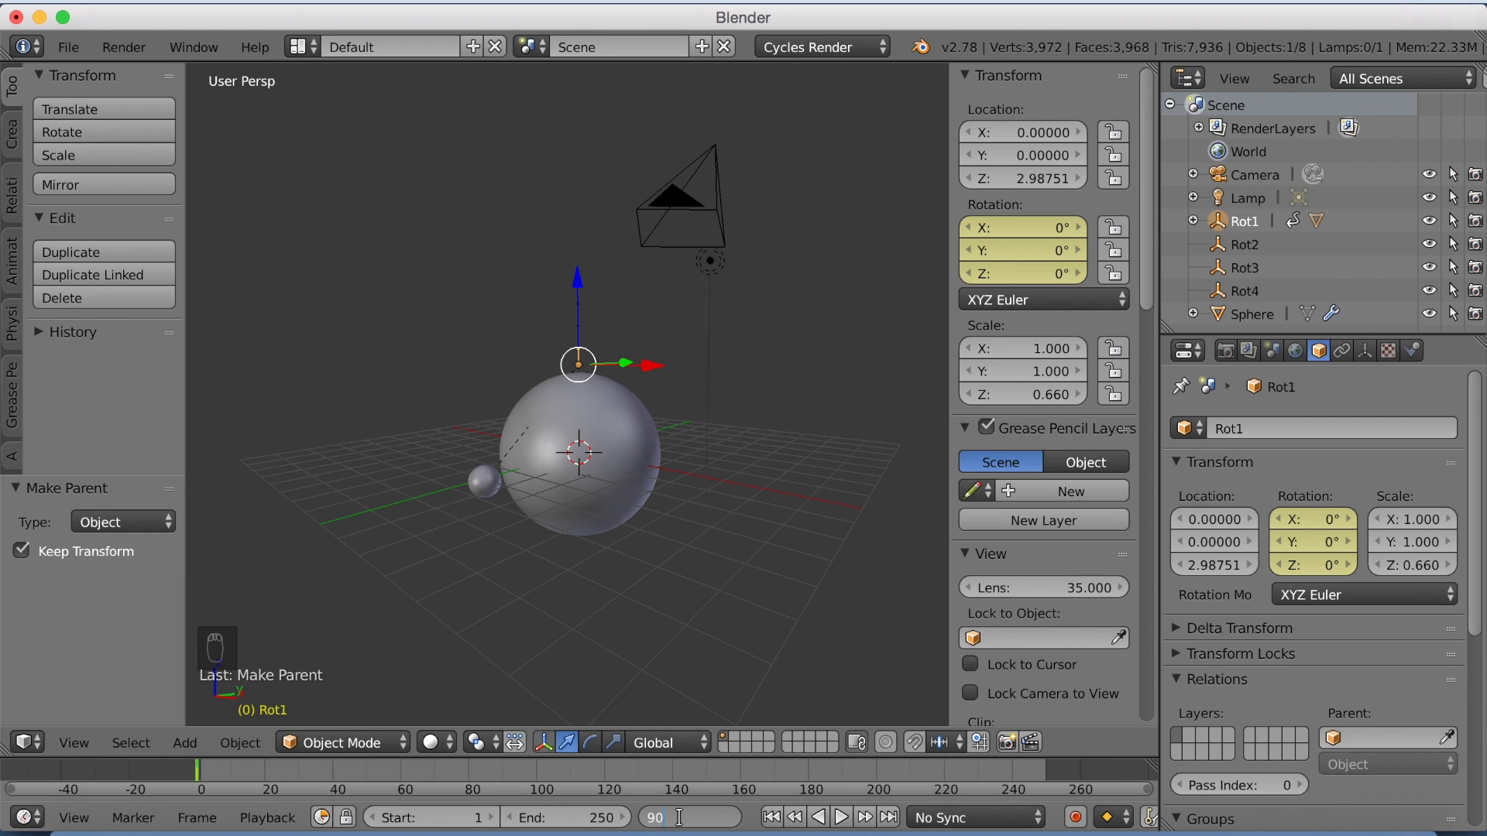
text(90)
key(Return)
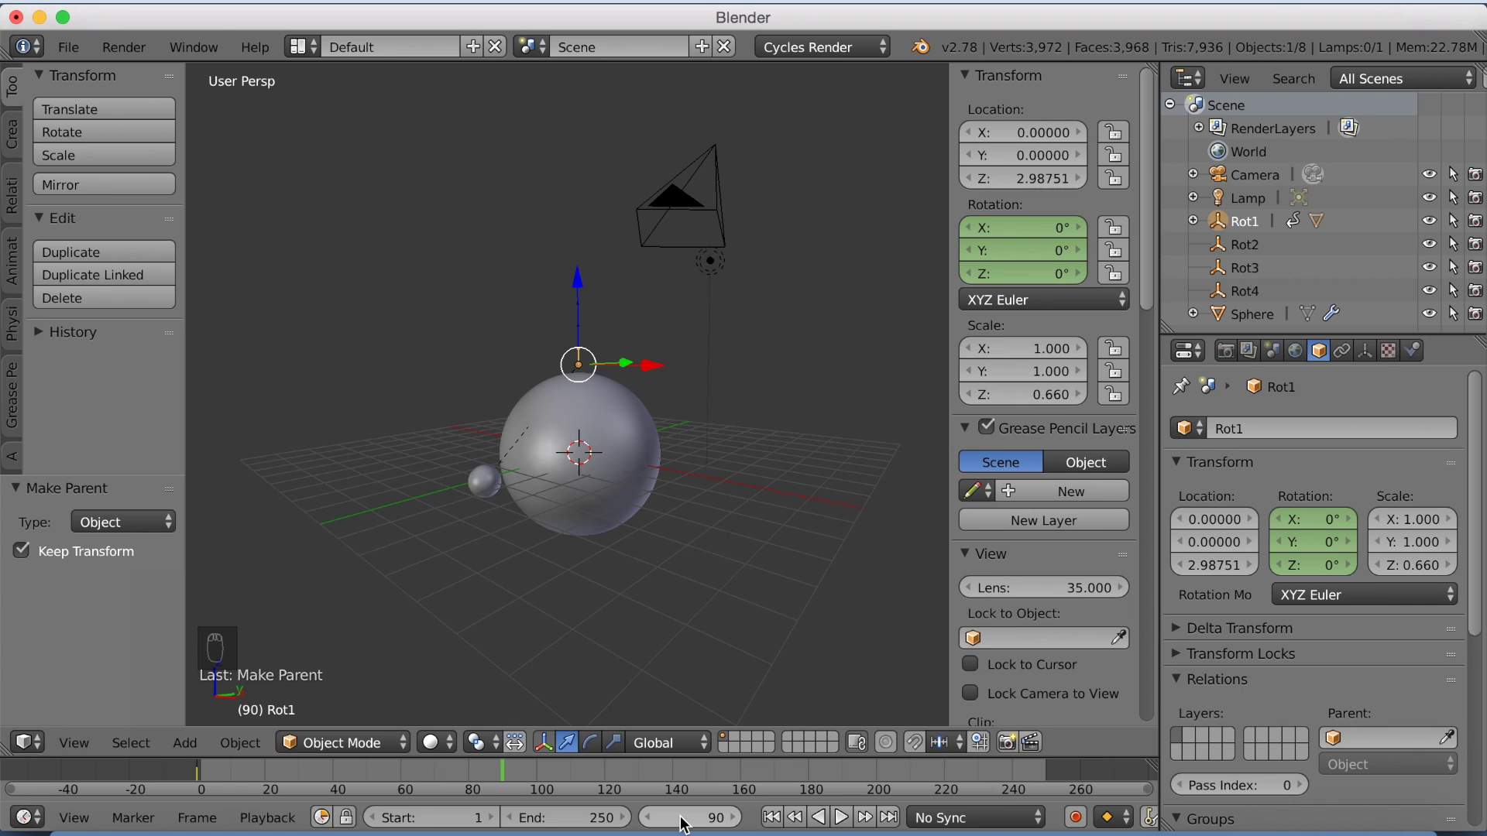
click(1019, 276)
text(360)
key(Return)
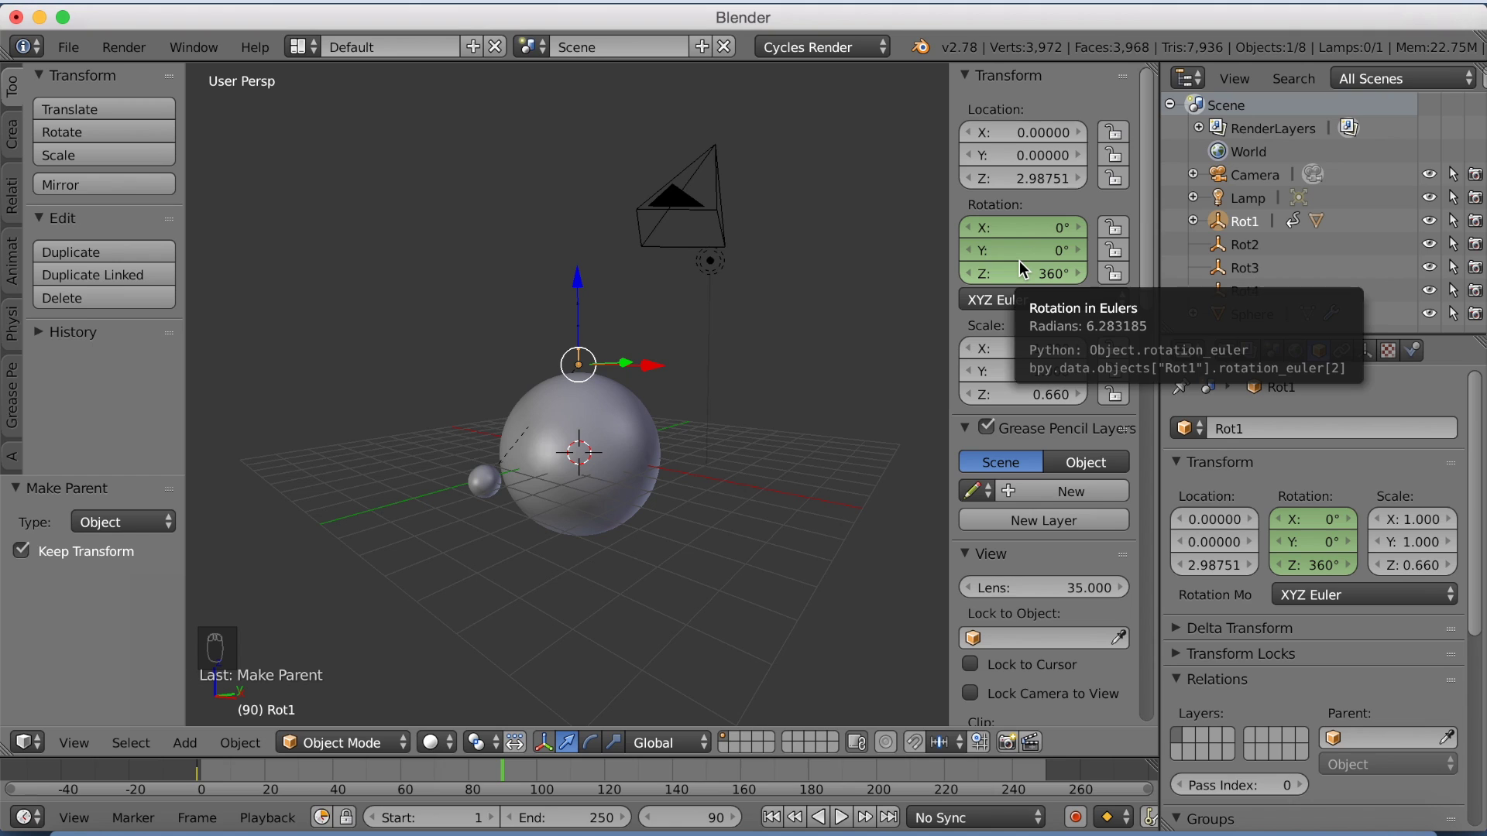
key(i)
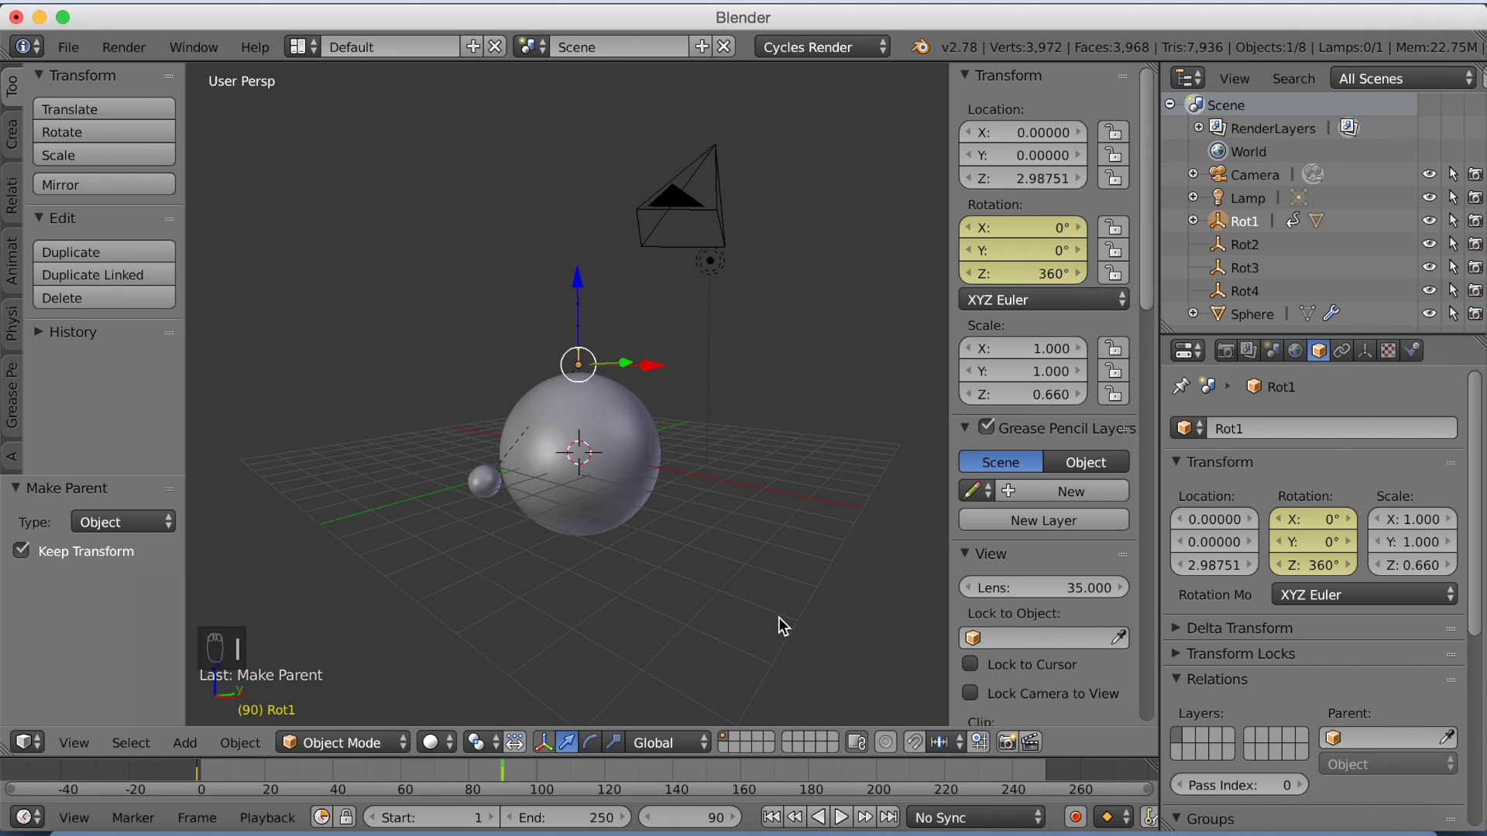
Set the animation's end frame to 1000 and scrub the timeline back to frame 75
click(556, 820)
key(BackSpace)
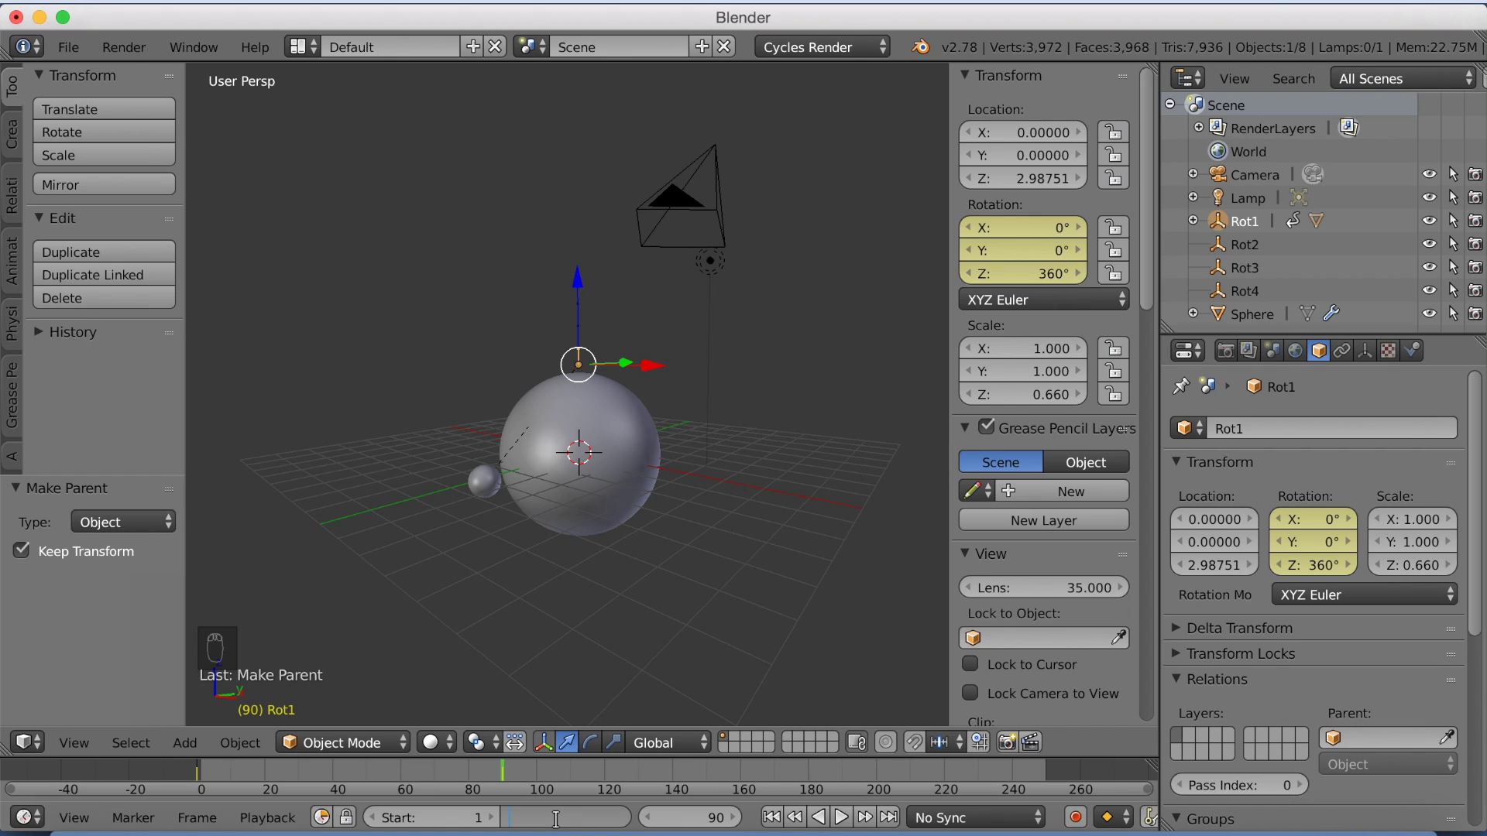
text(1000)
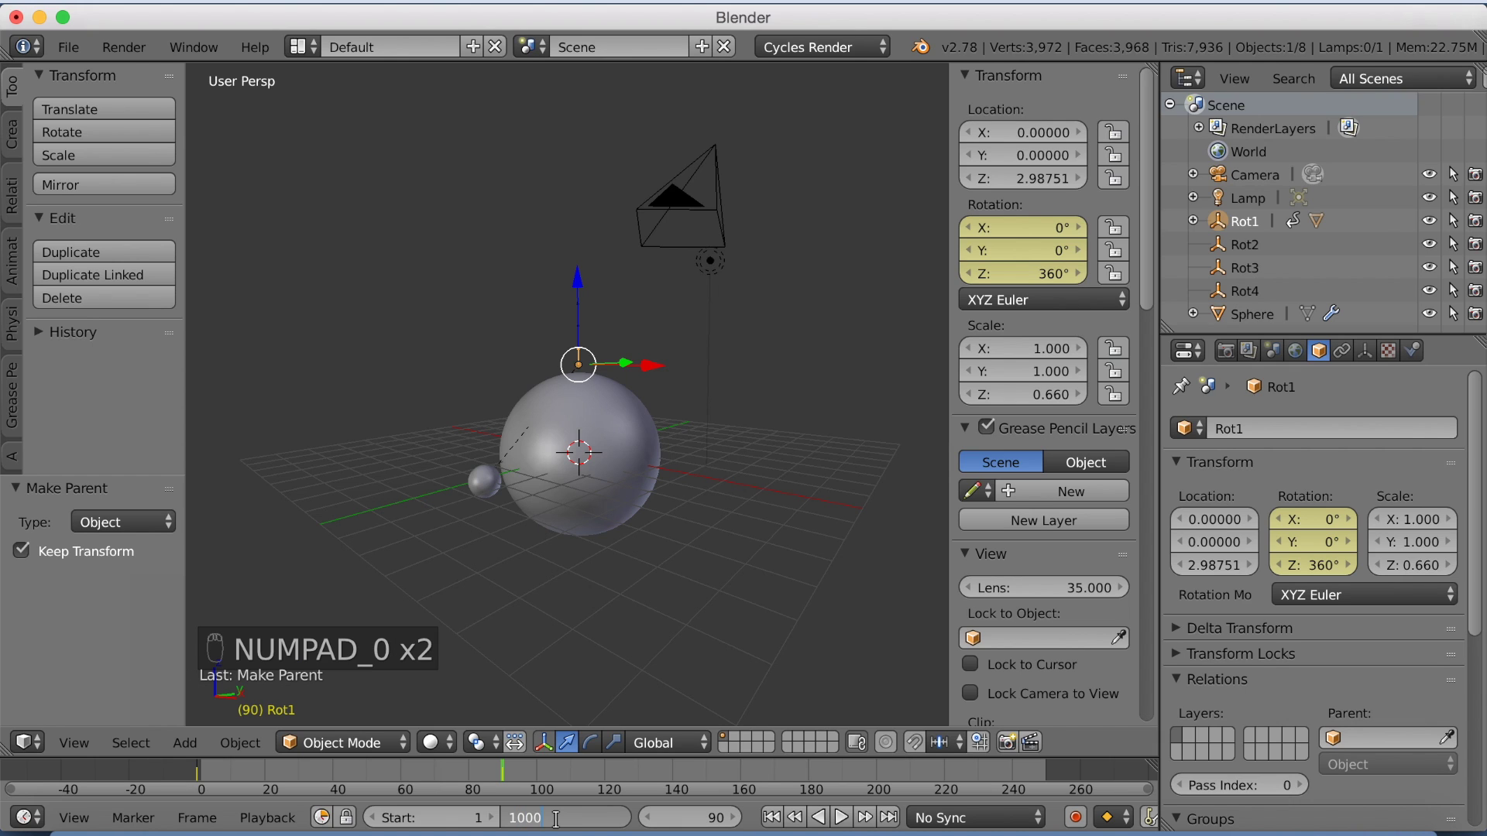
key(Return)
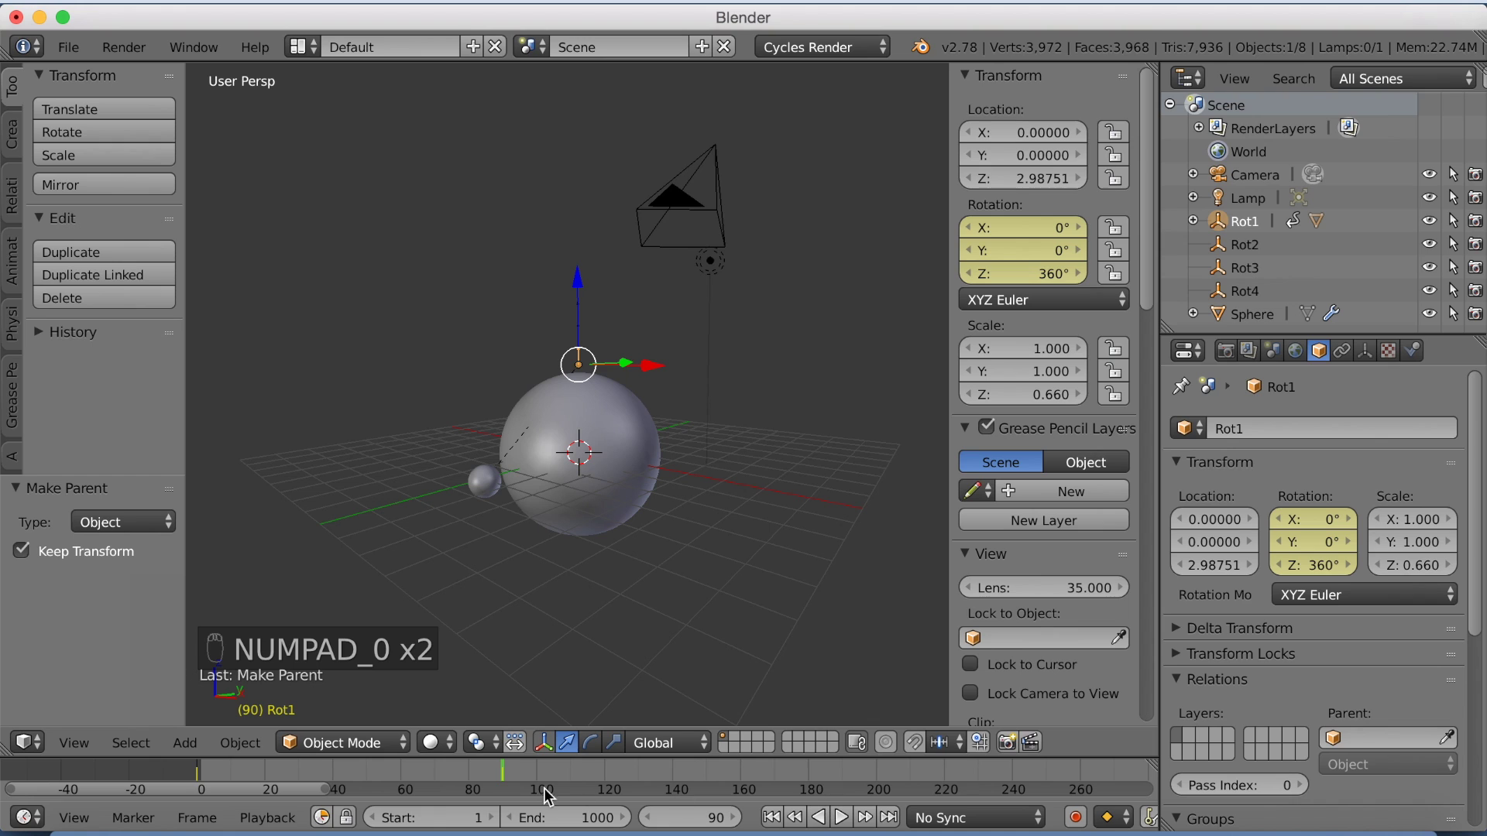
drag(503, 786, 453, 770)
Switch the 3D viewport to the Graph Editor and set Rot1's rotation keyframes to linear interpolation
click(27, 743)
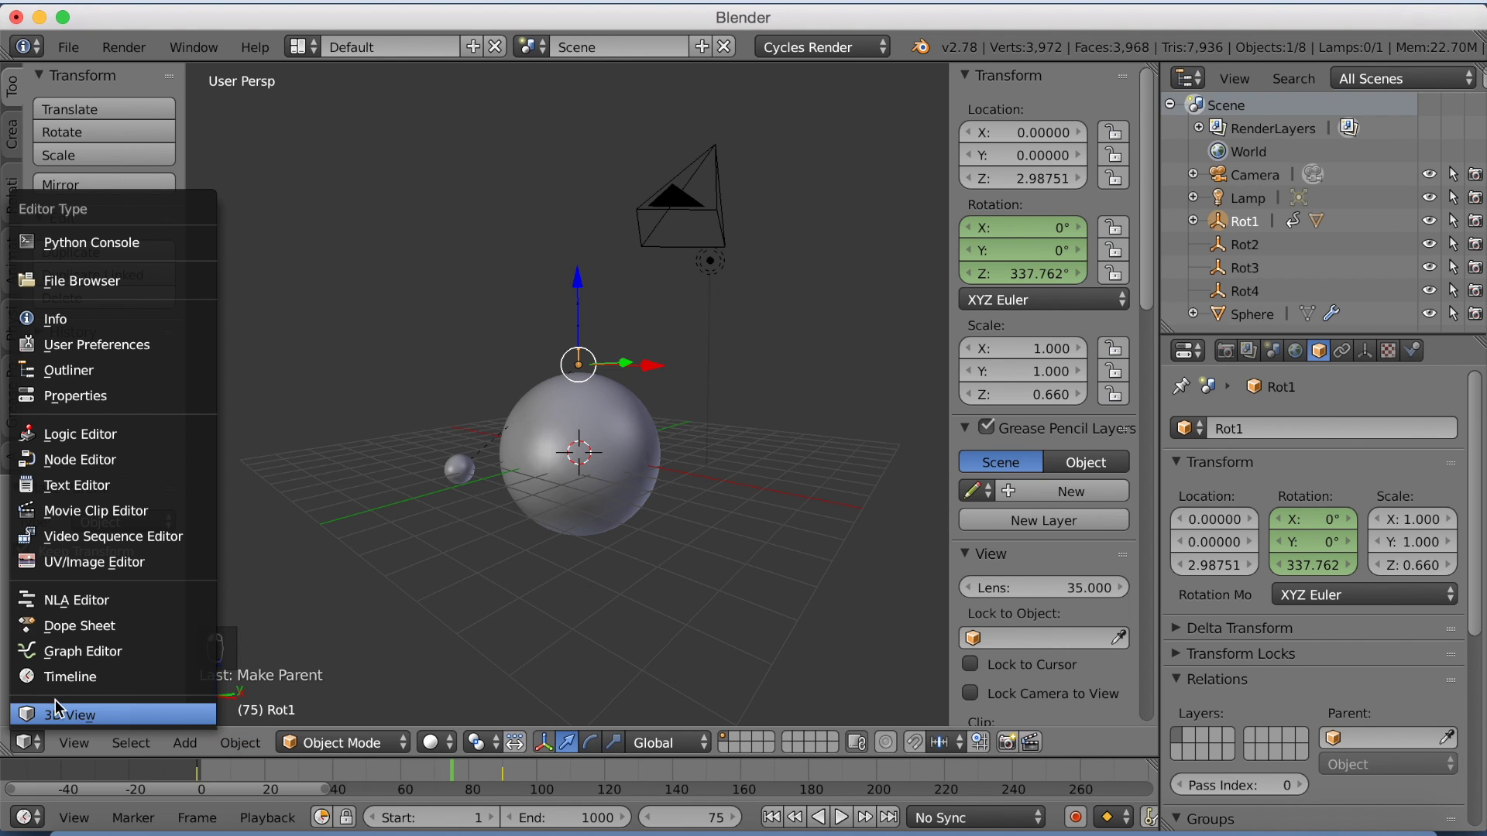
click(85, 652)
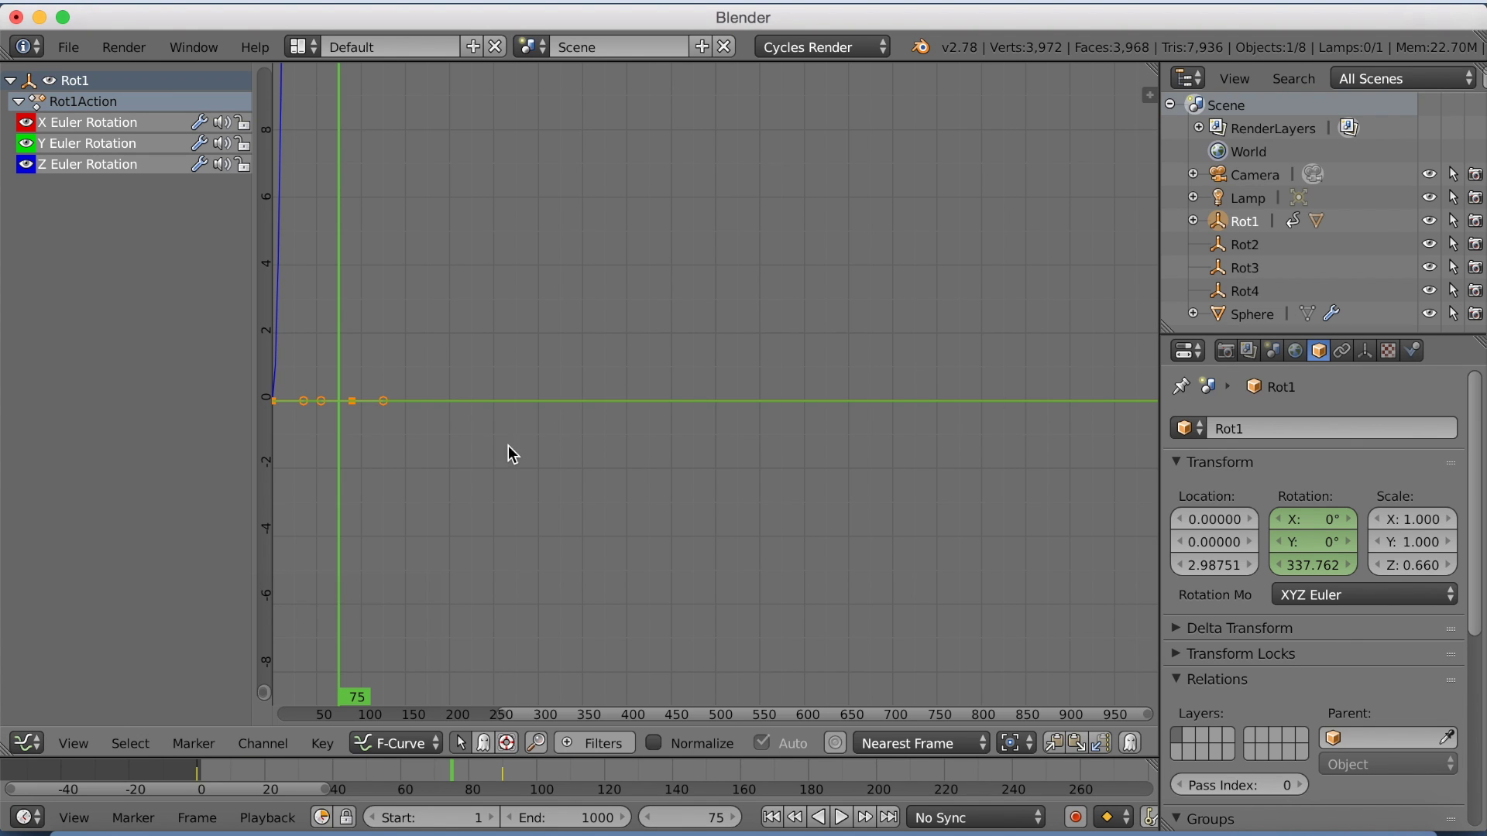
key(t)
click(438, 398)
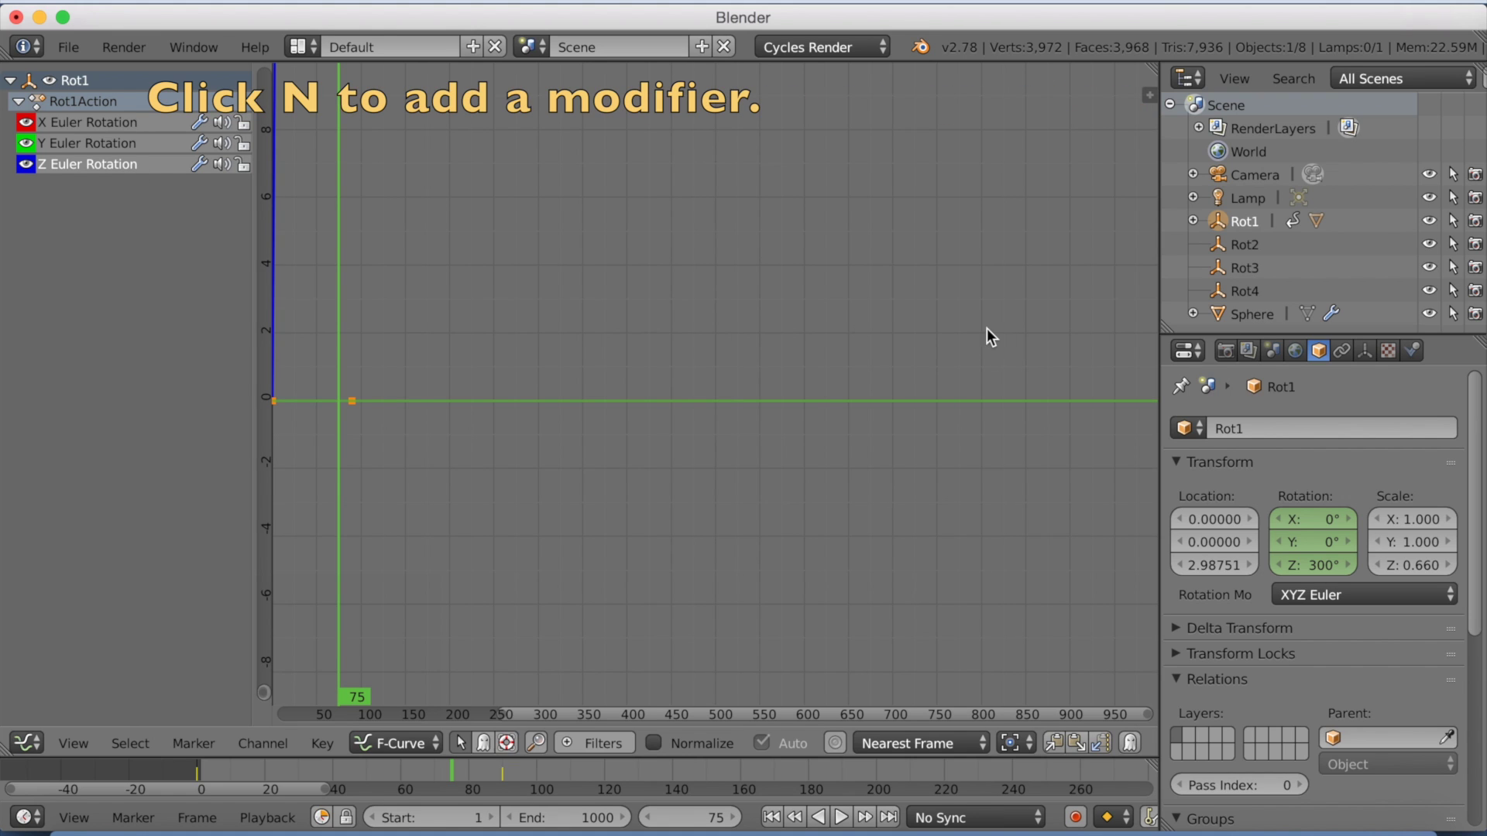
Add a Cycles modifier to Rot1's Z Euler Rotation curve
key(n)
click(938, 182)
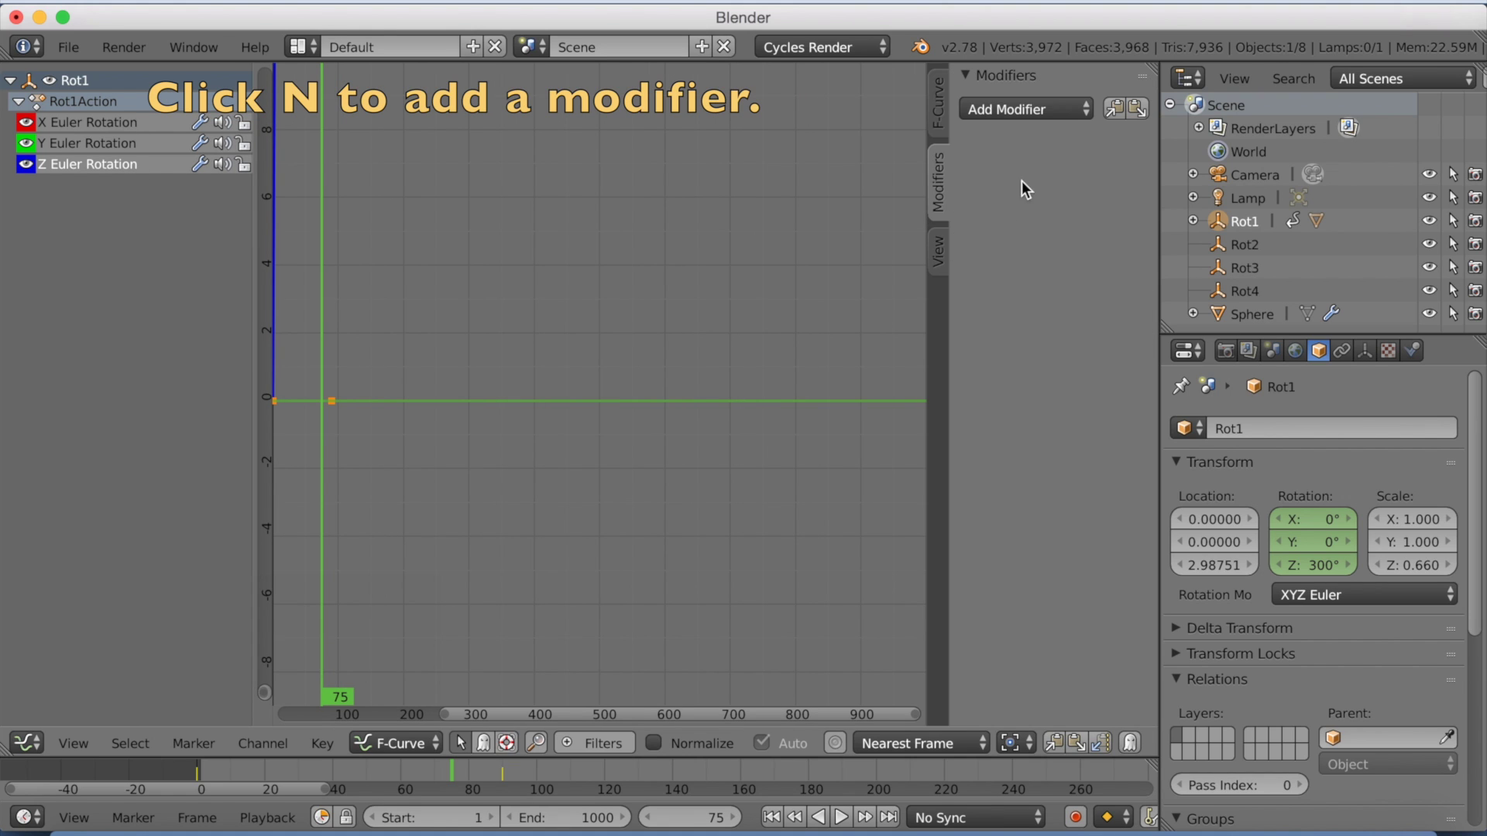
click(1011, 109)
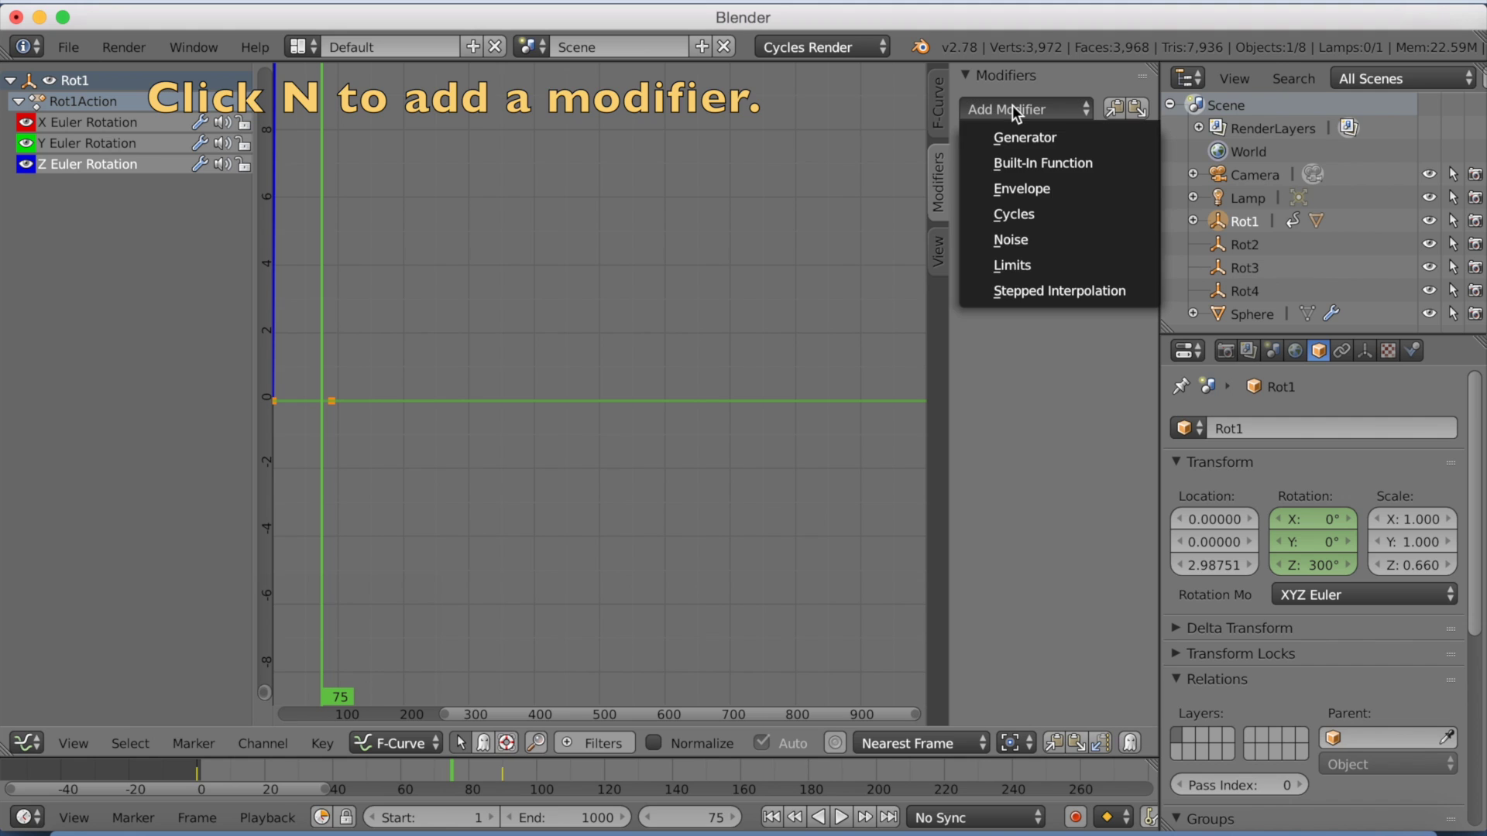
click(1029, 211)
middle_drag(597, 269, 736, 441)
Return the Graph Editor area to the 3D View and play the animation to check the small sphere's orbit, then stop it
click(25, 742)
click(40, 714)
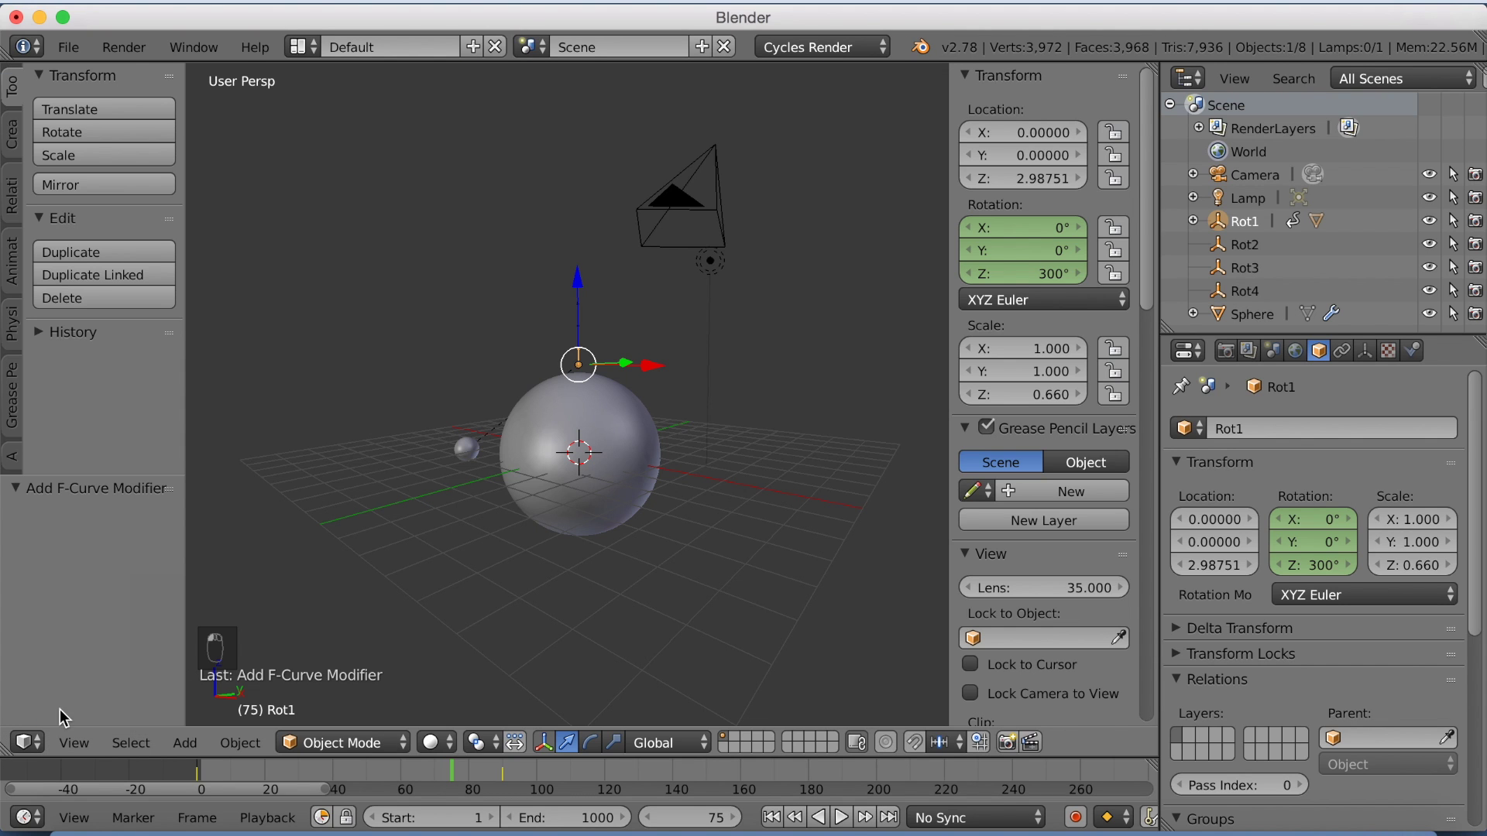
click(842, 818)
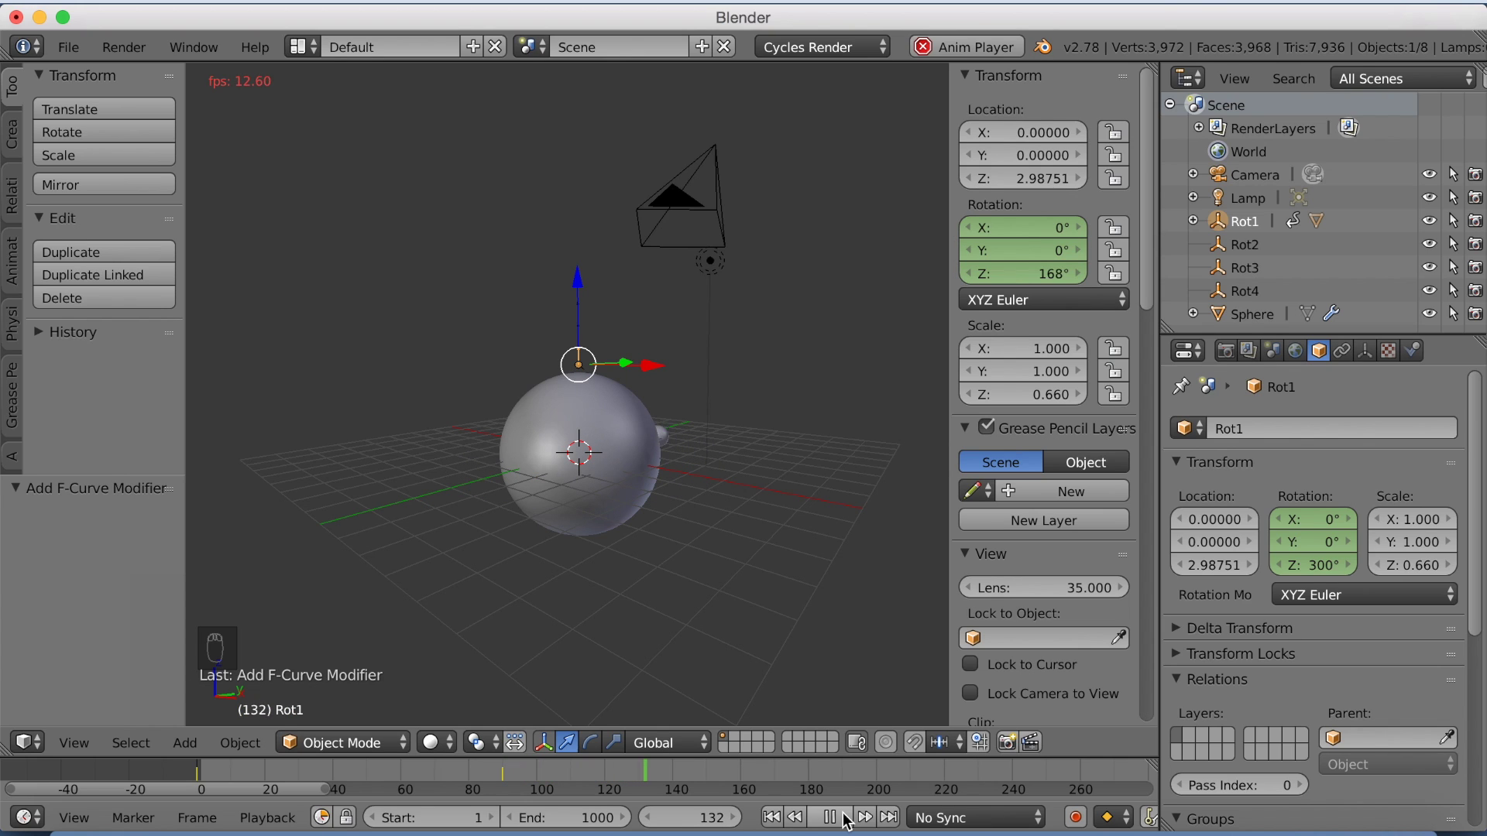
click(845, 820)
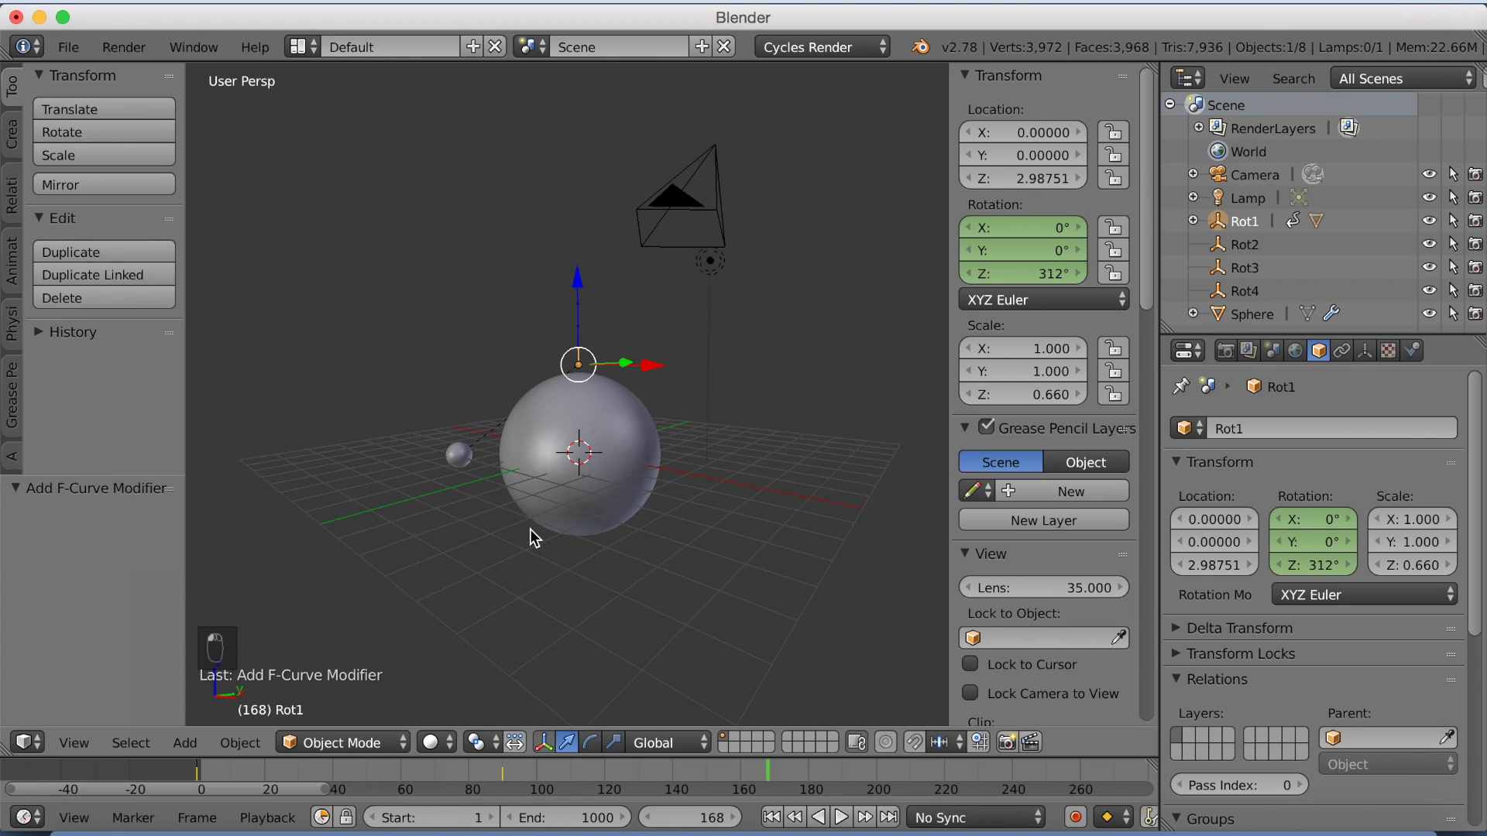
Add a UV sphere mesh at the centre of the scene
key(shift+a)
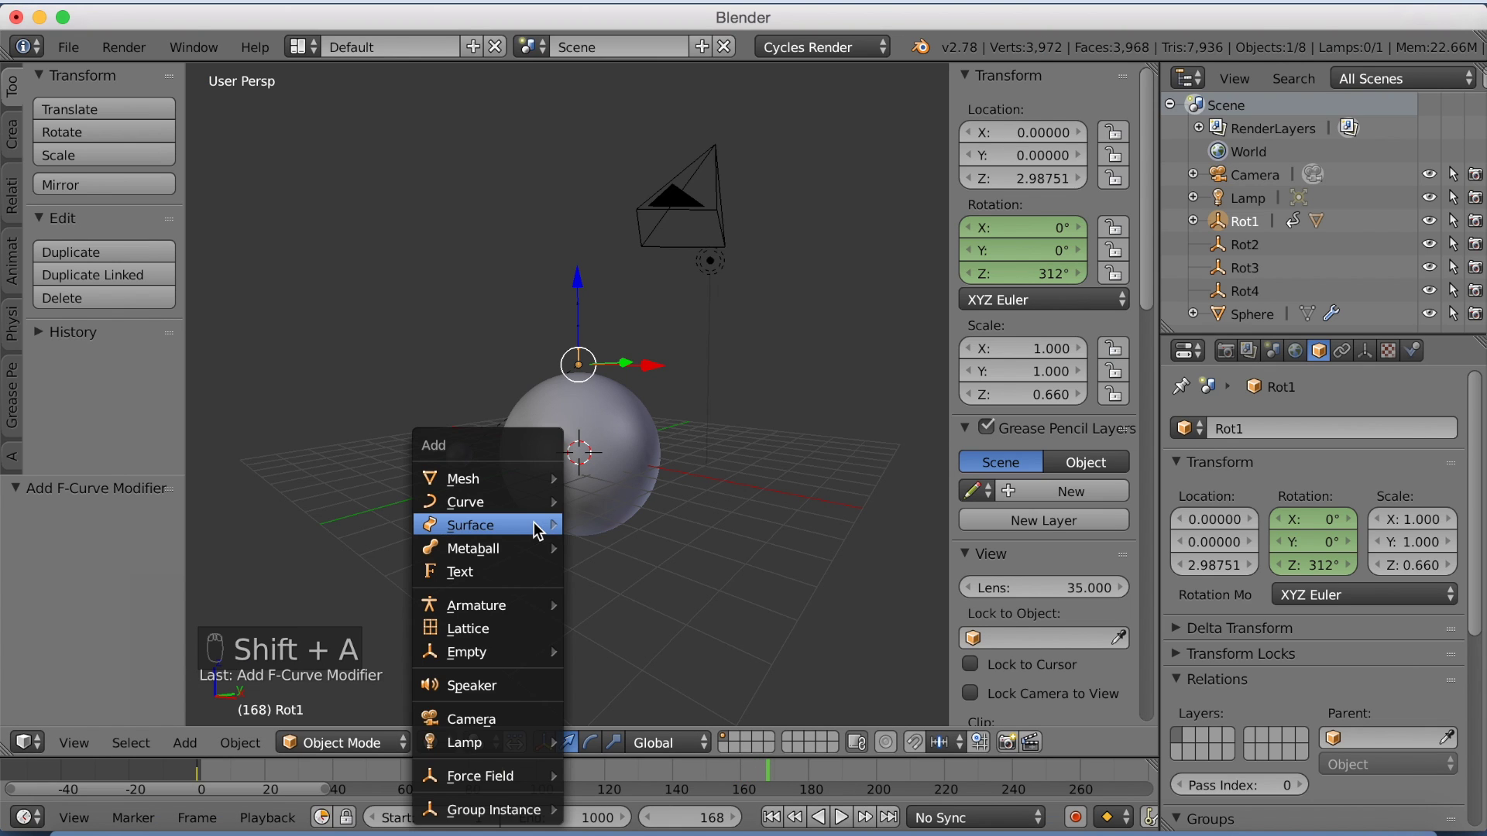
mouse_move(539, 532)
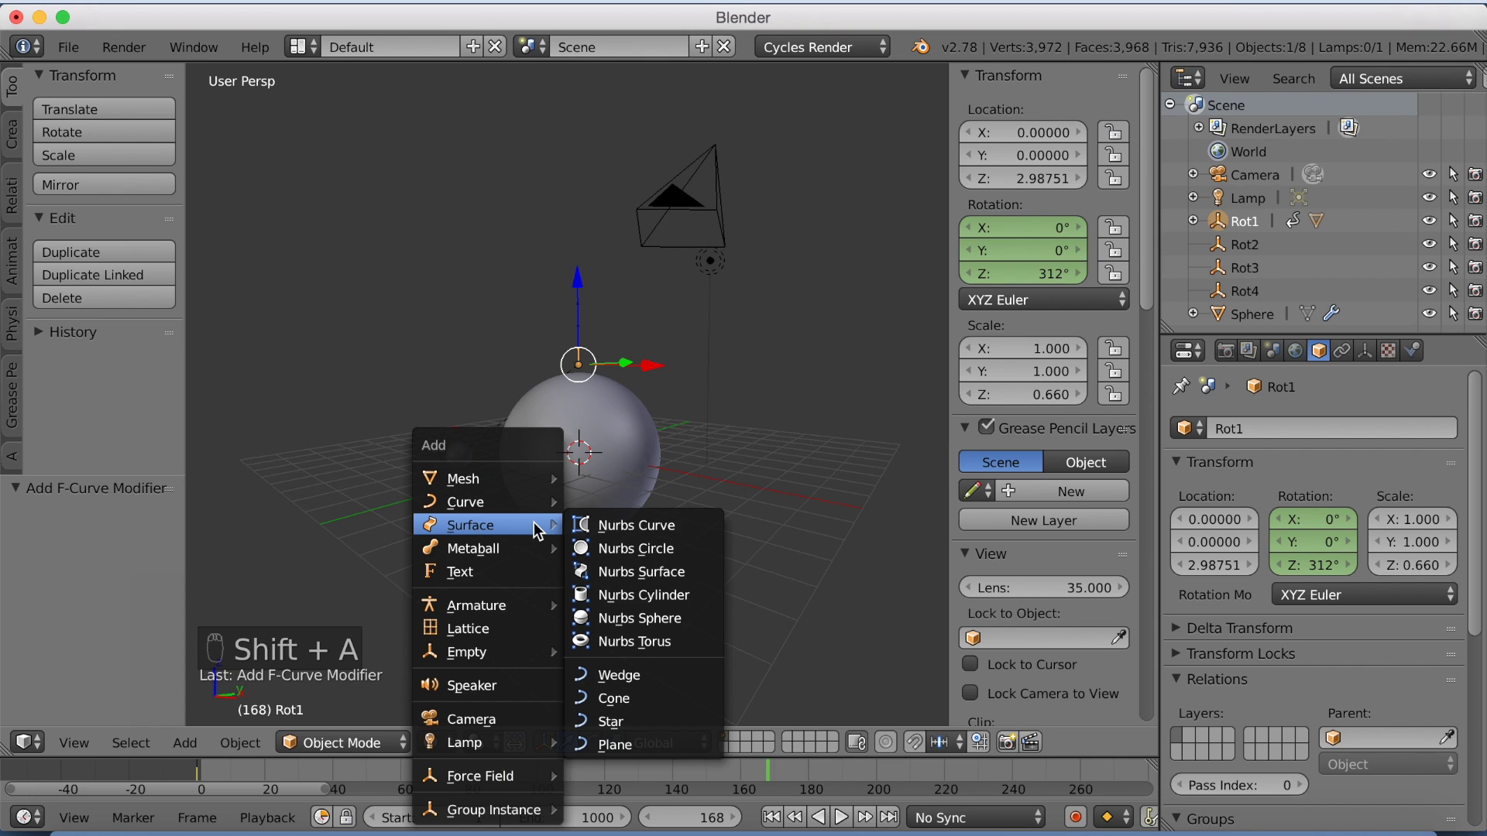
mouse_move(520, 482)
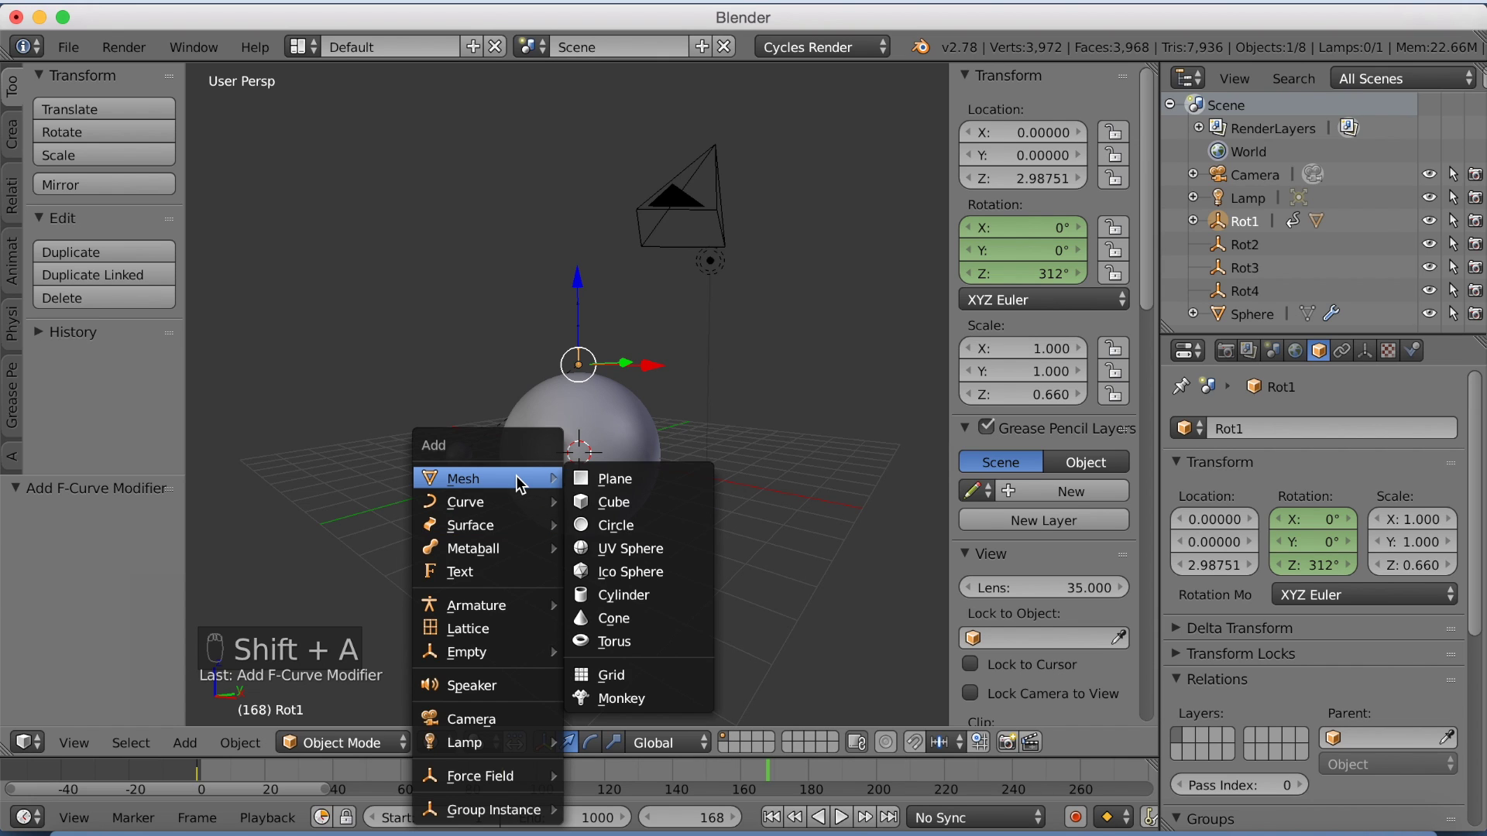
click(640, 547)
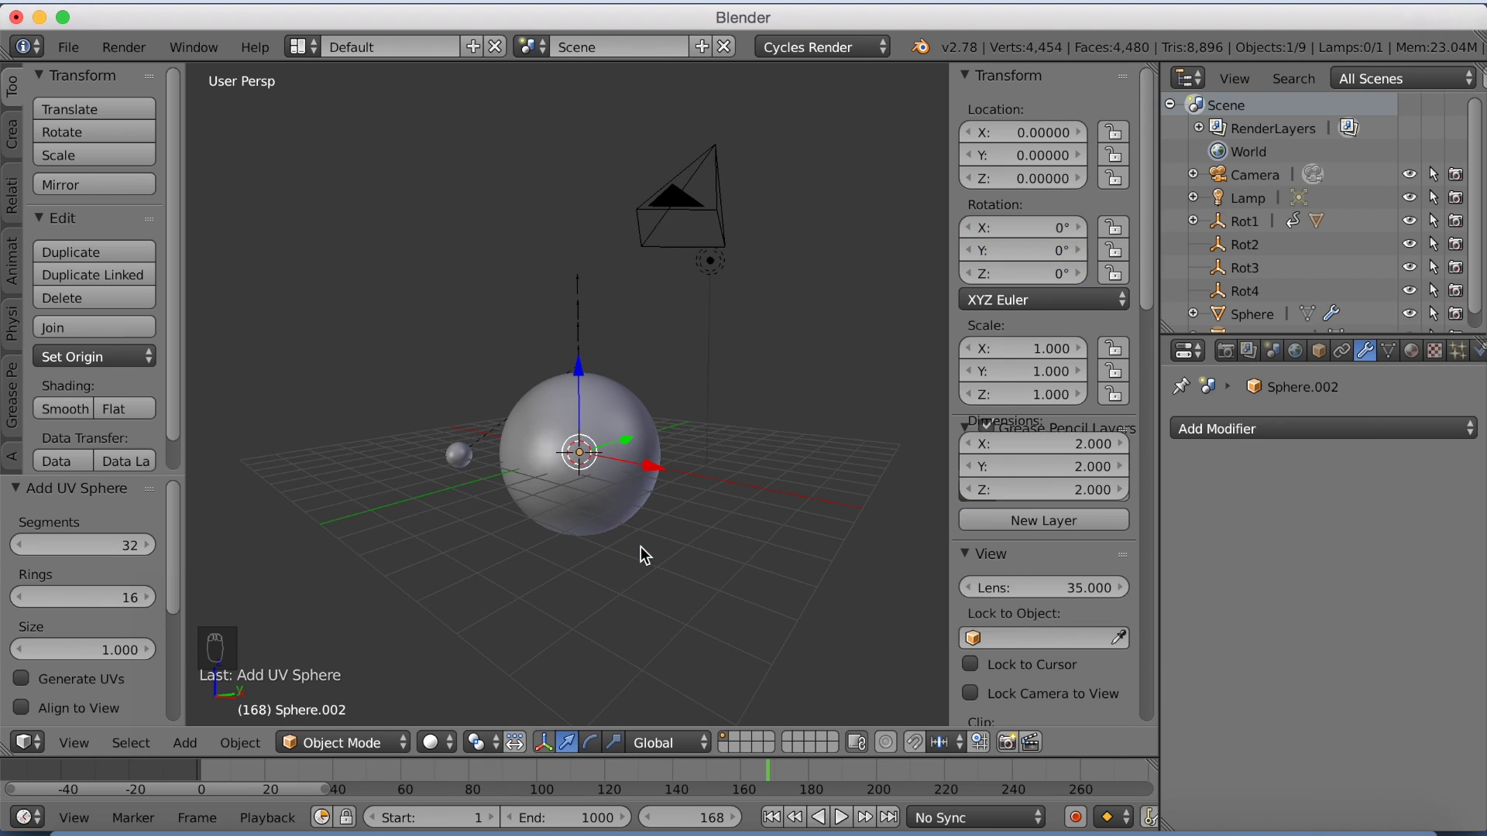
Give the new sphere a Subdivision Surface modifier and smooth shading
click(1218, 429)
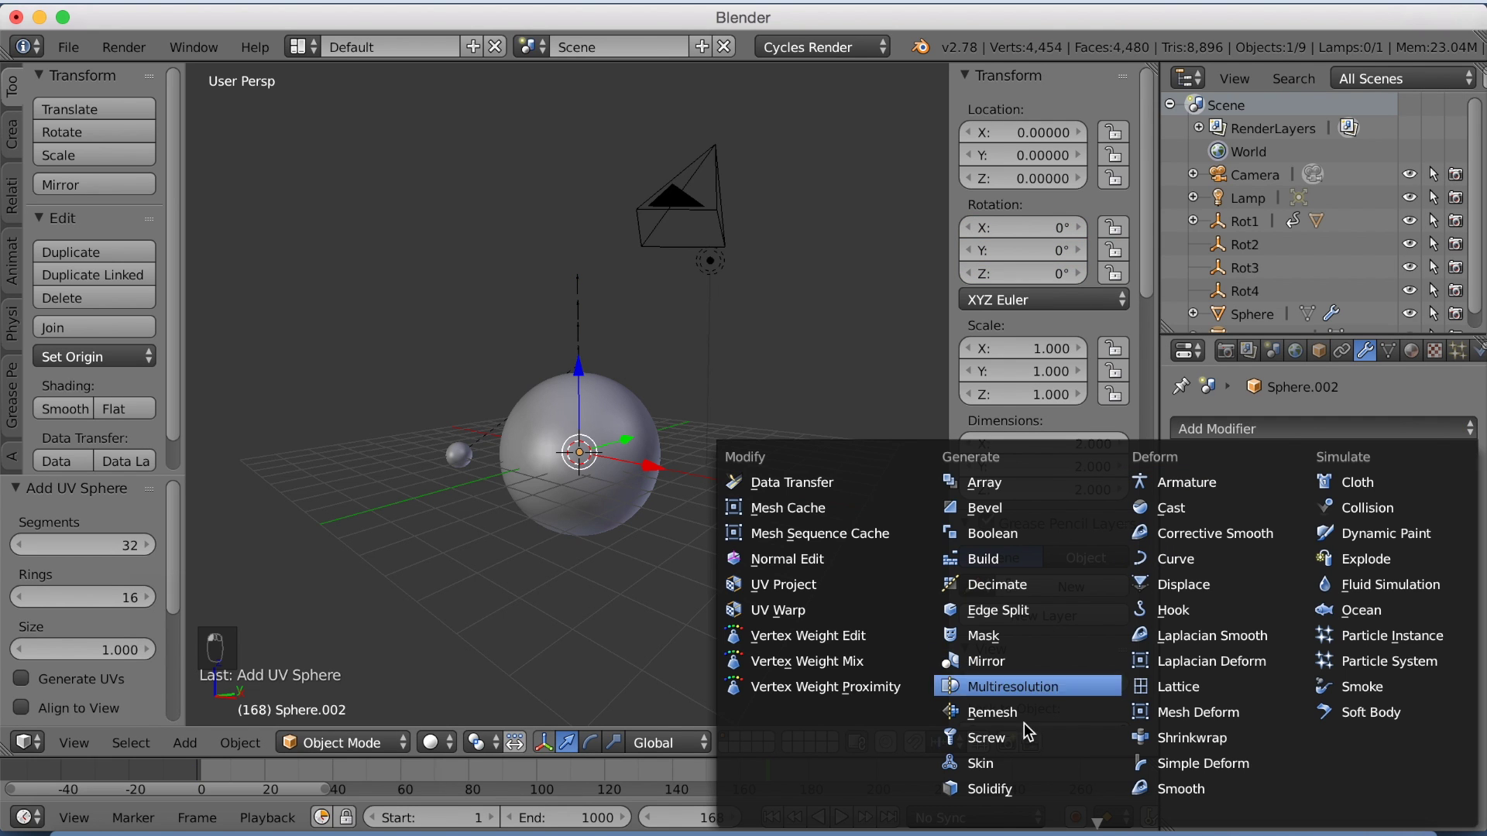
scroll(1007, 786, down, 3)
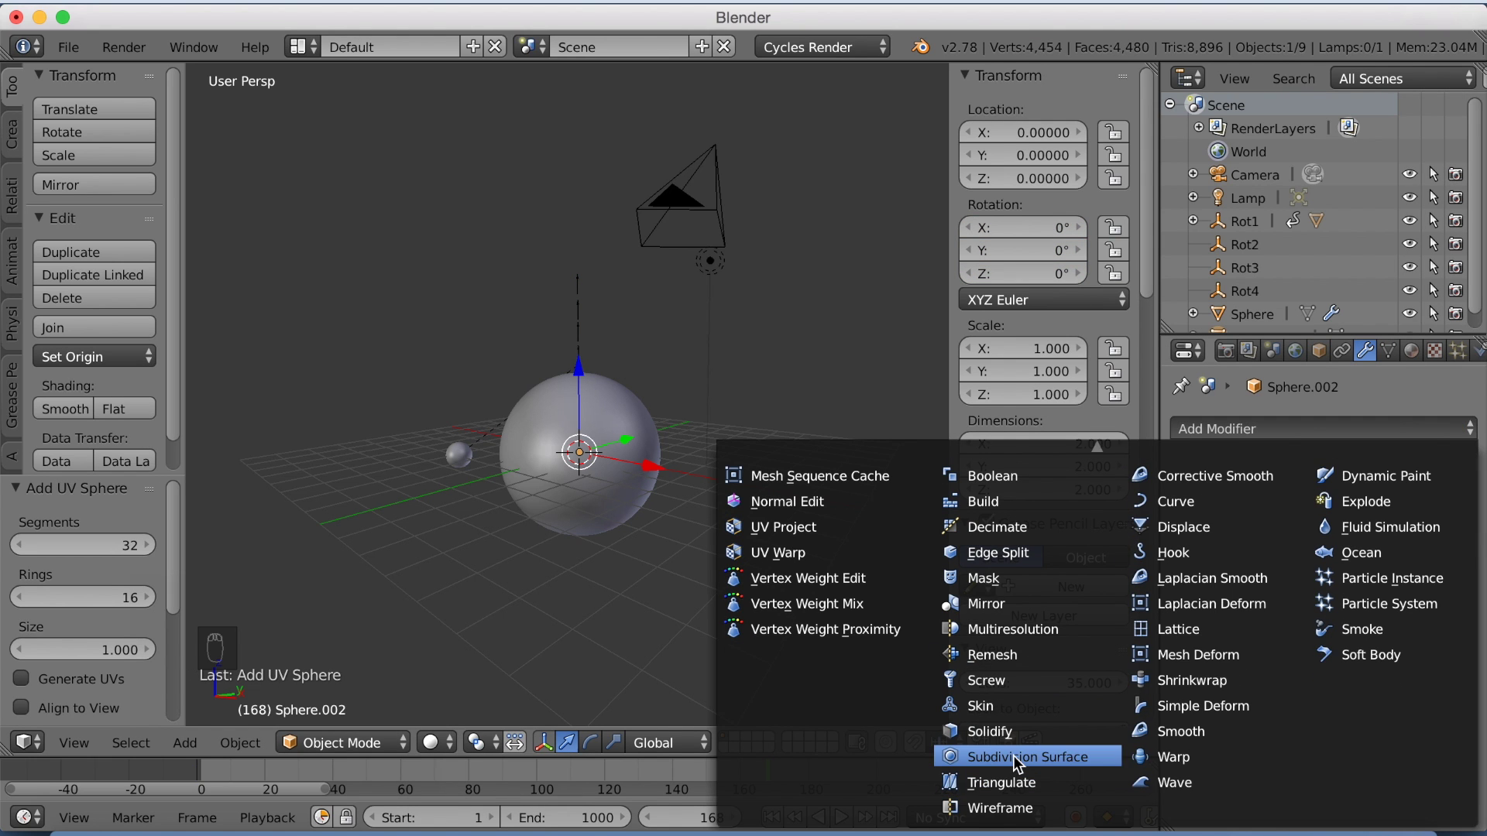
click(1014, 756)
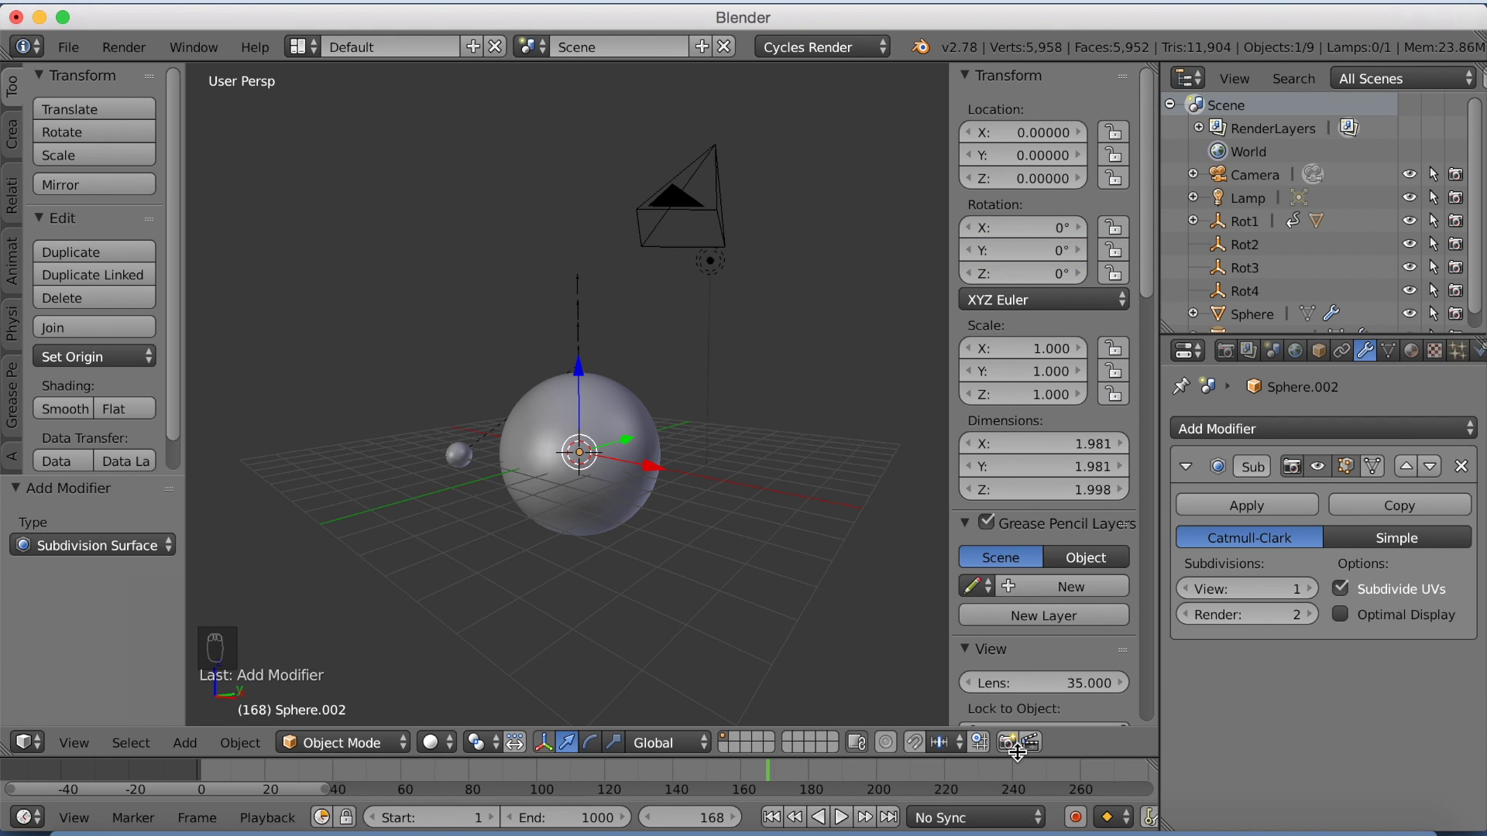
click(47, 409)
Move the second small sphere horizontally to about X -4.44, Y -4.07 and scale it down to about 0.719
key(g)
key(shift+z)
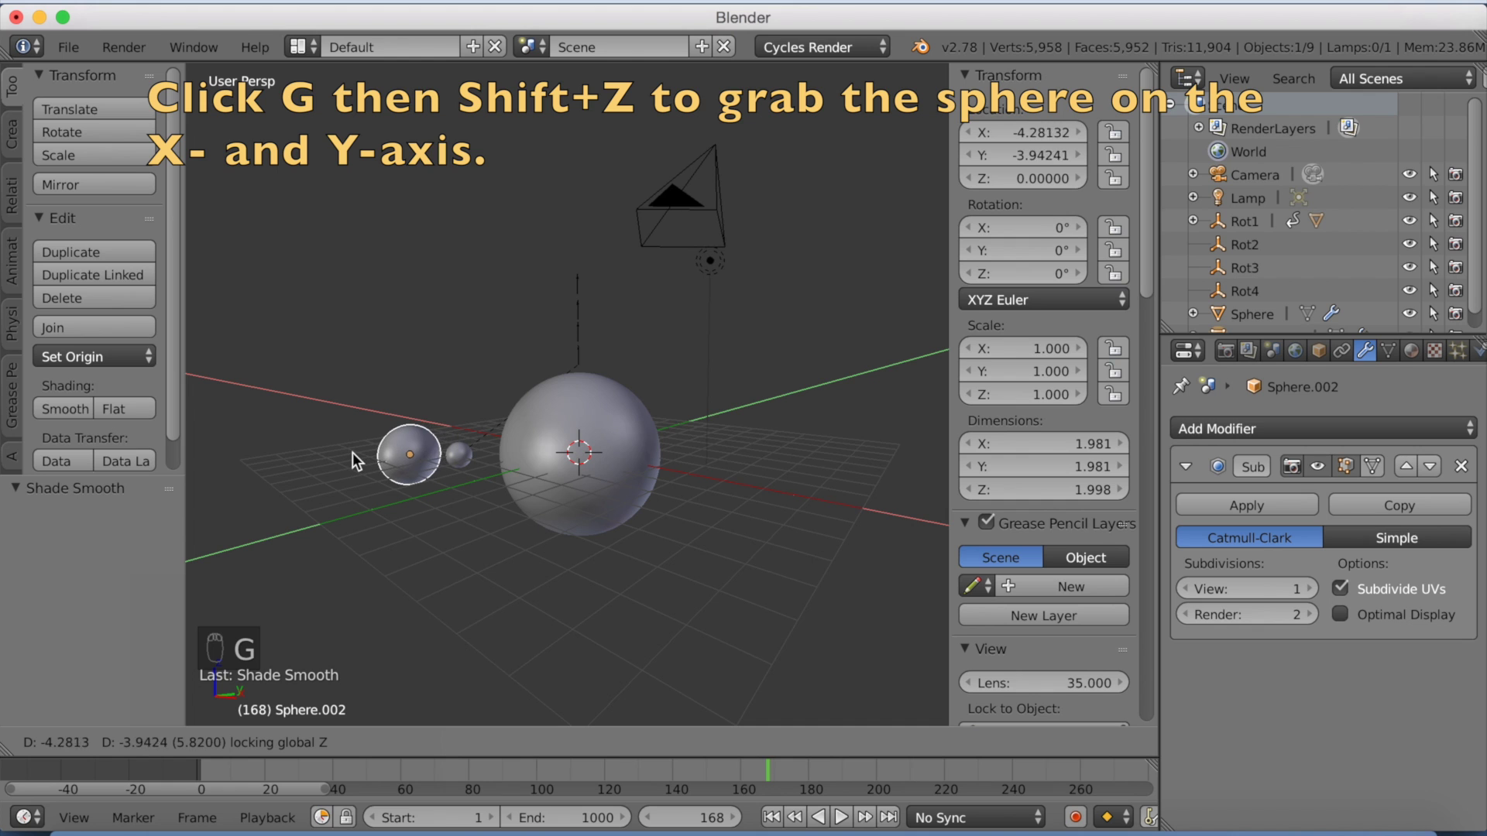
click(351, 452)
scroll(613, 482, up, 4)
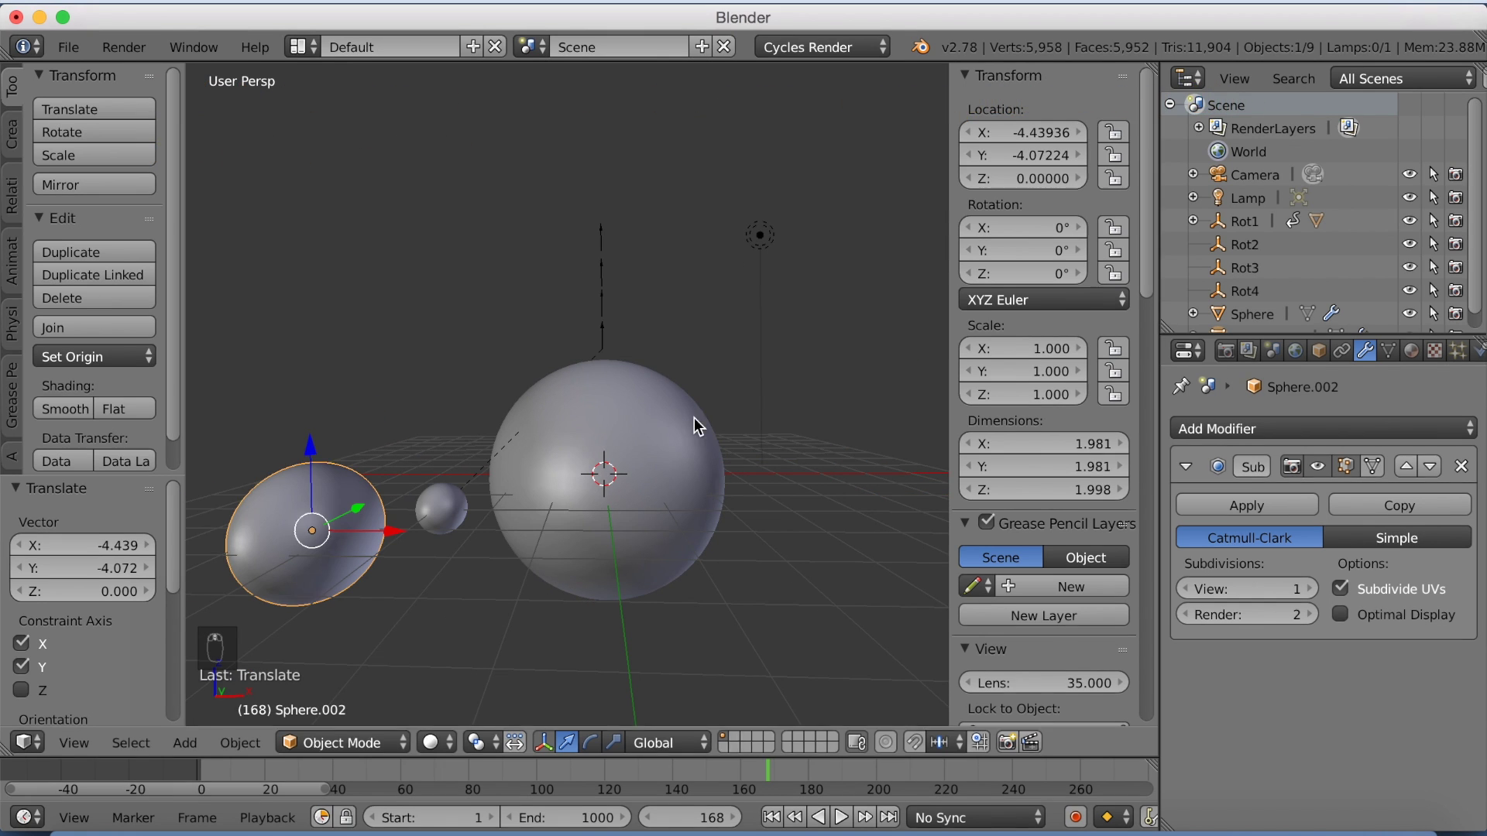
key(s)
click(608, 478)
key(g)
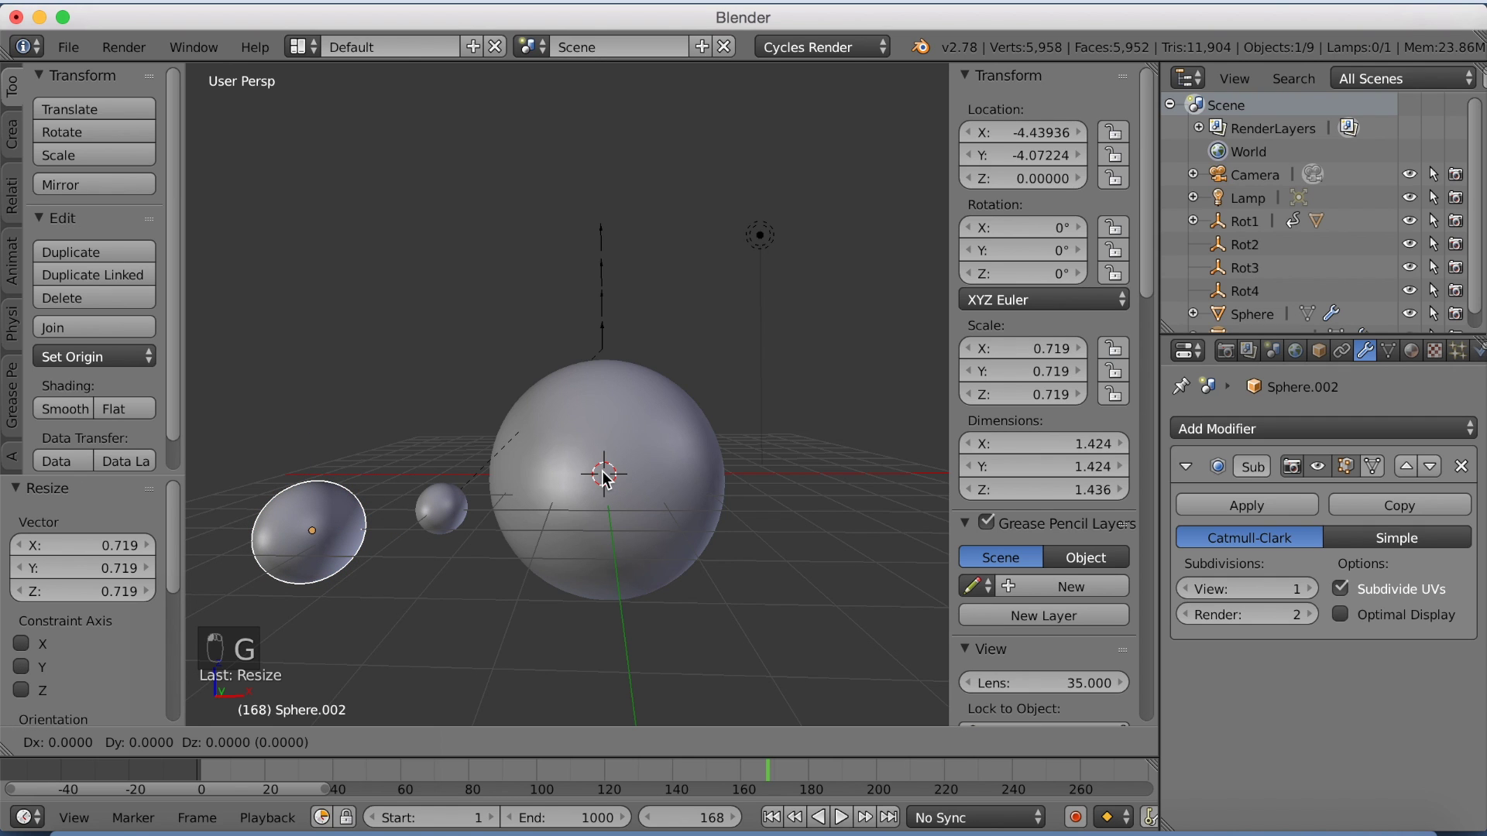
click(607, 479)
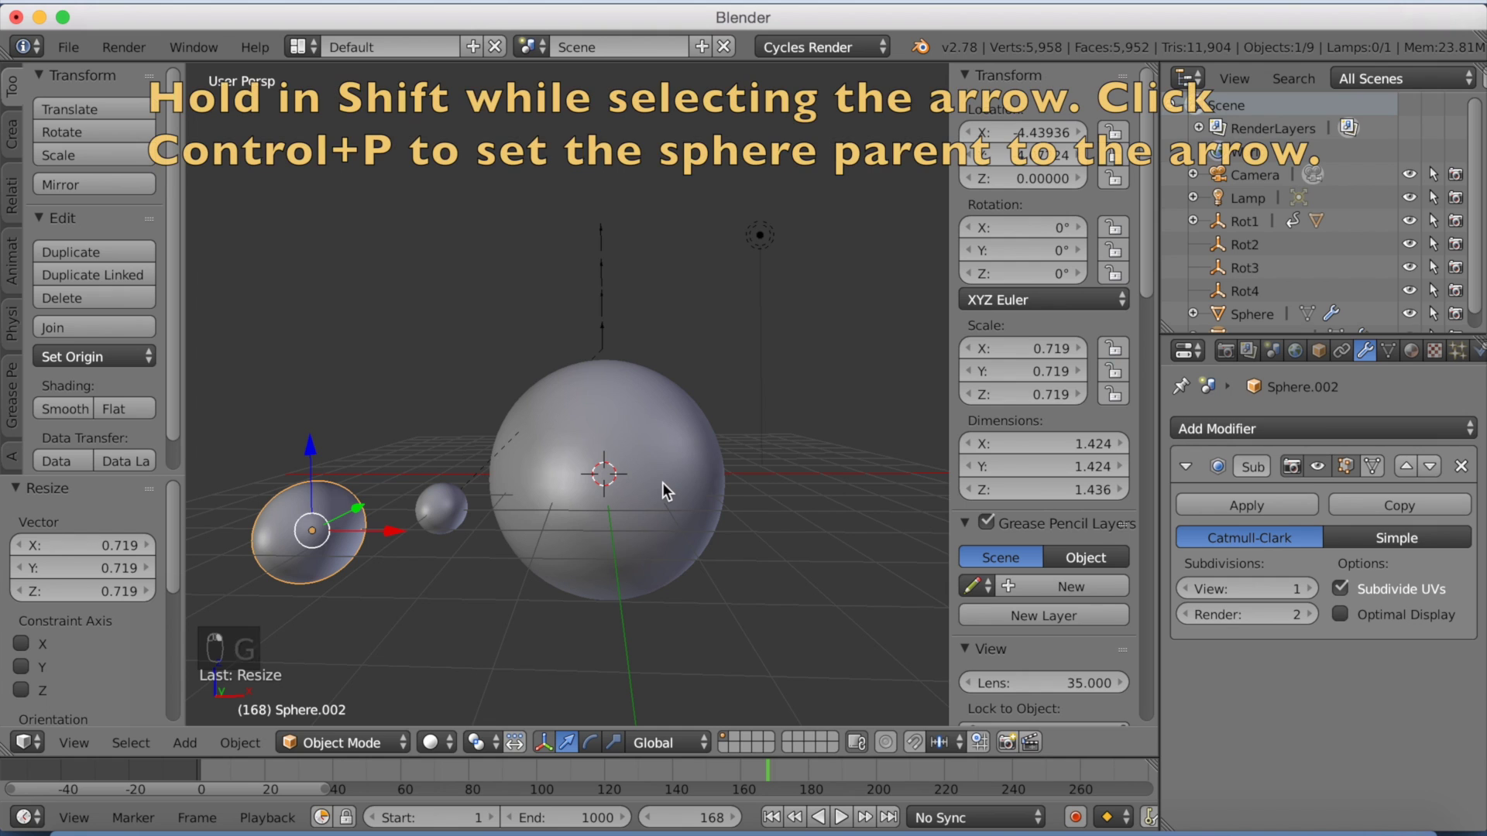
Parent the scaled-down sphere to the Rot2 arrow empty
shift+click(603, 304)
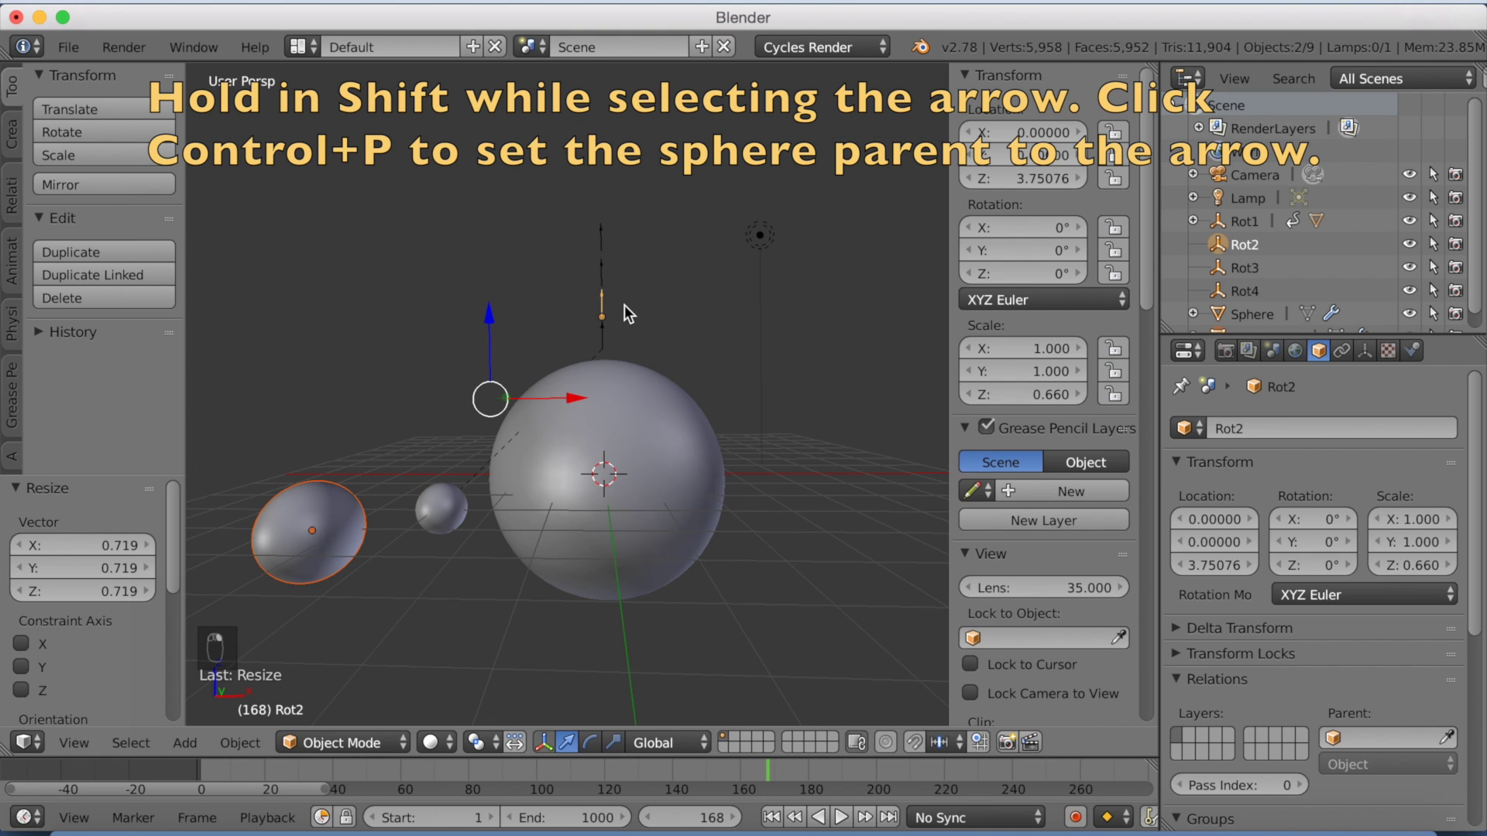
key(ctrl+p)
click(628, 306)
Go to frame 0 and keyframe Rot2's rotation at 0°
click(692, 818)
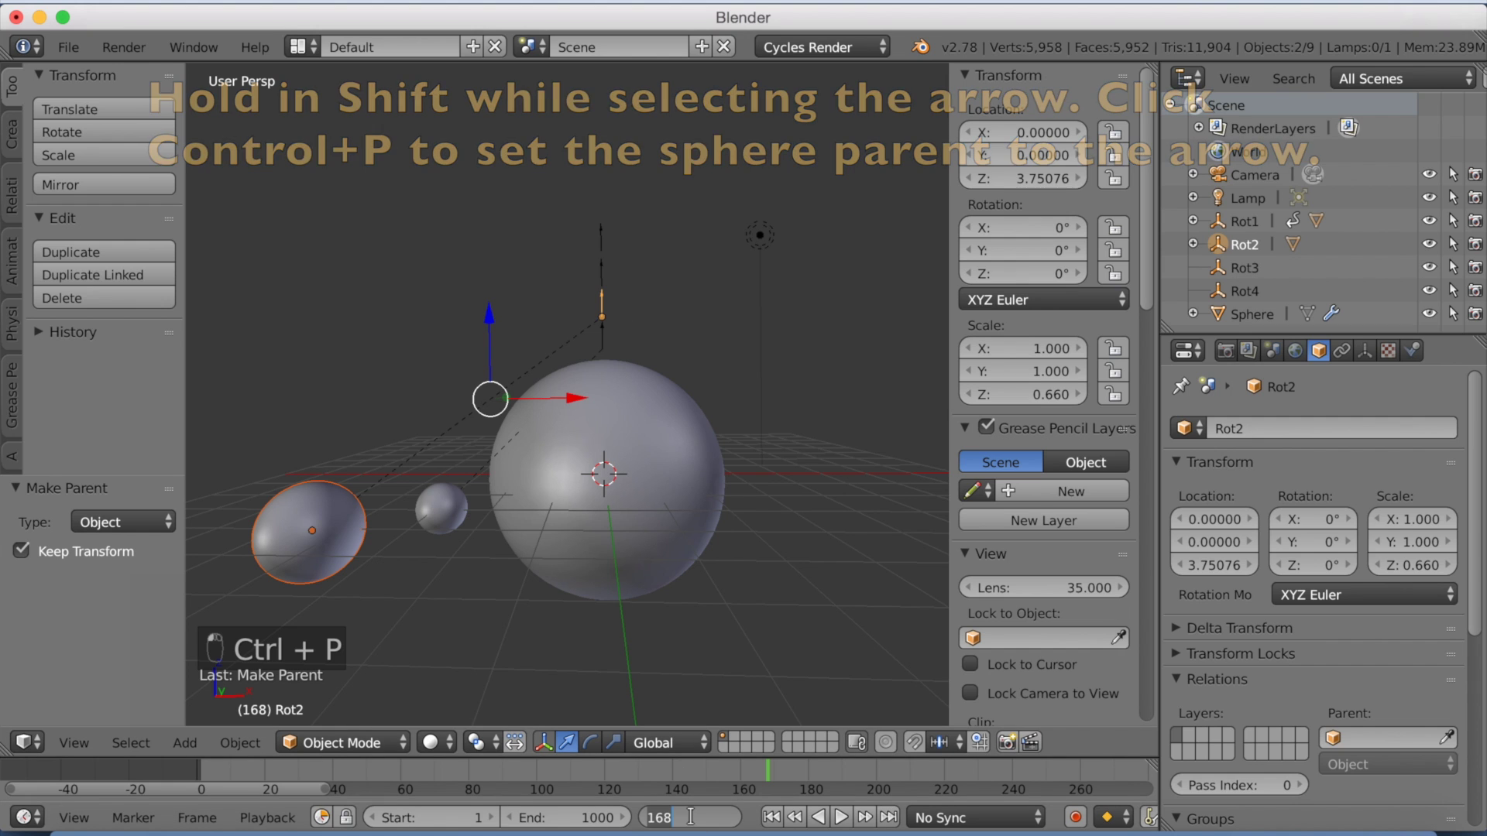
text(0)
key(Return)
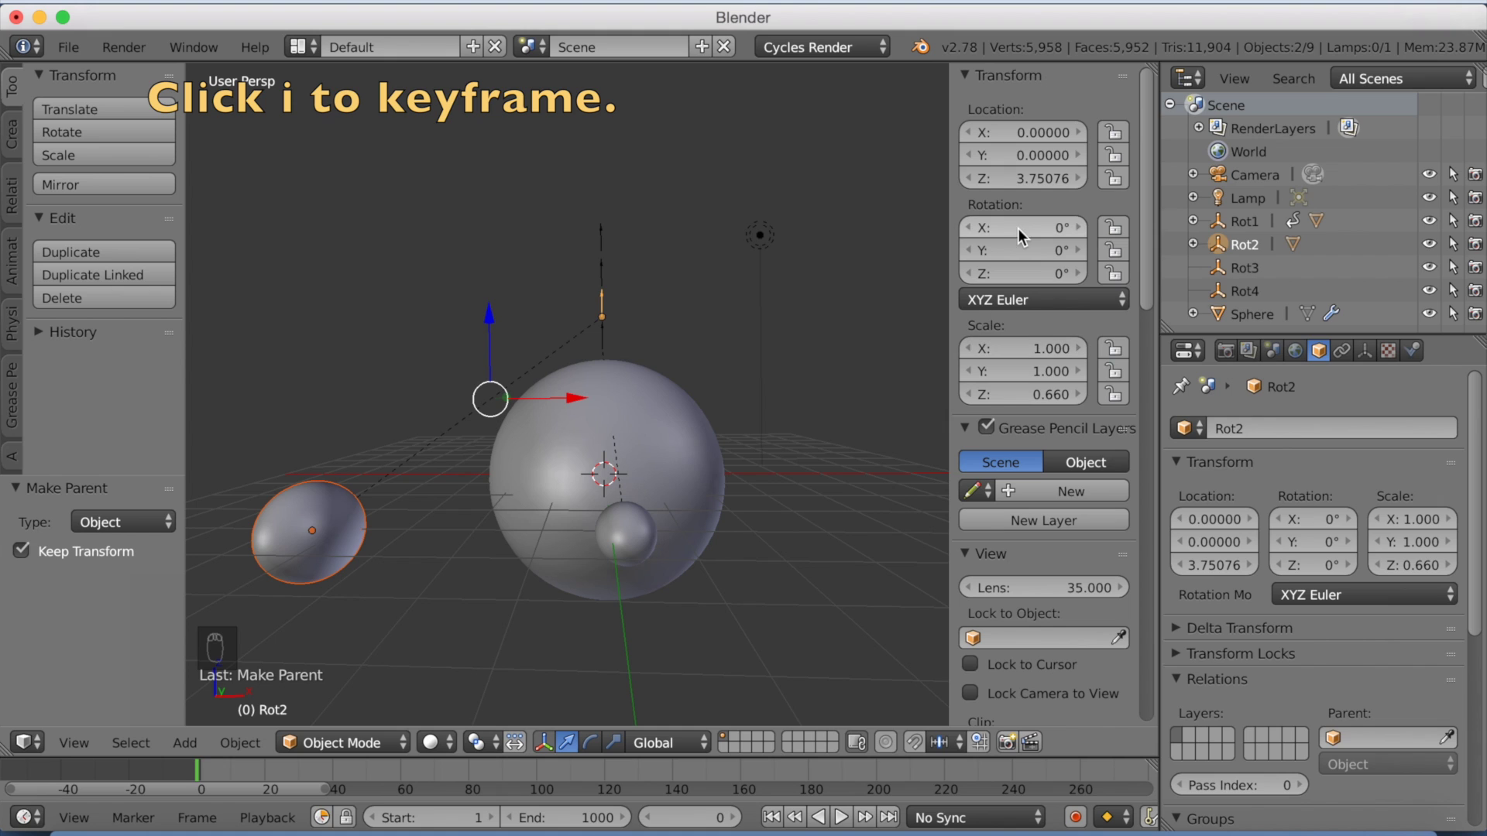
key(i)
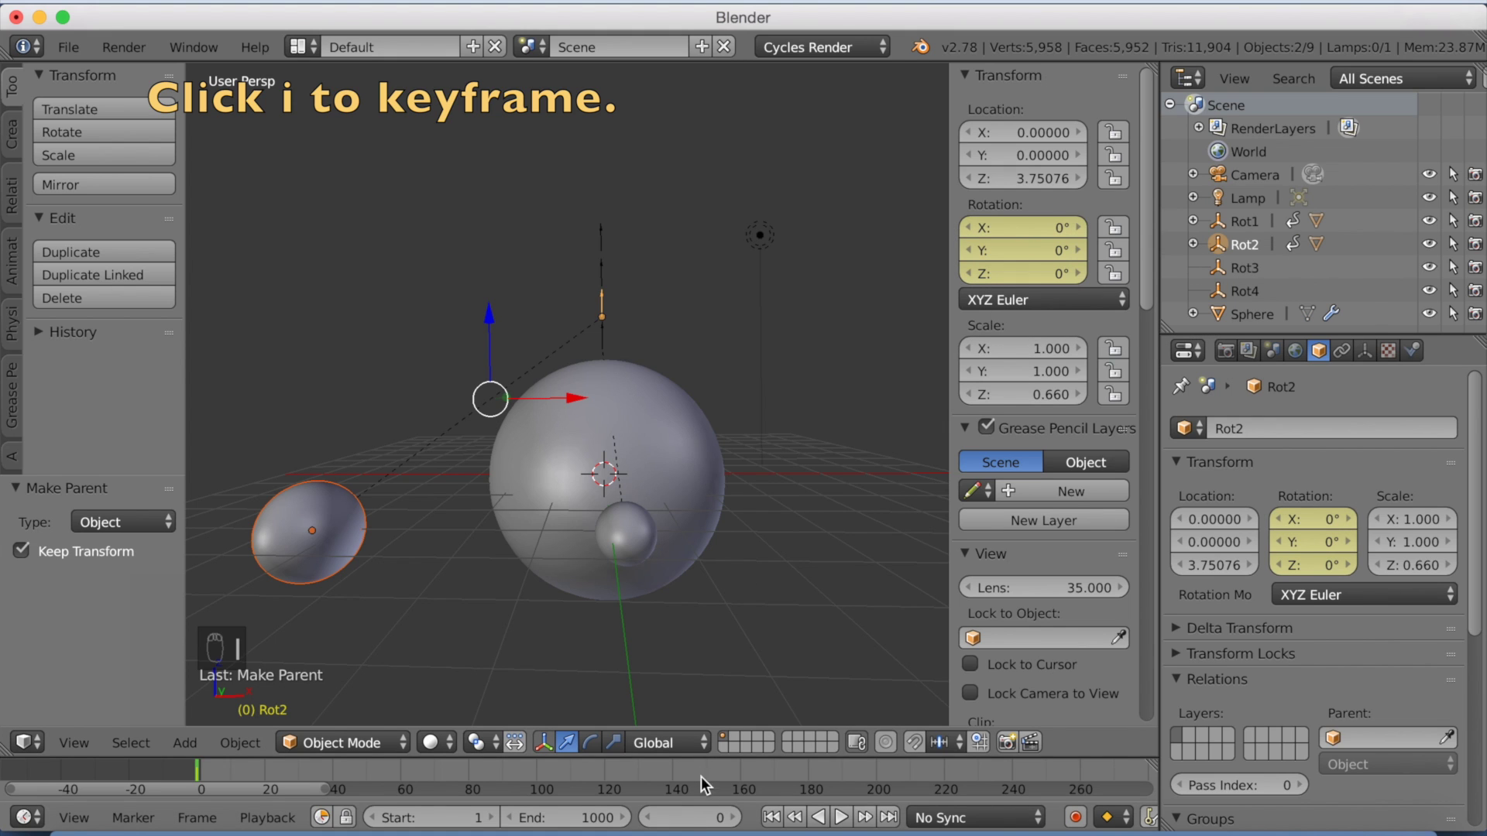
Go to frame 180, set Rot2's Z rotation to 360° and keyframe the rotation
click(682, 815)
key(BackSpace)
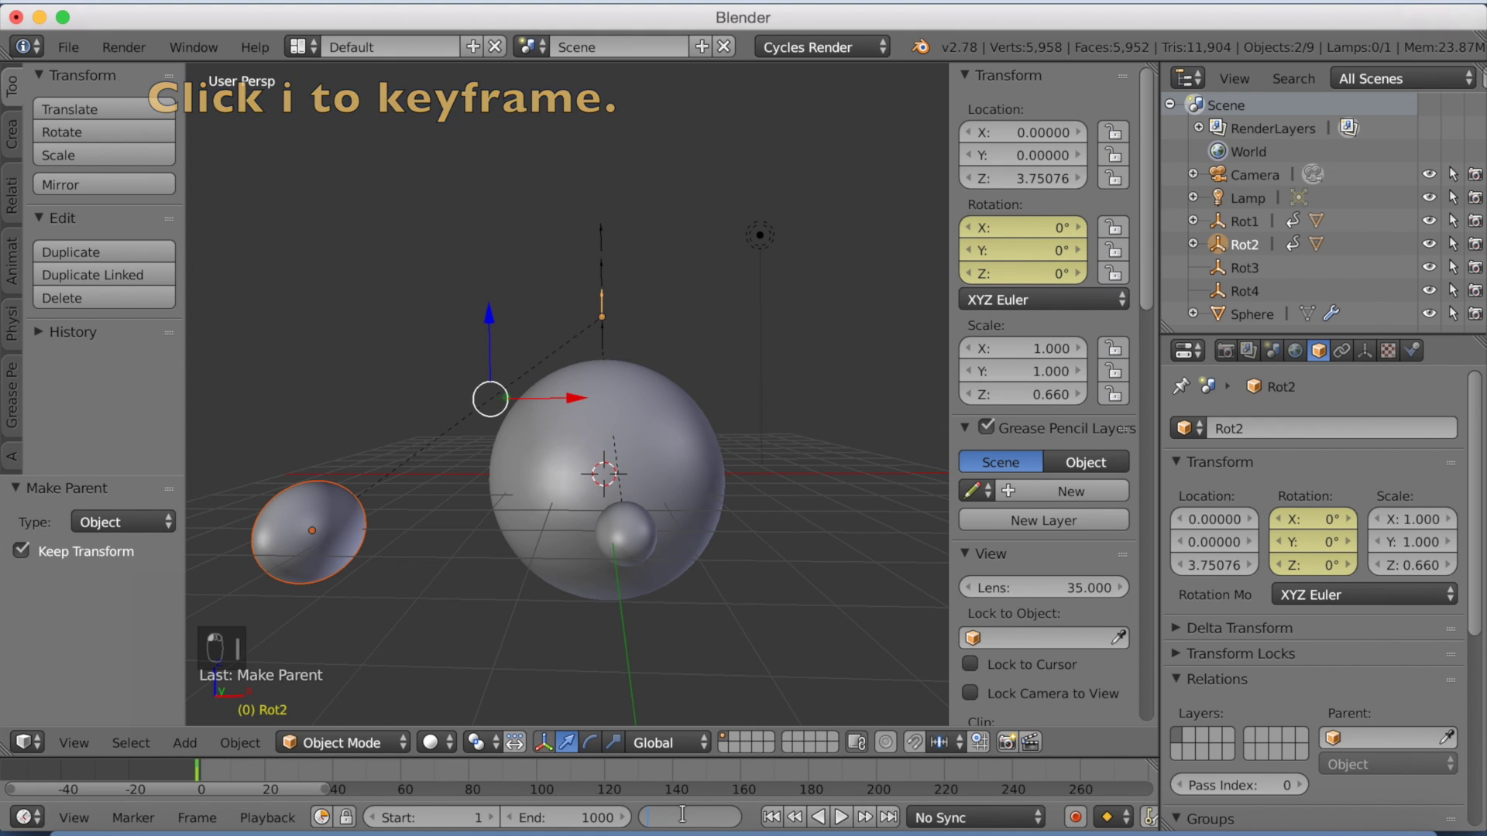
key(Return)
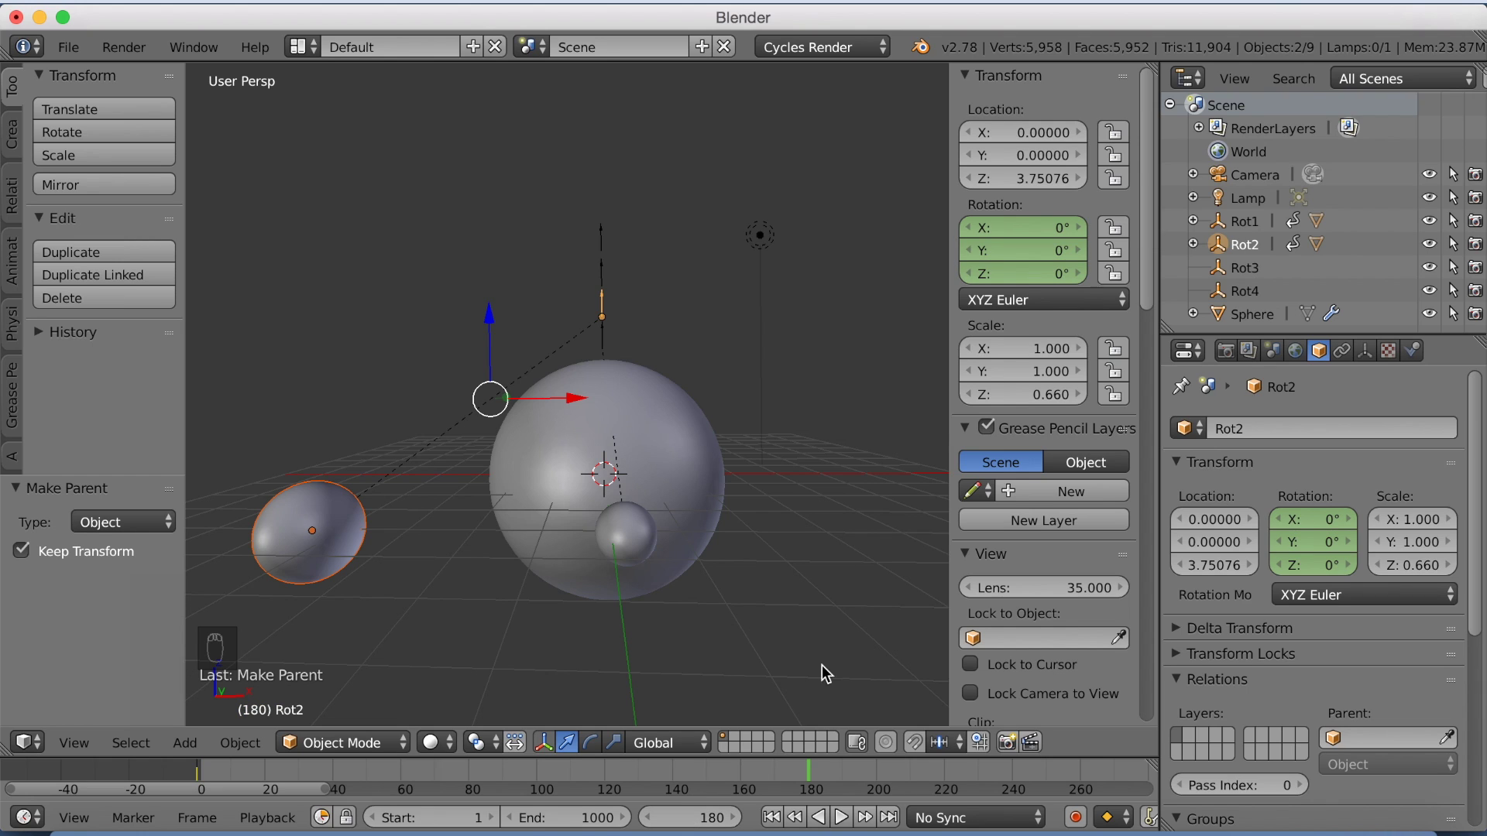
click(1000, 275)
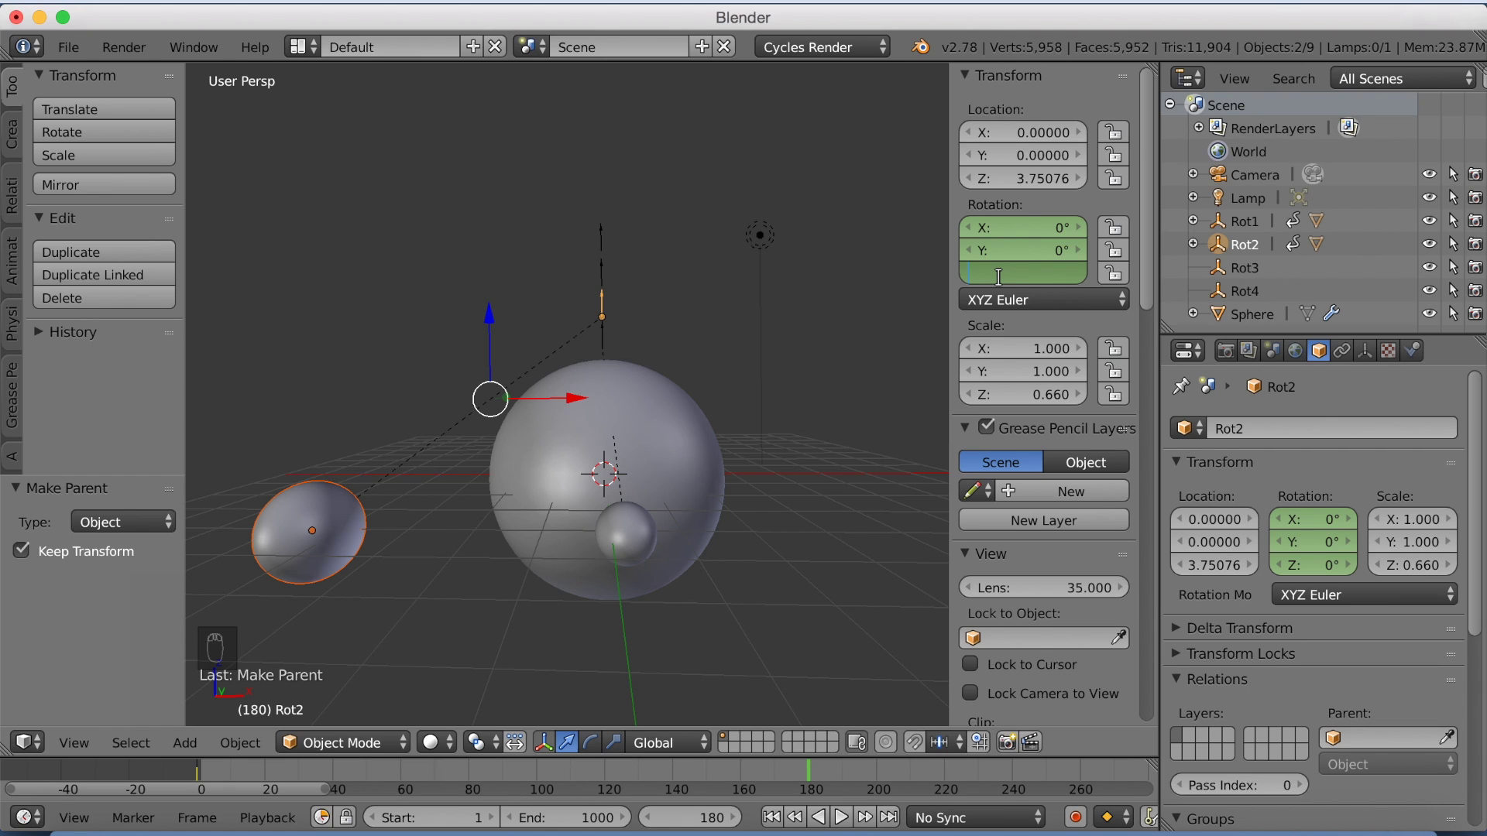
key(Return)
key(i)
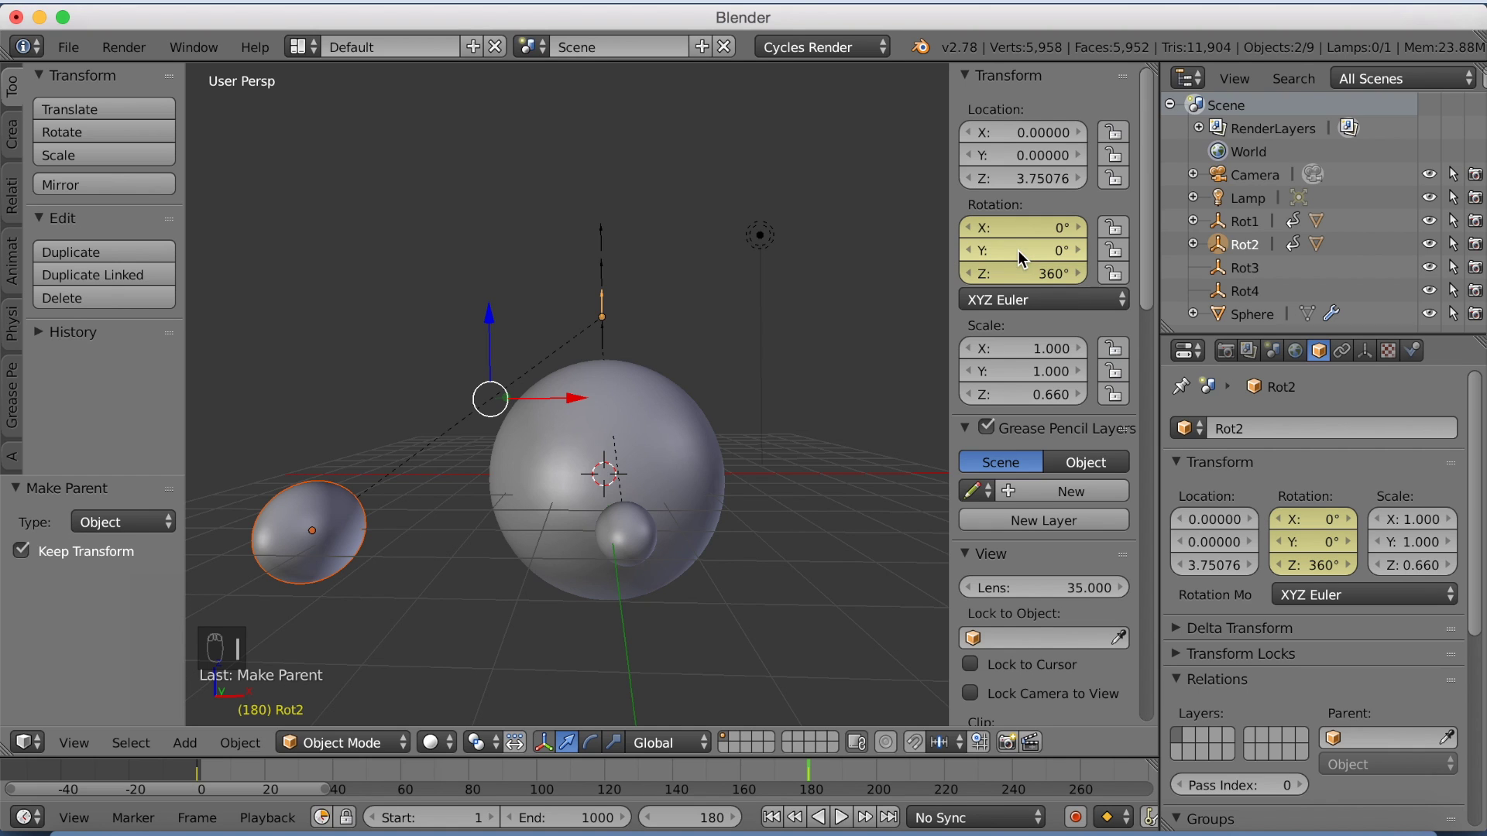
Switch the 3D viewport to the Graph Editor and set Rot2's rotation keyframes to linear interpolation
click(26, 746)
click(155, 650)
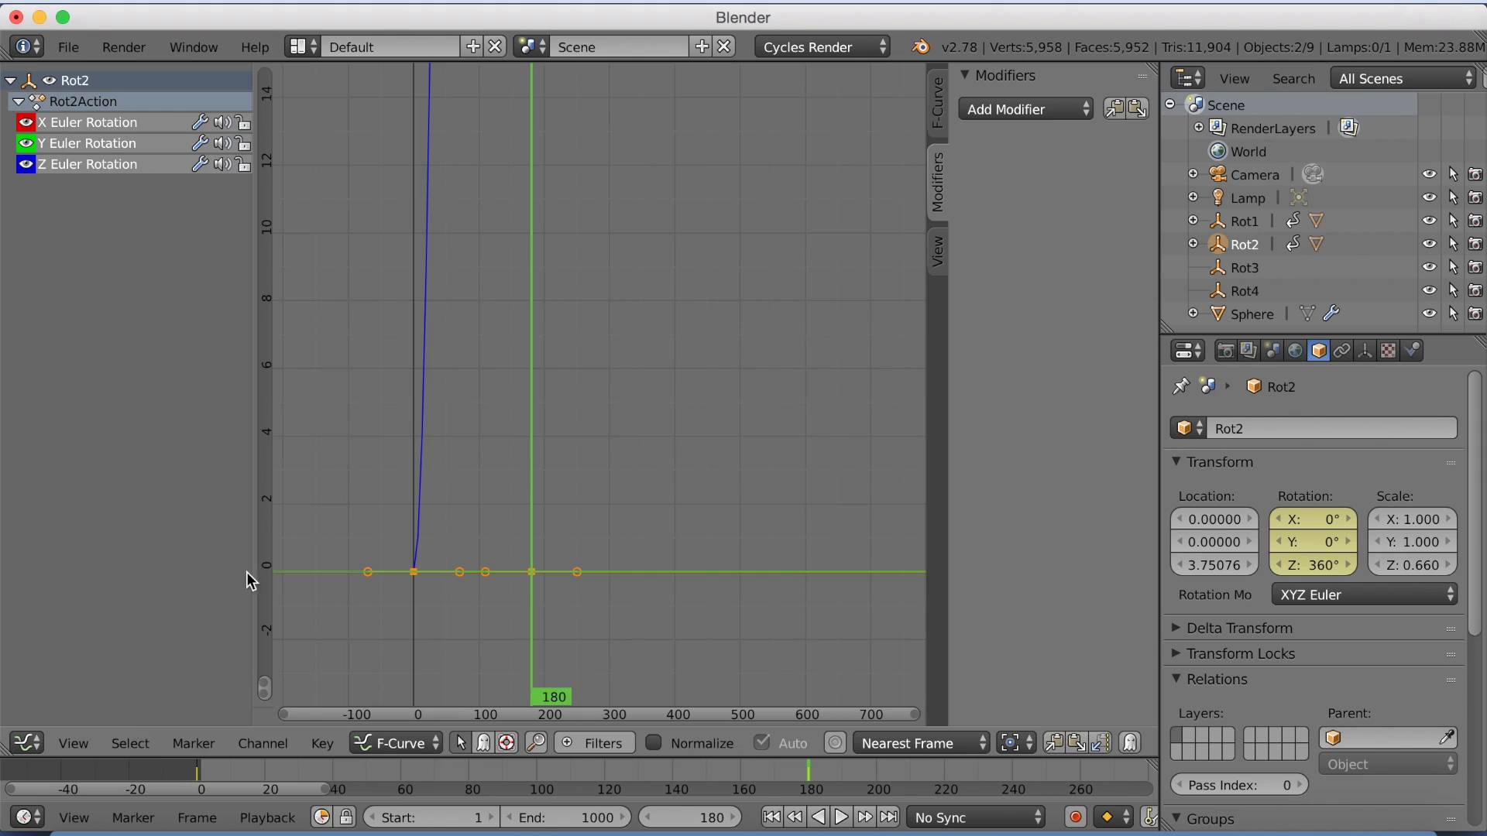
key(t)
click(496, 369)
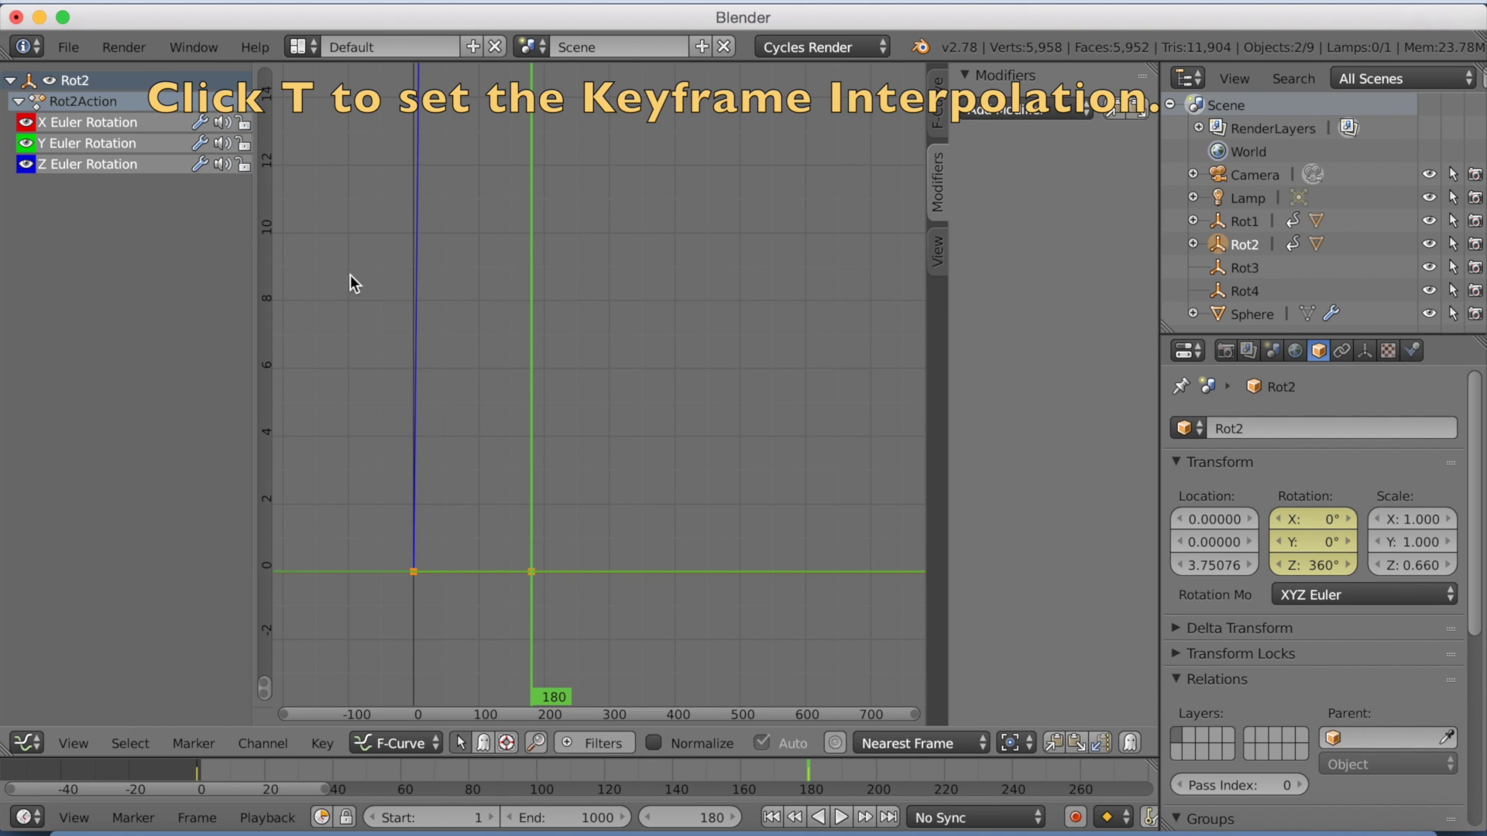
Add a Cycles modifier to Rot2's Z Euler Rotation curve
click(87, 165)
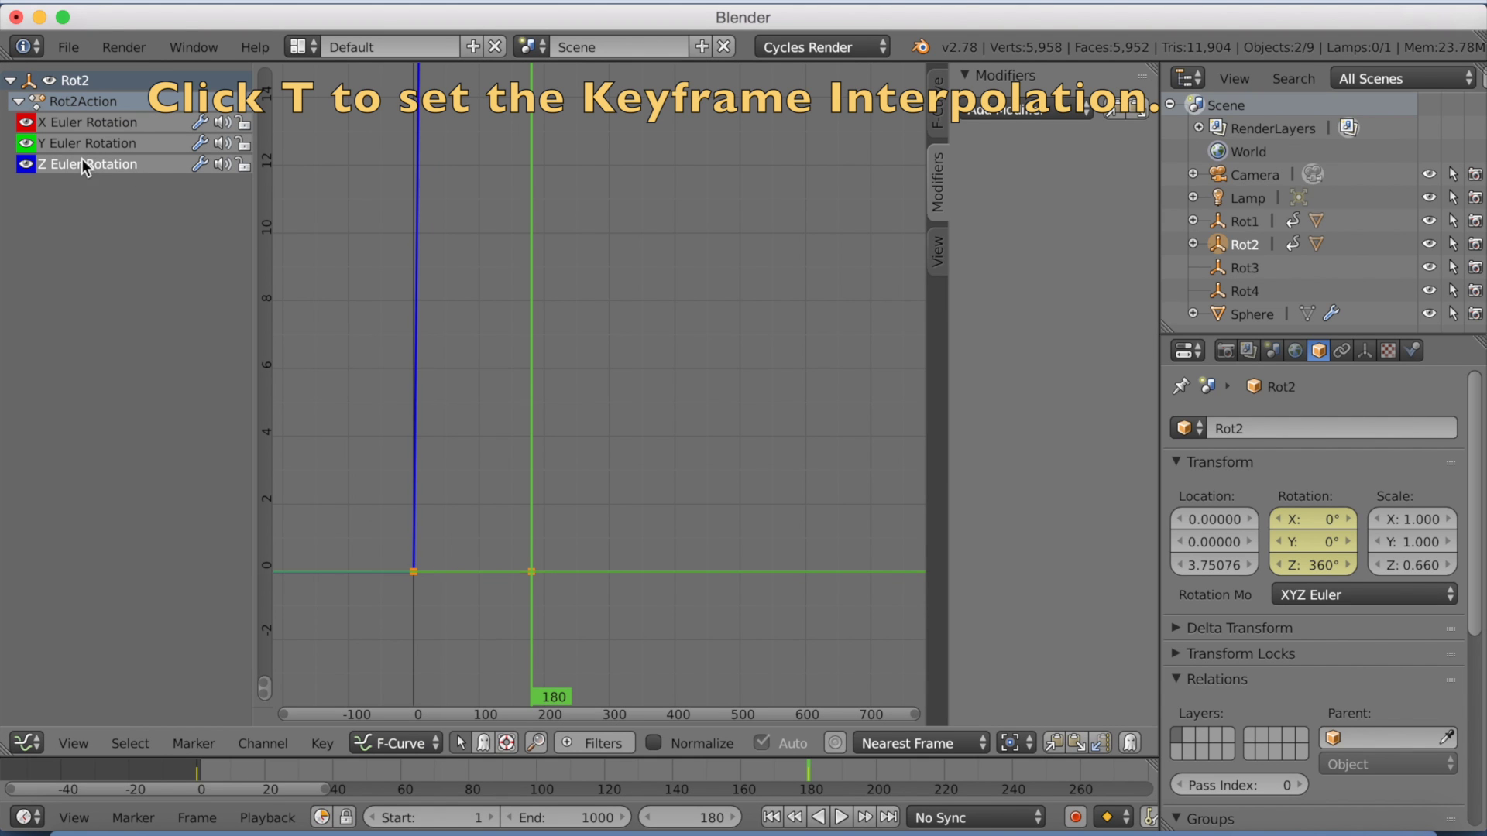
click(999, 111)
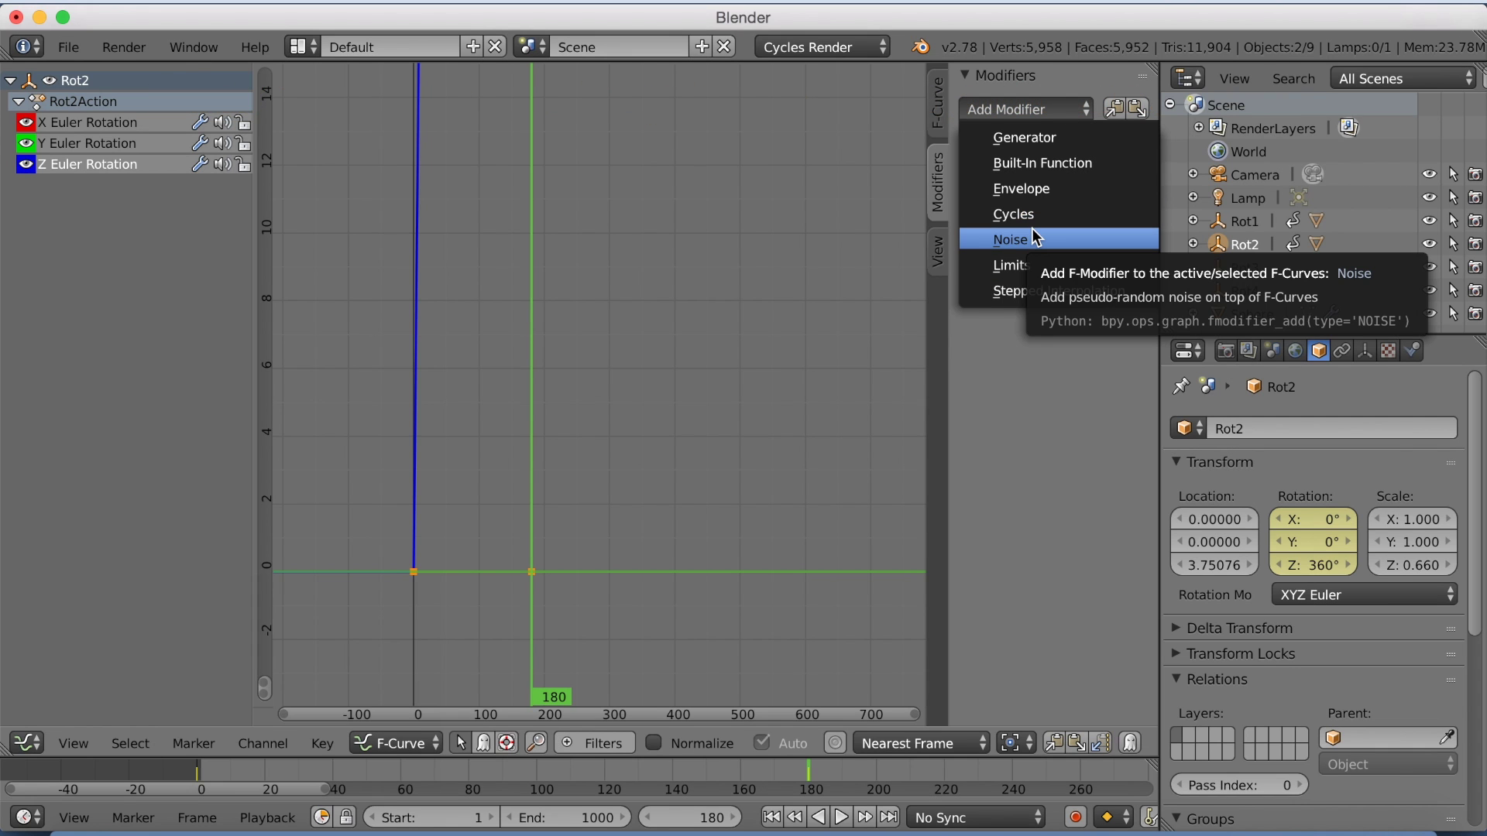
click(1007, 214)
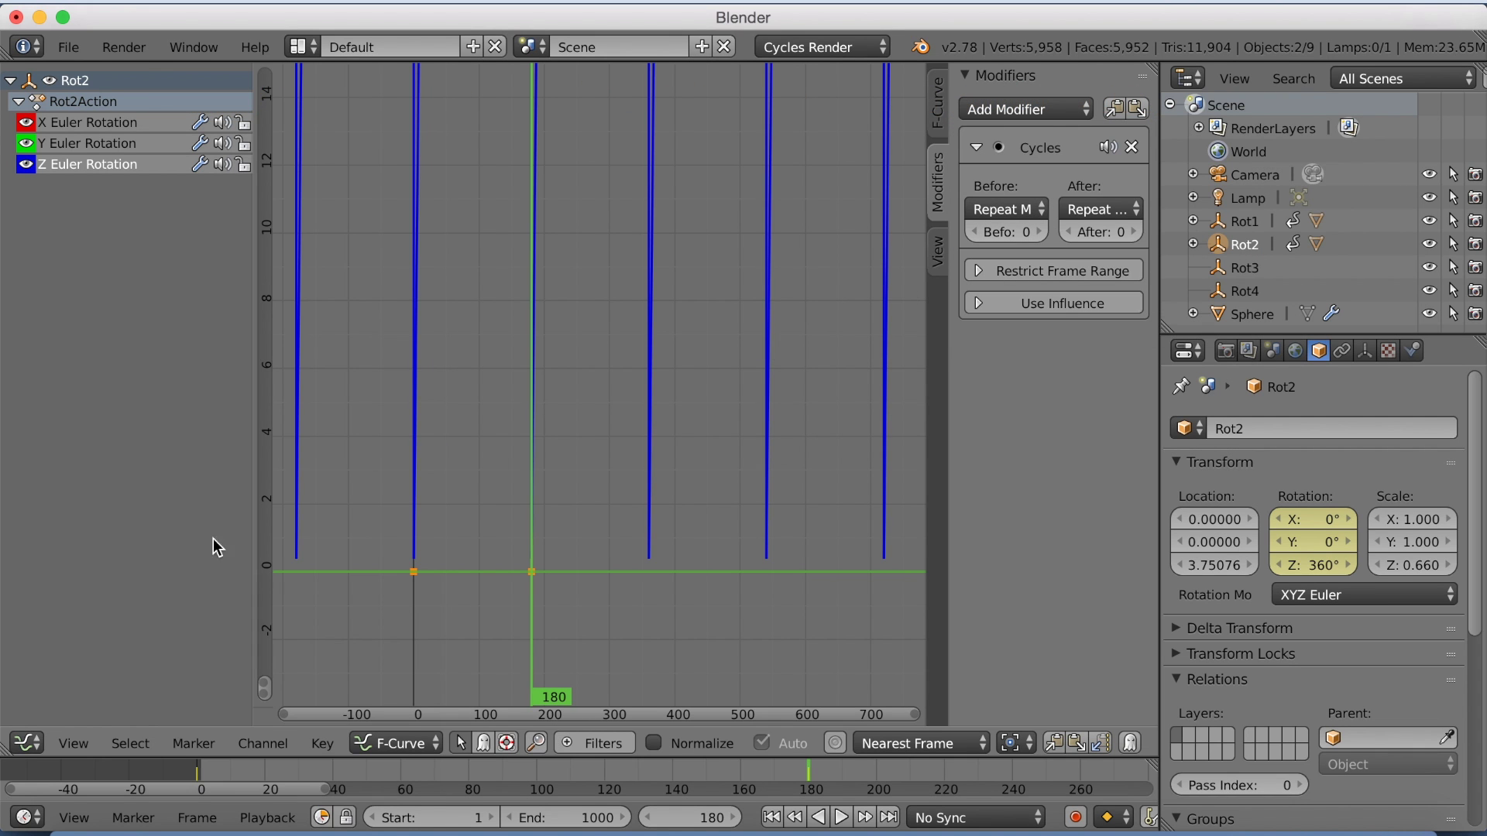
Return the Graph Editor area to the 3D View and scrub the timeline to frame 175
click(12, 741)
click(46, 800)
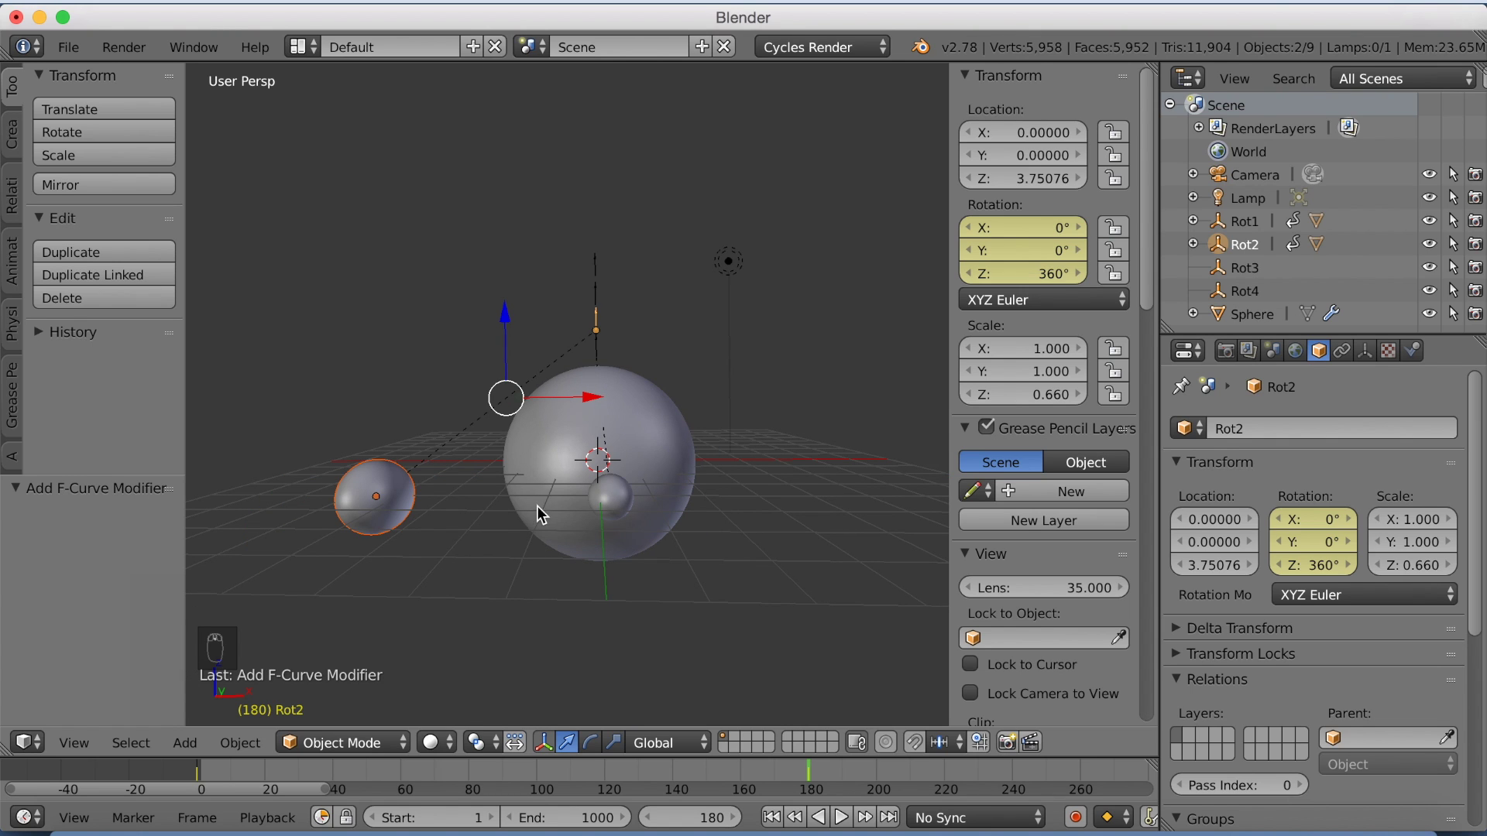
middle_drag(629, 500, 587, 500)
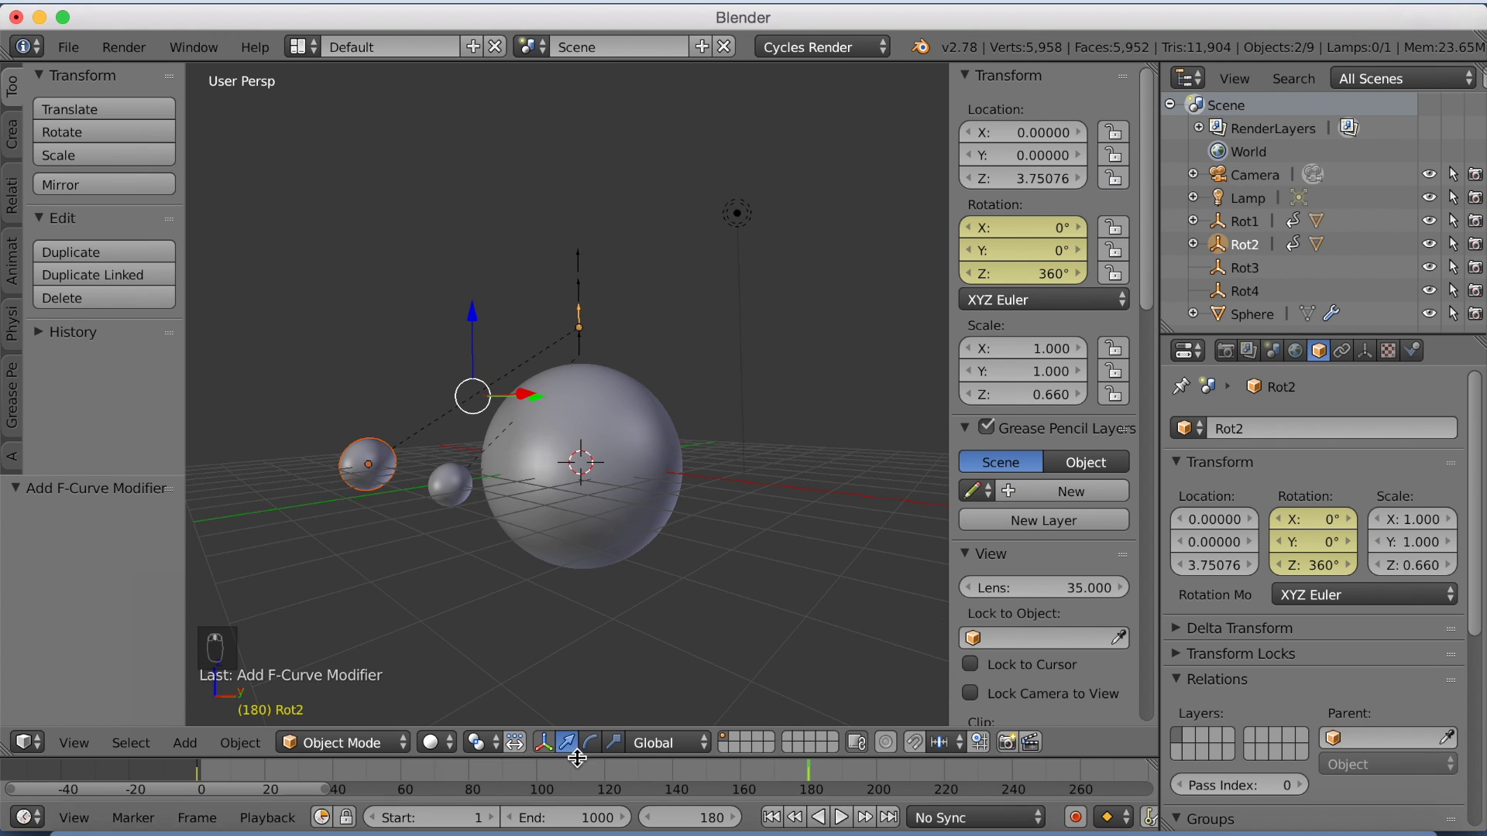
mouse_move(805, 768)
mouse_down()
mouse_move(653, 762)
mouse_move(534, 798)
mouse_move(448, 787)
mouse_move(709, 764)
mouse_move(793, 793)
mouse_up()
middle_drag(335, 520, 431, 523)
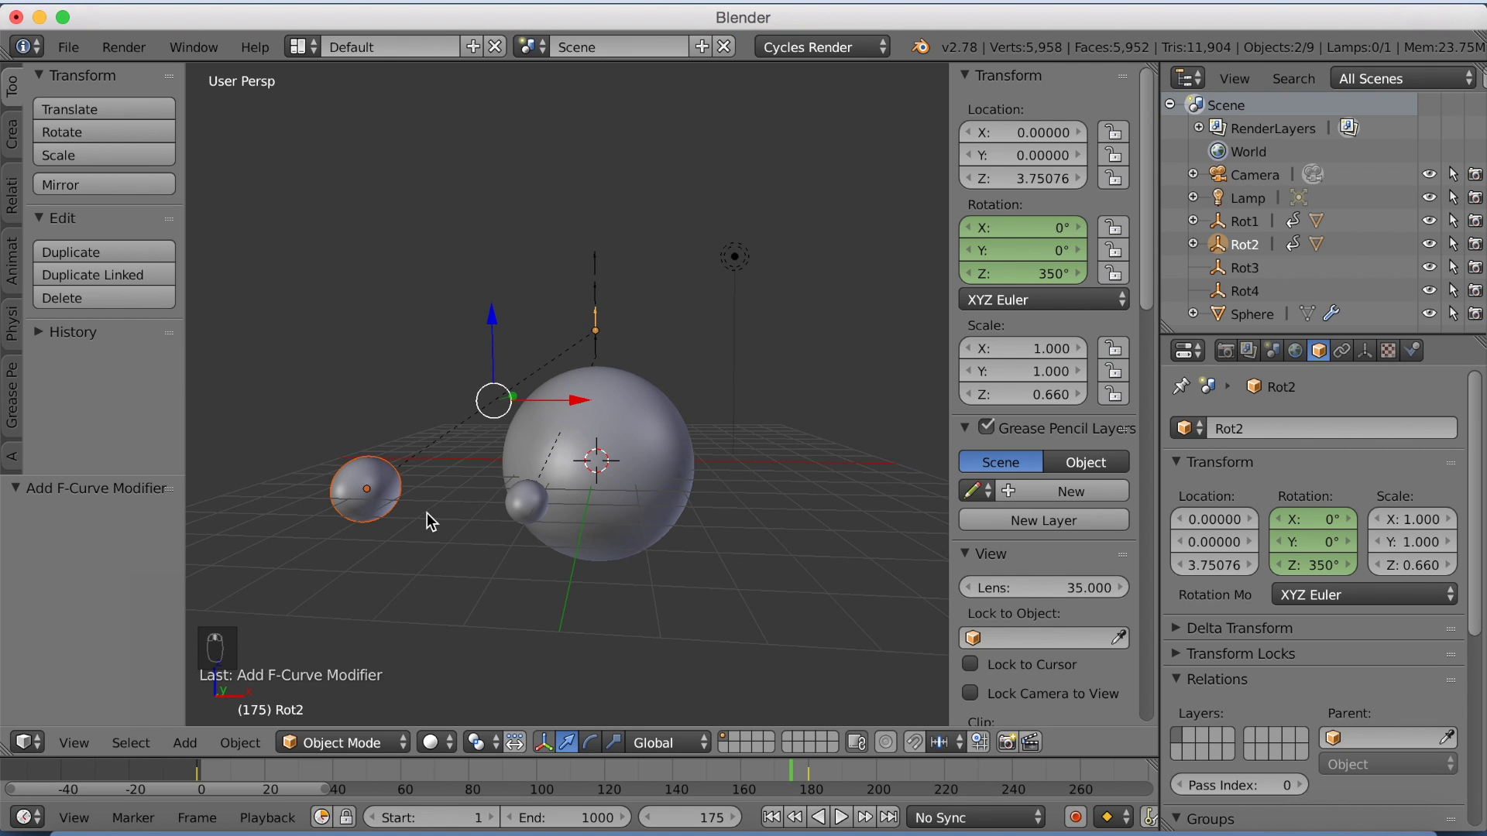
Add a third orbiting UV sphere and move it horizontally beyond the second one, to about X -8.42, Y -4.72
key(shift+a)
click(547, 538)
key(g)
key(shift+z)
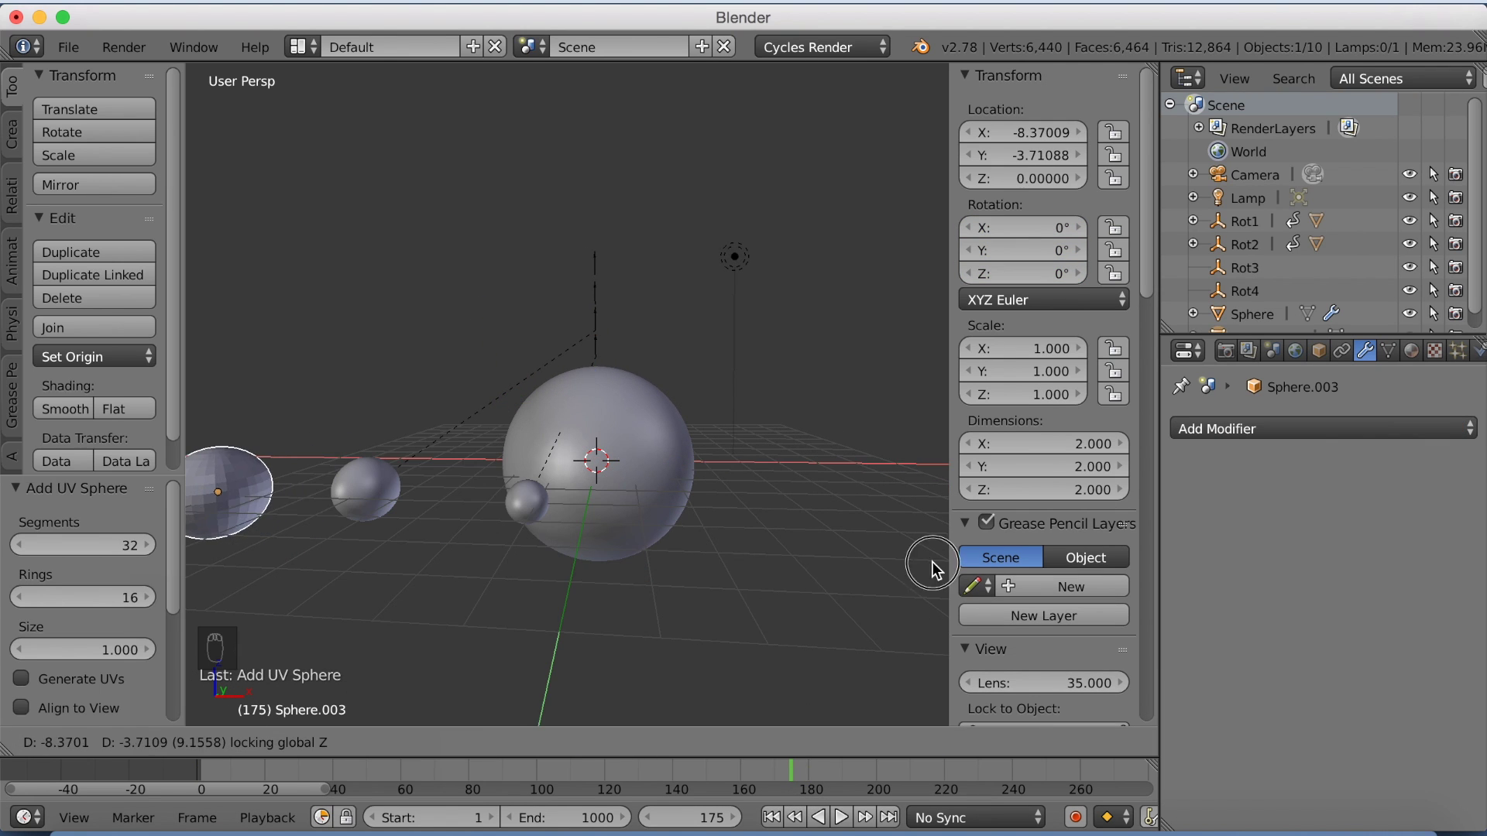
click(940, 565)
middle_drag(939, 565, 521, 480)
key(g)
key(shift+z)
click(506, 494)
Apply smooth shading and a Subdivision Surface modifier to the third orbiting sphere
click(1255, 429)
click(968, 778)
click(65, 409)
middle_drag(598, 387, 611, 300)
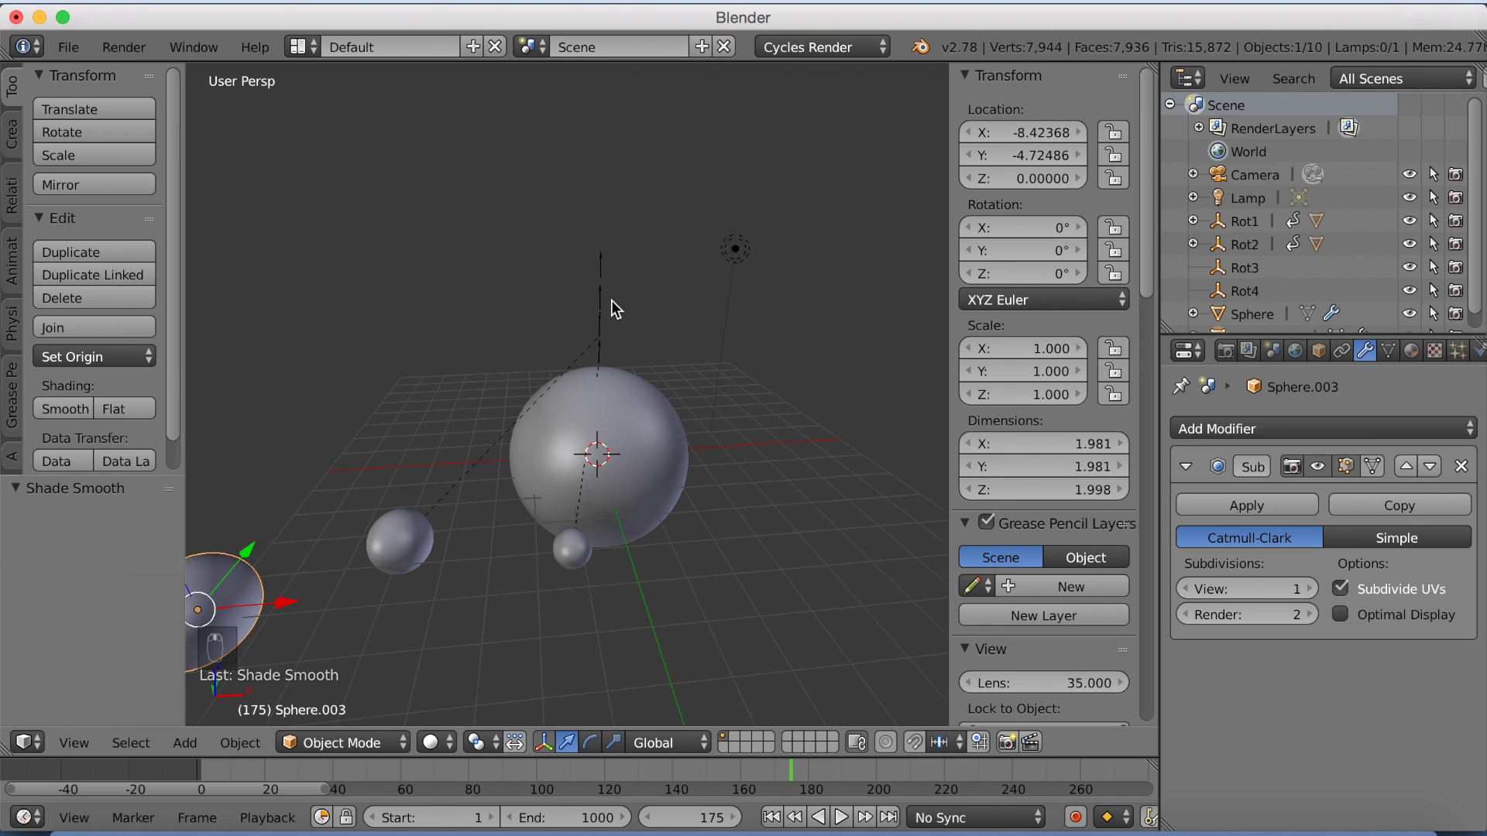
Parent the third orbiting sphere to the Rot3 arrow empty and select only Rot3
shift+right_click(616, 302)
key(ctrl+p)
click(621, 308)
right_click(599, 307)
Go to frame 0 and keyframe Rot3's rotation
click(688, 820)
text(0)
key(Return)
key(i)
Go to frame 360, rotate Rot3 360° around Z and keyframe the rotation
click(678, 821)
key(BackSpace)
text(360)
key(Return)
text(rz360)
key(Return)
key(i)
Switch the viewport to the Graph Editor and add a Cycles modifier to Rot3's rotation curves
key(shift+F6)
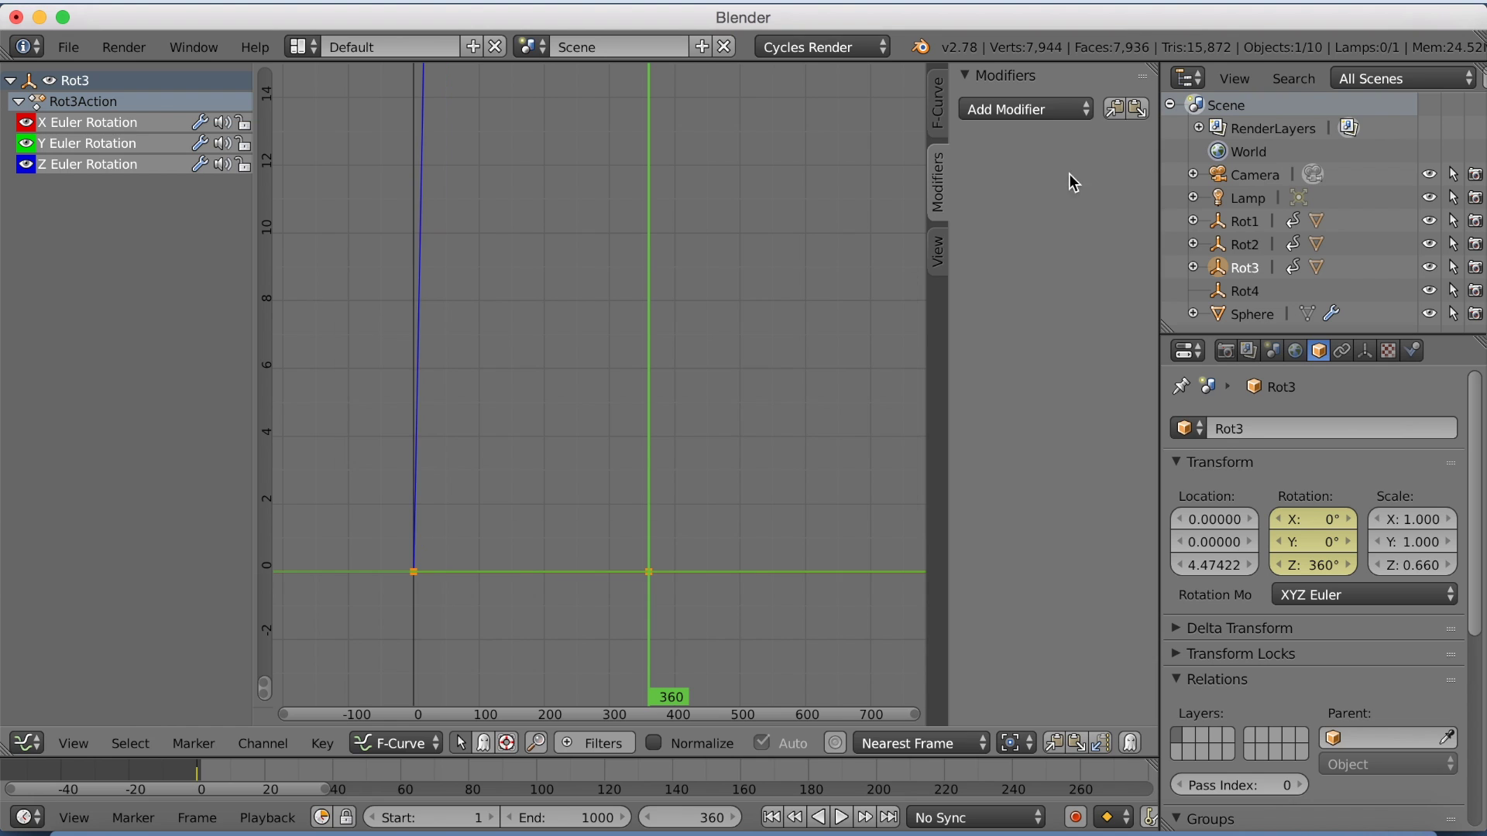
click(1026, 109)
click(999, 206)
Return to the 3D View and play the animation to check the three orbiting spheres, then stop it
key(shift+F5)
key(alt+a)
middle_drag(797, 671, 697, 659)
key(alt+a)
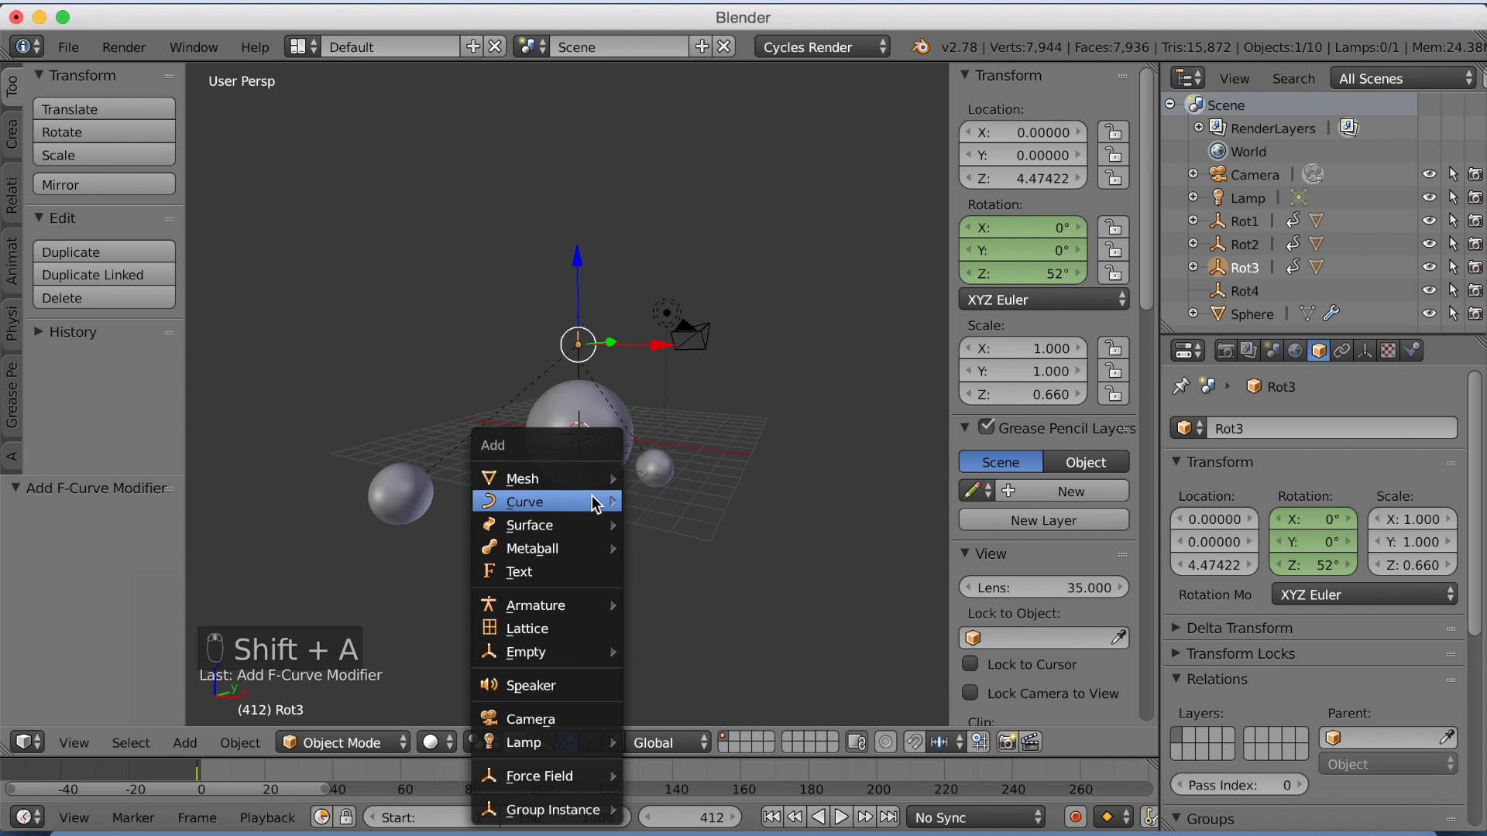
Add a fourth orbiting UV sphere, scale it to about 1.374 and move it horizontally to about X -4.32, Y -12.80
key(shift+a)
click(681, 534)
key(g)
key(shift+z)
key(s)
click(623, 456)
middle_drag(763, 465, 615, 481)
key(g)
key(shift+z)
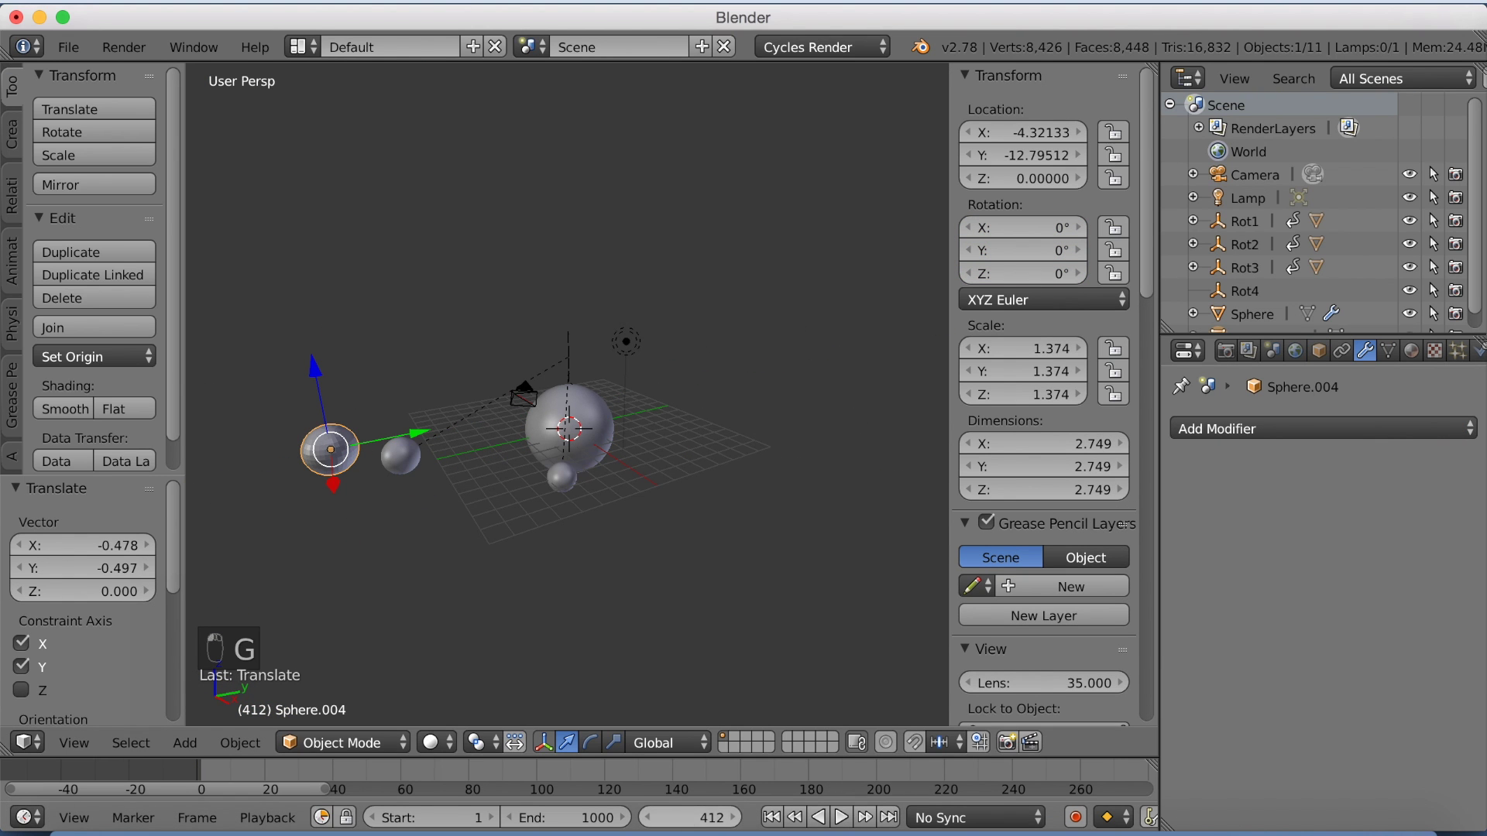
Go to frame 0 and parent the outermost sphere to the Rot4 arrow empty
click(674, 821)
text(0)
key(Return)
scroll(565, 337, up, 1)
shift+right_click(567, 337)
key(ctrl+p)
click(574, 332)
Add a Subdivision Surface modifier to the outermost sphere and shade it smooth
right_click(279, 462)
click(1240, 429)
click(1021, 813)
click(65, 409)
Keyframe Rot4's rotation at frame 0 and again at frame 720 with its Z rotation set to 360°
right_click(570, 333)
key(i)
click(682, 818)
text(720)
key(Return)
click(1033, 268)
text(360)
key(Return)
key(i)
Open the Graph Editor in the viewport area and add a Cycles modifier to Rot4's rotation curves
click(27, 742)
click(63, 652)
click(1015, 108)
click(1012, 203)
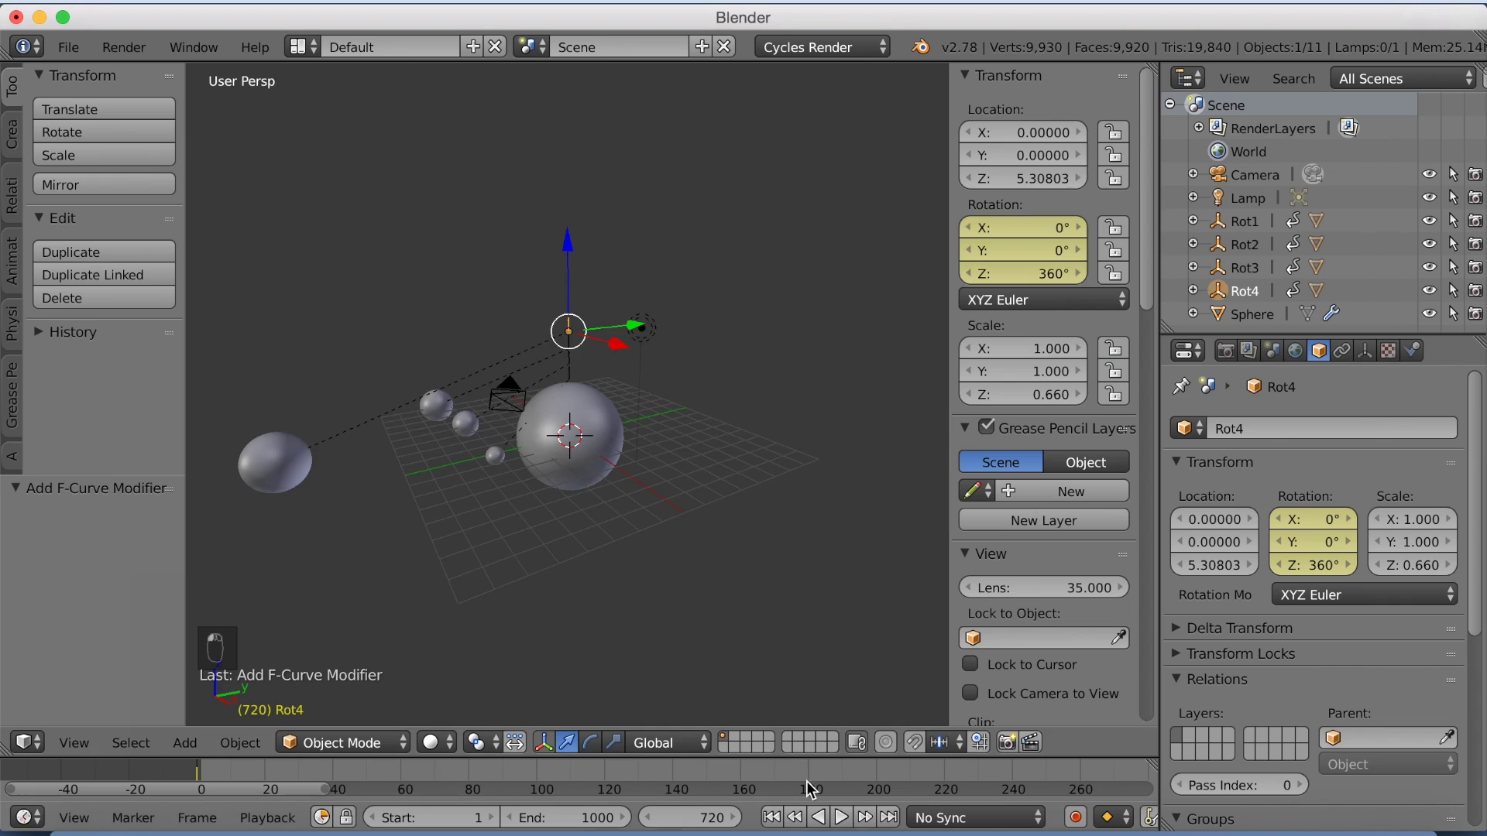
Play the animation to check the orbits of all four spheres, then stop it
click(841, 818)
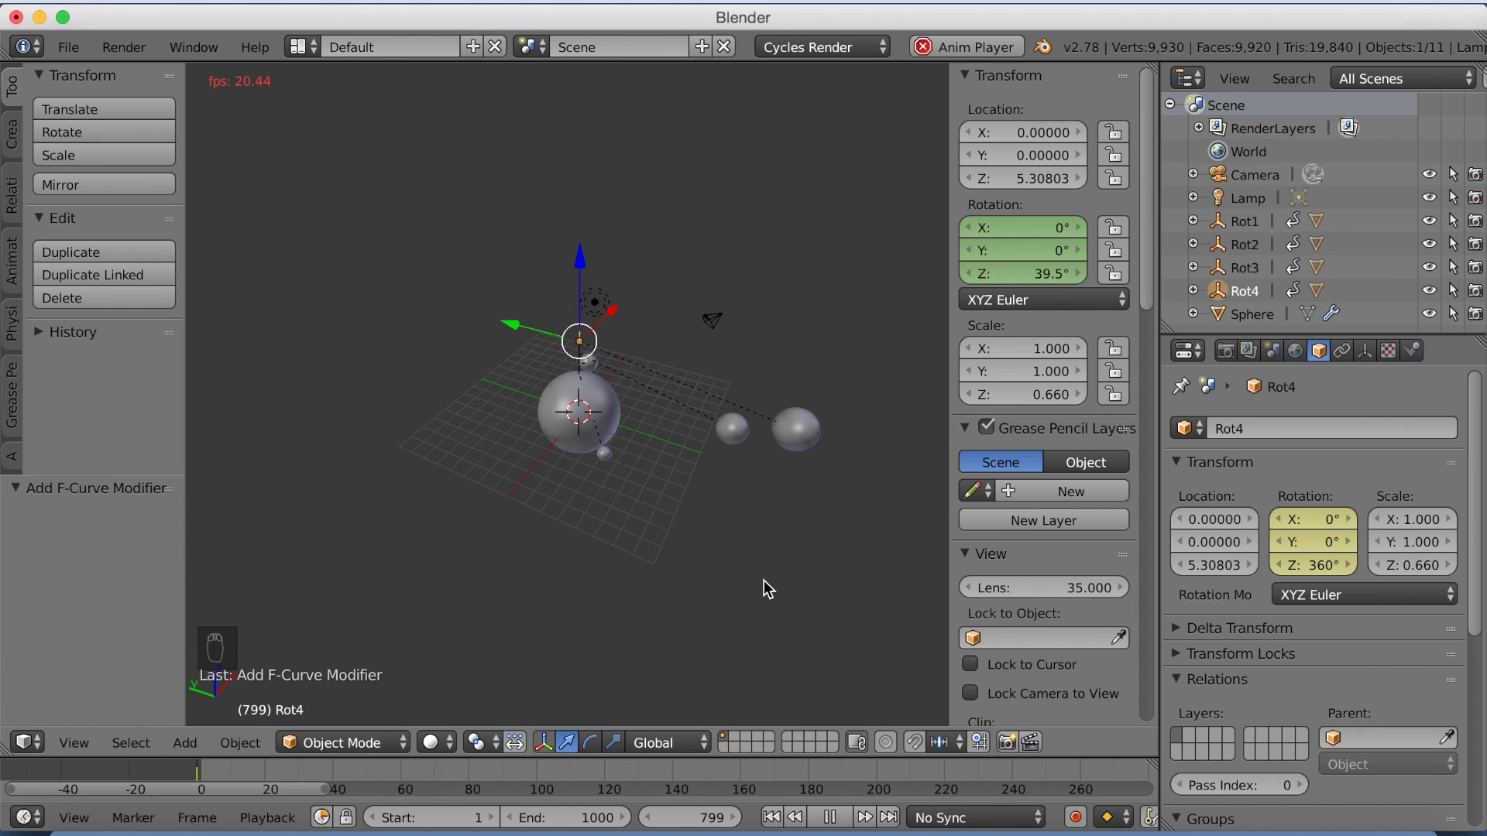
click(830, 821)
scroll(749, 558, up, 2)
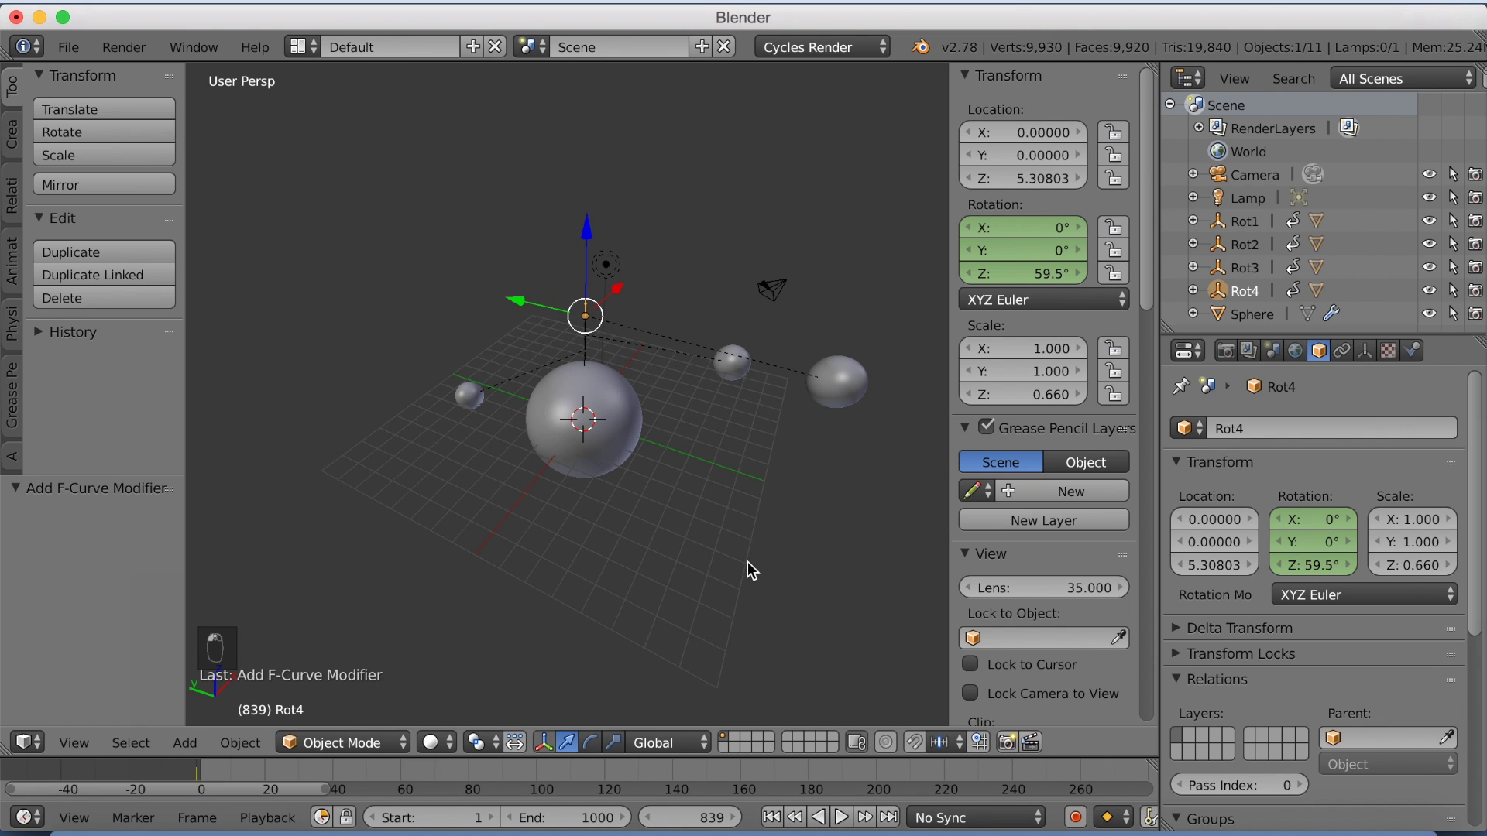
Hide both viewport side panels and change the lamp to a Sun with a size of 1
middle_drag(750, 565, 656, 473)
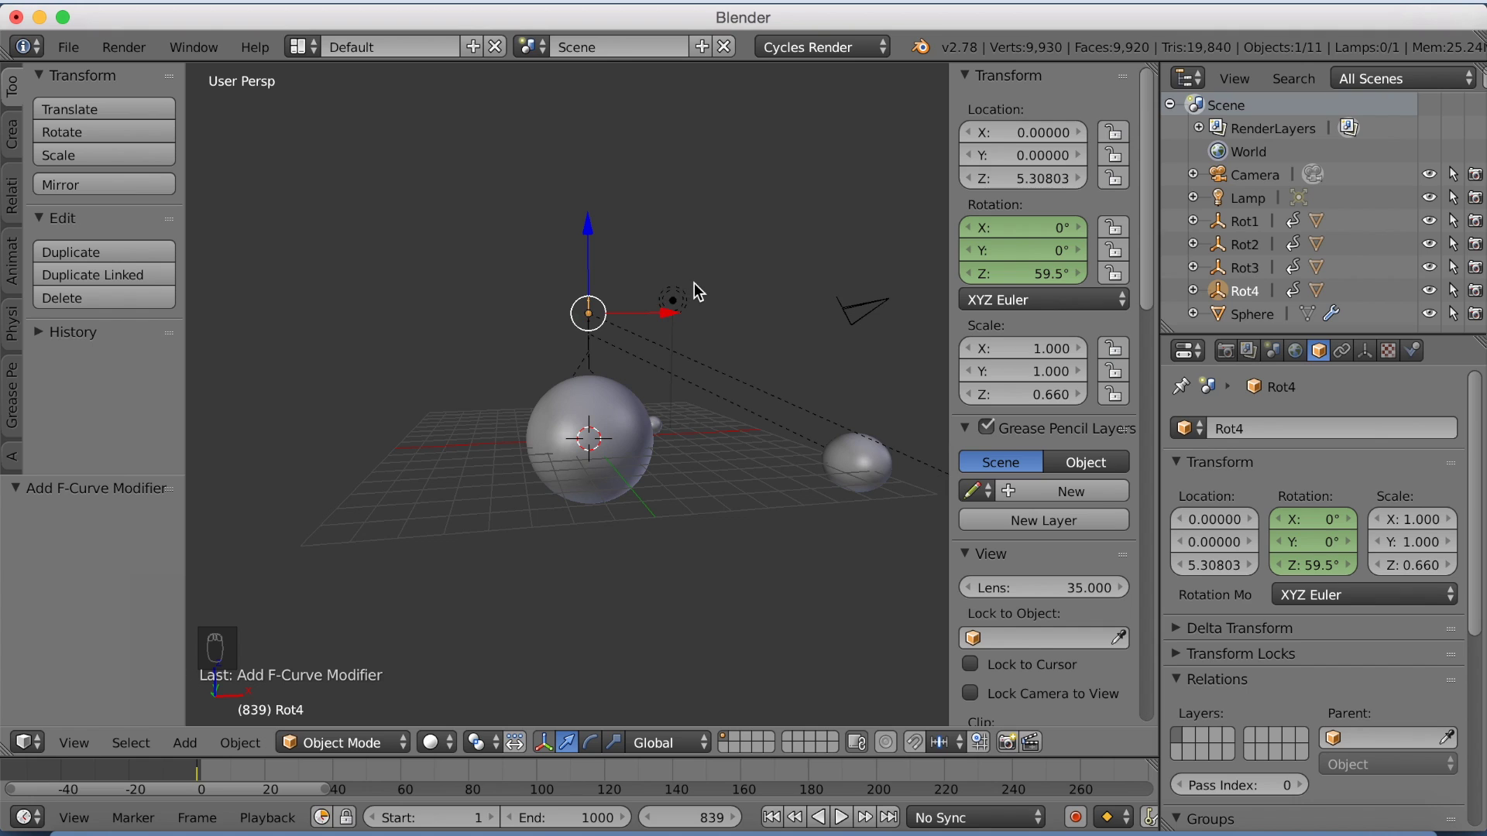
key(n)
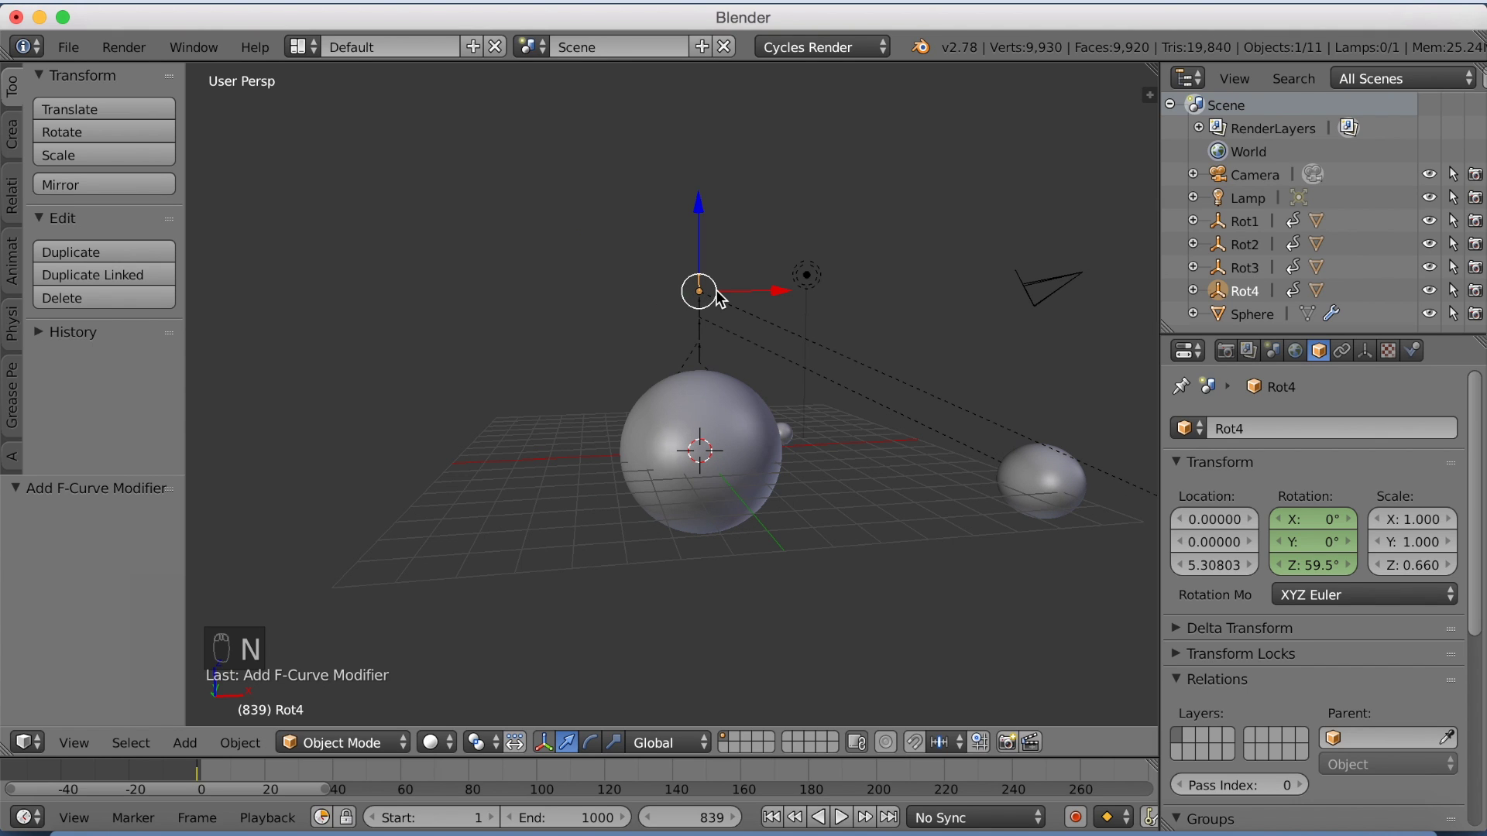
key(t)
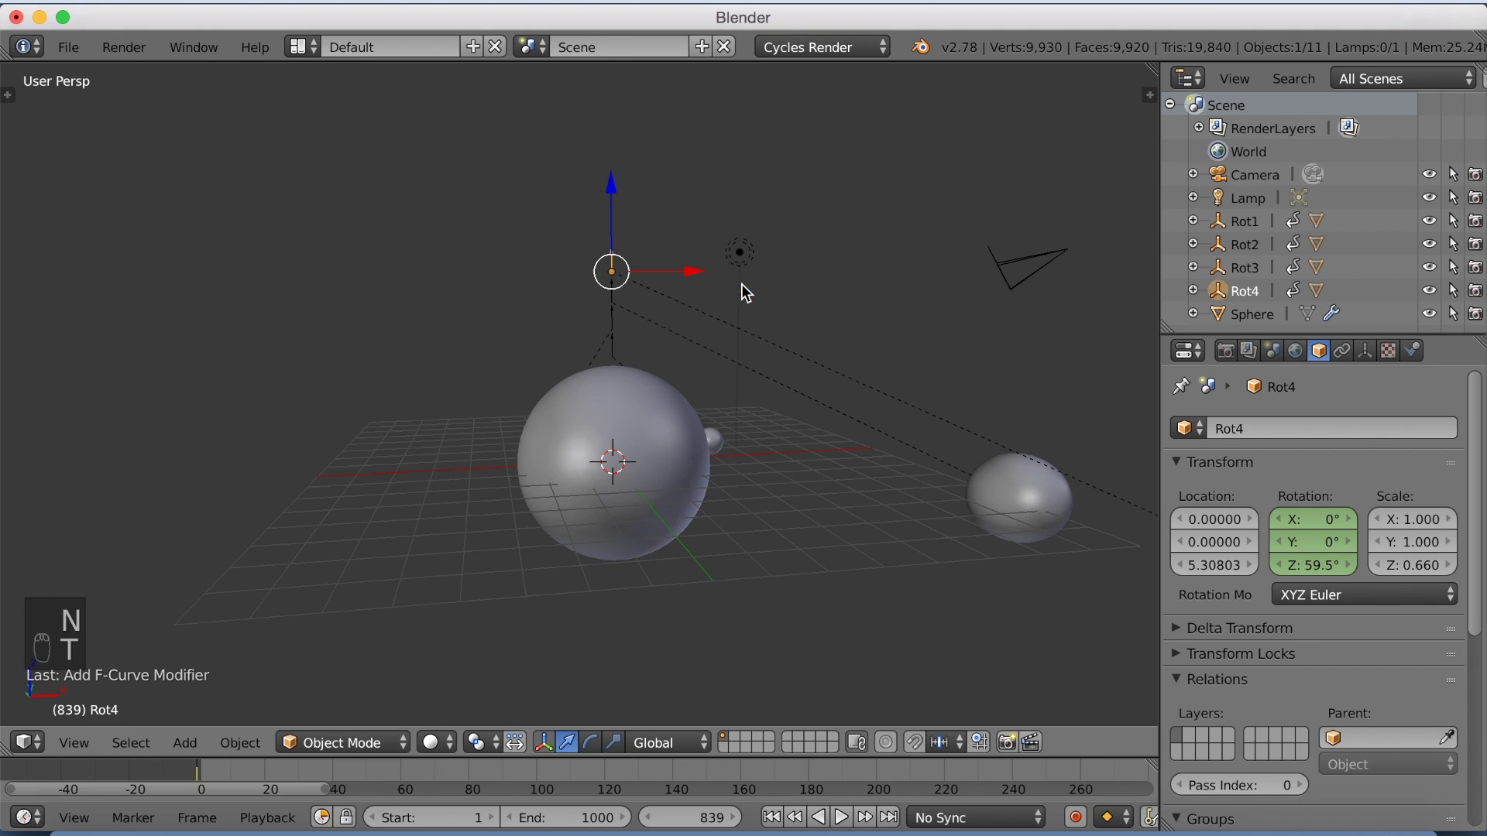
right_click(737, 259)
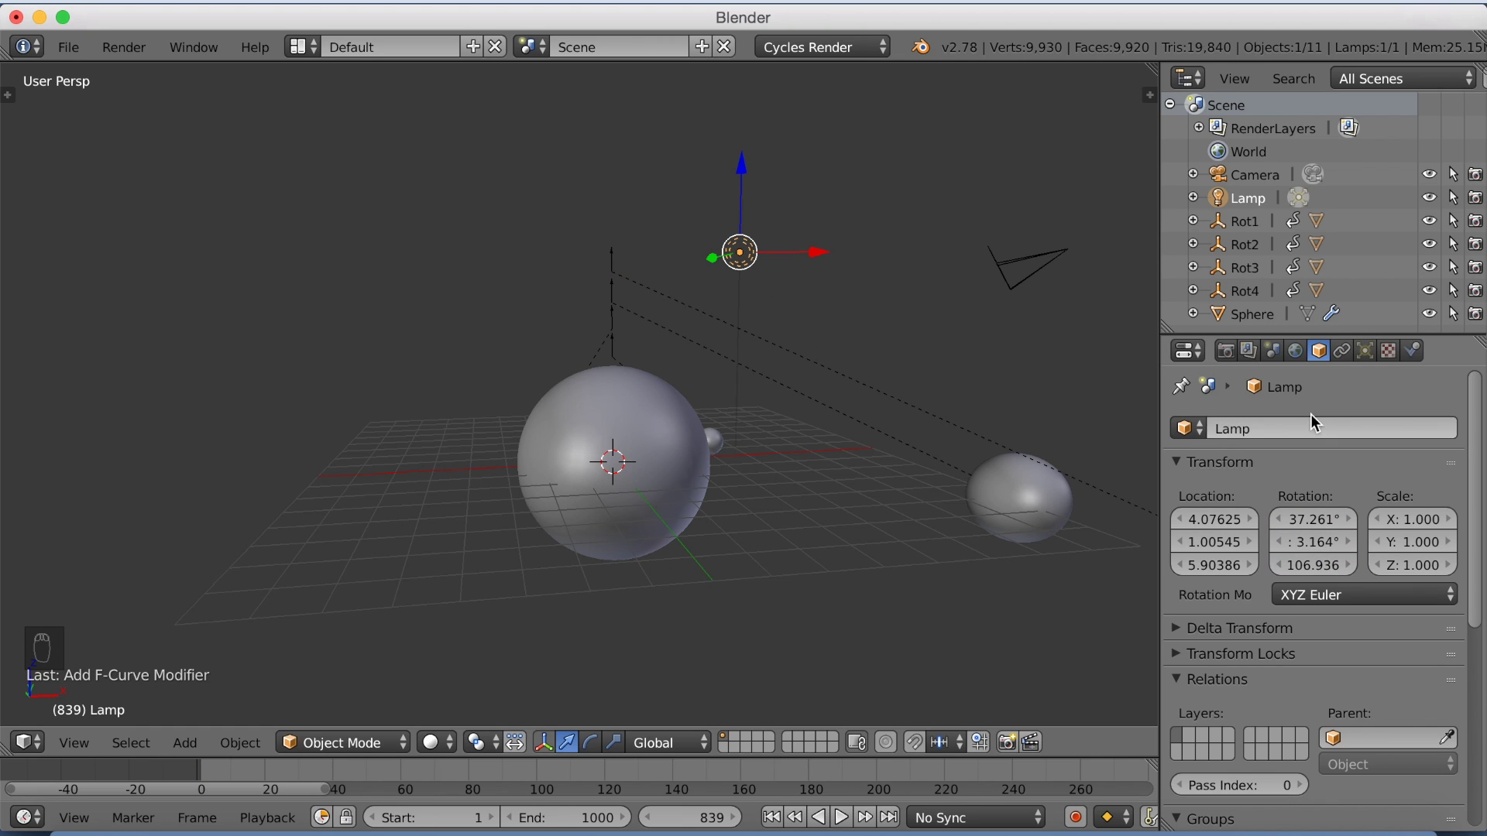
click(1366, 351)
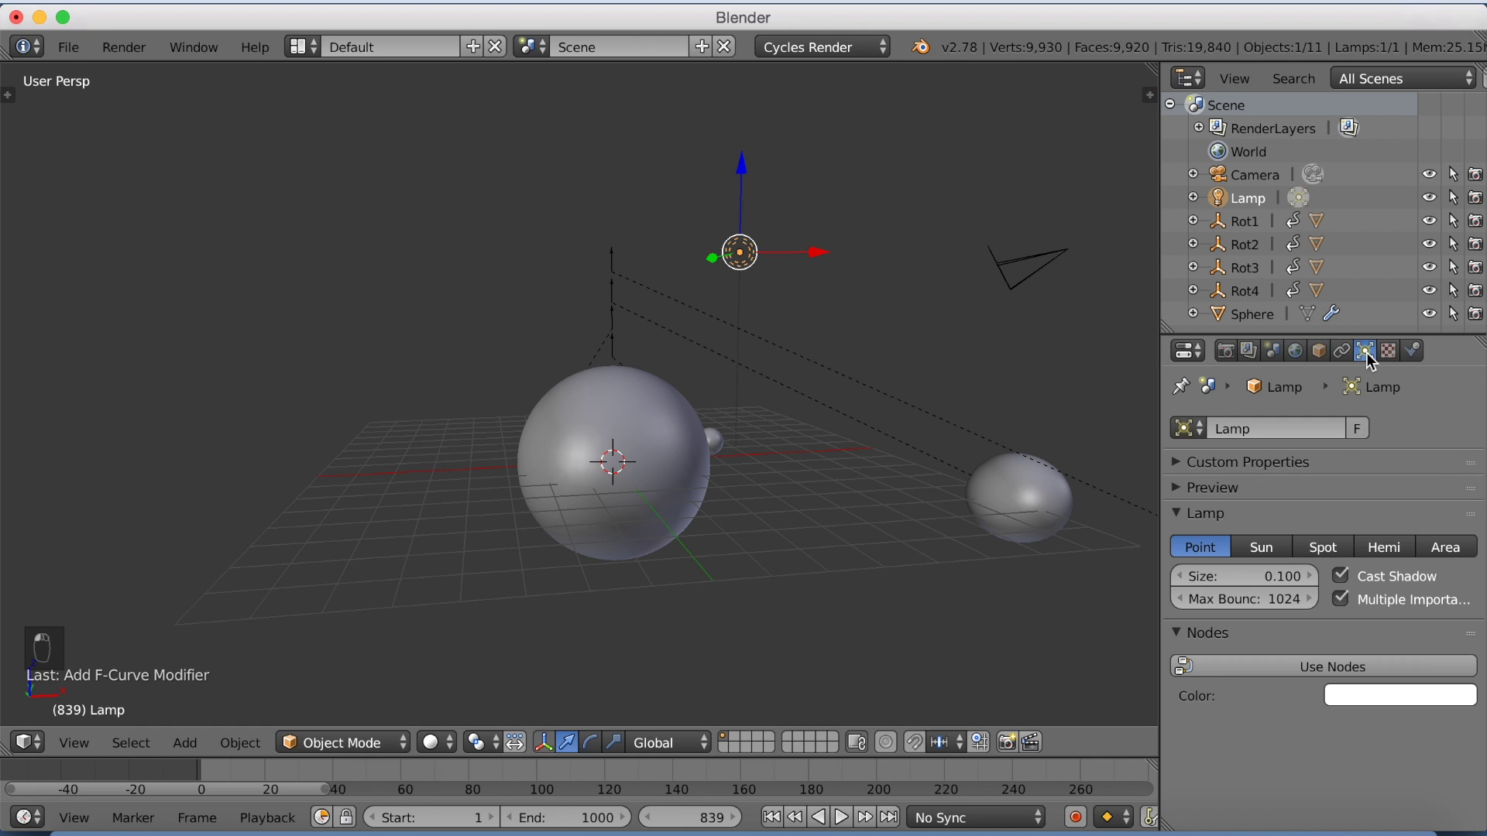
click(1245, 548)
click(1212, 578)
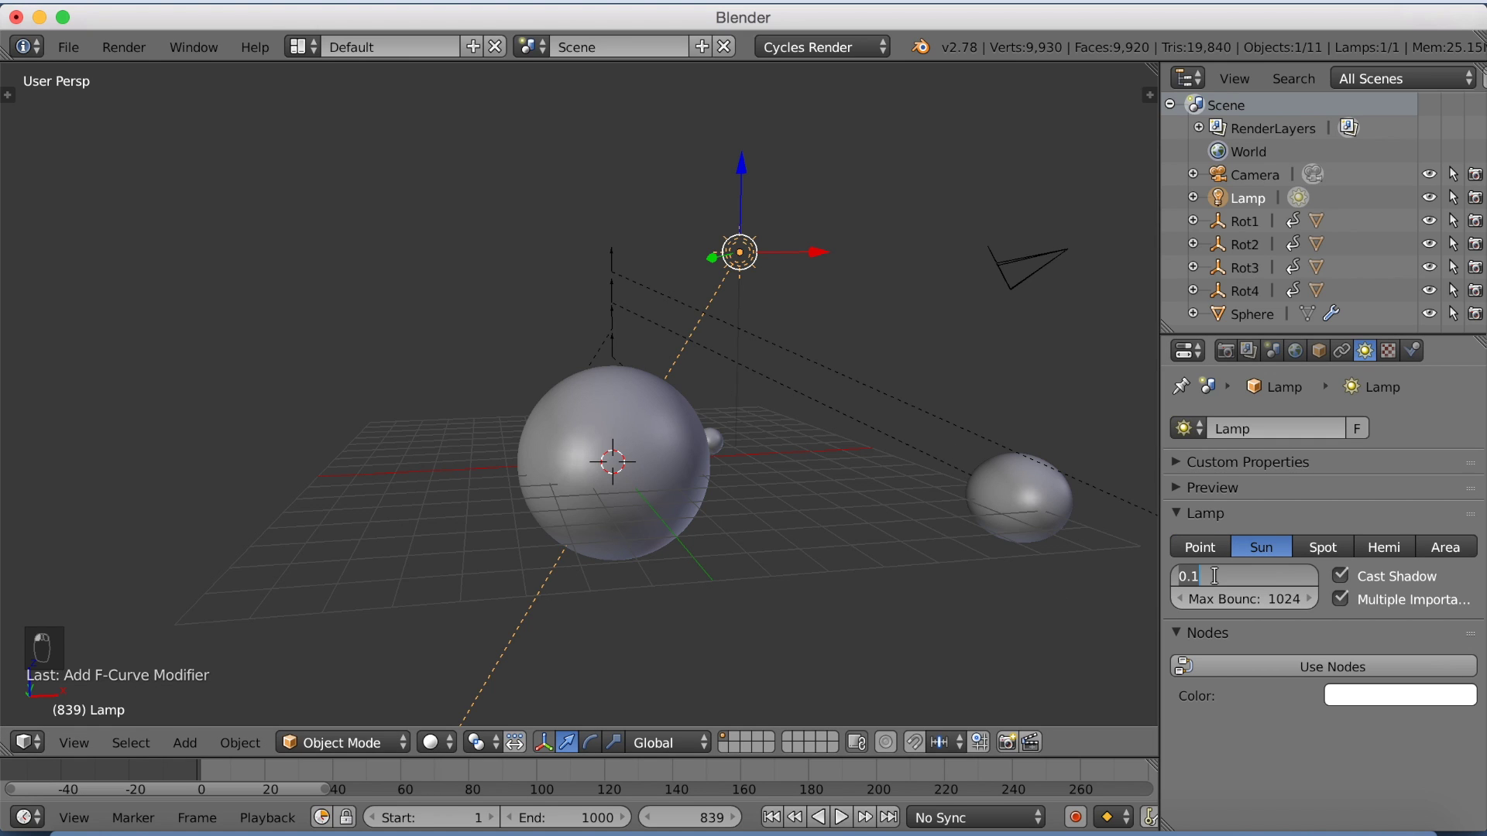
key(Return)
Enable nodes on the sun lamp and give its emission a strength of 5 and a pale yellow colour
click(1302, 669)
click(1367, 740)
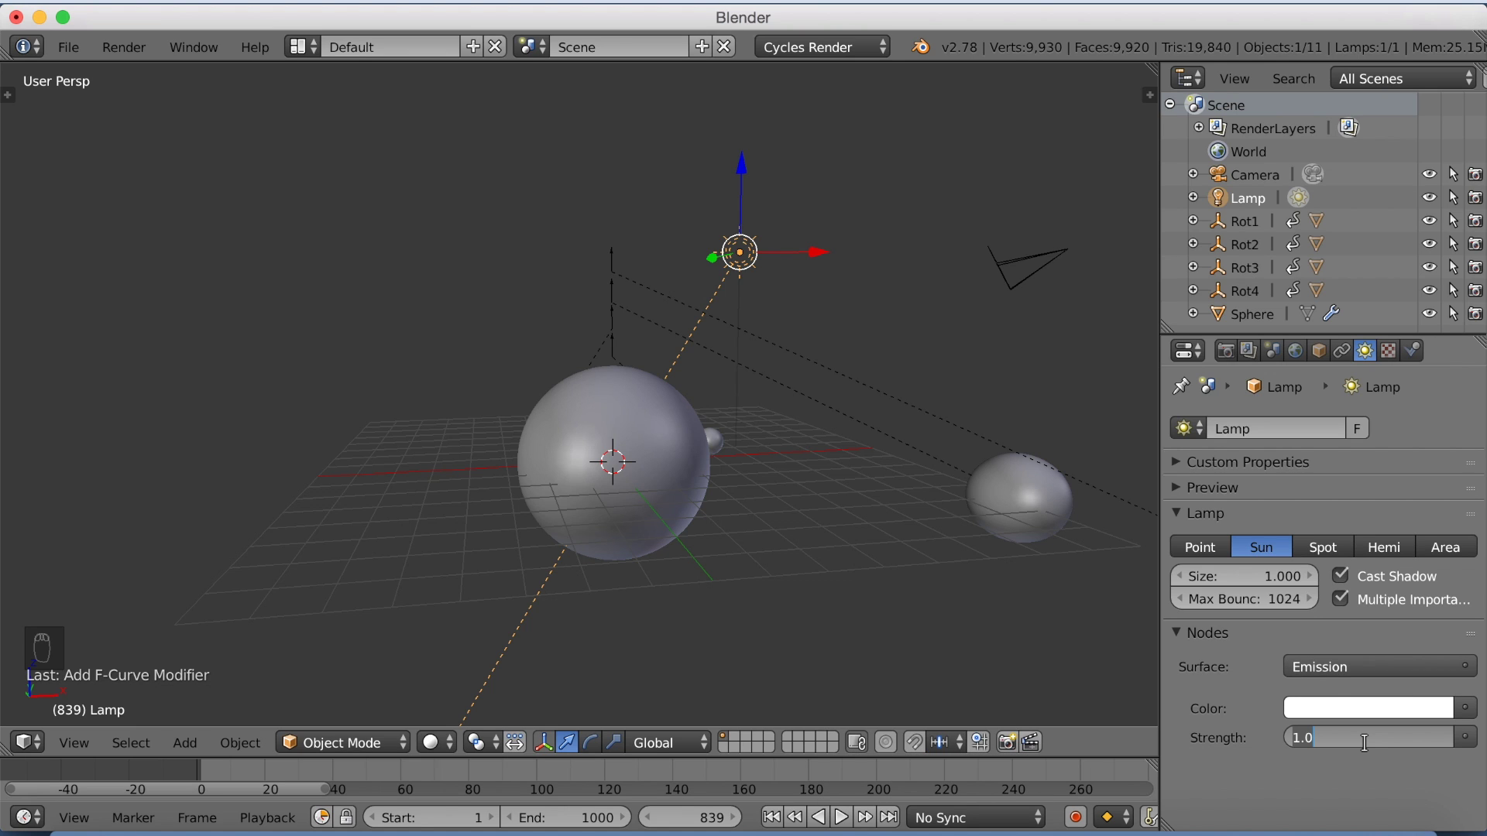
text(5)
key(Return)
click(1333, 708)
drag(1336, 460, 1325, 463)
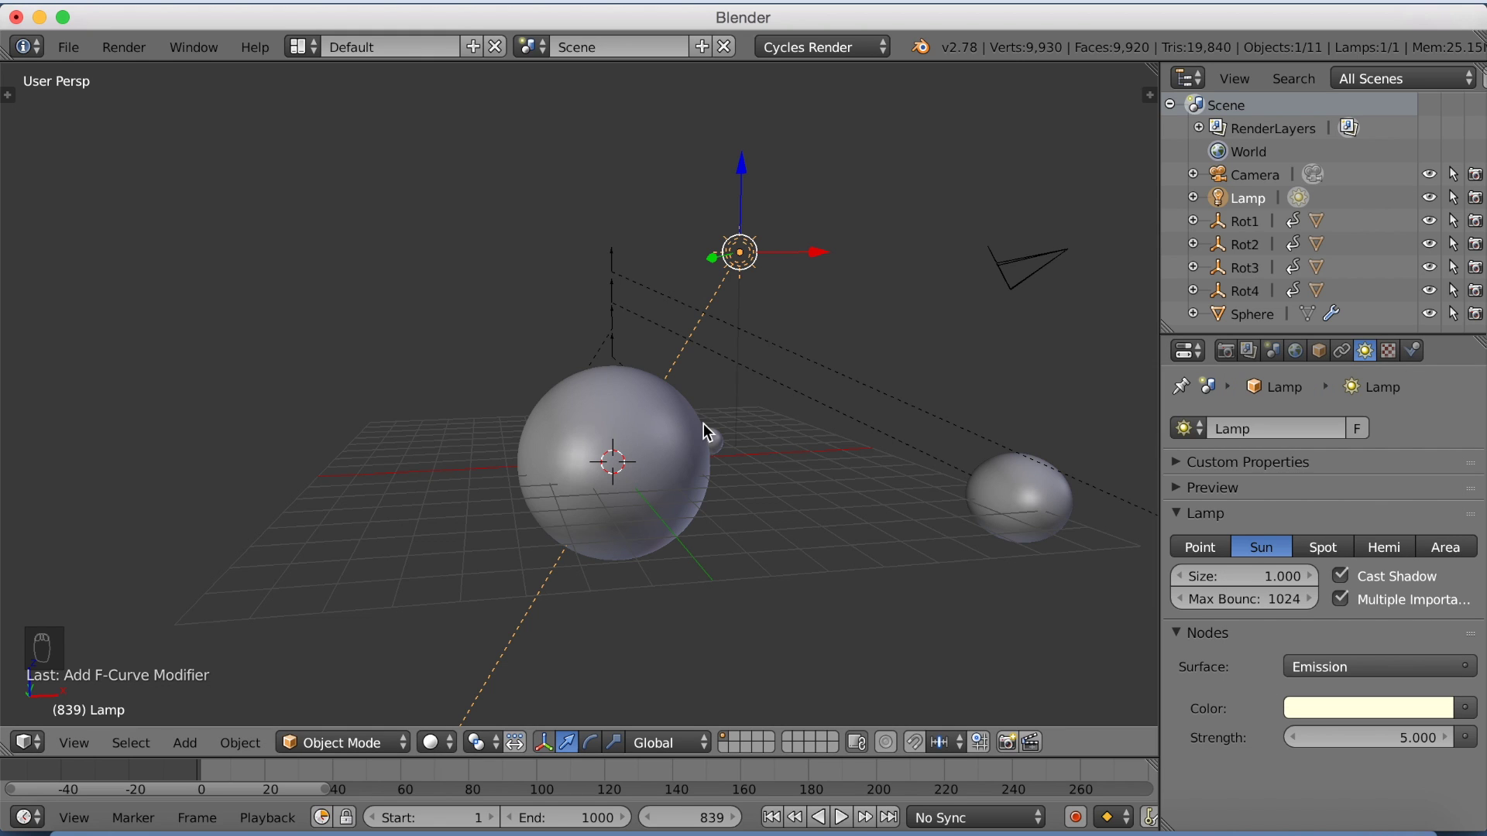
Move the sun lamp up and well away from the spheres and check the lighting in the rendered view
middle_drag(798, 358, 784, 396)
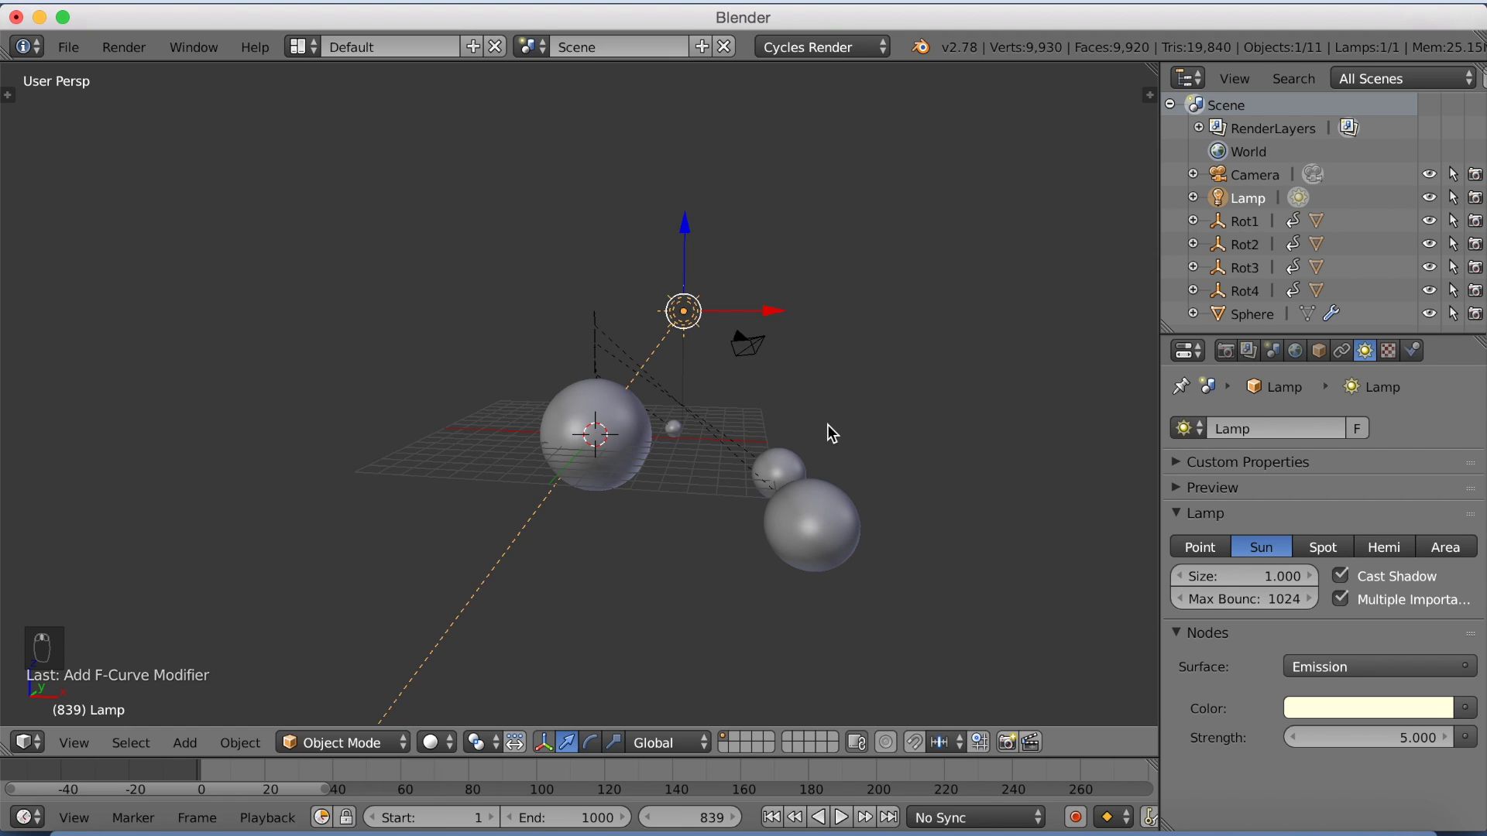
key(g)
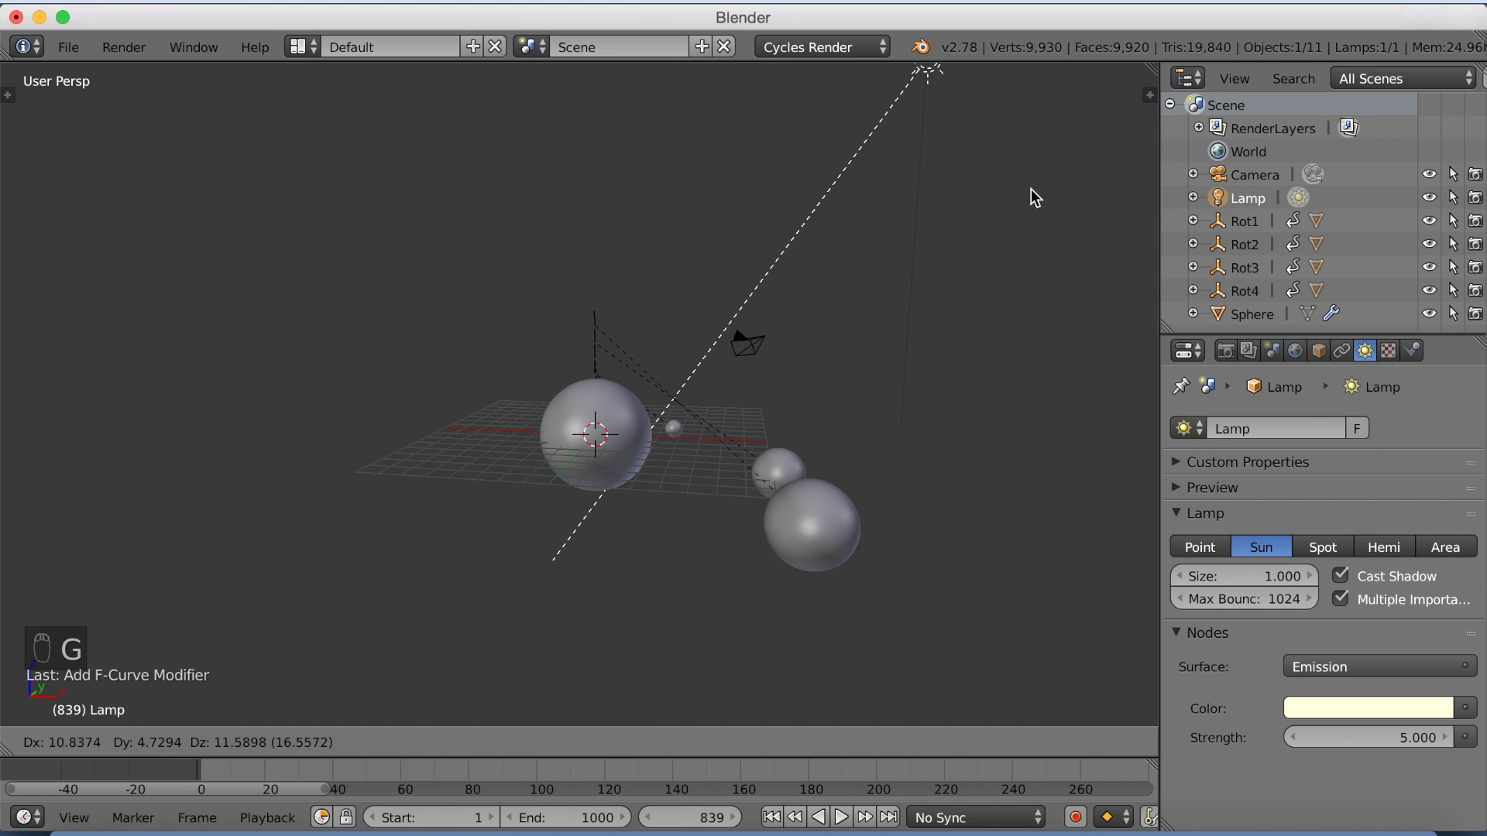
click(1041, 224)
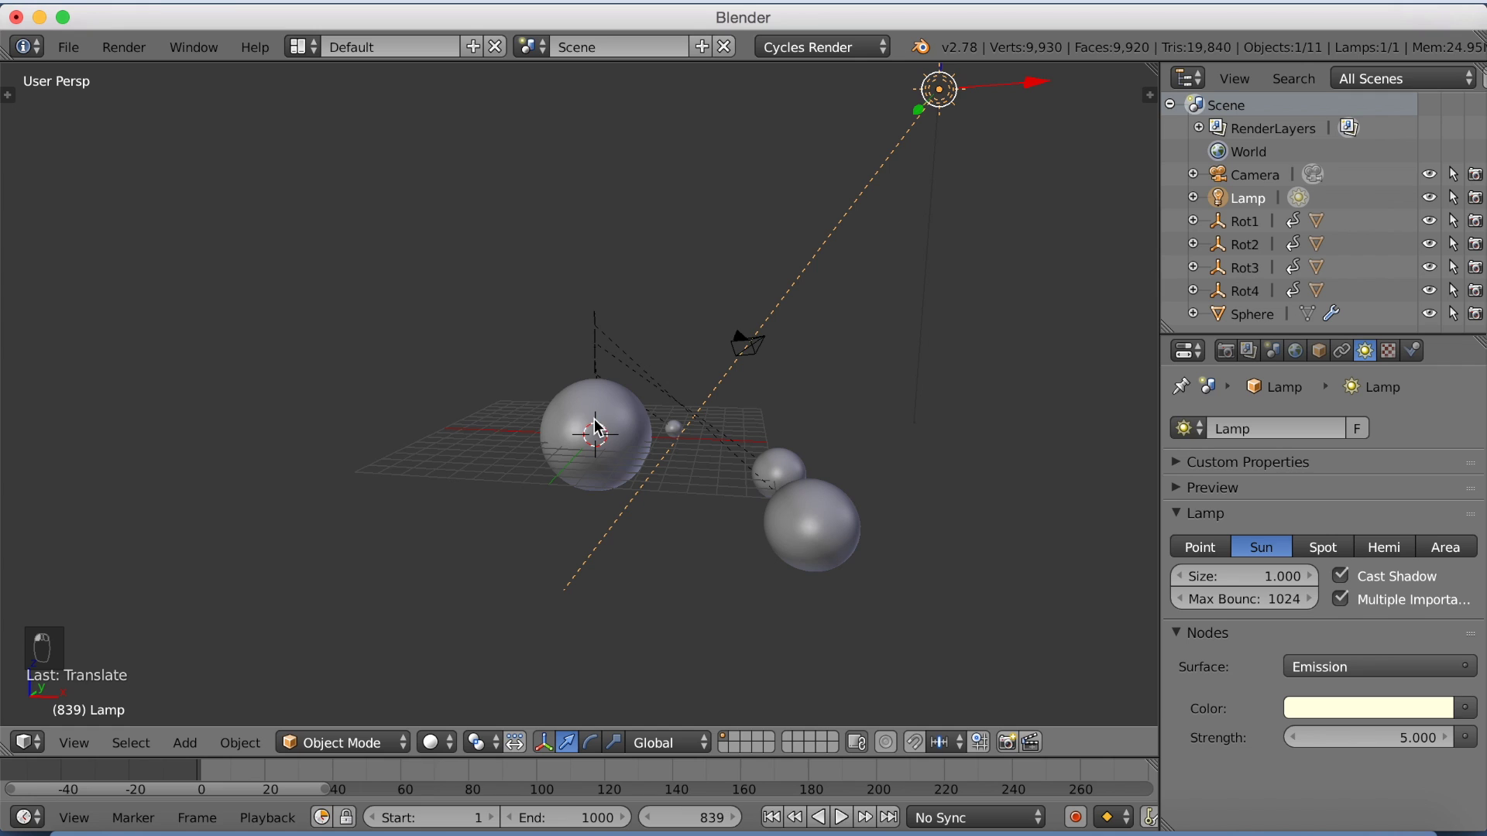
key(shift+z)
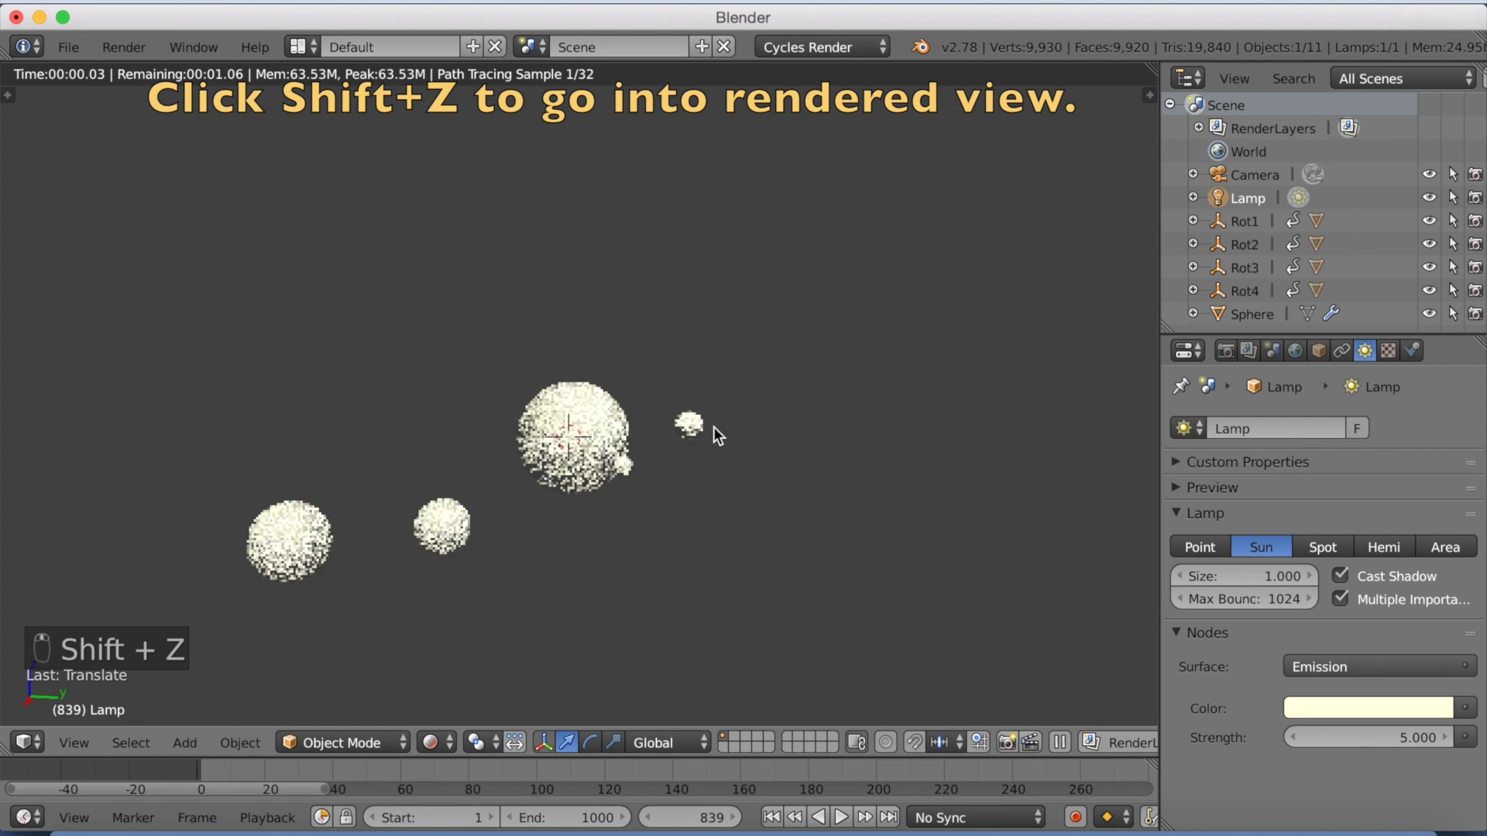
middle_drag(742, 426, 835, 403)
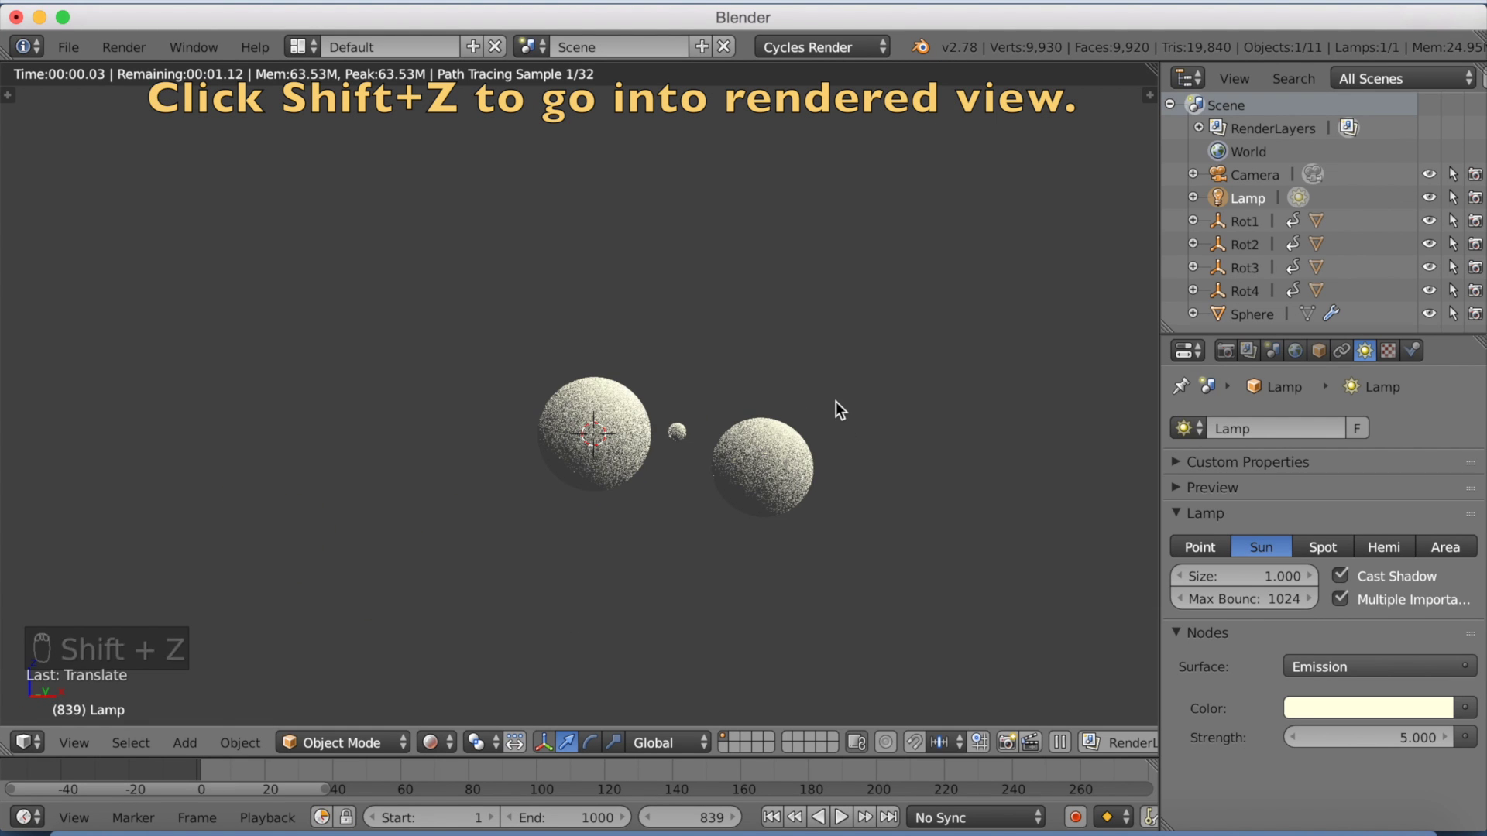
middle_drag(677, 514, 630, 478)
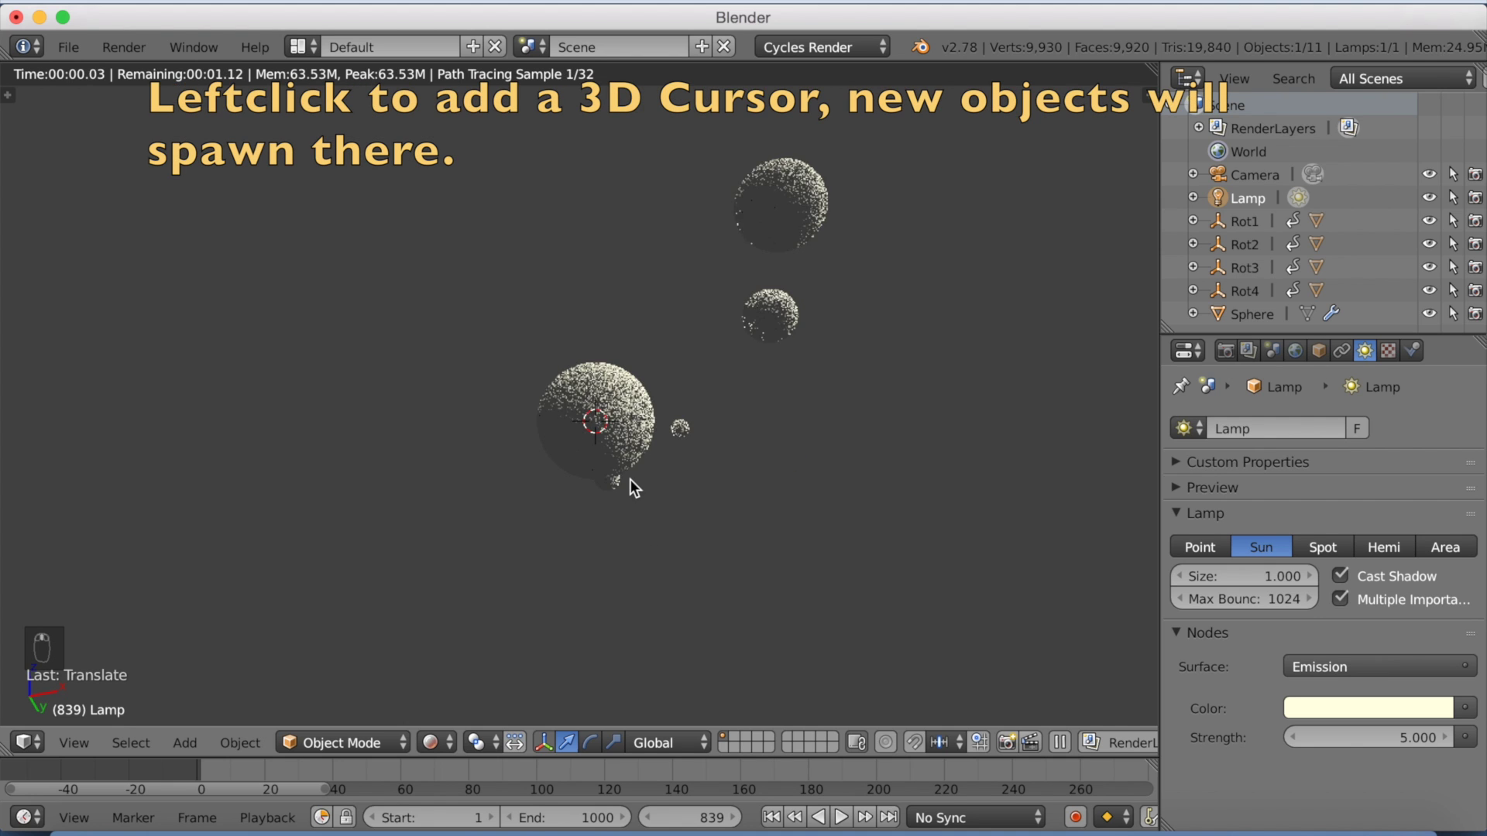
Add a plane just below the central sphere and scale it up into a large floor
key(shift+a)
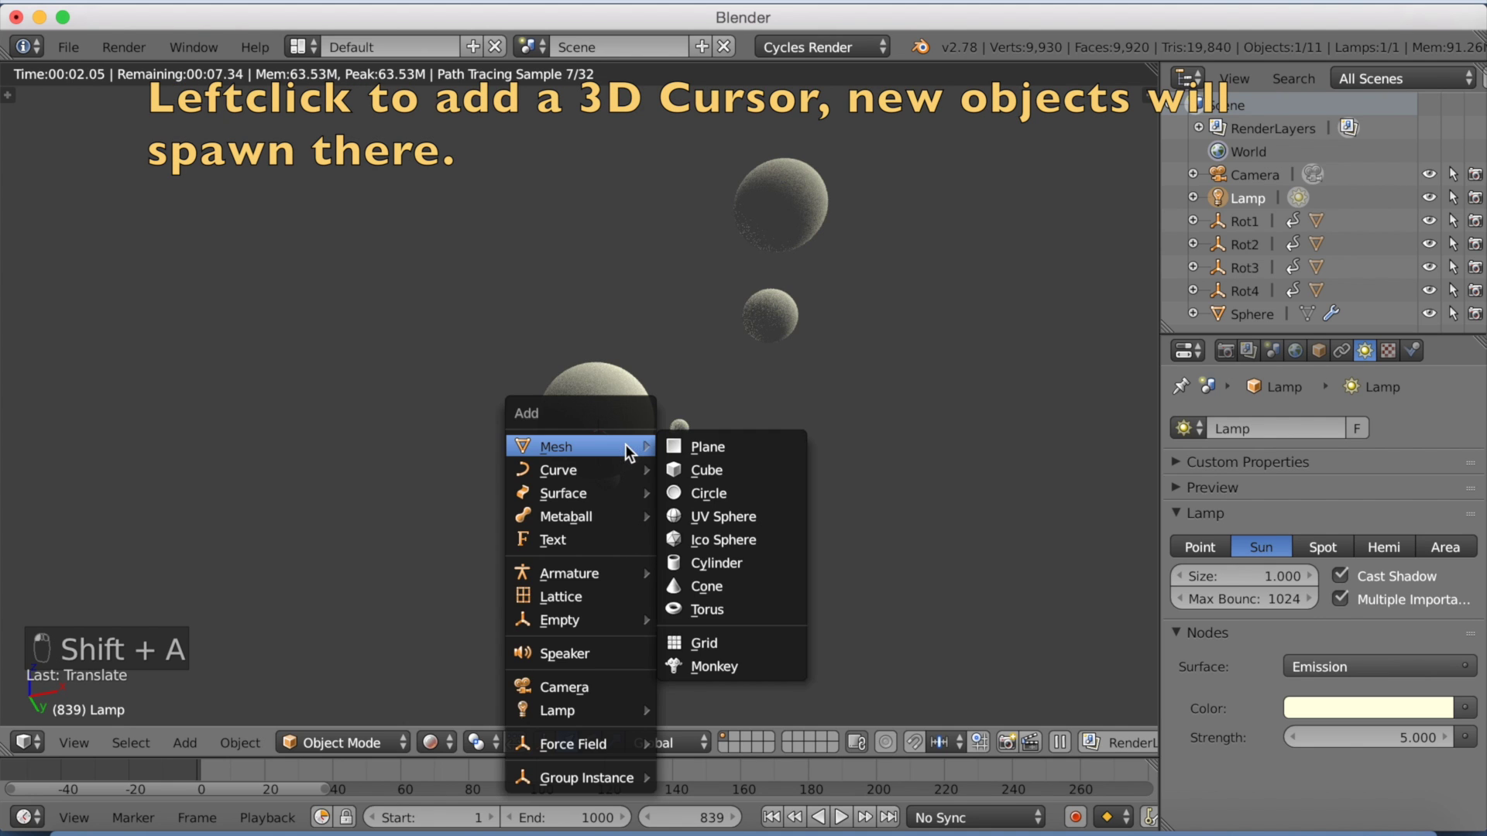
click(741, 443)
middle_drag(779, 444, 754, 505)
key(s)
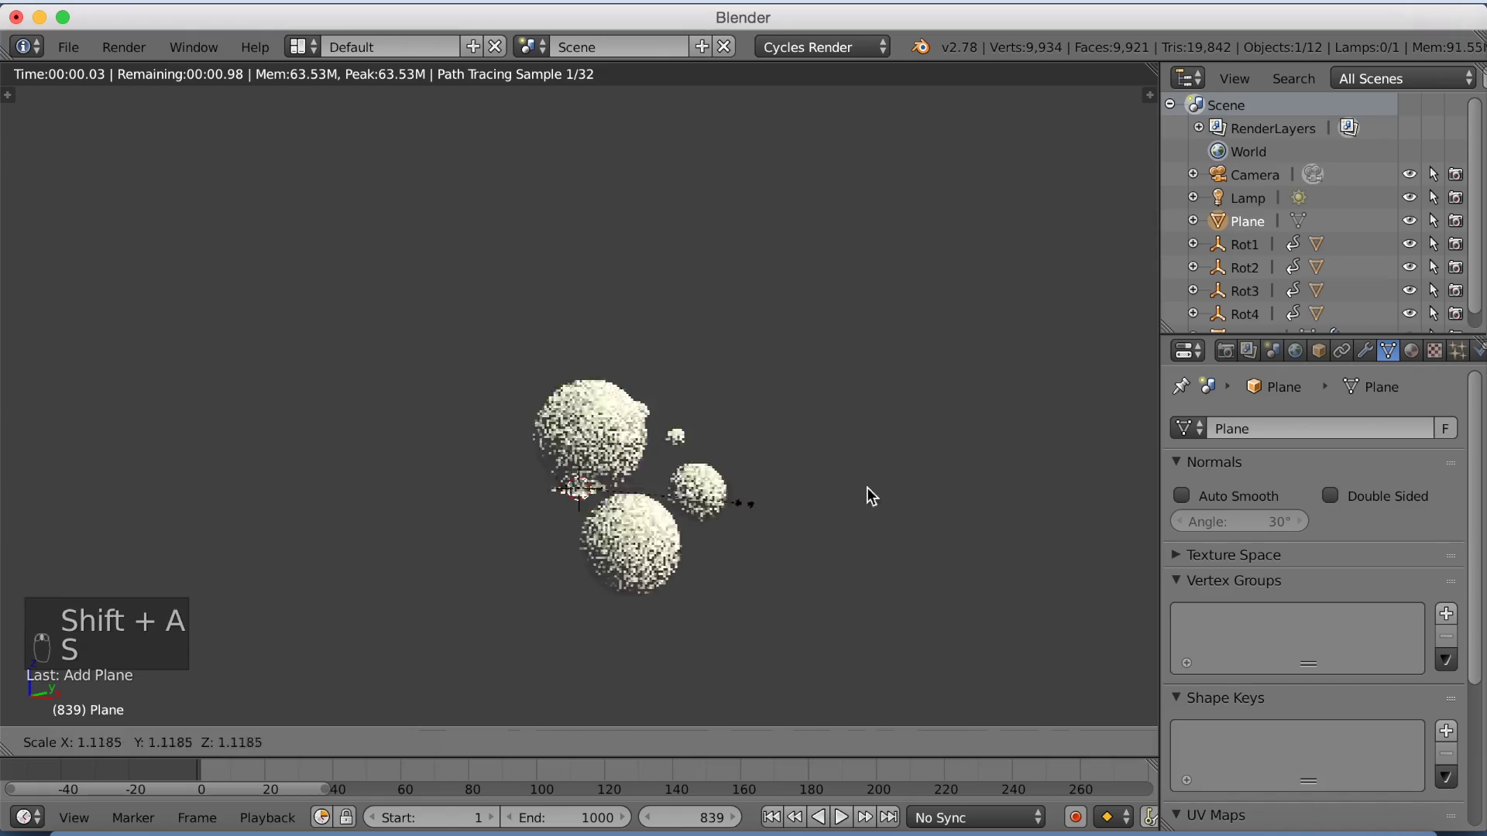
click(292, 219)
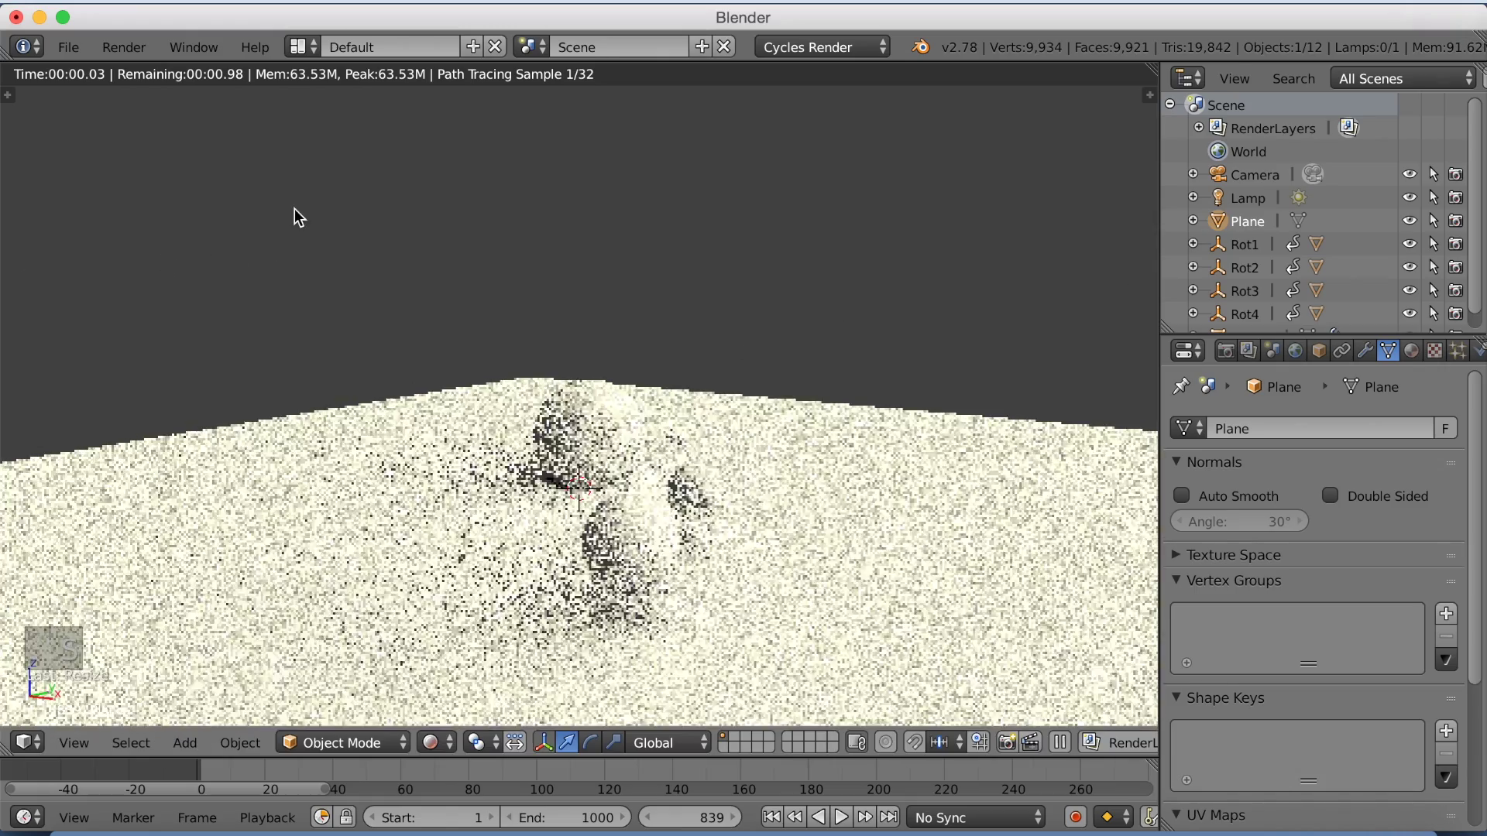
Lower the floor plane along Z, enlarge it further, and return the viewport to solid shading
middle_drag(792, 379, 736, 376)
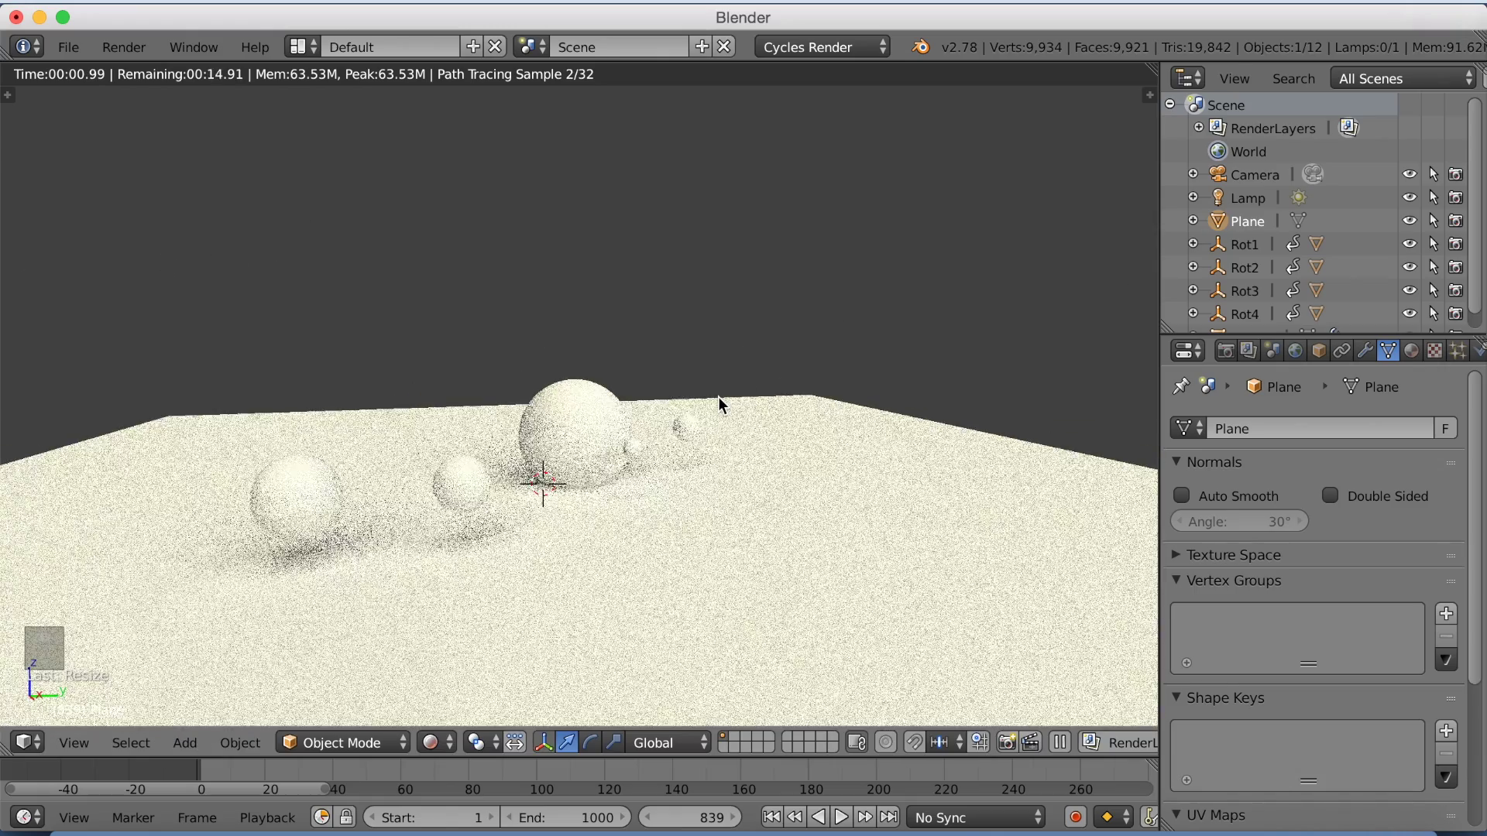
key(g)
key(z)
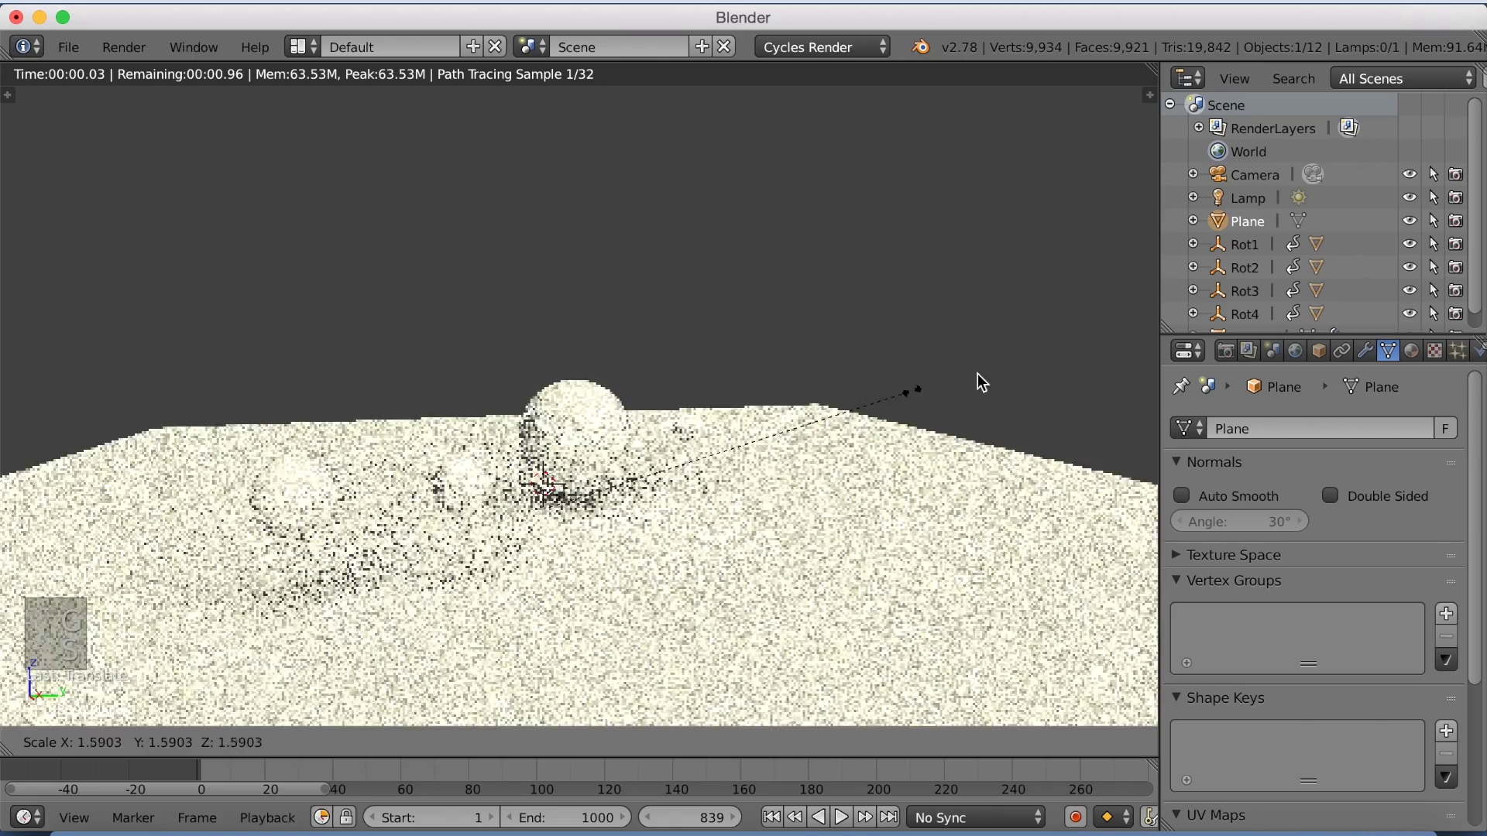
click(978, 365)
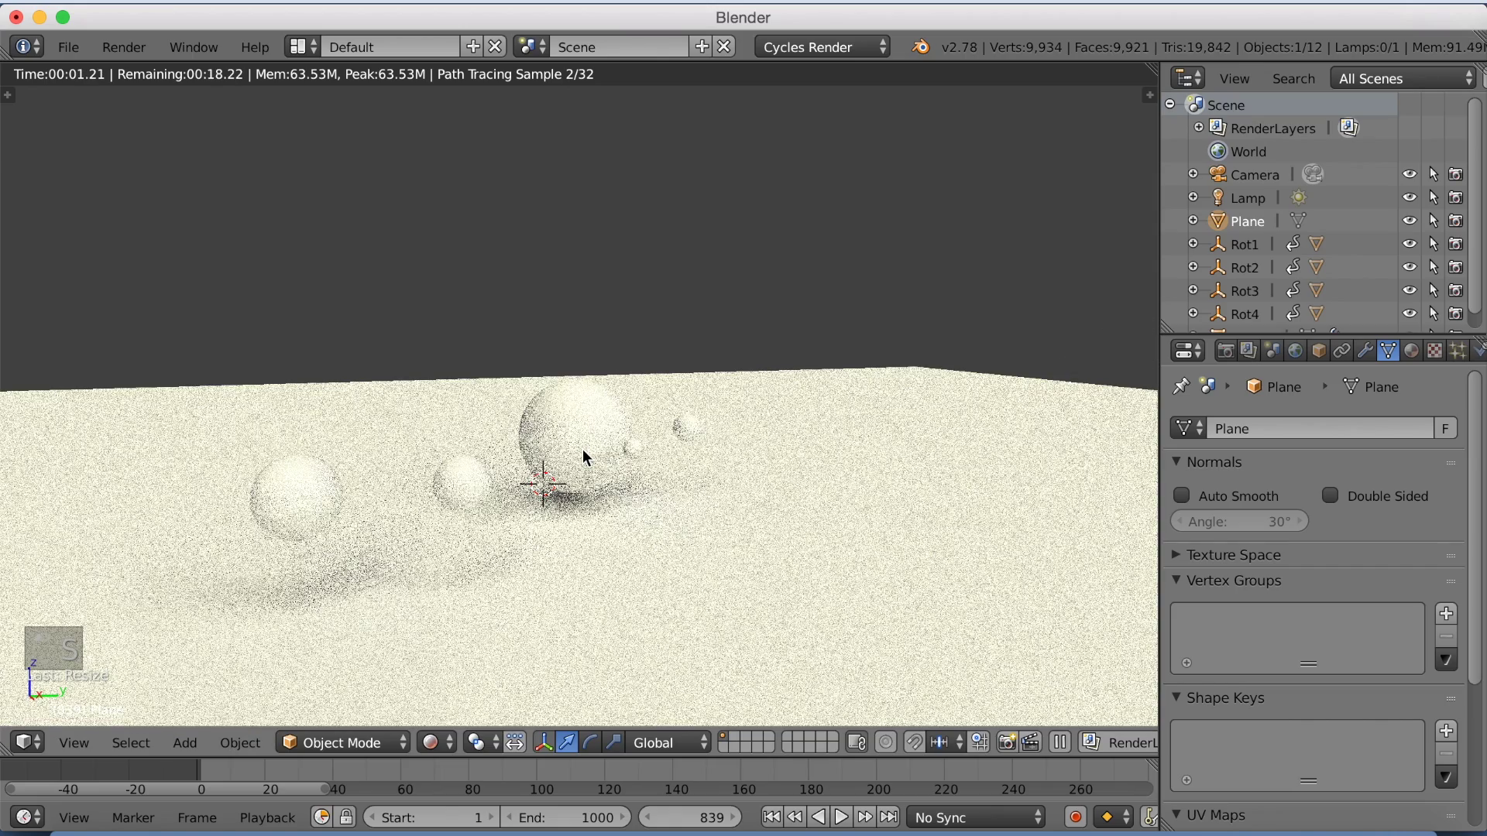
key(shift+z)
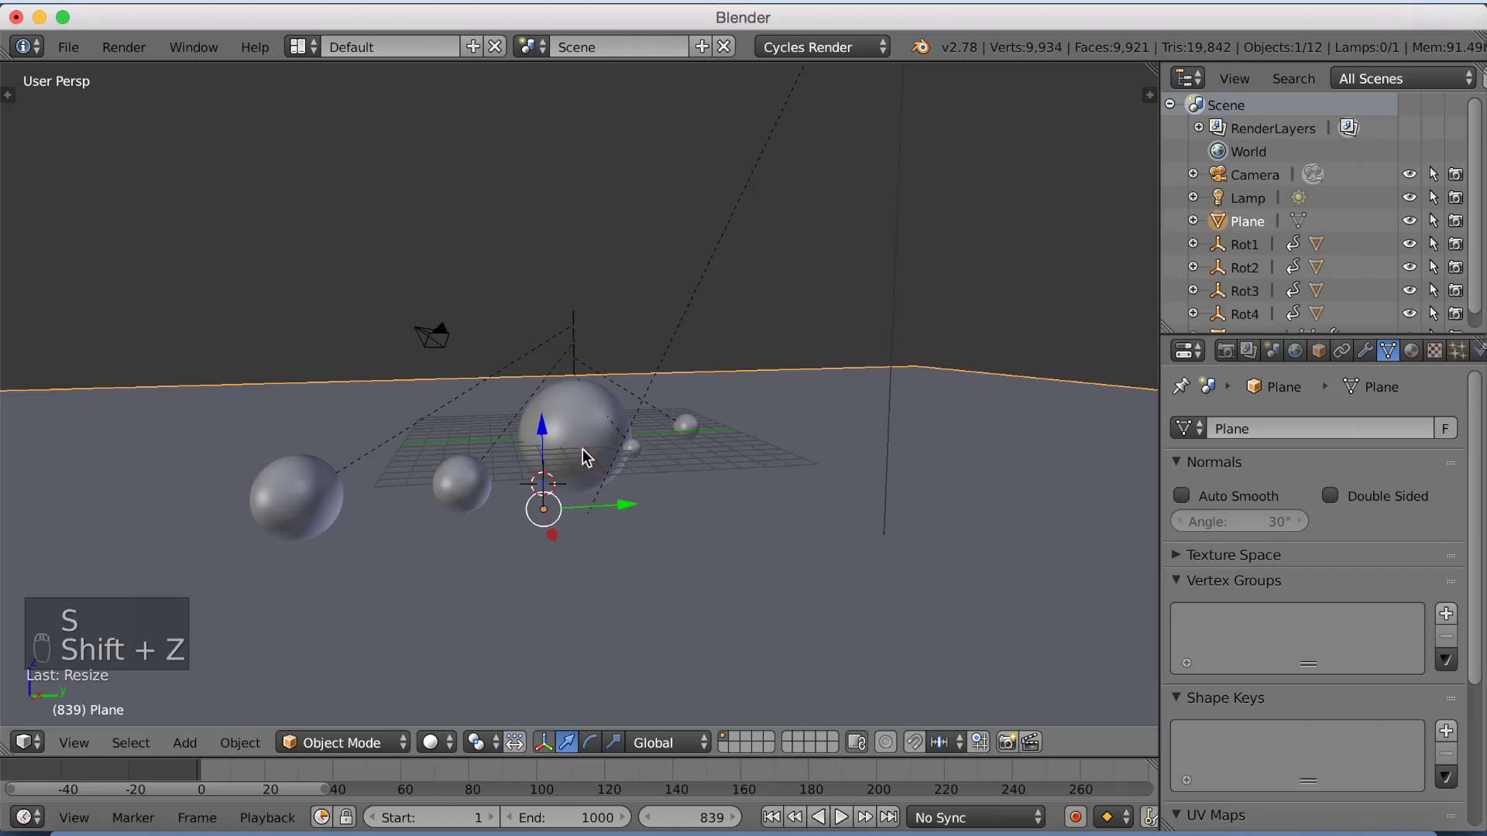
Save the scene as a new file named "rot tut" in the rotation animation folder
click(68, 47)
click(99, 242)
click(346, 134)
text(rot tut)
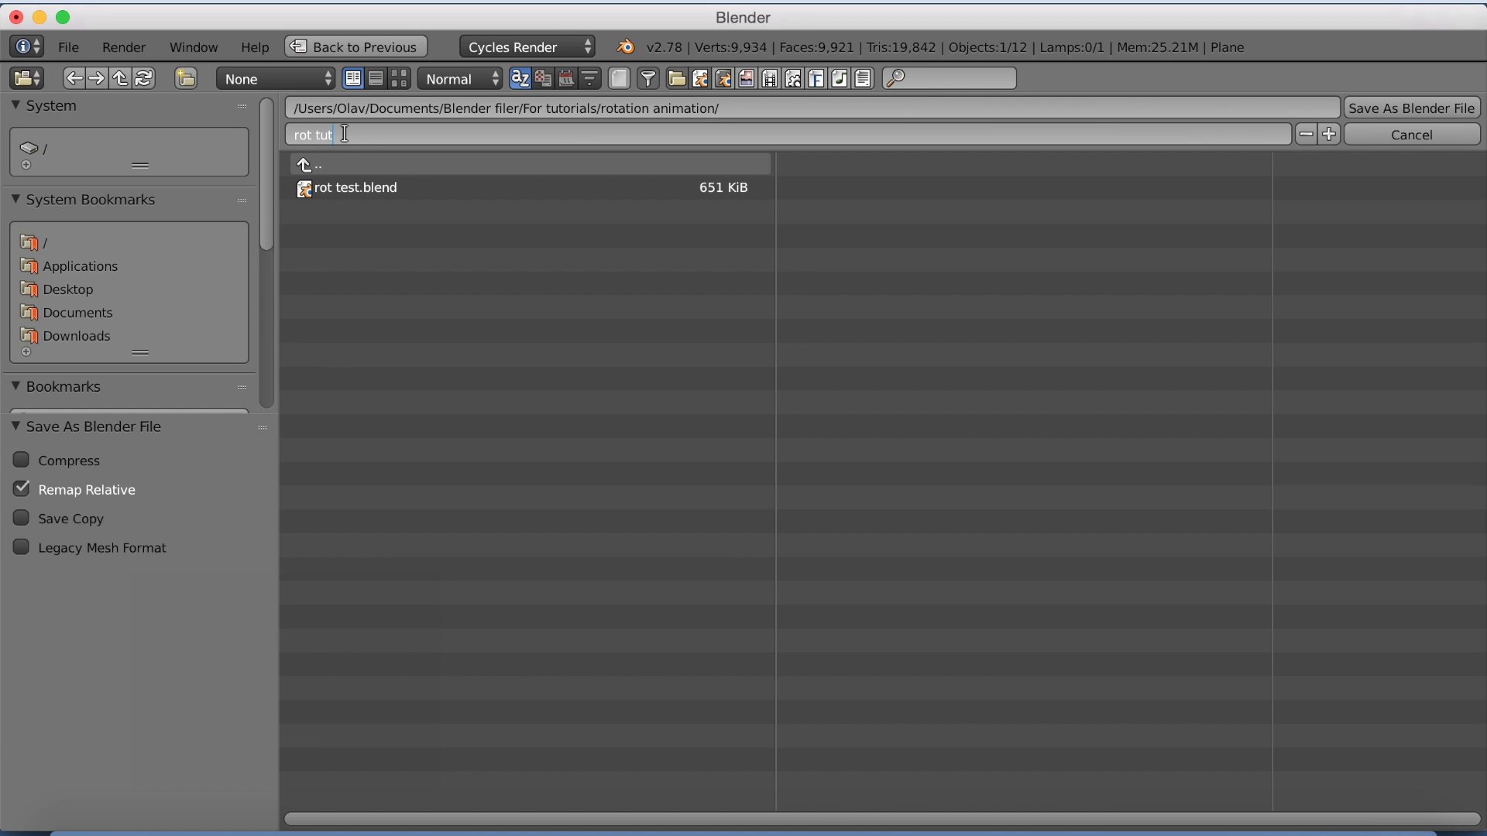
key(Return)
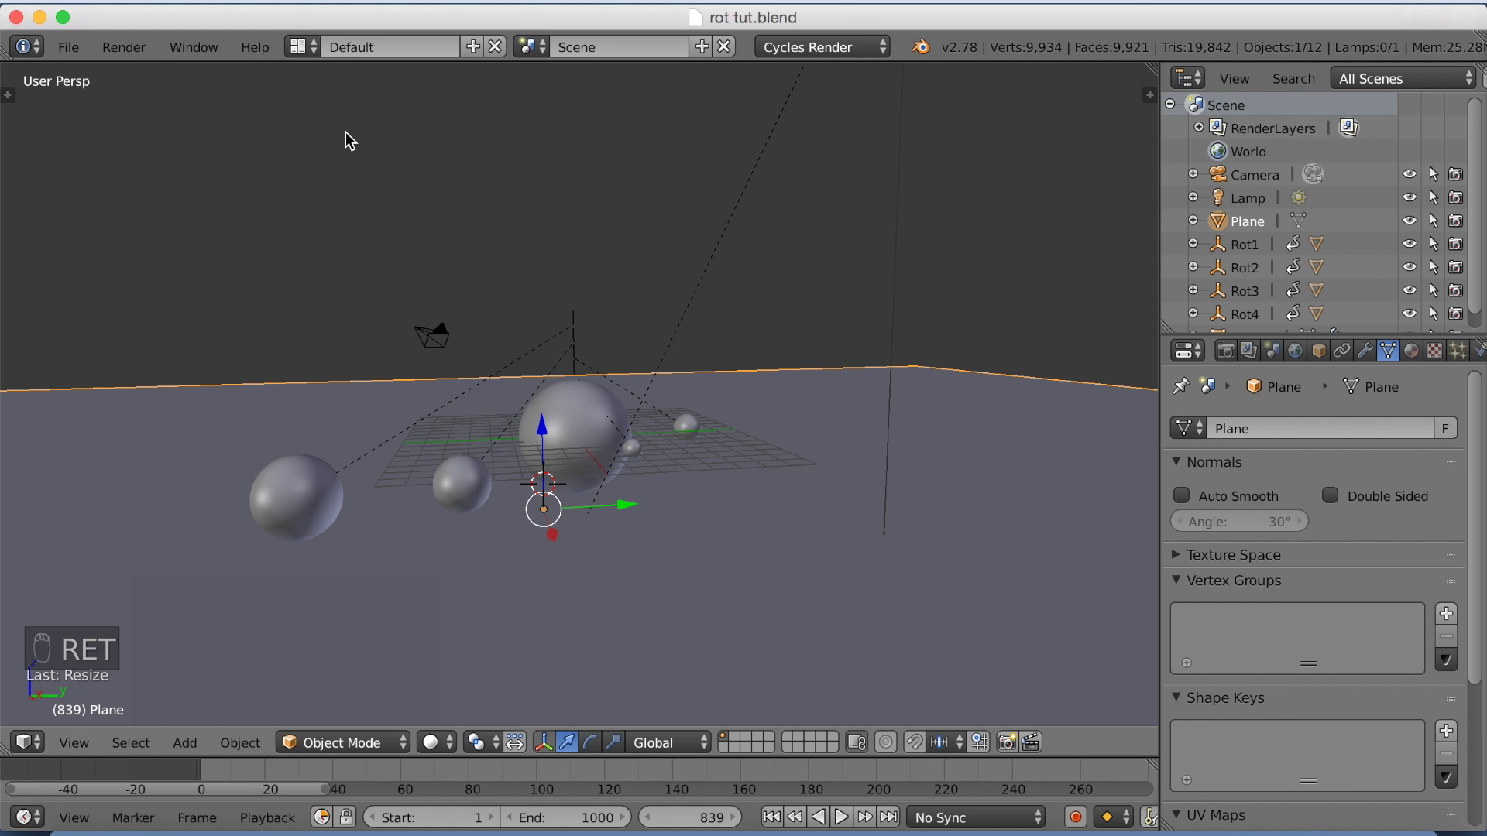
Give the large central sphere a new material with a Glossy BSDF surface
right_click(583, 436)
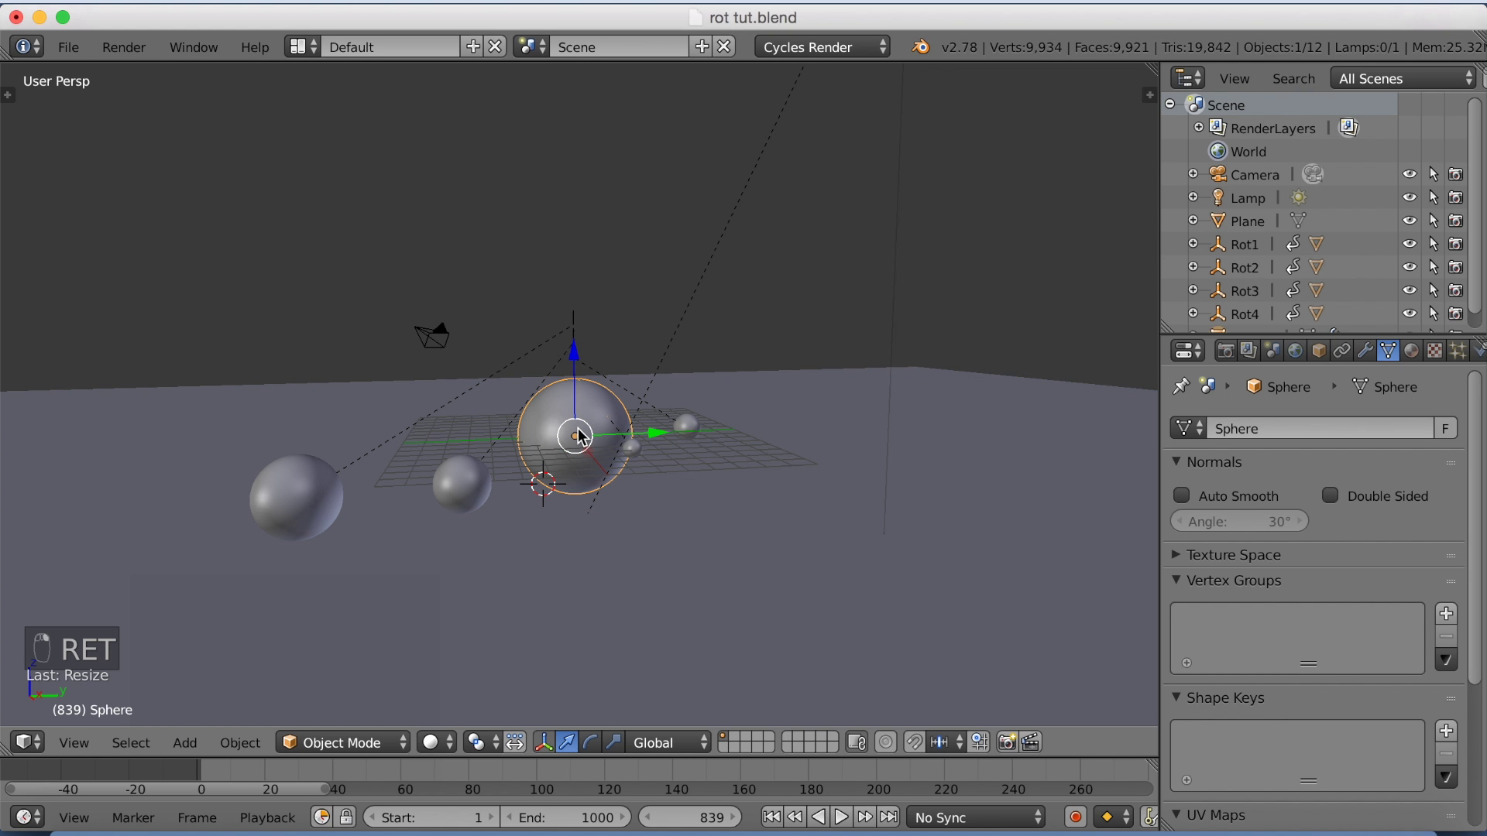
click(1414, 353)
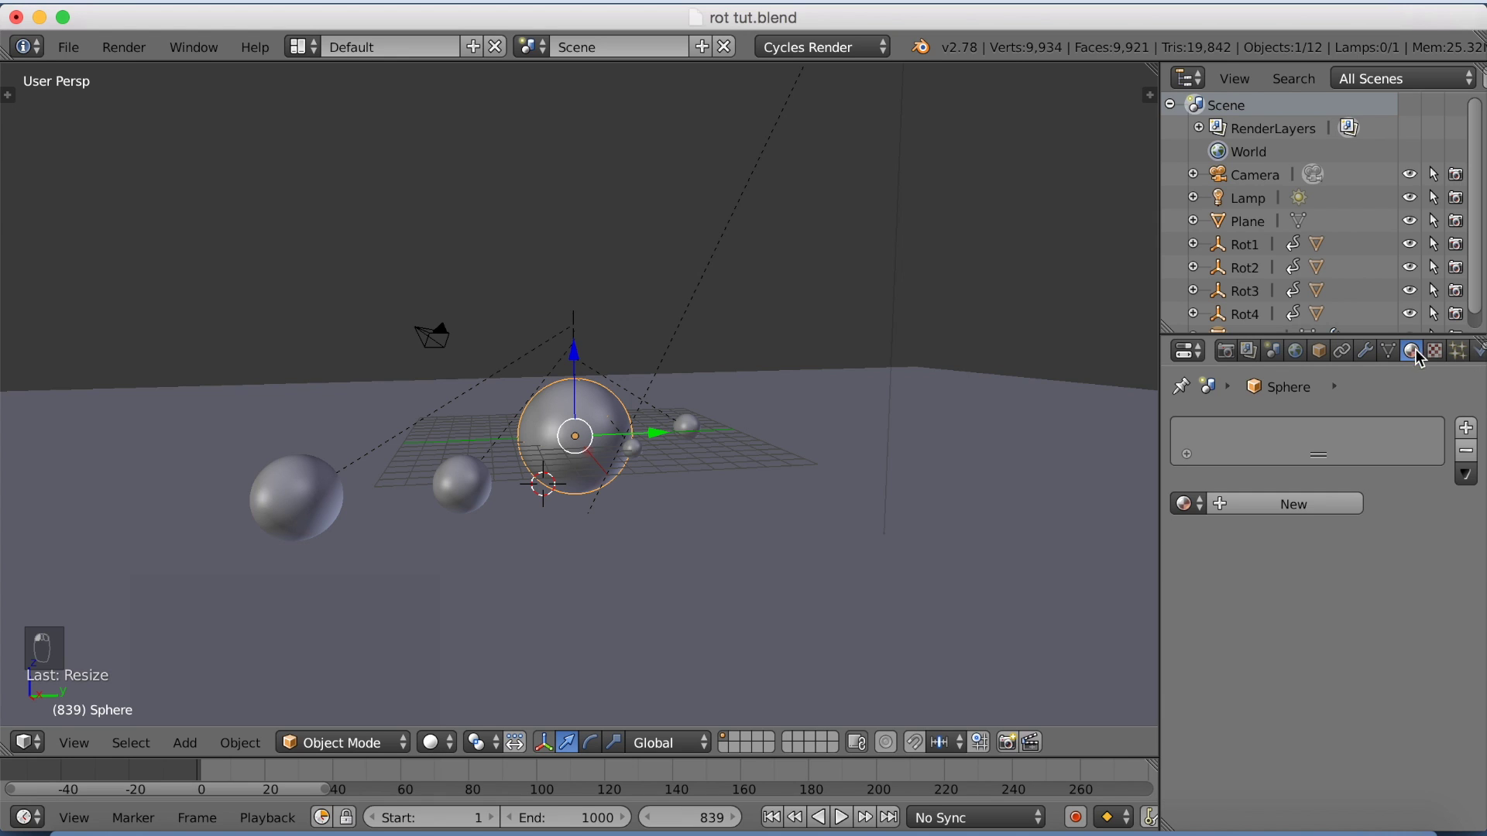
click(1277, 508)
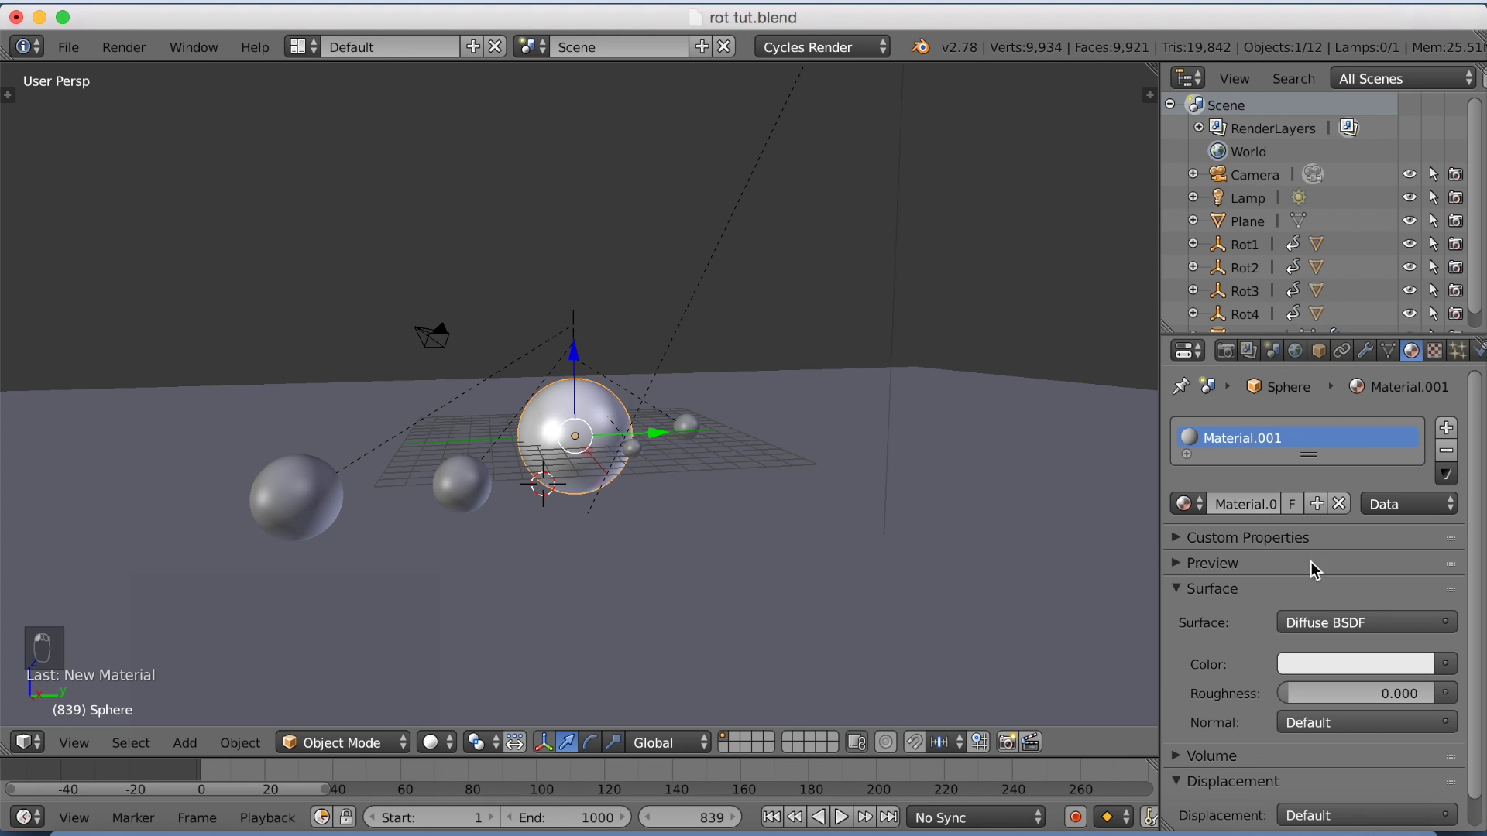
click(1308, 628)
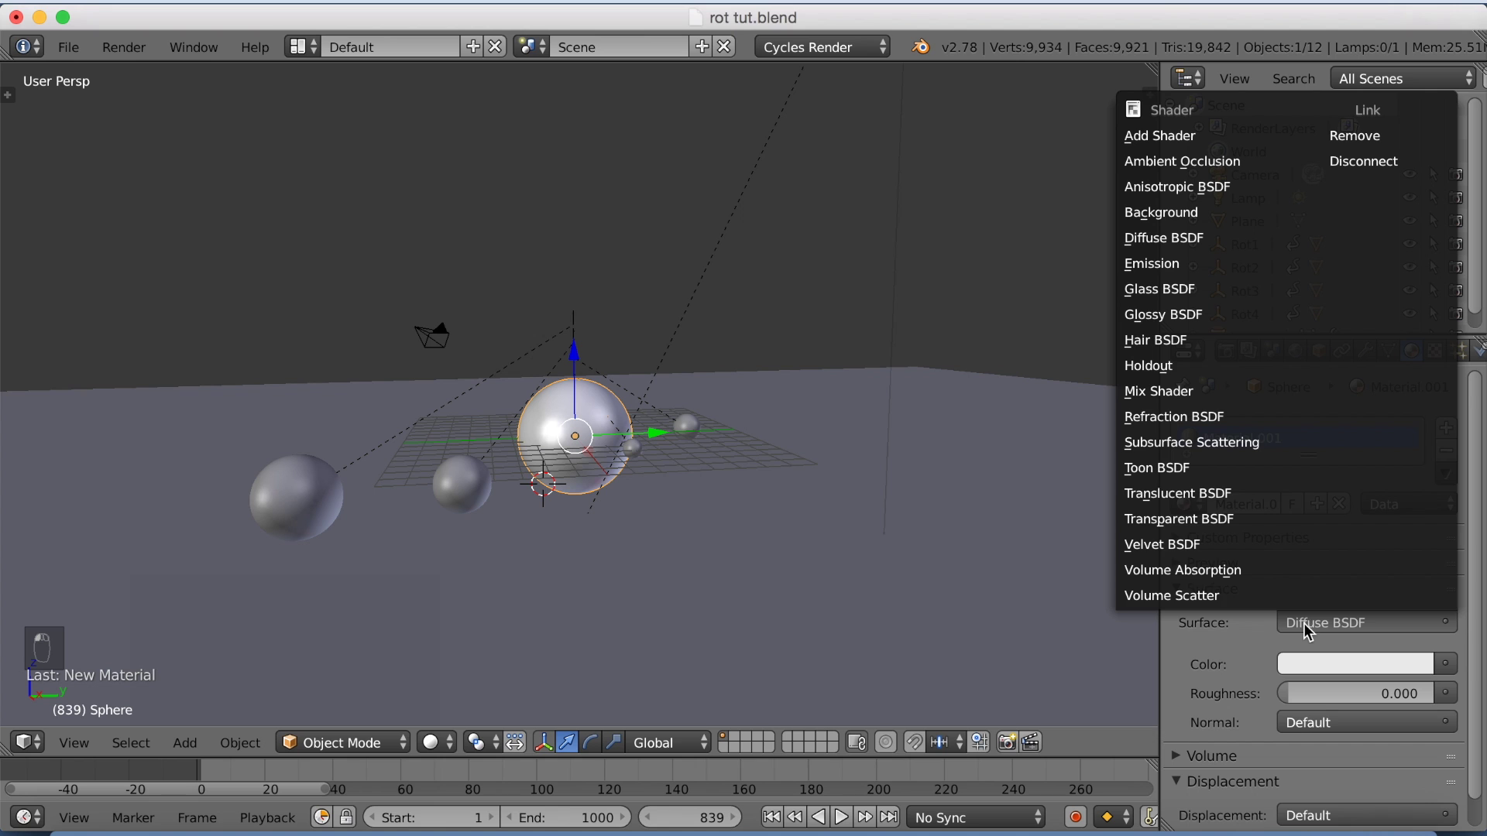
click(1189, 316)
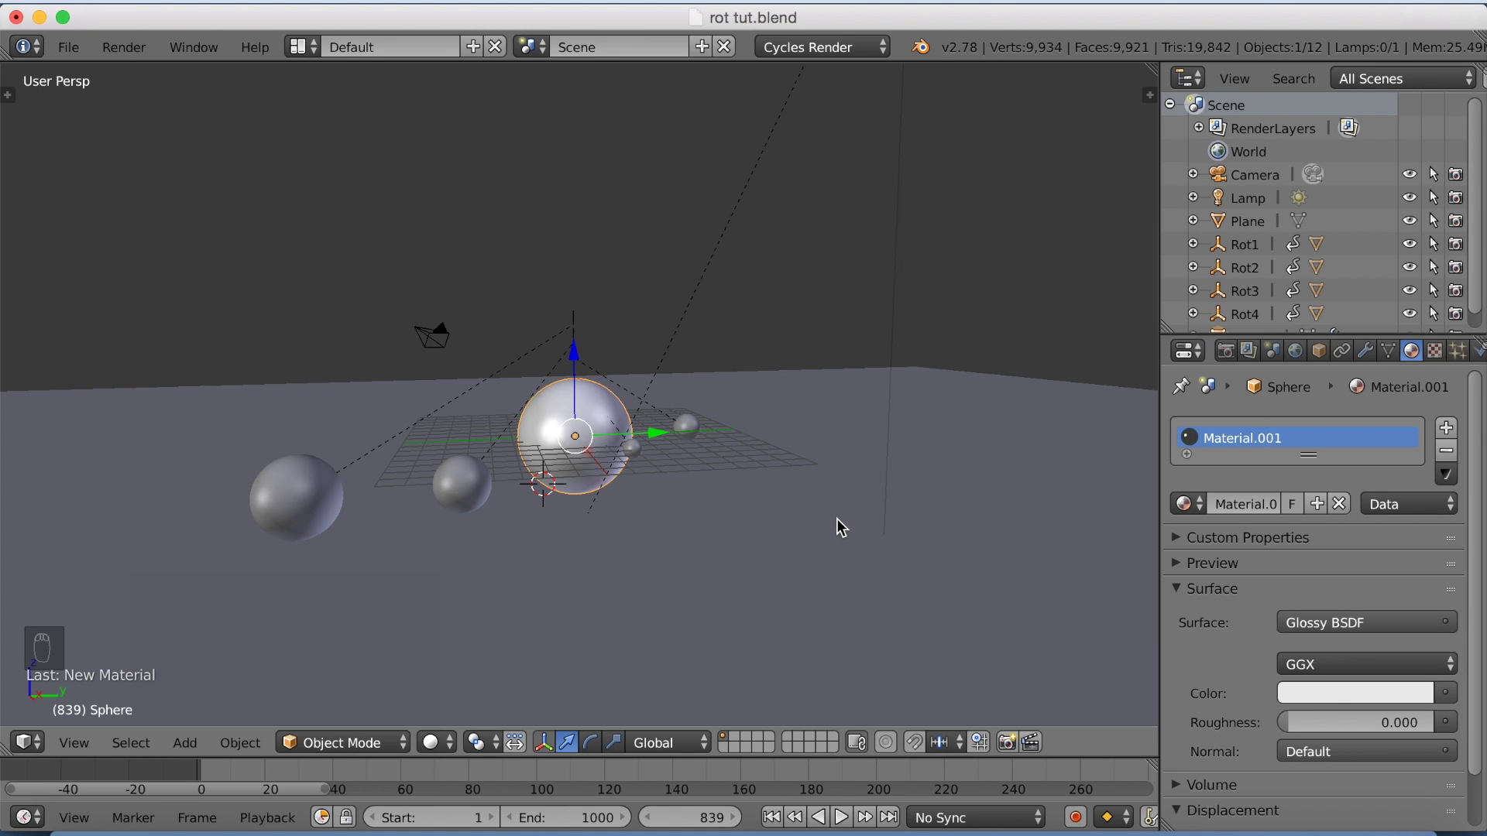
In the rendered view, set the central sphere's glossy roughness to about 0.127 and its colour to orange
key(shift+z)
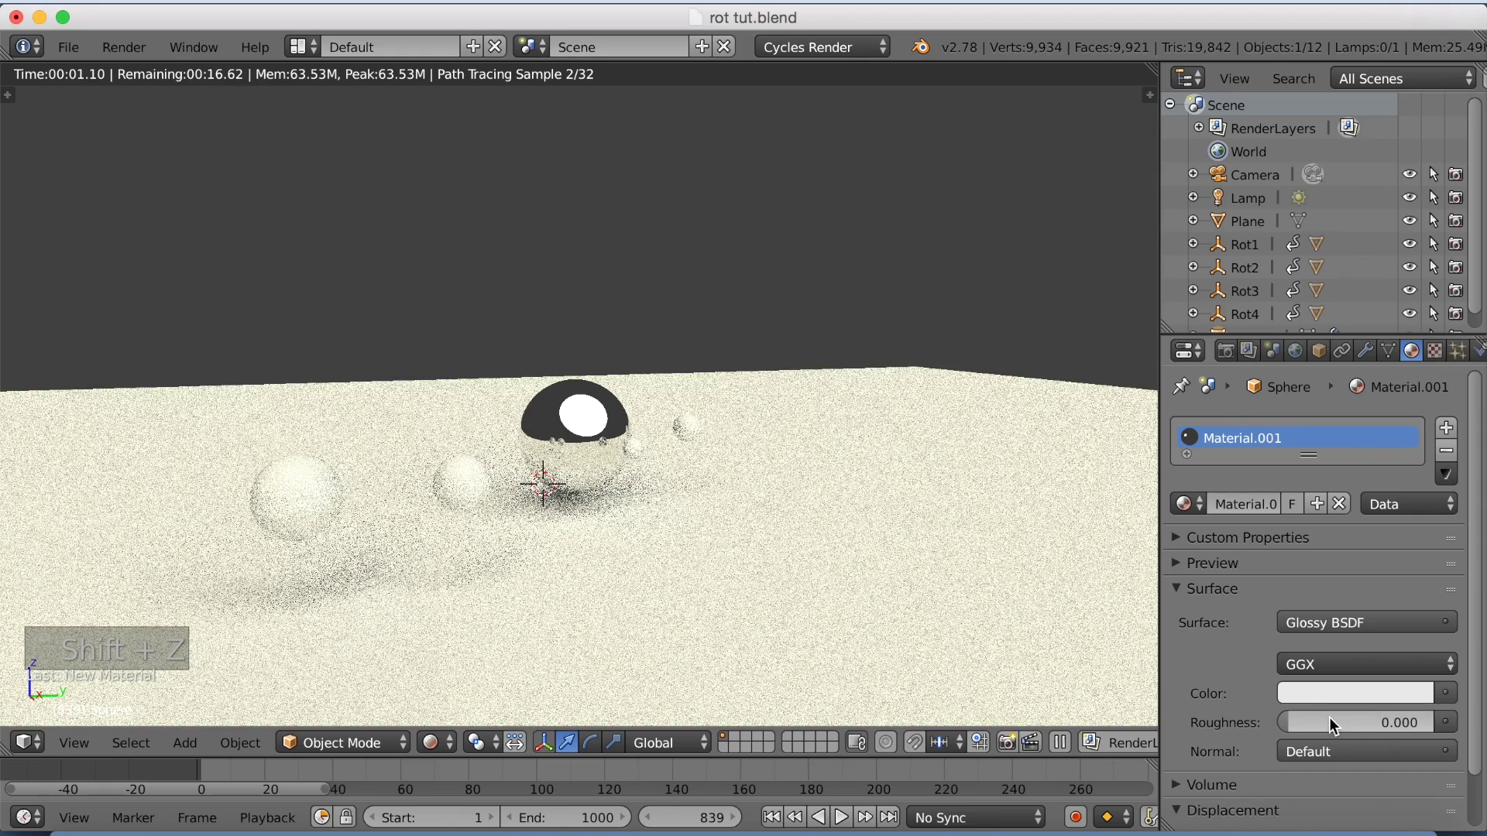
drag(1294, 721, 1350, 722)
click(1313, 685)
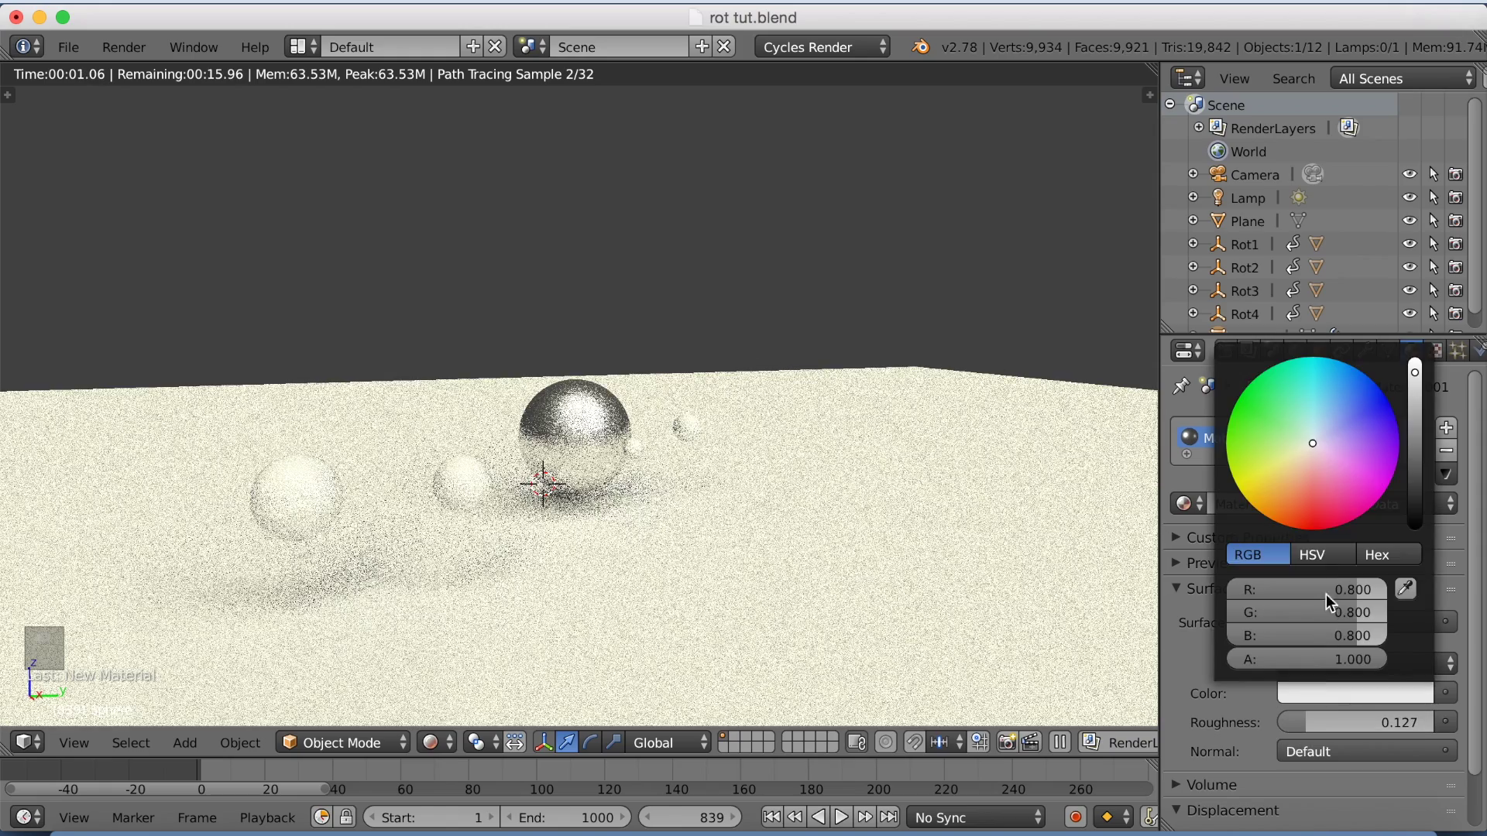
drag(1287, 505, 1278, 517)
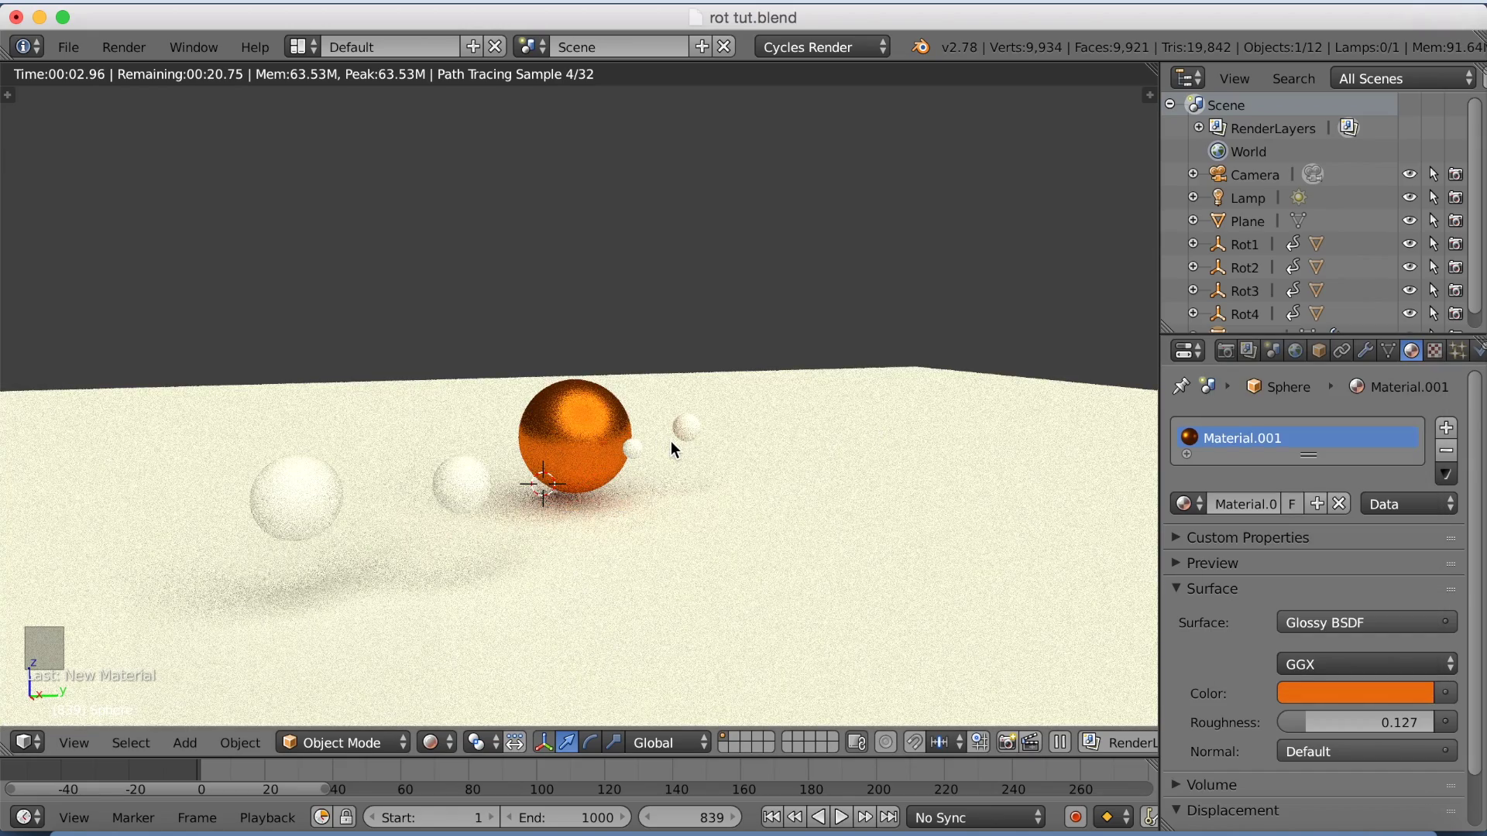
Give the small sphere closest to the central sphere a new Diffuse BSDF material coloured light blue
scroll(698, 436, up, 2)
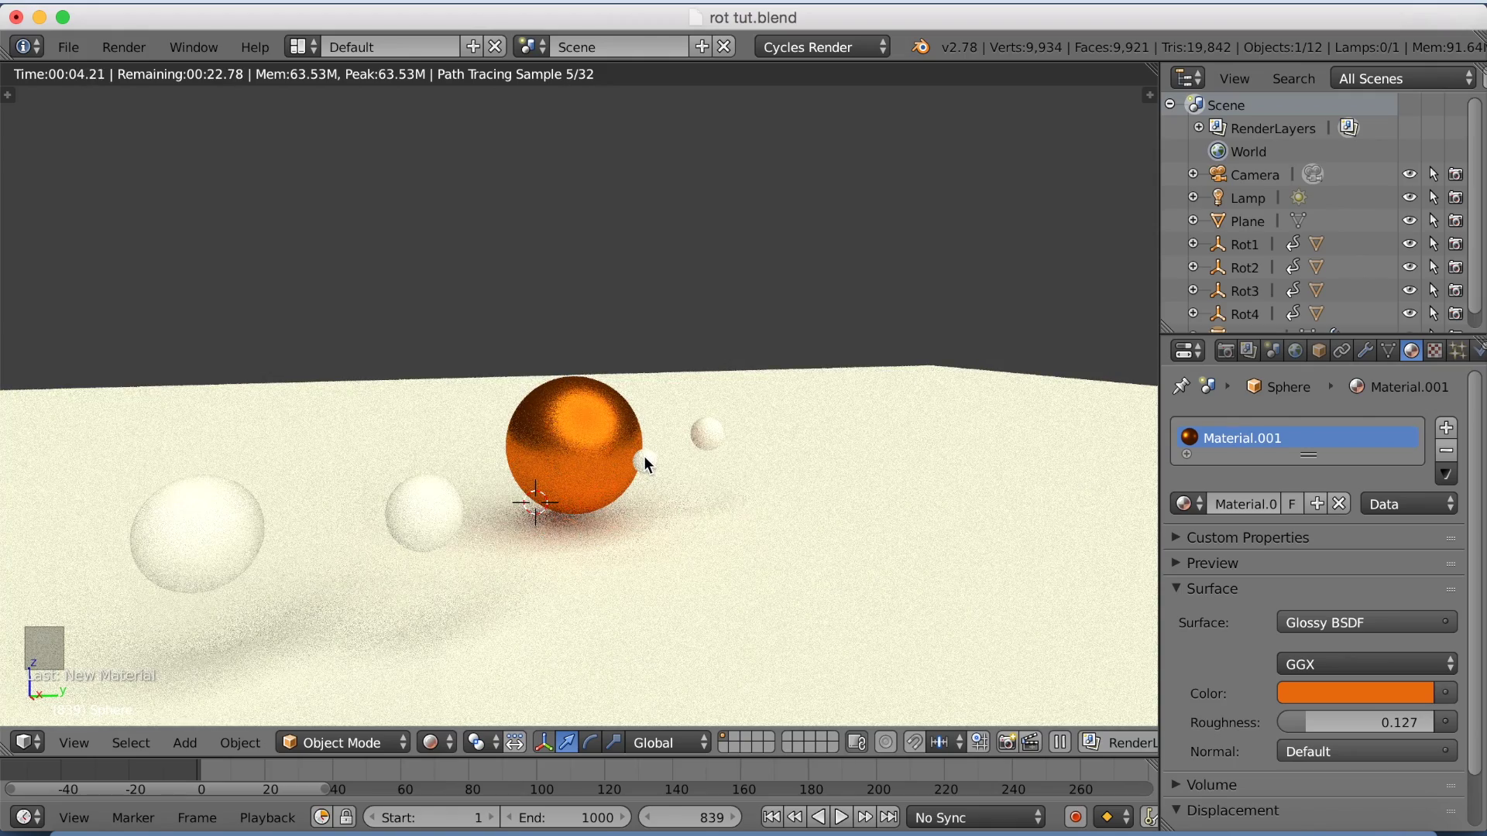
right_click(645, 459)
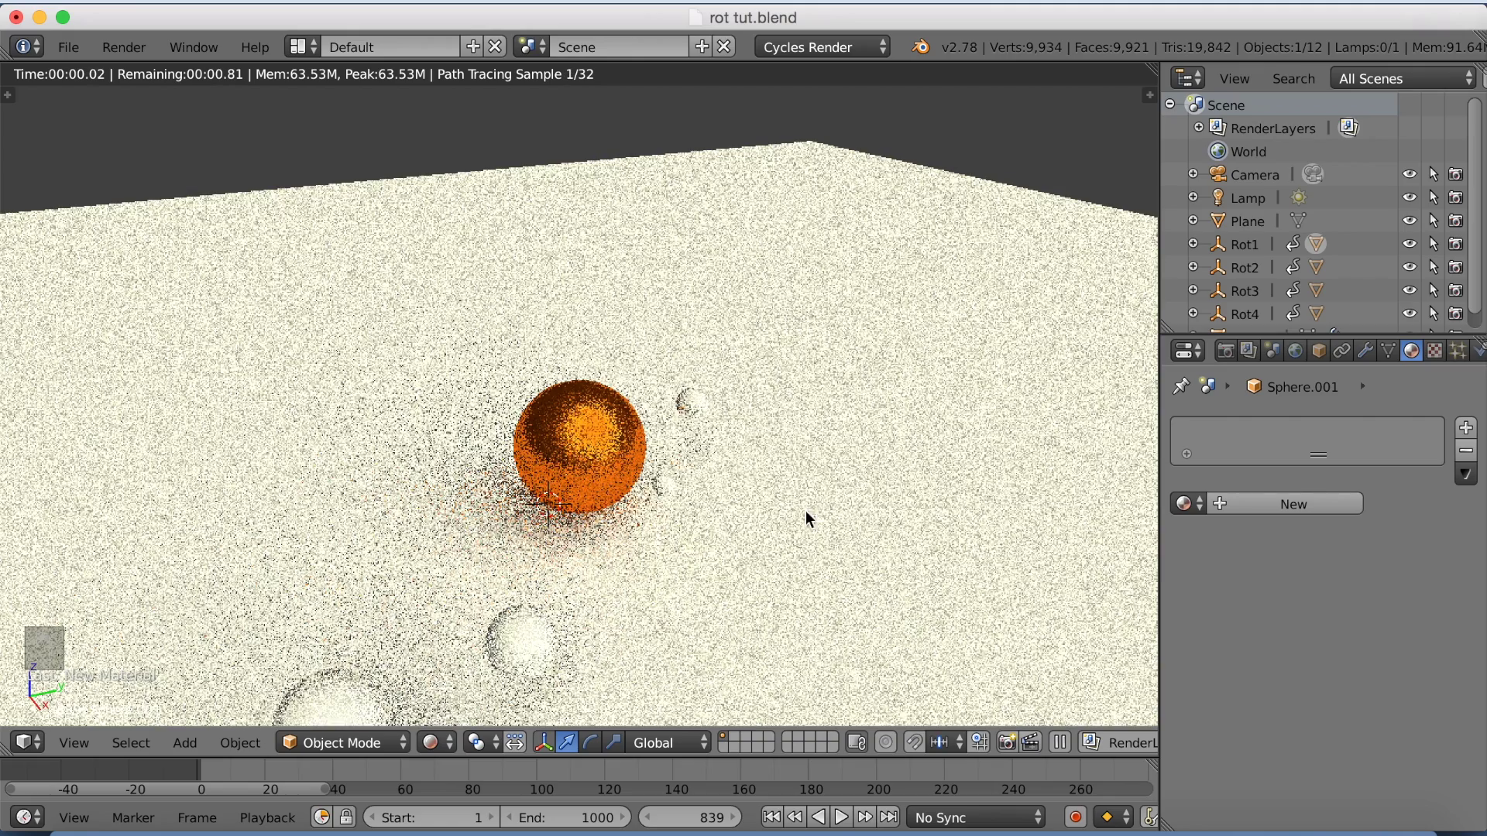
click(1242, 506)
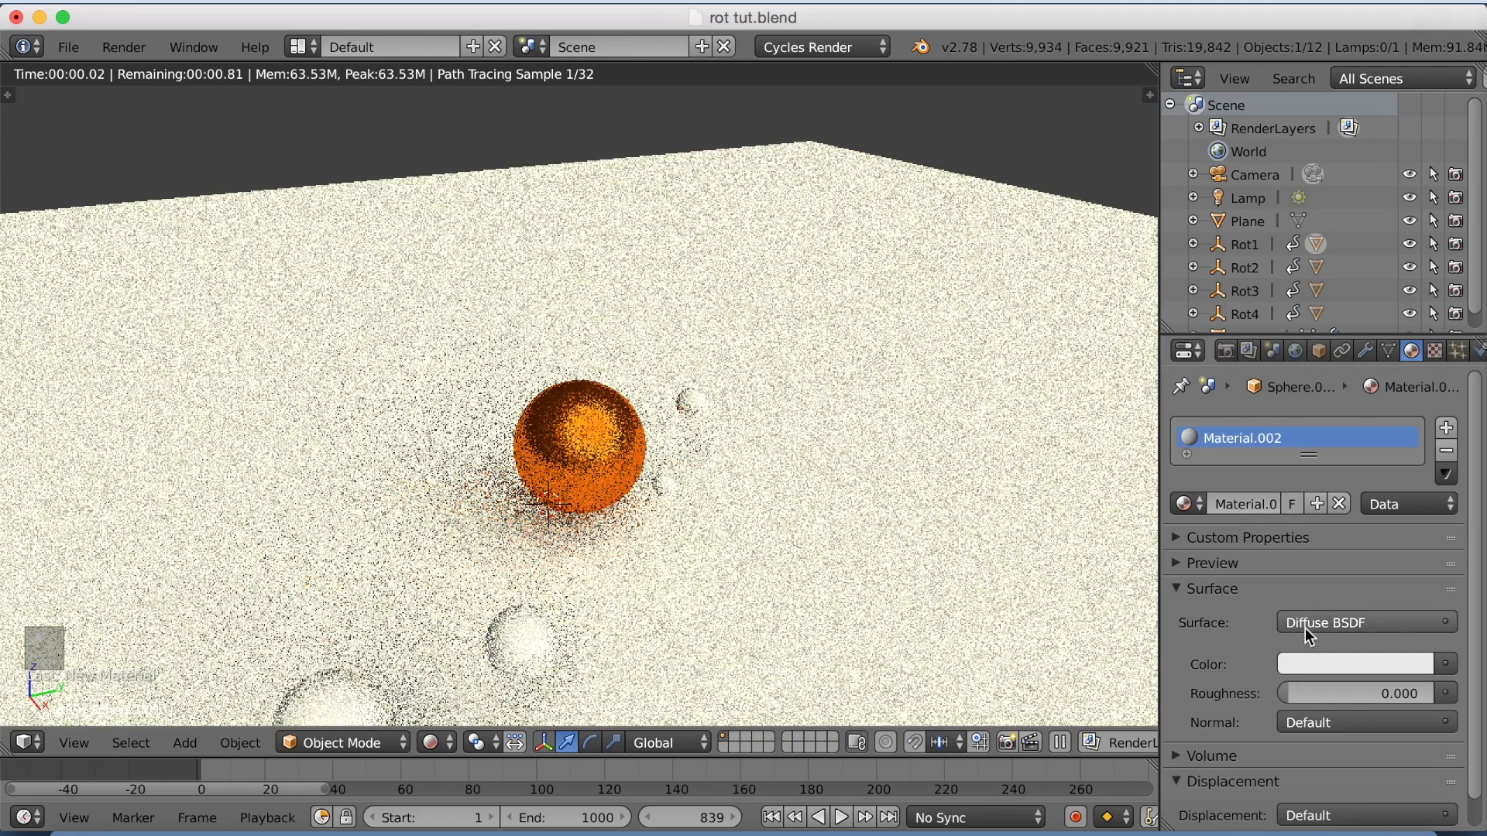
click(1322, 665)
click(1342, 372)
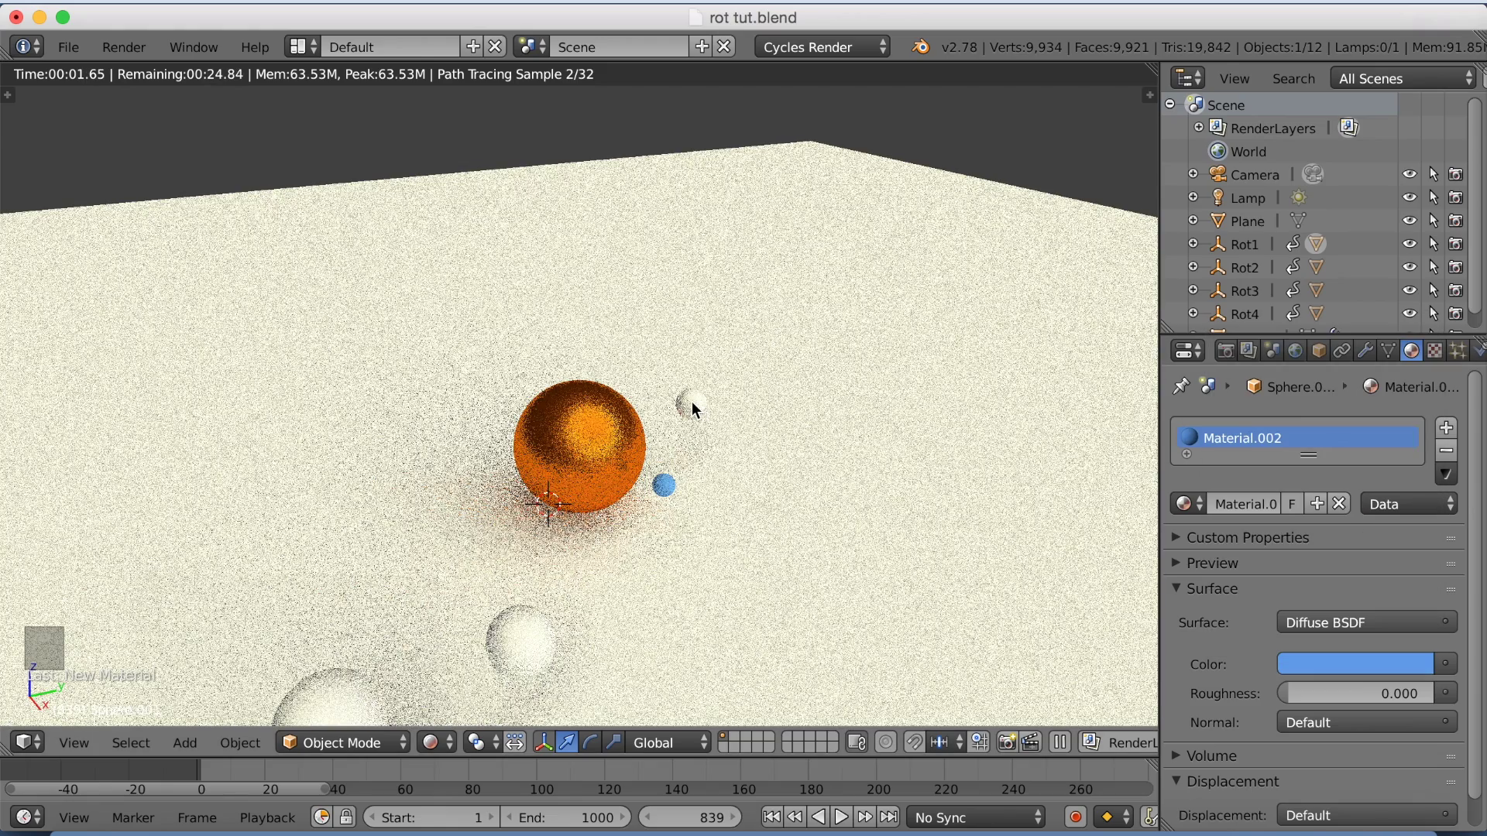
Give the second small sphere out from the centre a new Diffuse BSDF material coloured dark grey
right_click(692, 406)
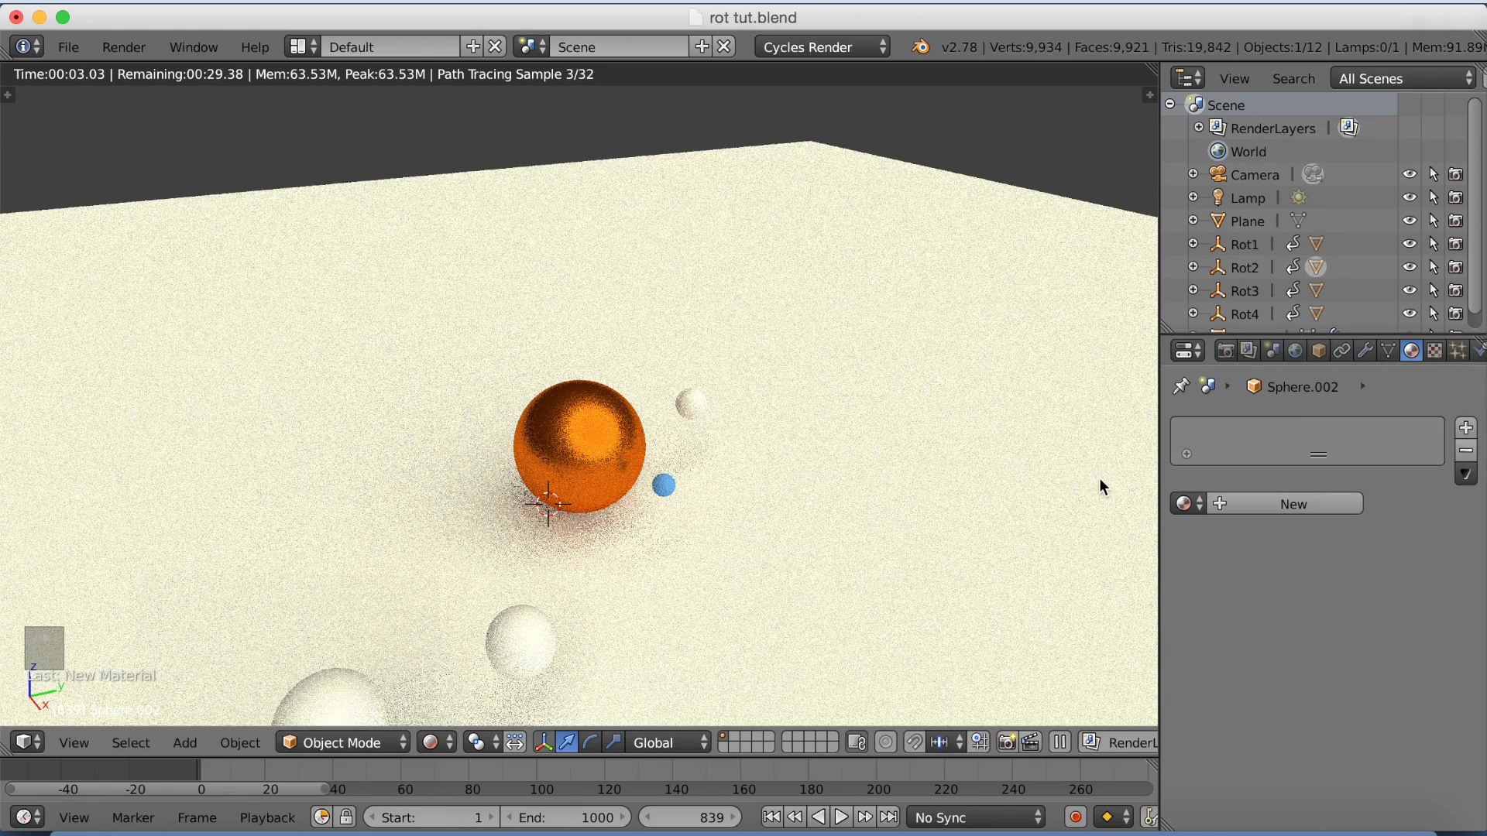
click(1248, 505)
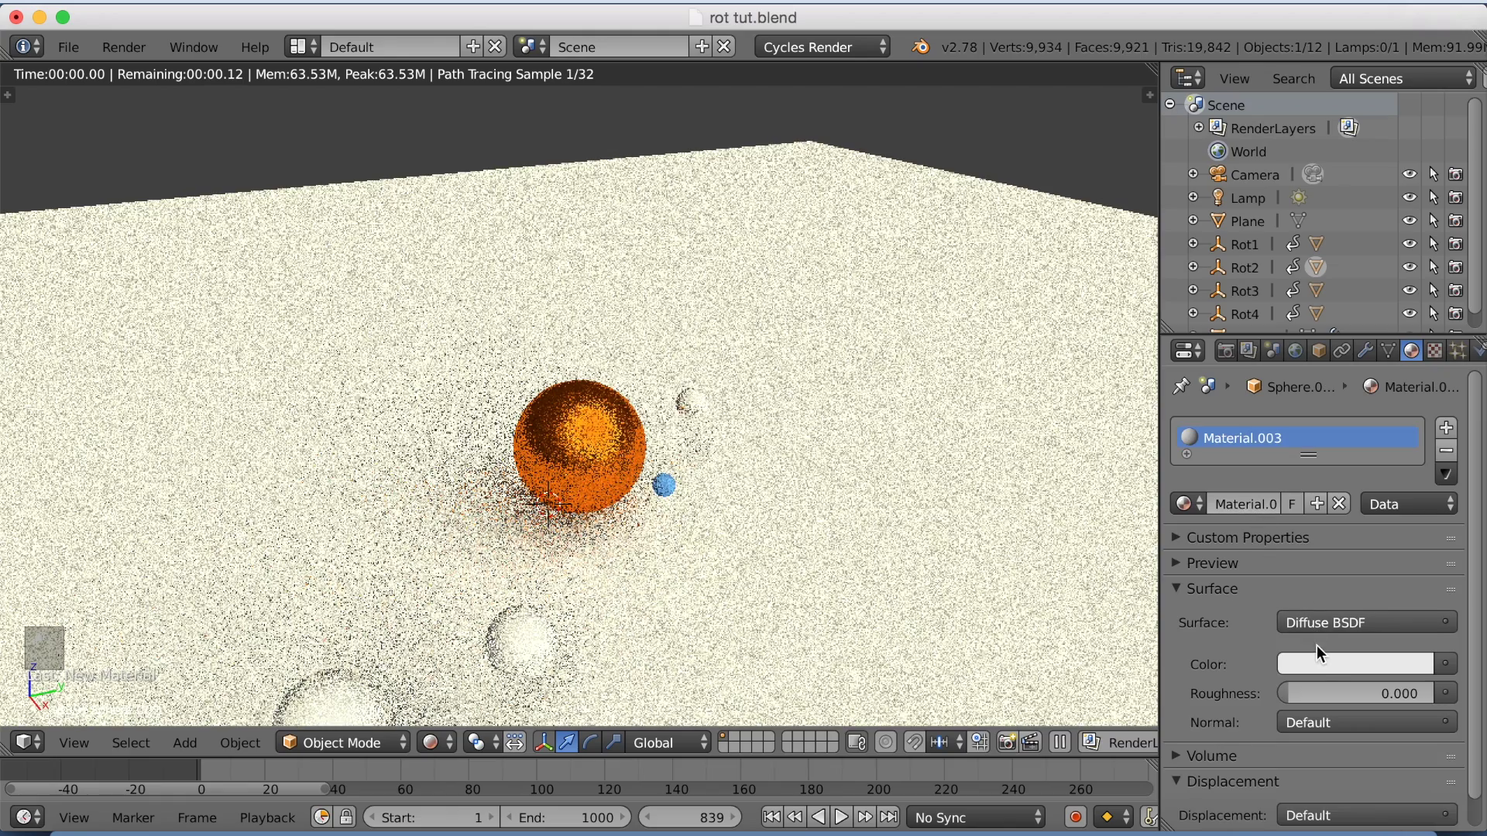
click(1314, 666)
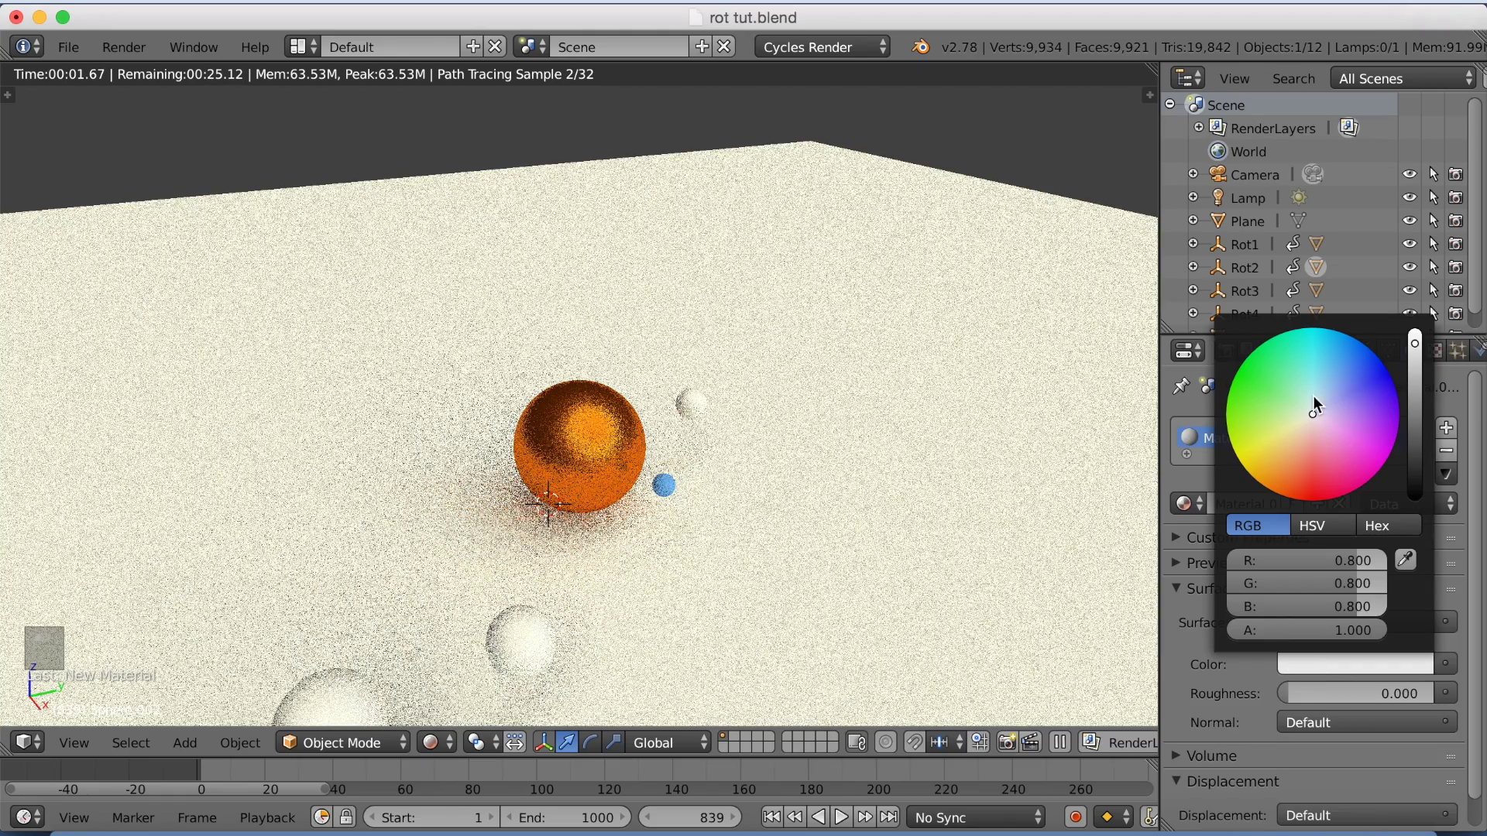
drag(1416, 387, 1415, 431)
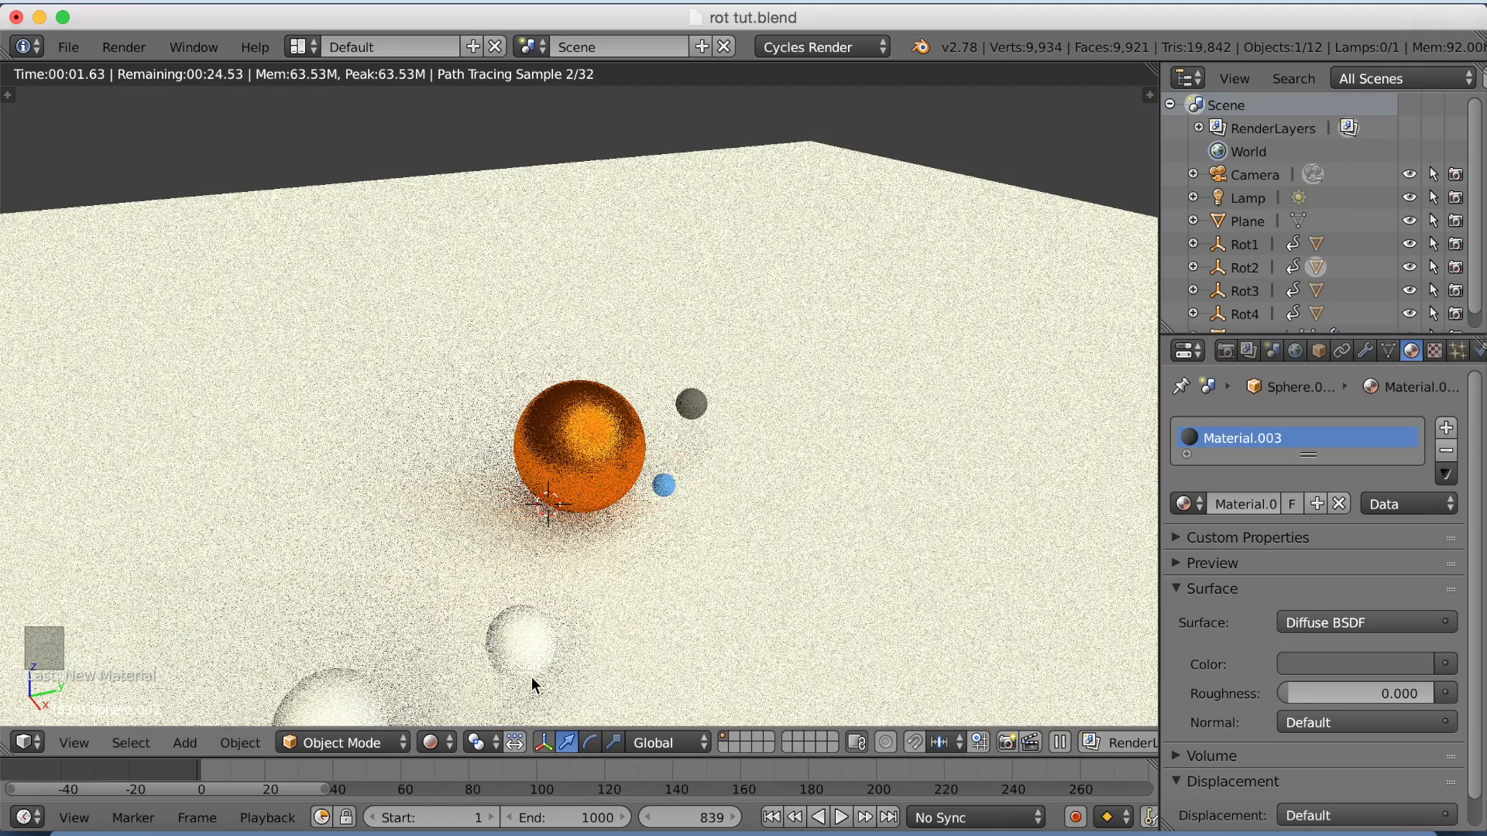
Give the third small sphere a new Diffuse BSDF material coloured pink, about R 0.800, G 0.281, B 0.307
click(1339, 505)
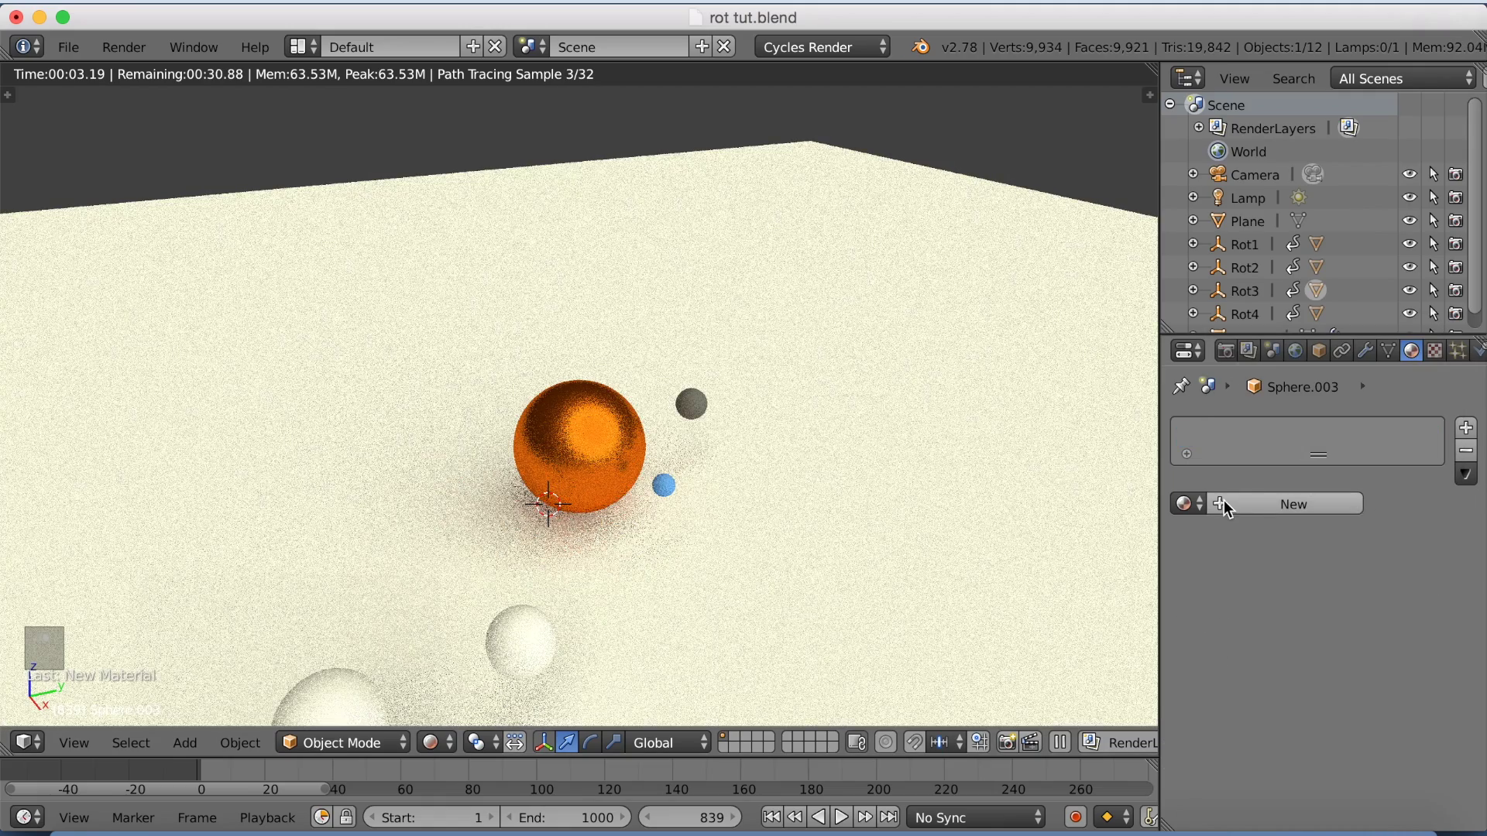
click(1224, 505)
click(1303, 660)
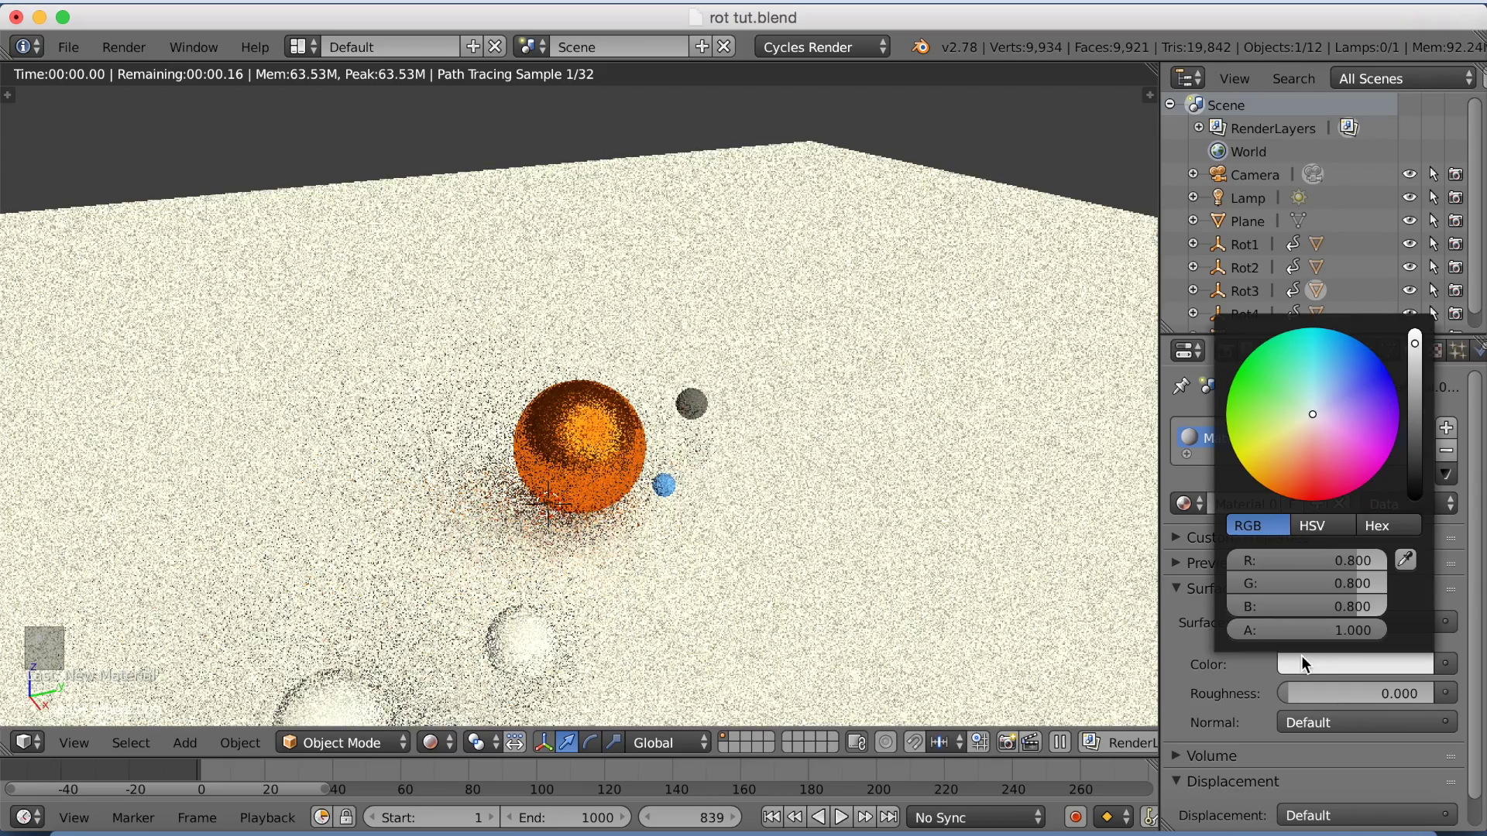
drag(1320, 399, 1327, 387)
drag(1329, 386, 1316, 447)
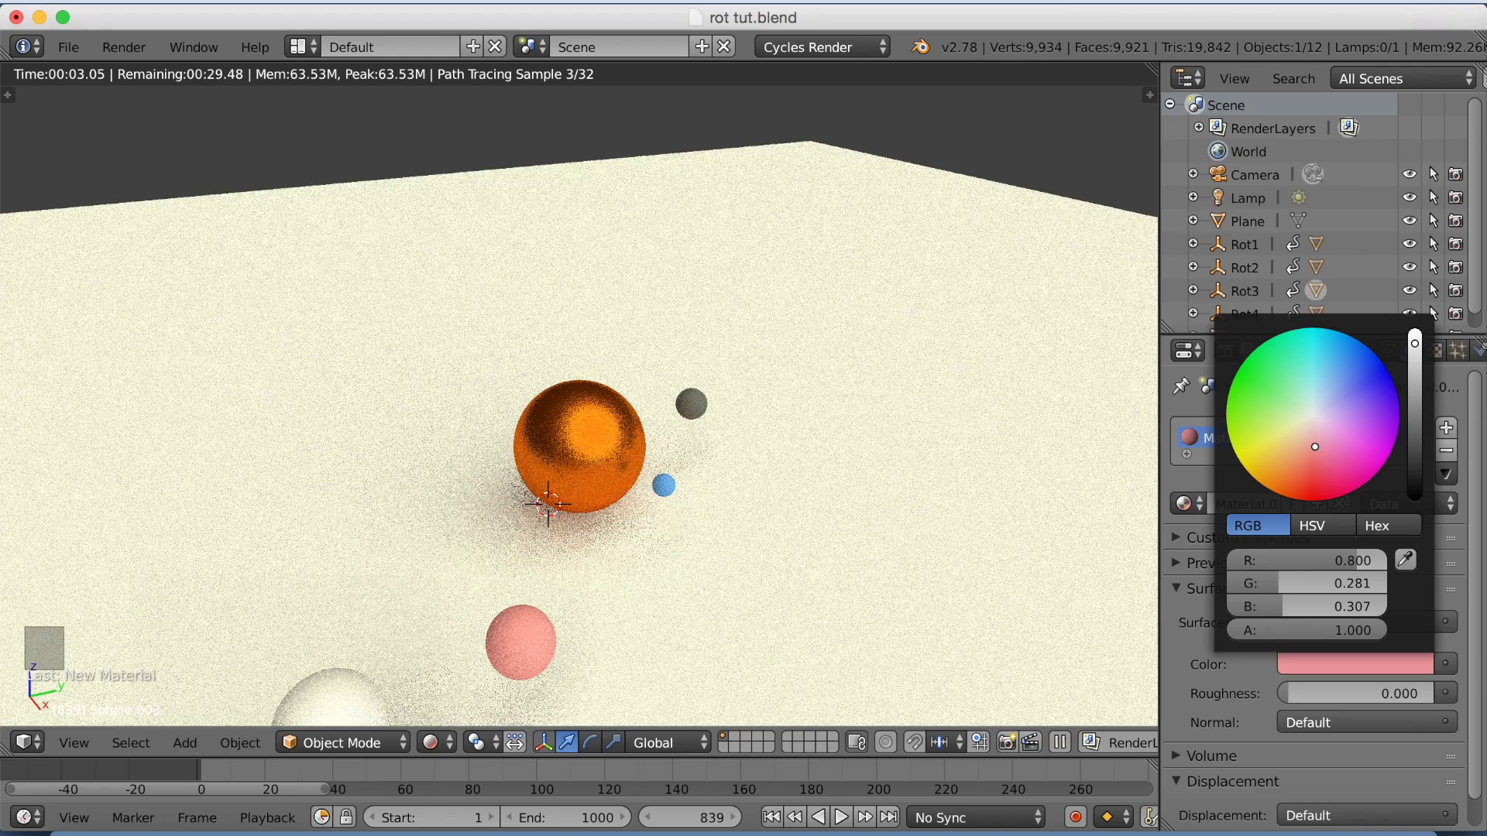
Give the outermost and largest of the orbiting spheres a new Diffuse BSDF material coloured medium blue
right_click(332, 692)
scroll(668, 579, down, 1)
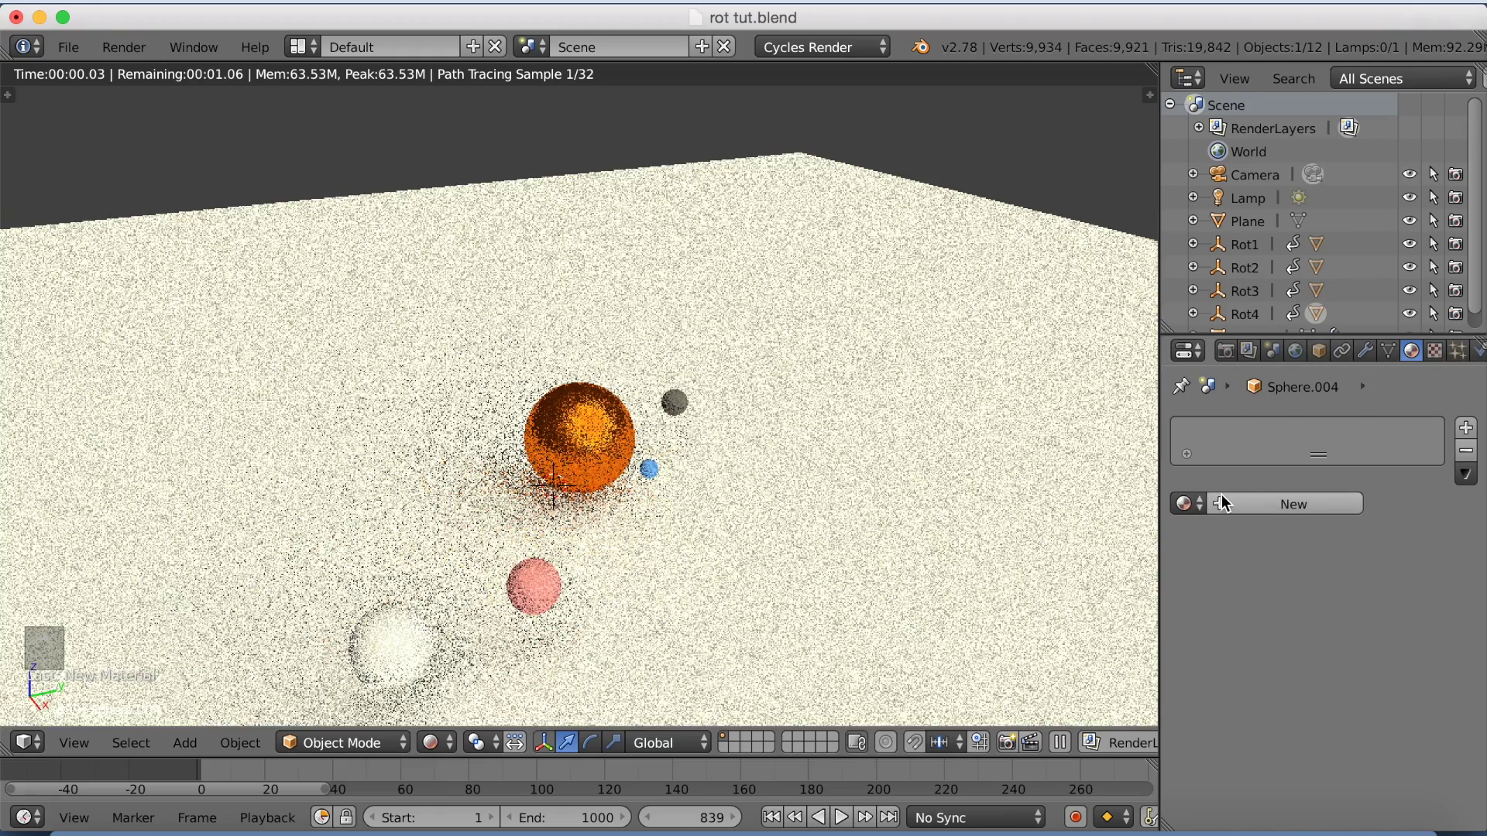
click(1222, 500)
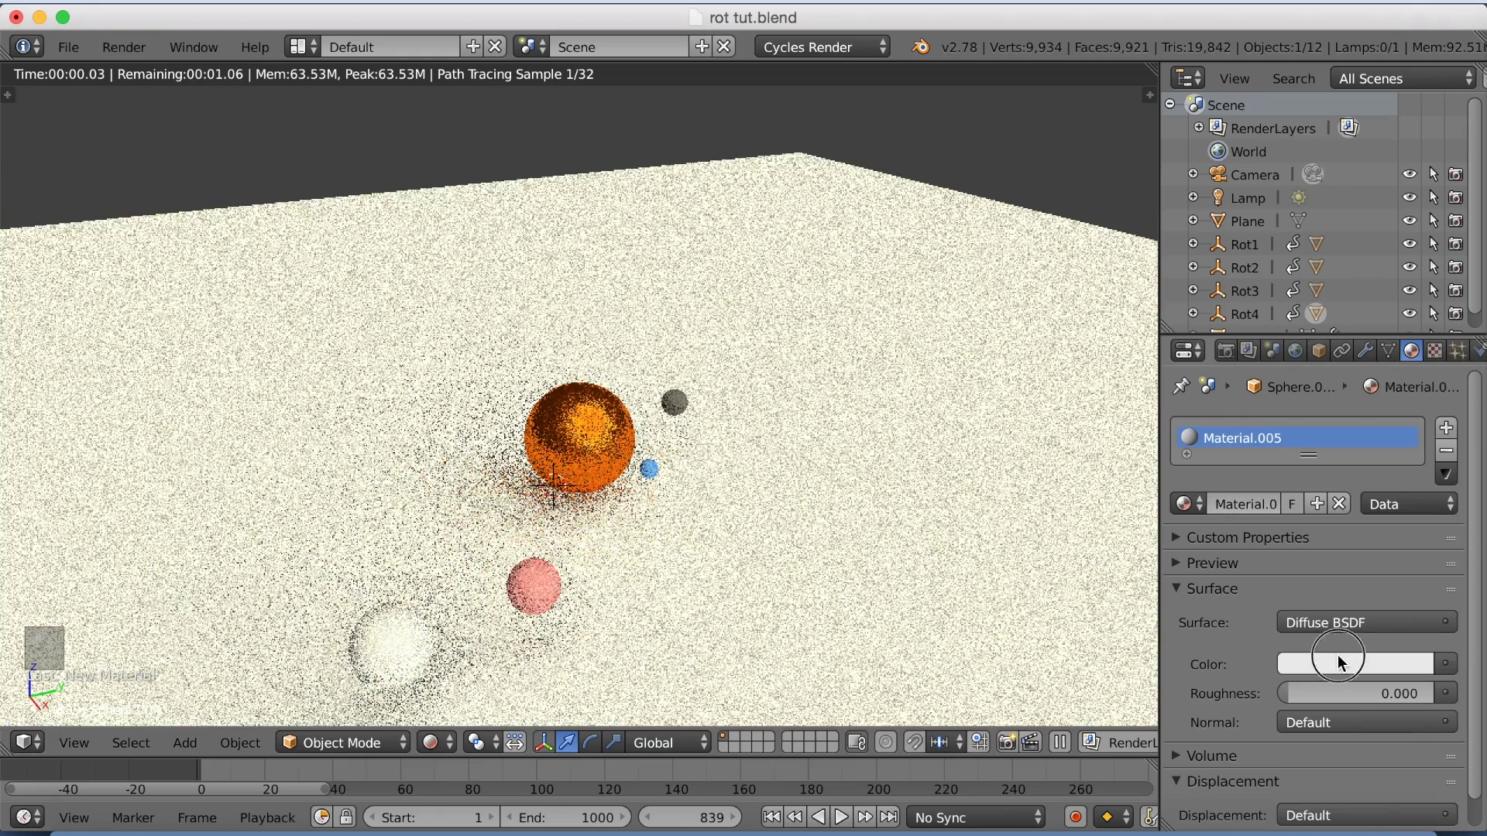
click(1337, 663)
click(1352, 375)
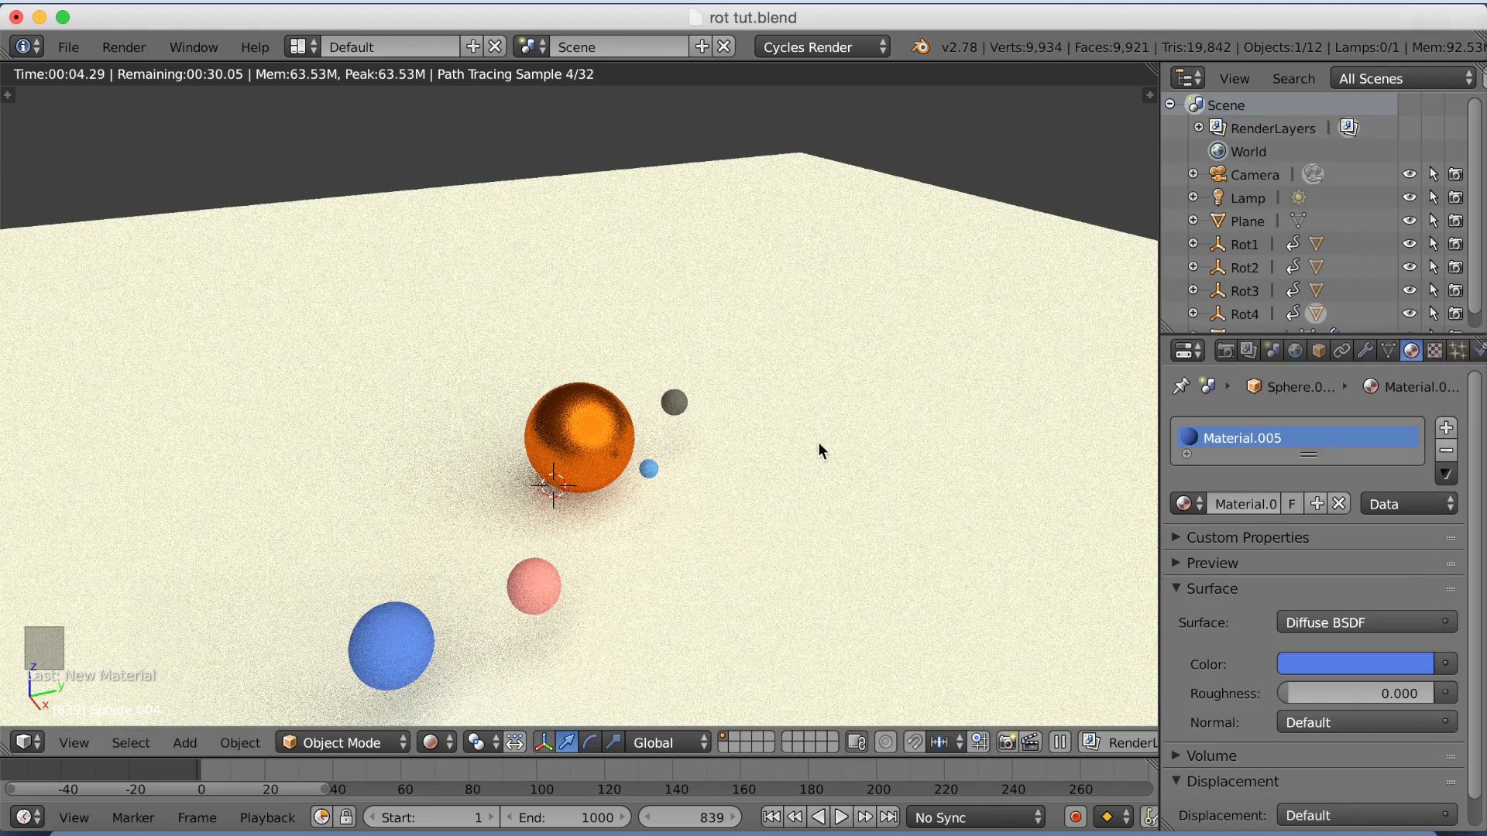
Give the floor plane a new Diffuse BSDF material in a muted purplish grey
right_click(794, 373)
click(1298, 500)
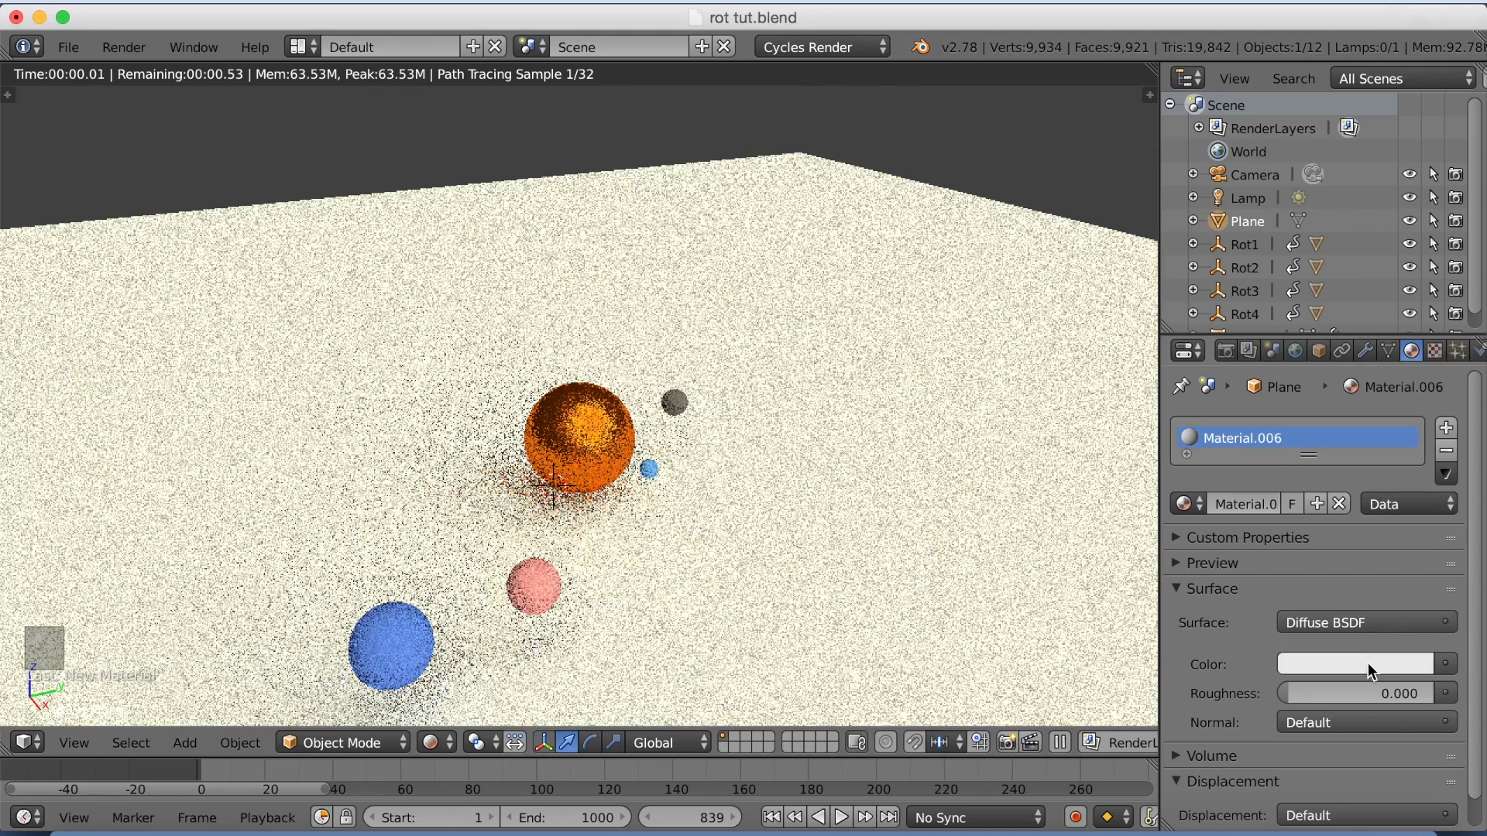
click(1368, 663)
drag(1409, 406, 1315, 416)
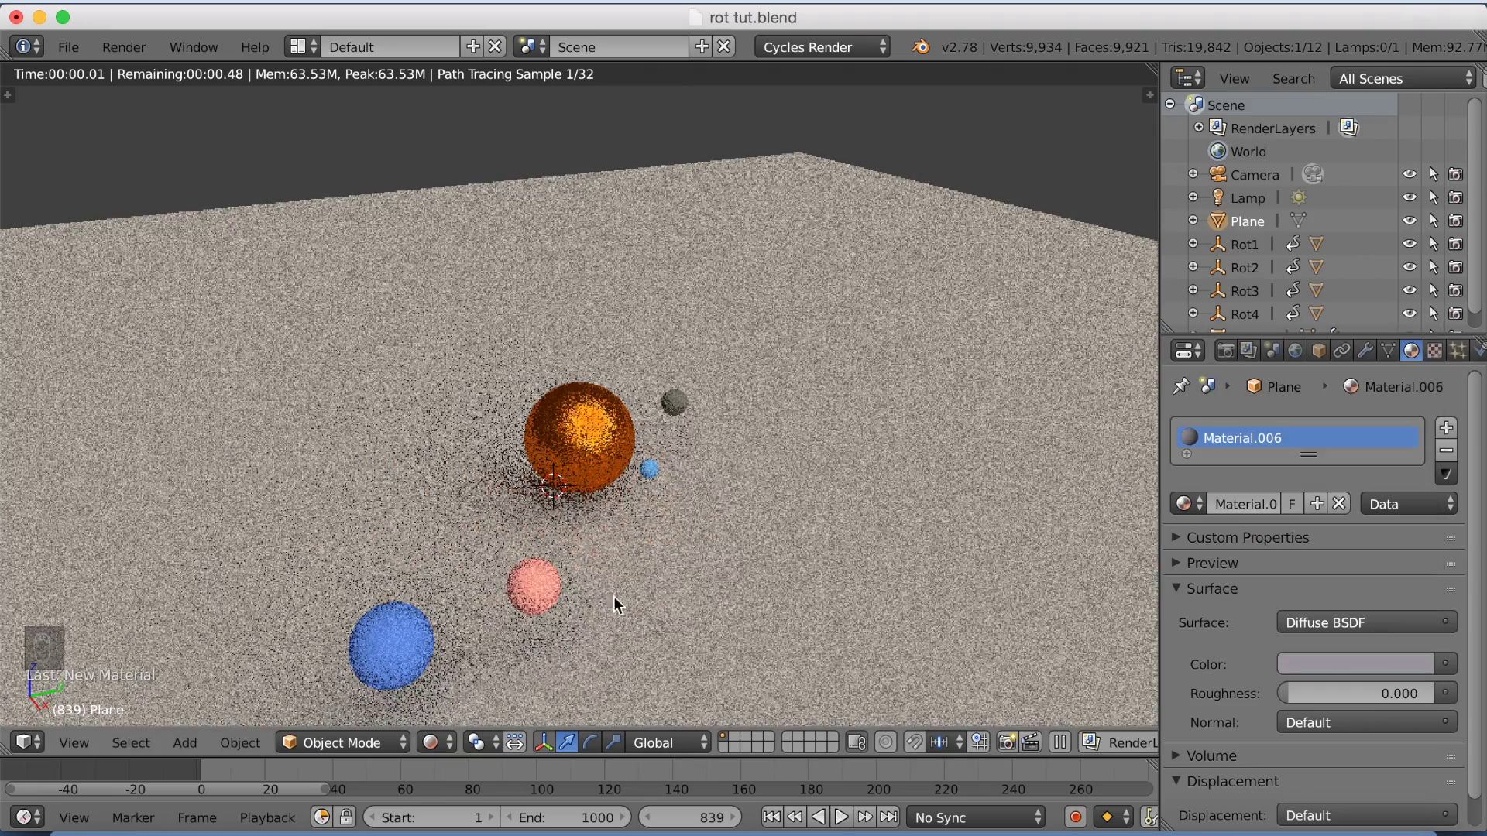
Look through the camera and reposition it with walk navigation so that all five spheres fit inside the frame
middle_drag(613, 596, 601, 536)
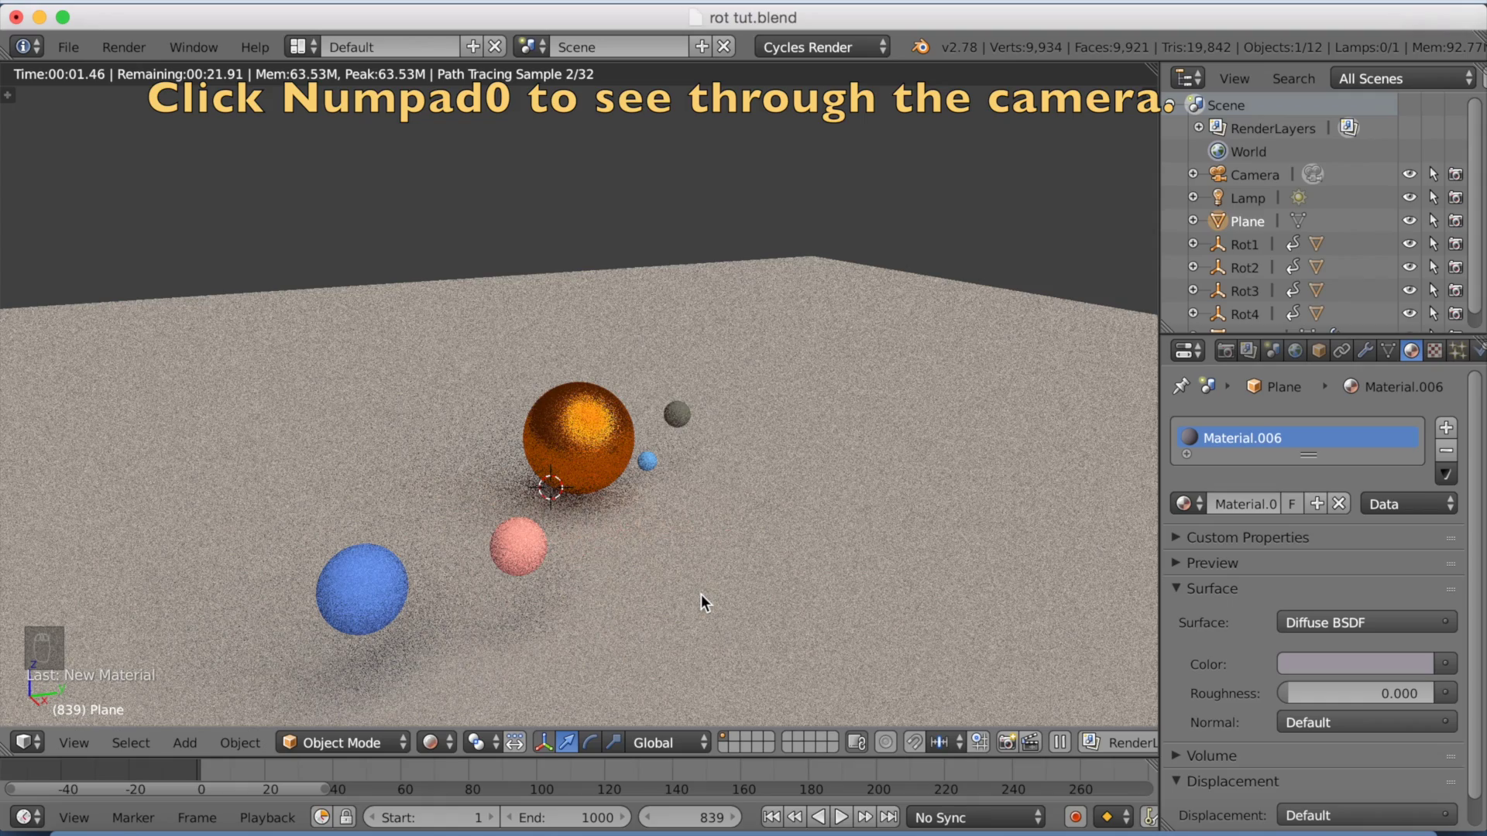
mouse_move(700, 594)
middle_down()
mouse_move(712, 564)
mouse_move(709, 601)
middle_up()
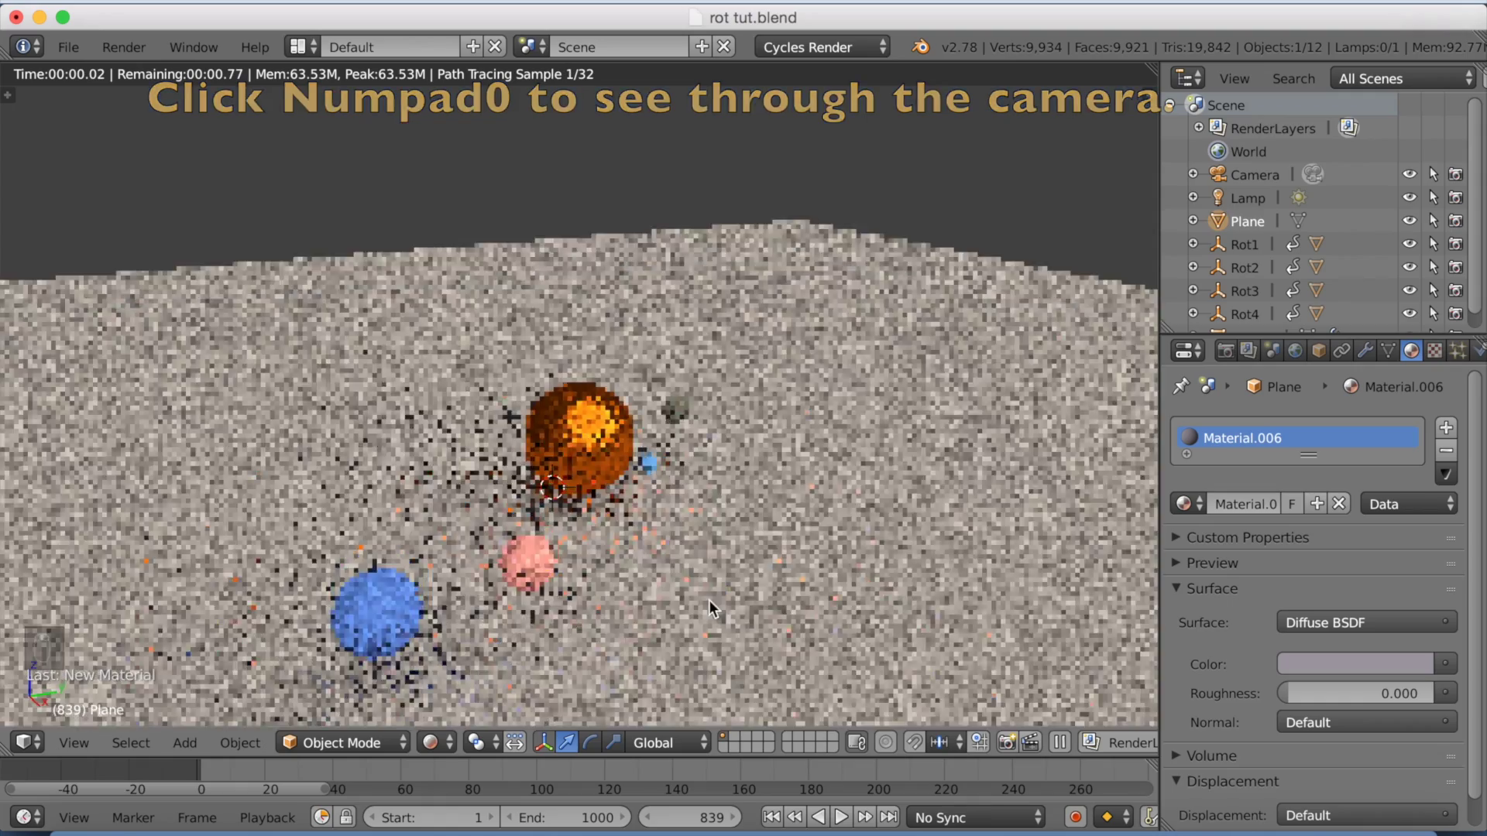
key(KP_0)
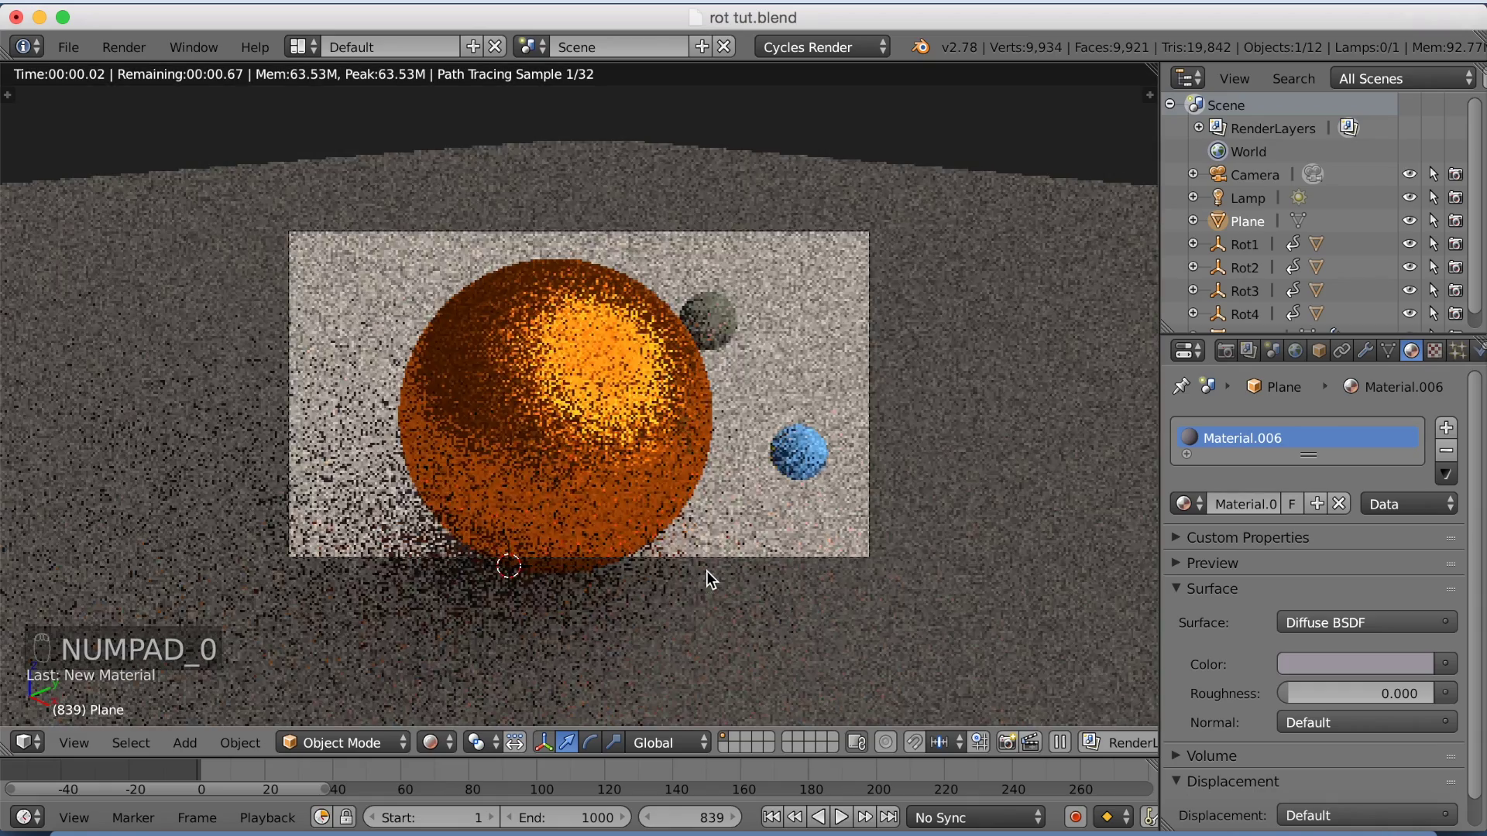
right_click(723, 231)
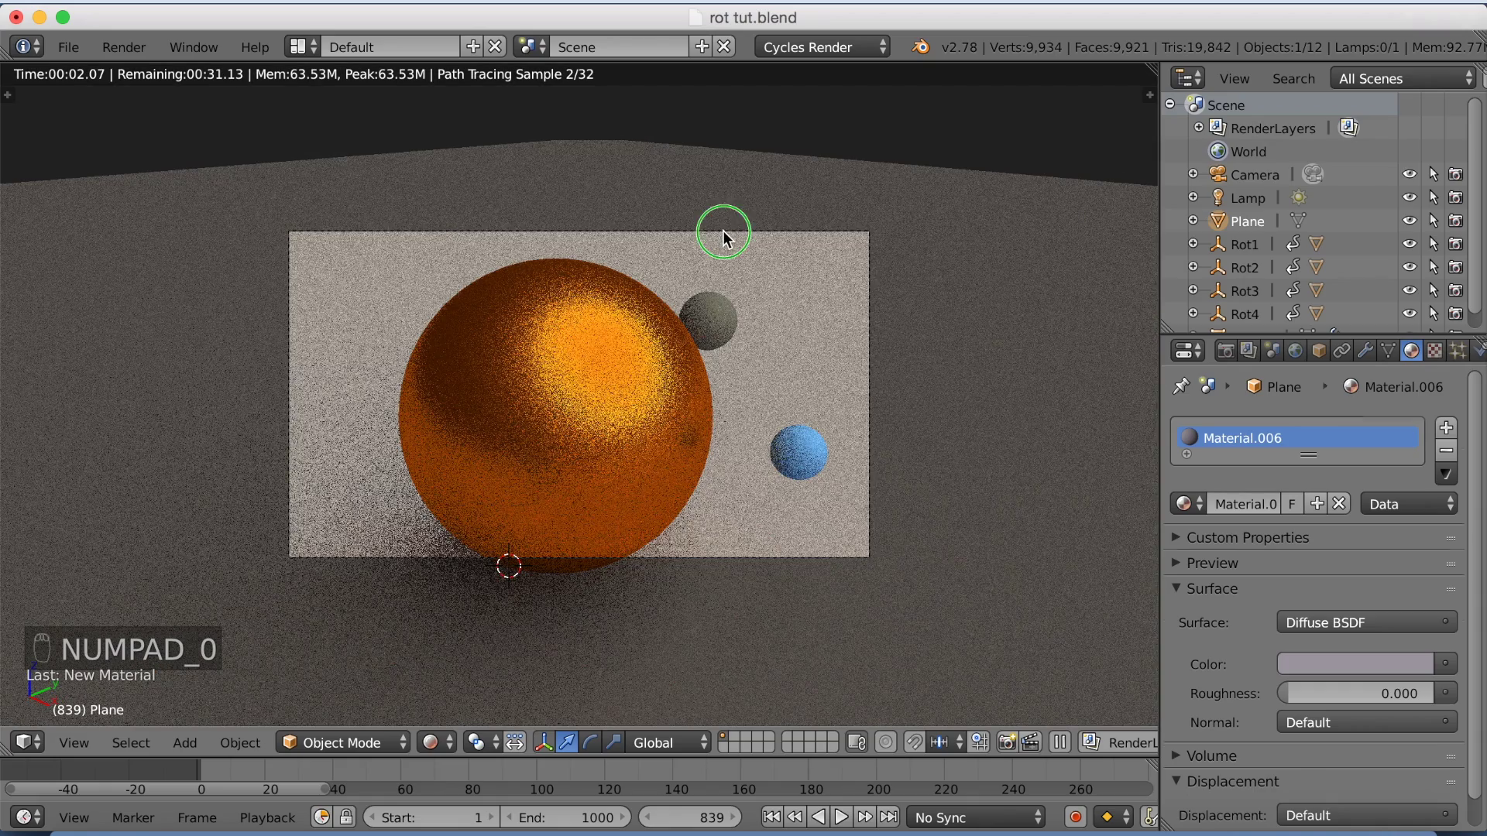
key(shift+f)
key(s)
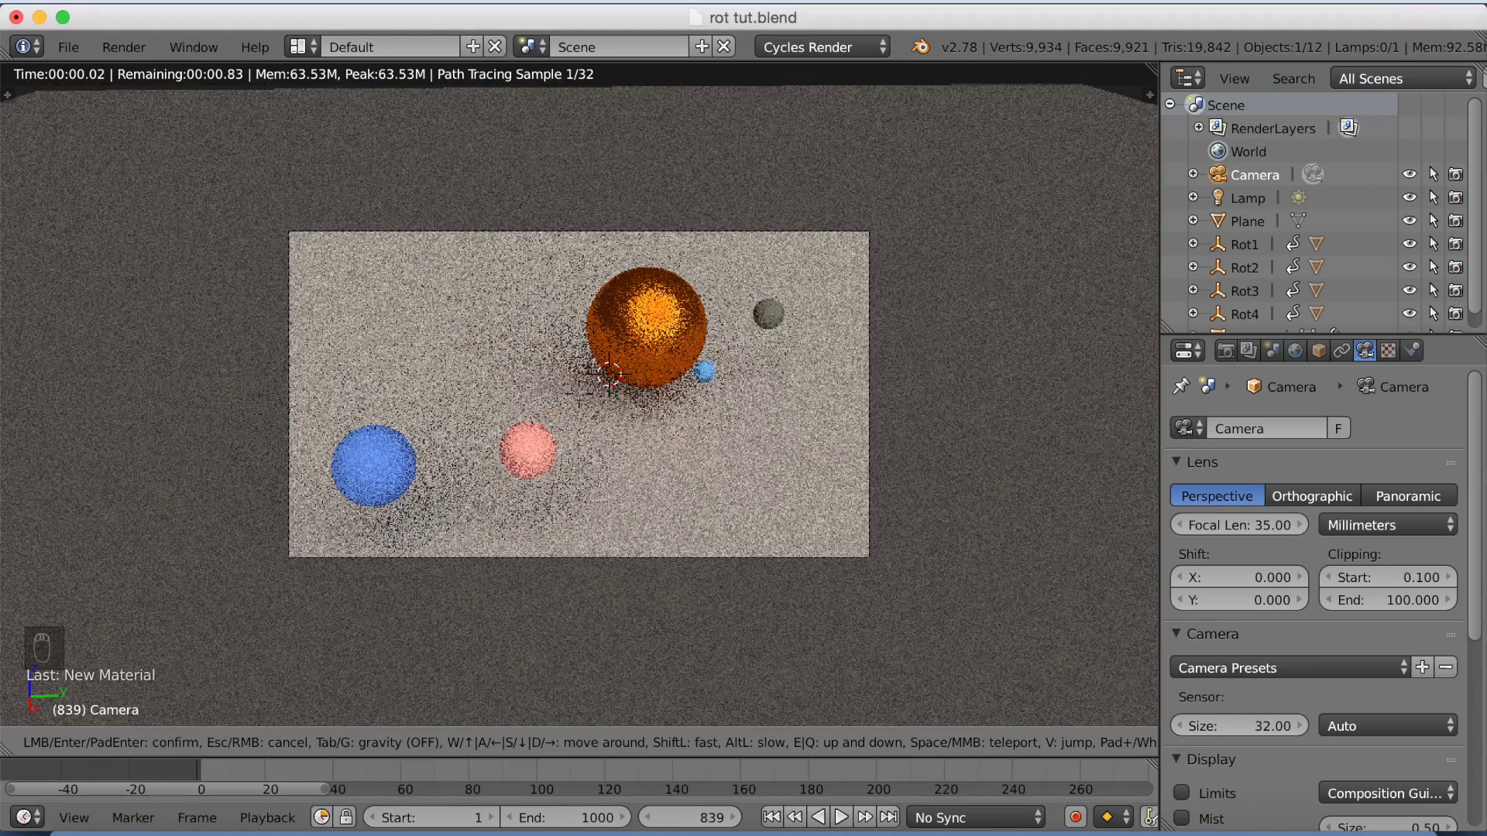
key(w)
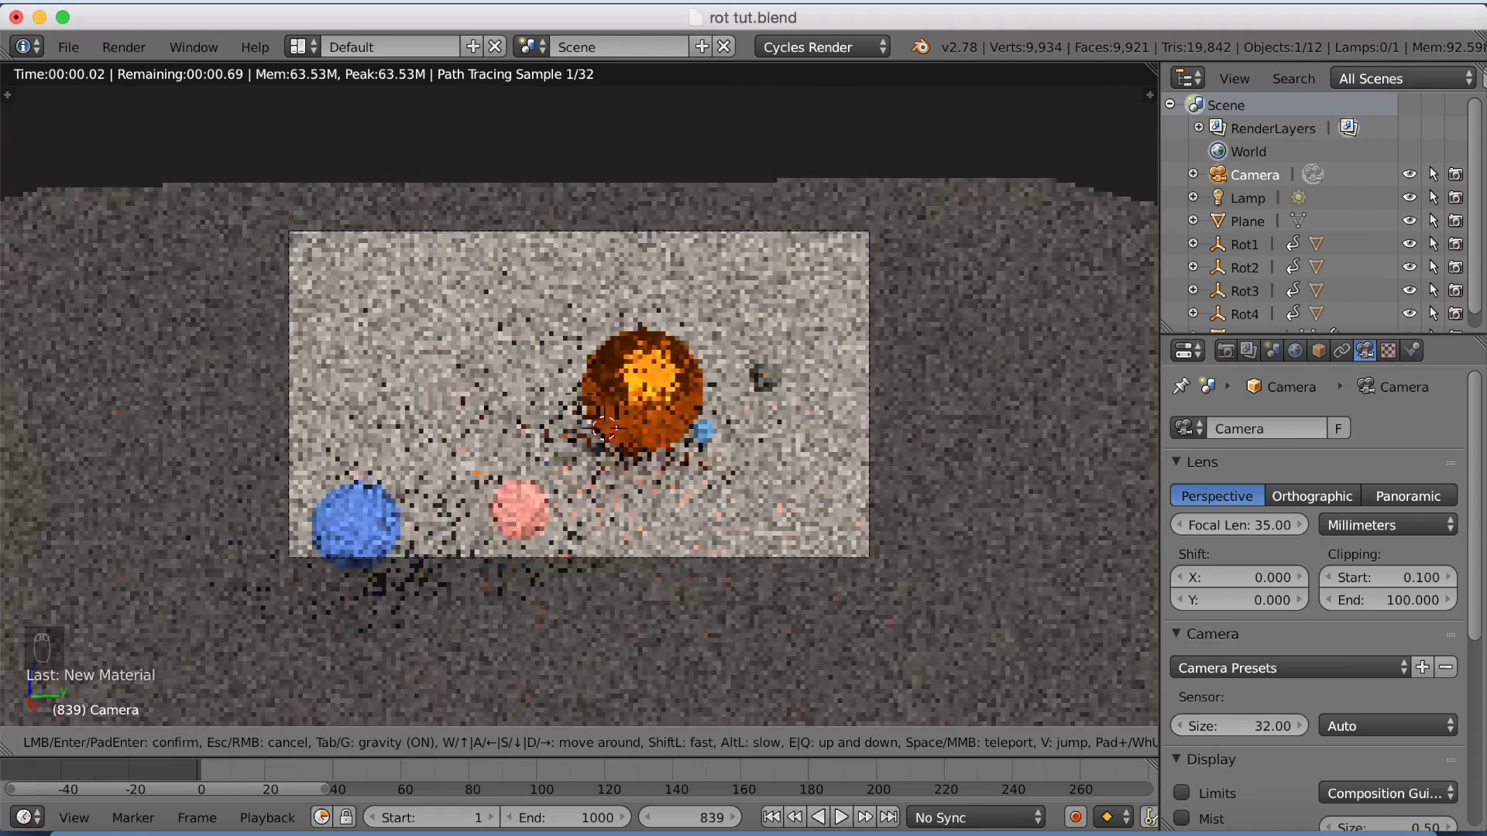
key(s)
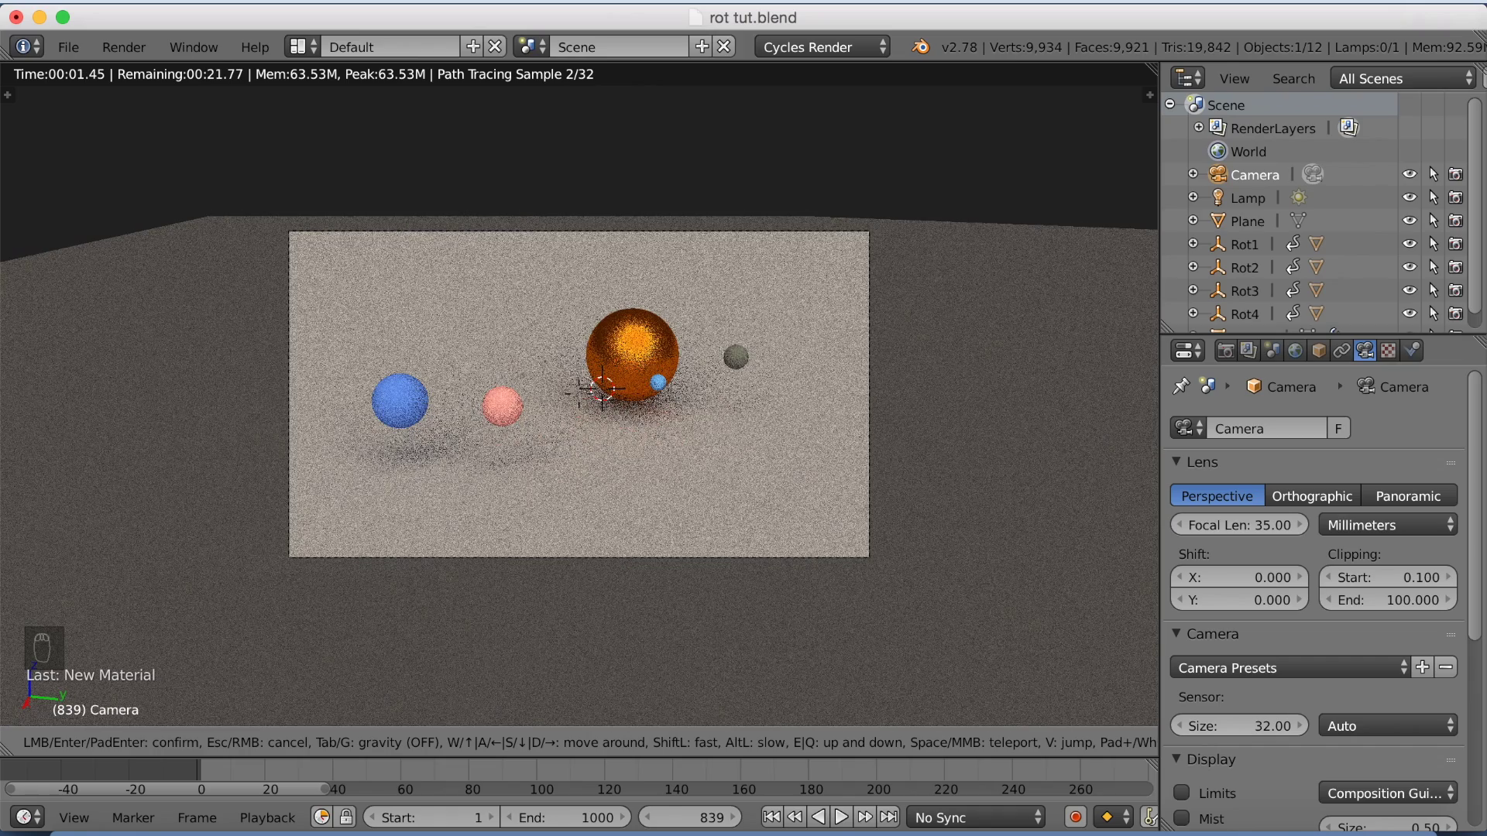
key(w)
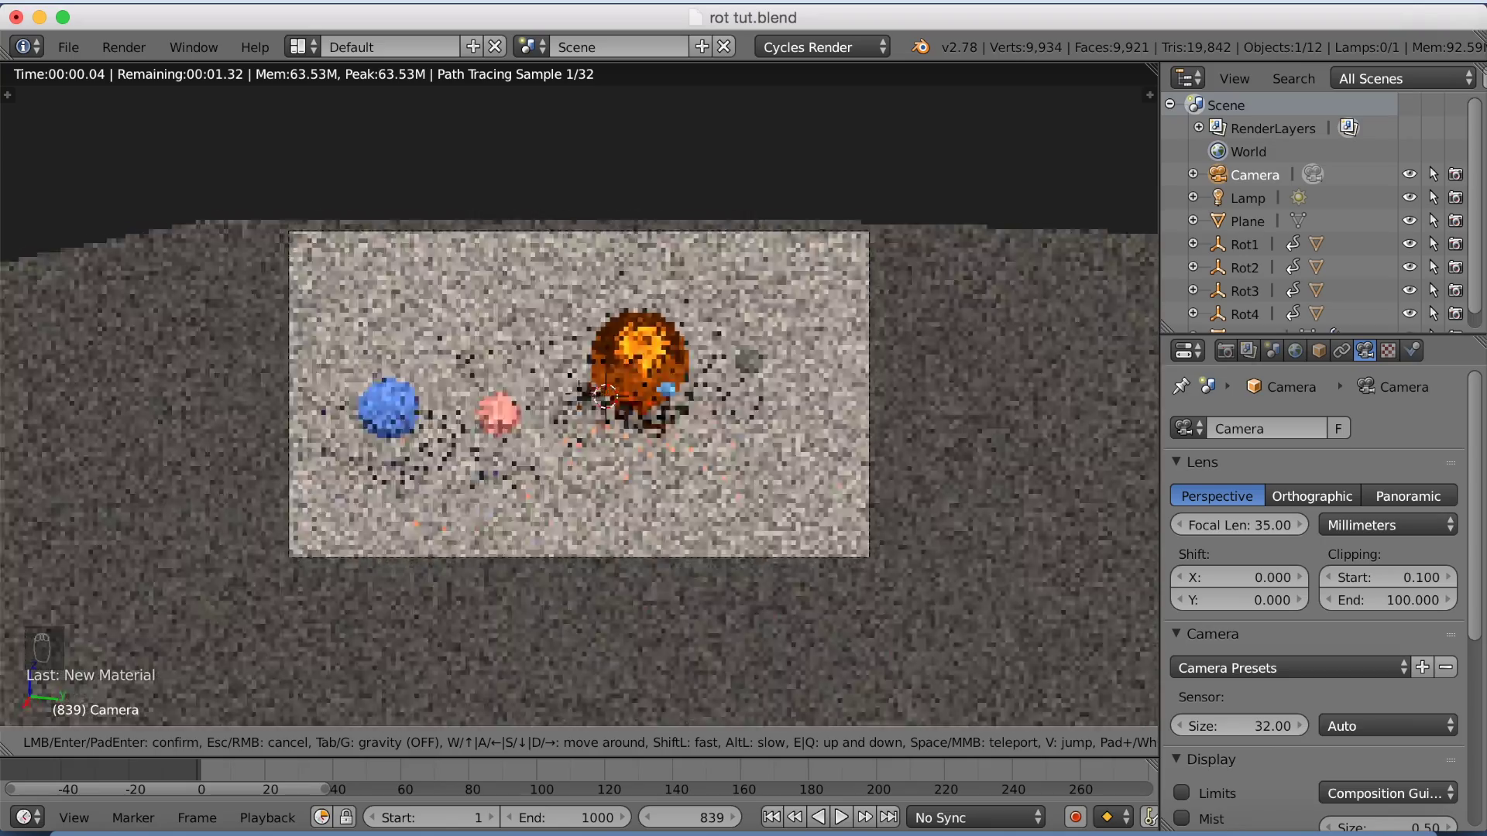
click(663, 582)
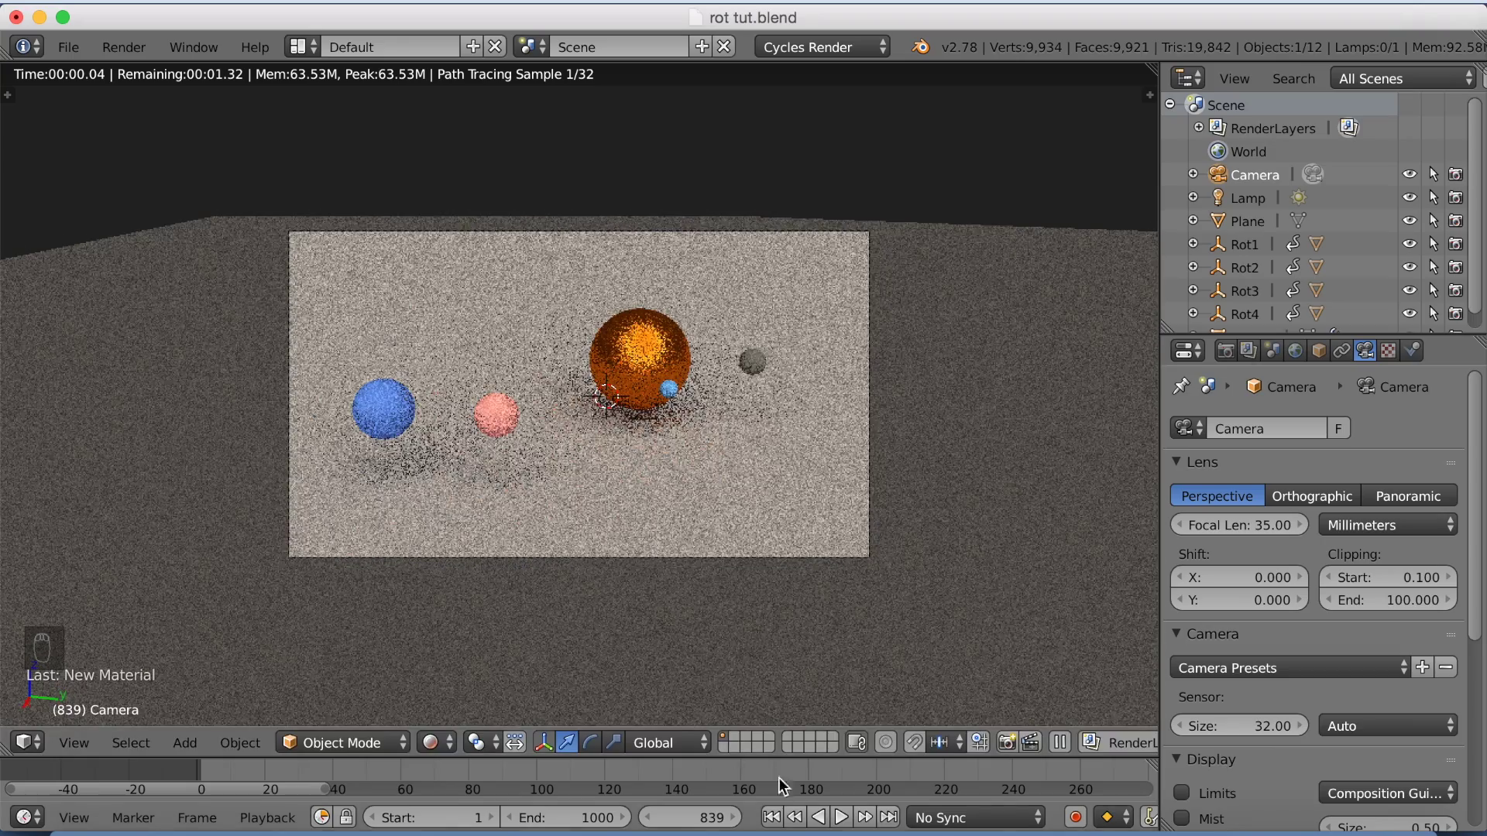
Play the orbit animation from frame 0 through the camera with solid viewport shading
drag(511, 767, 170, 763)
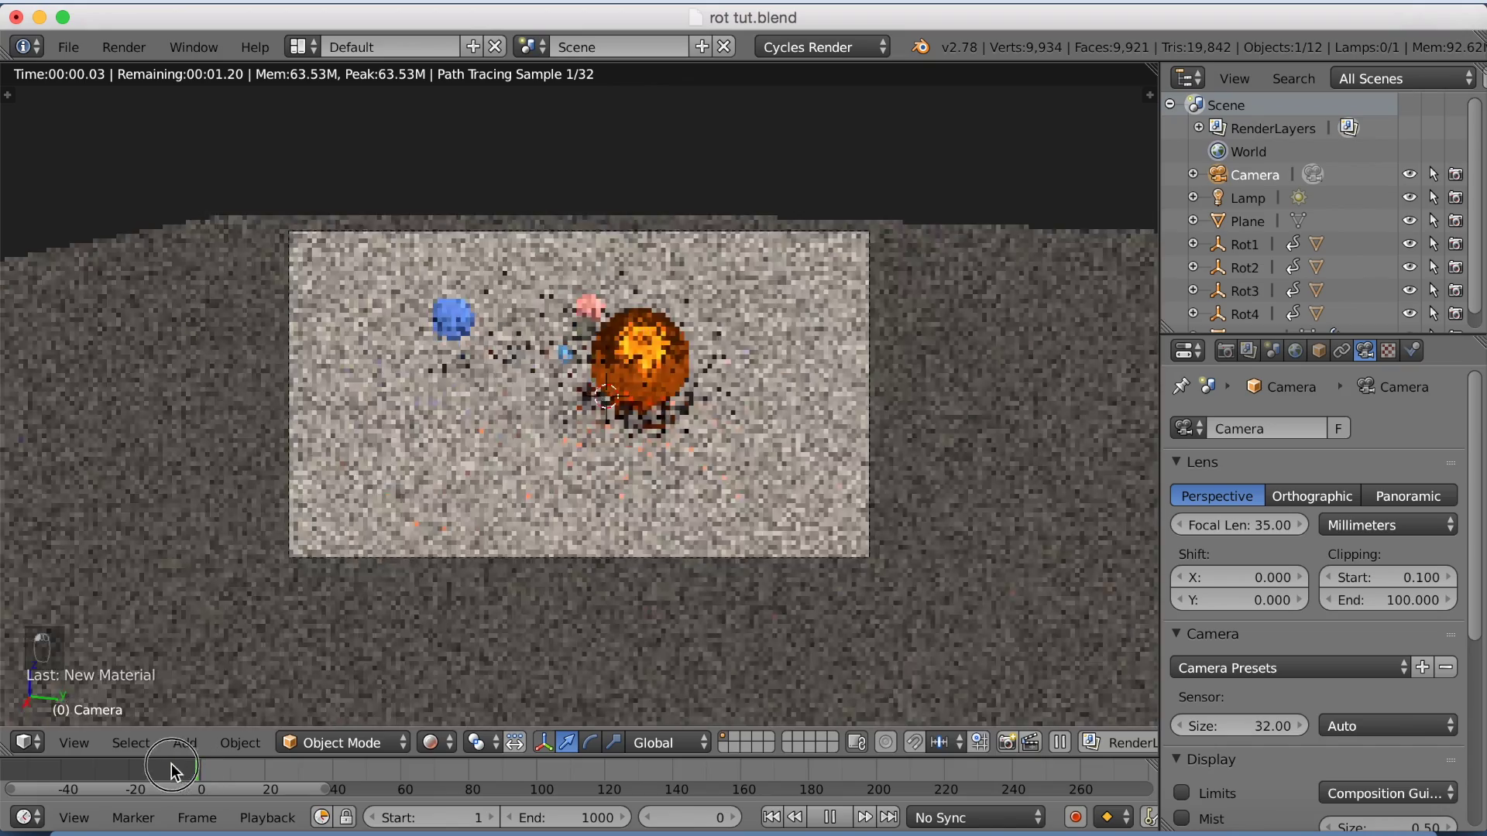
click(844, 817)
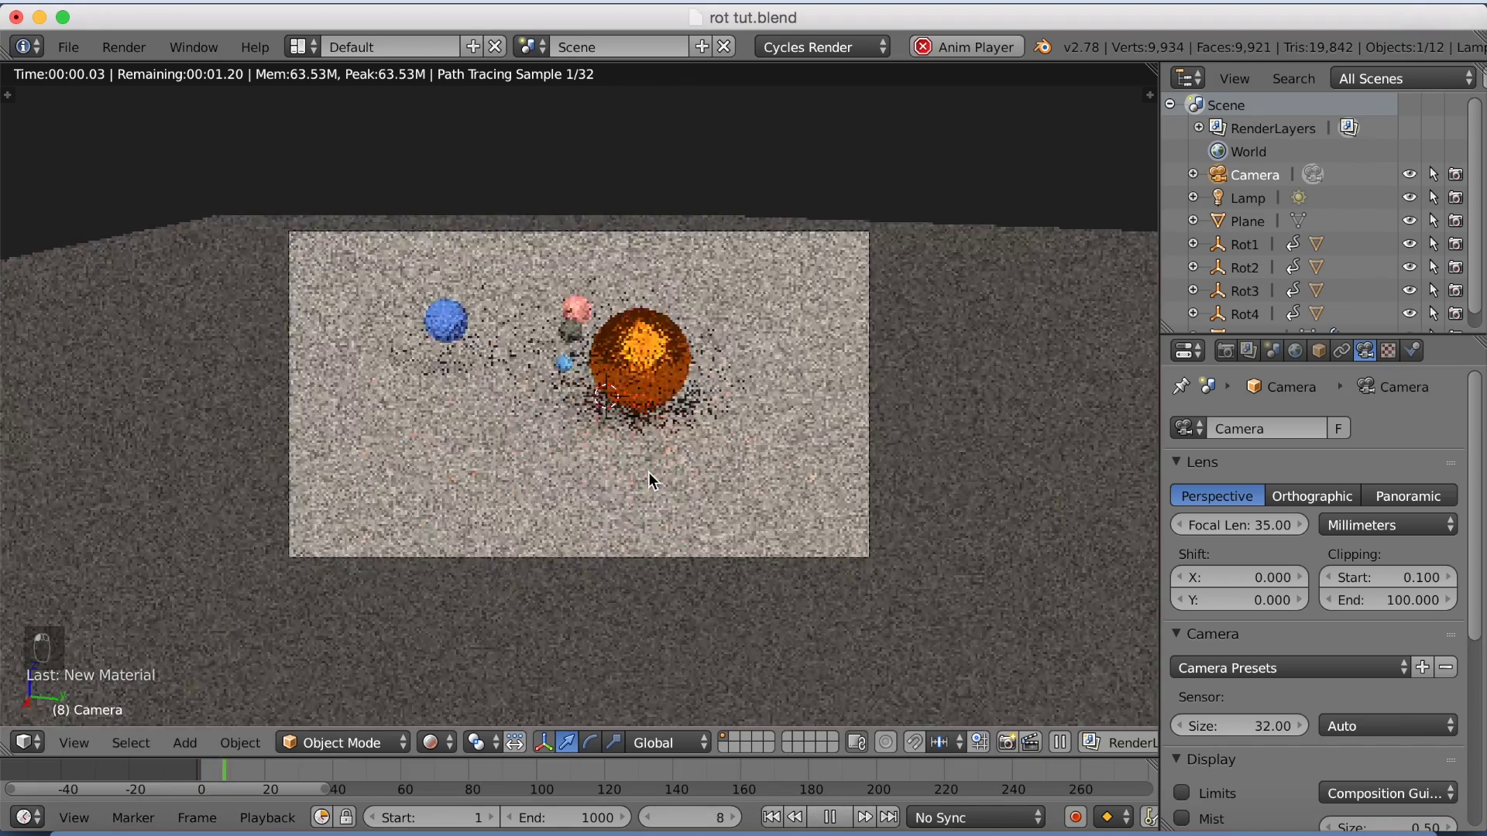
key(shift+z)
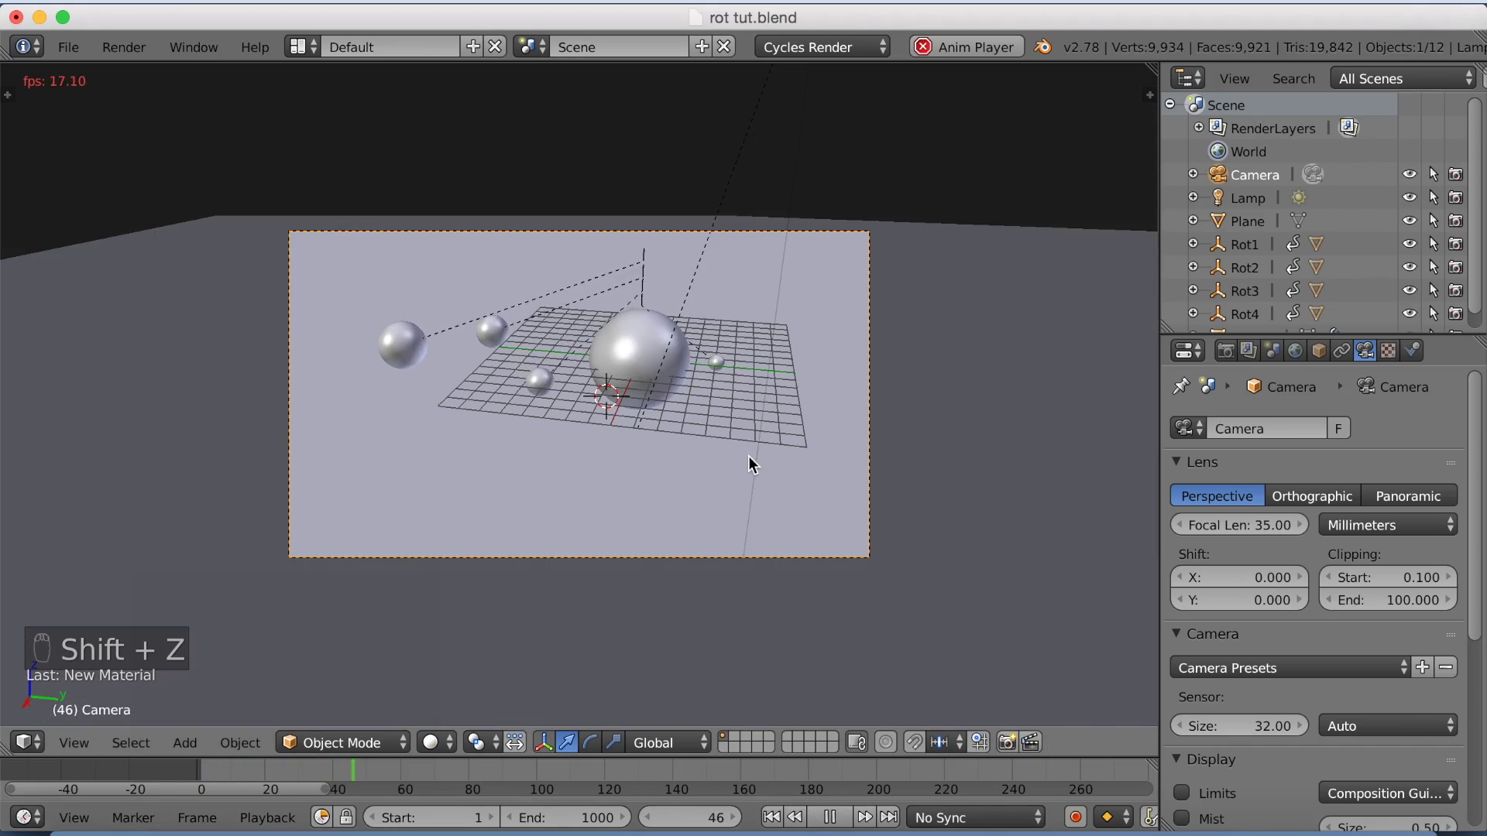
key(Tab)
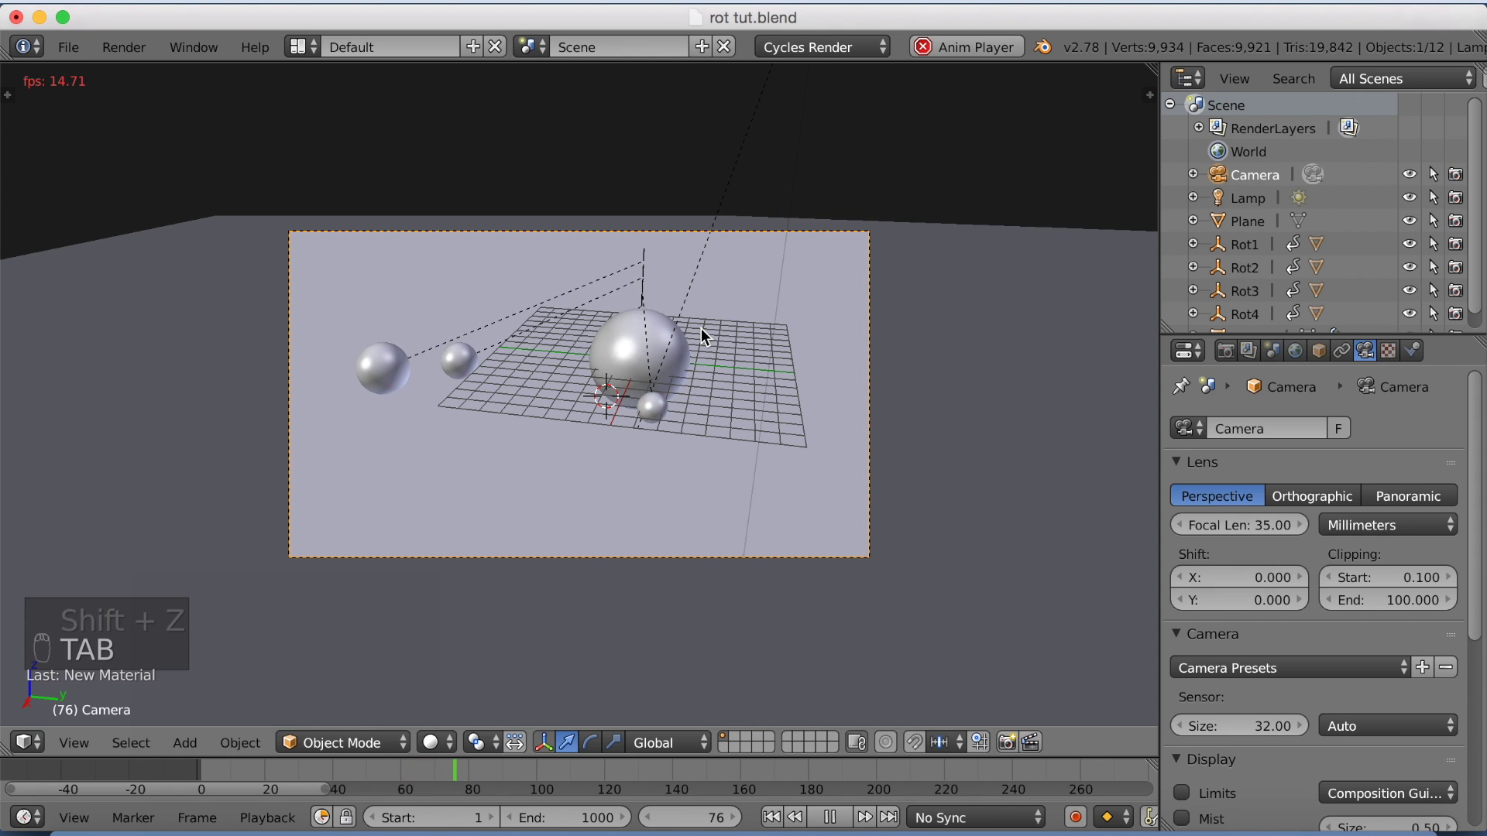
Fly the camera to a lower angle facing the orbiting spheres, stop the playback and preview the framing in rendered shading
key(shift+f)
key(Tab)
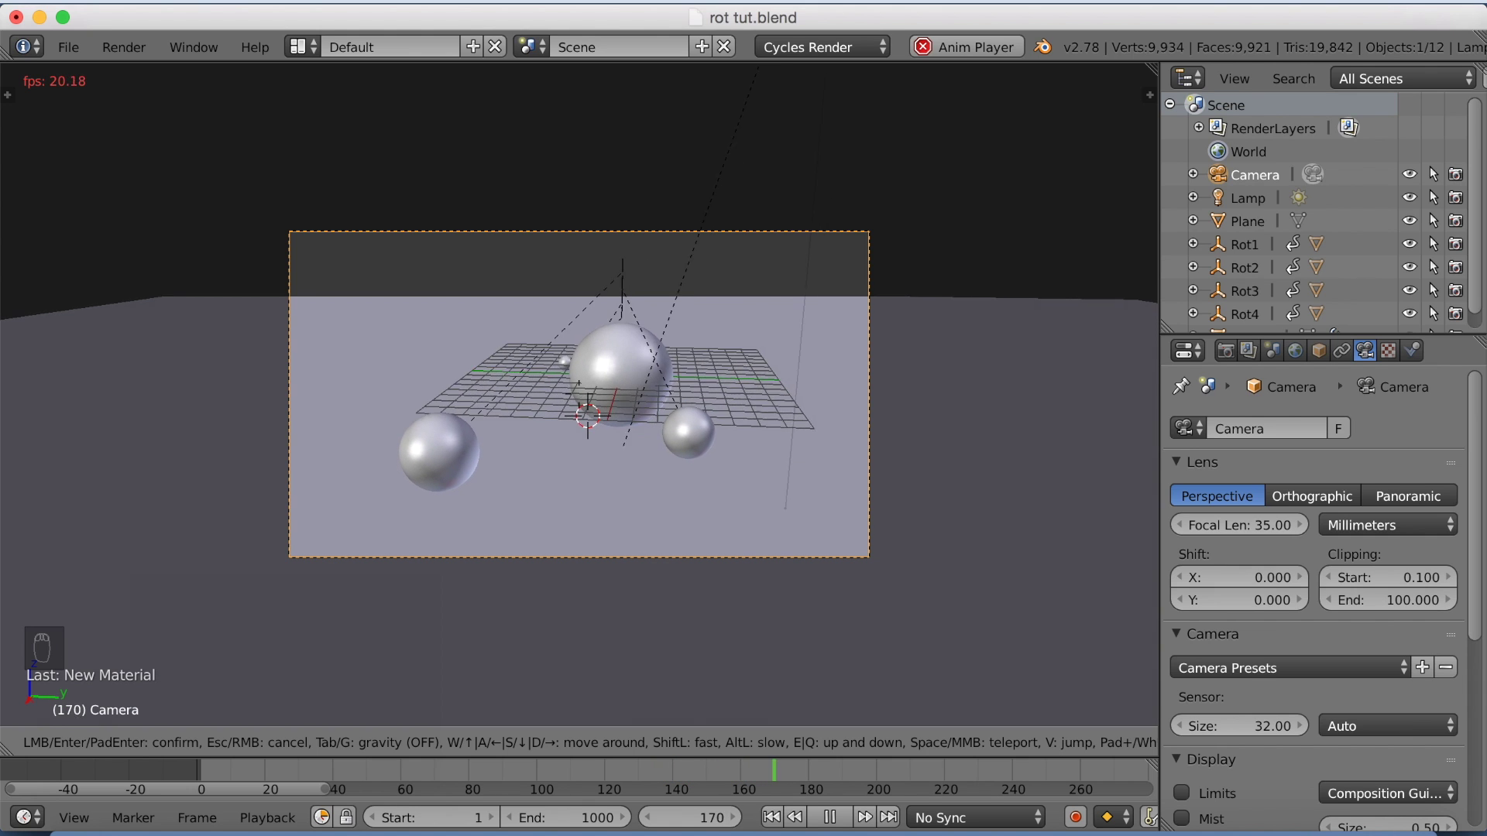
click(634, 424)
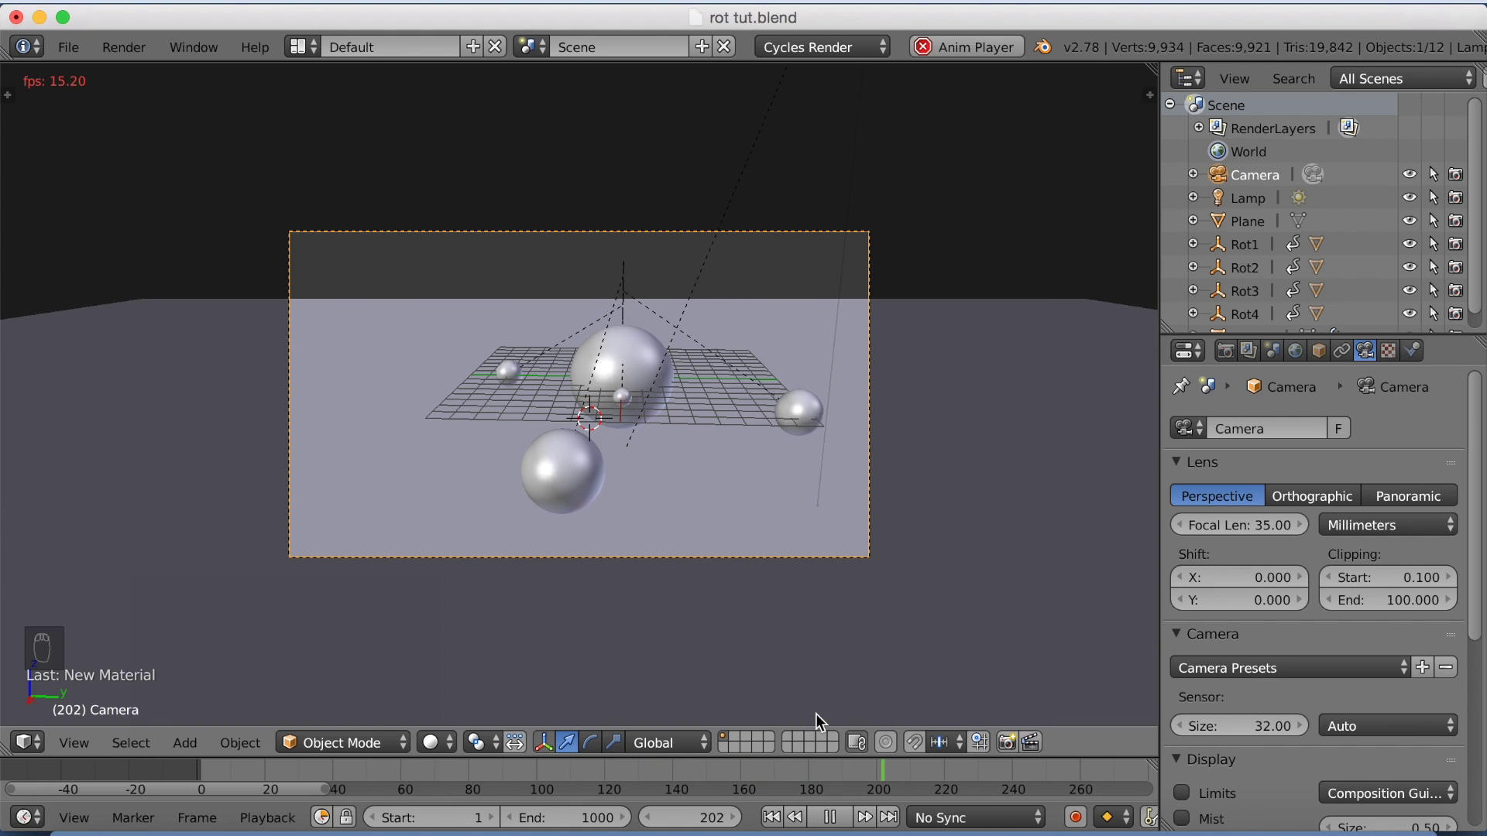
key(alt+a)
key(shift+z)
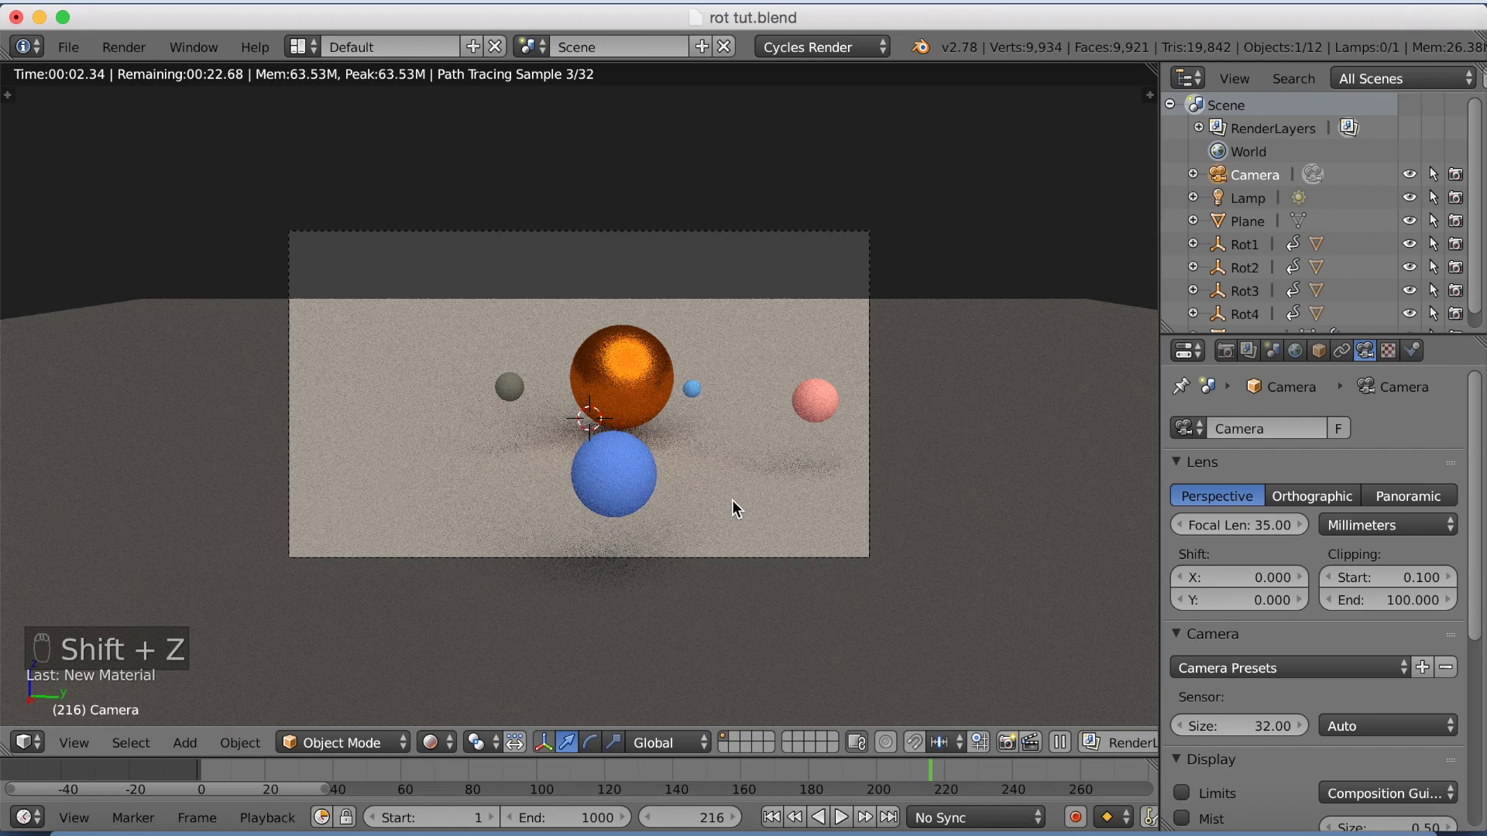
Extrude the floor plane's face upward to form walls well above the camera frame, and delete the box's top face
key(shift+z)
right_click(737, 304)
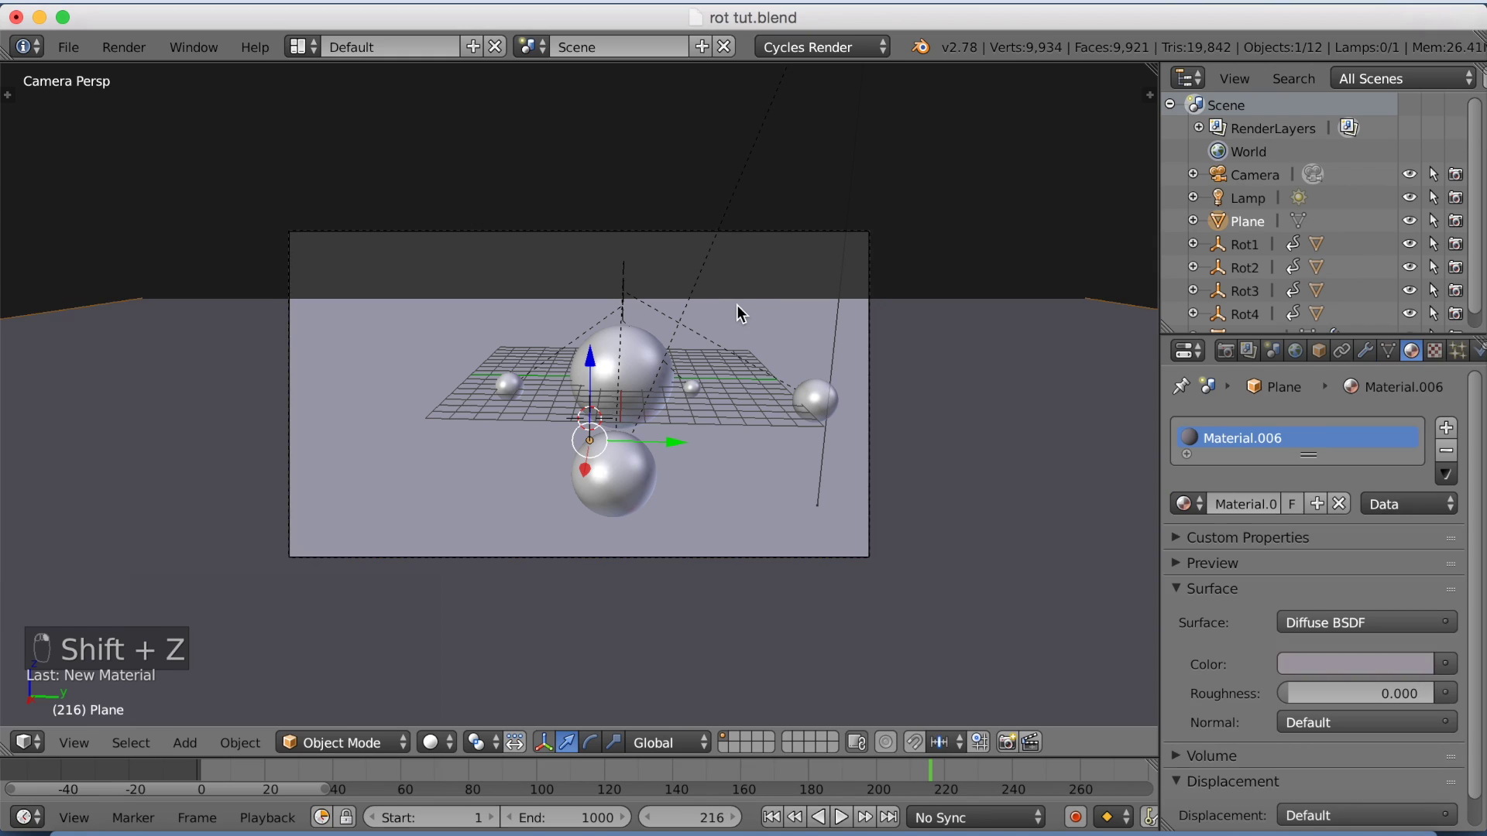
key(Tab)
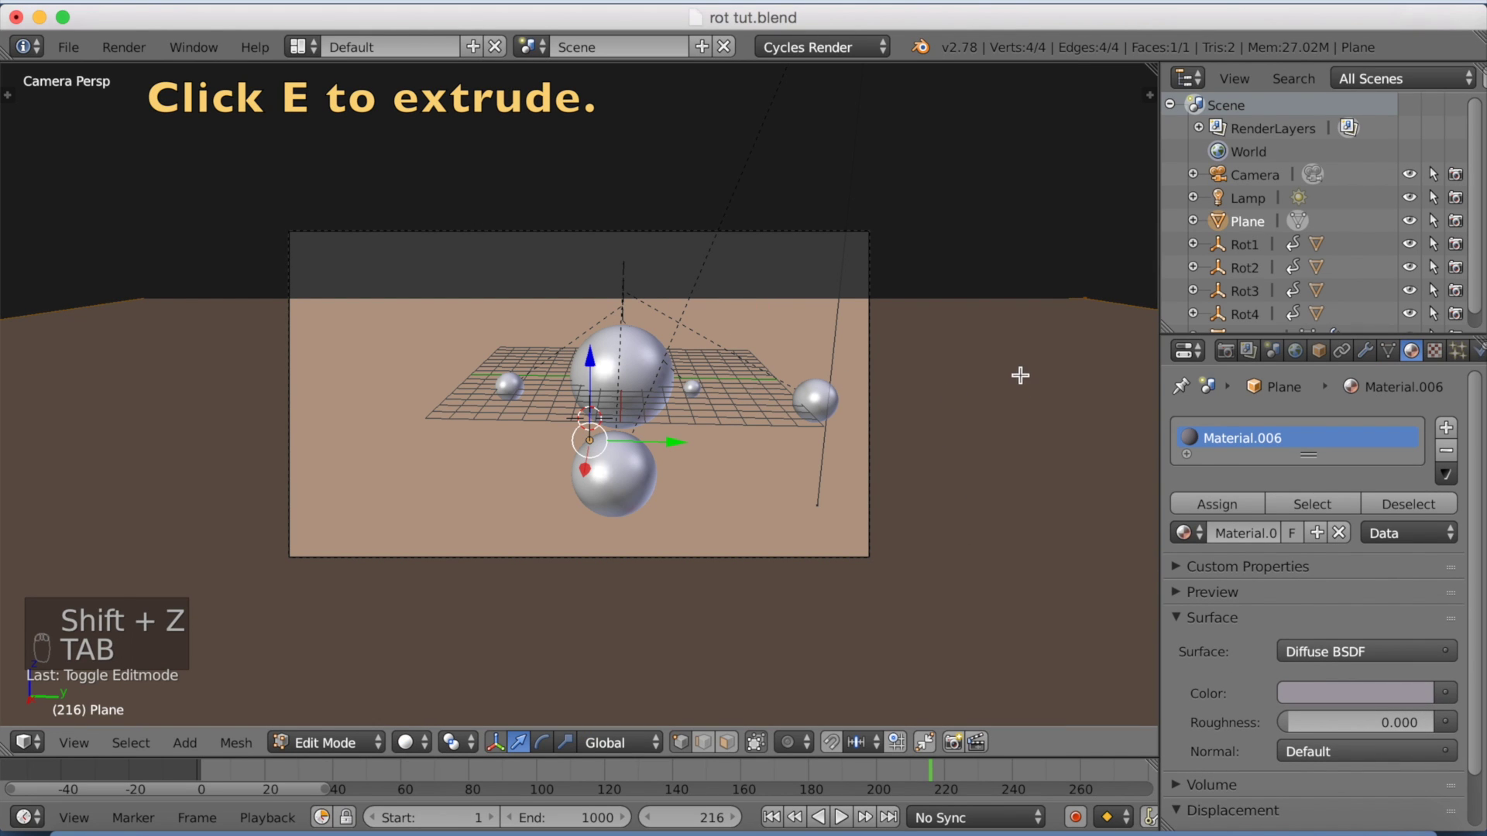
key(e)
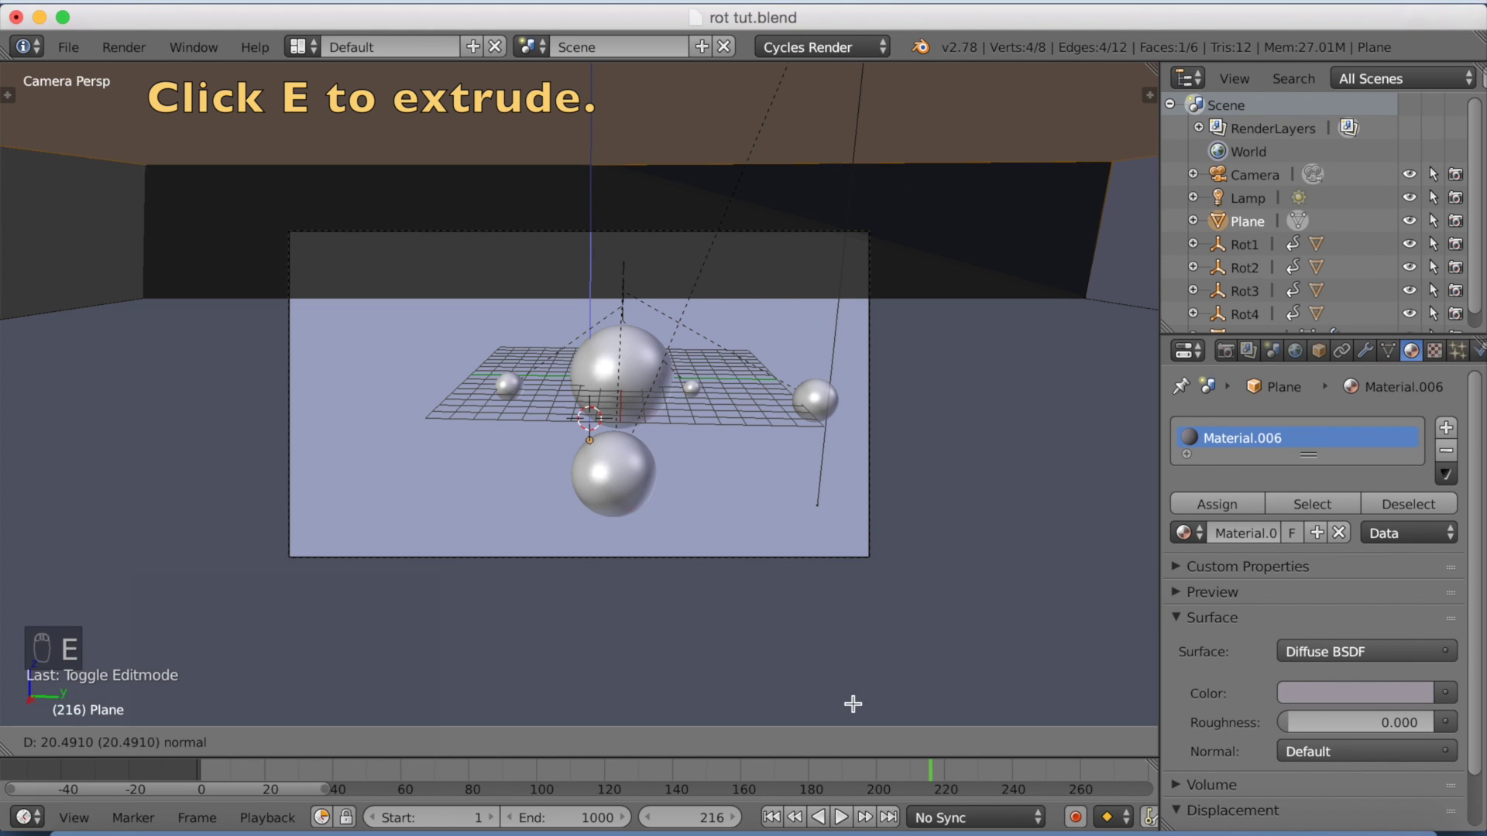
click(779, 381)
key(x)
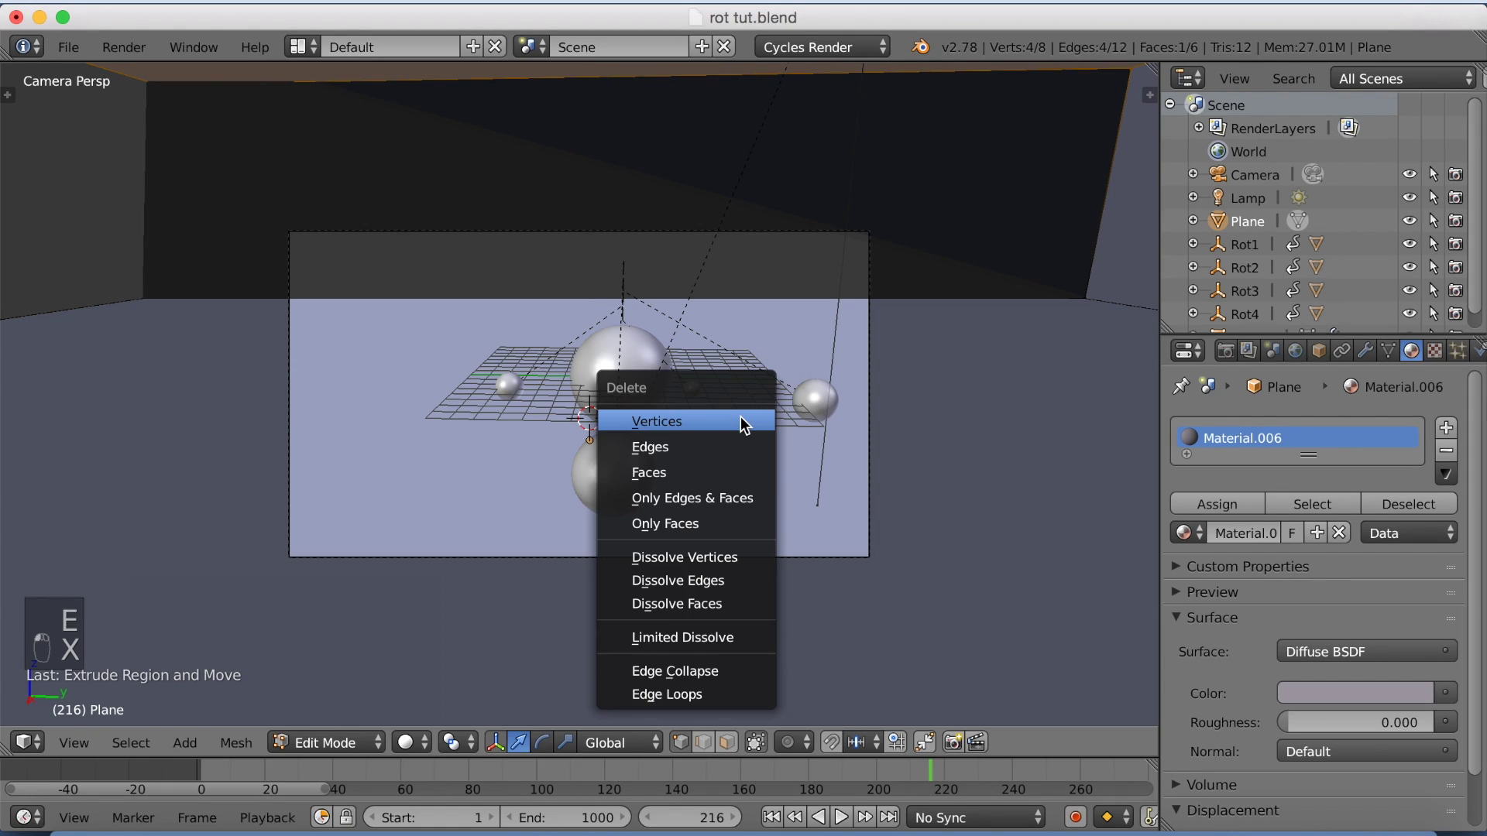
click(719, 473)
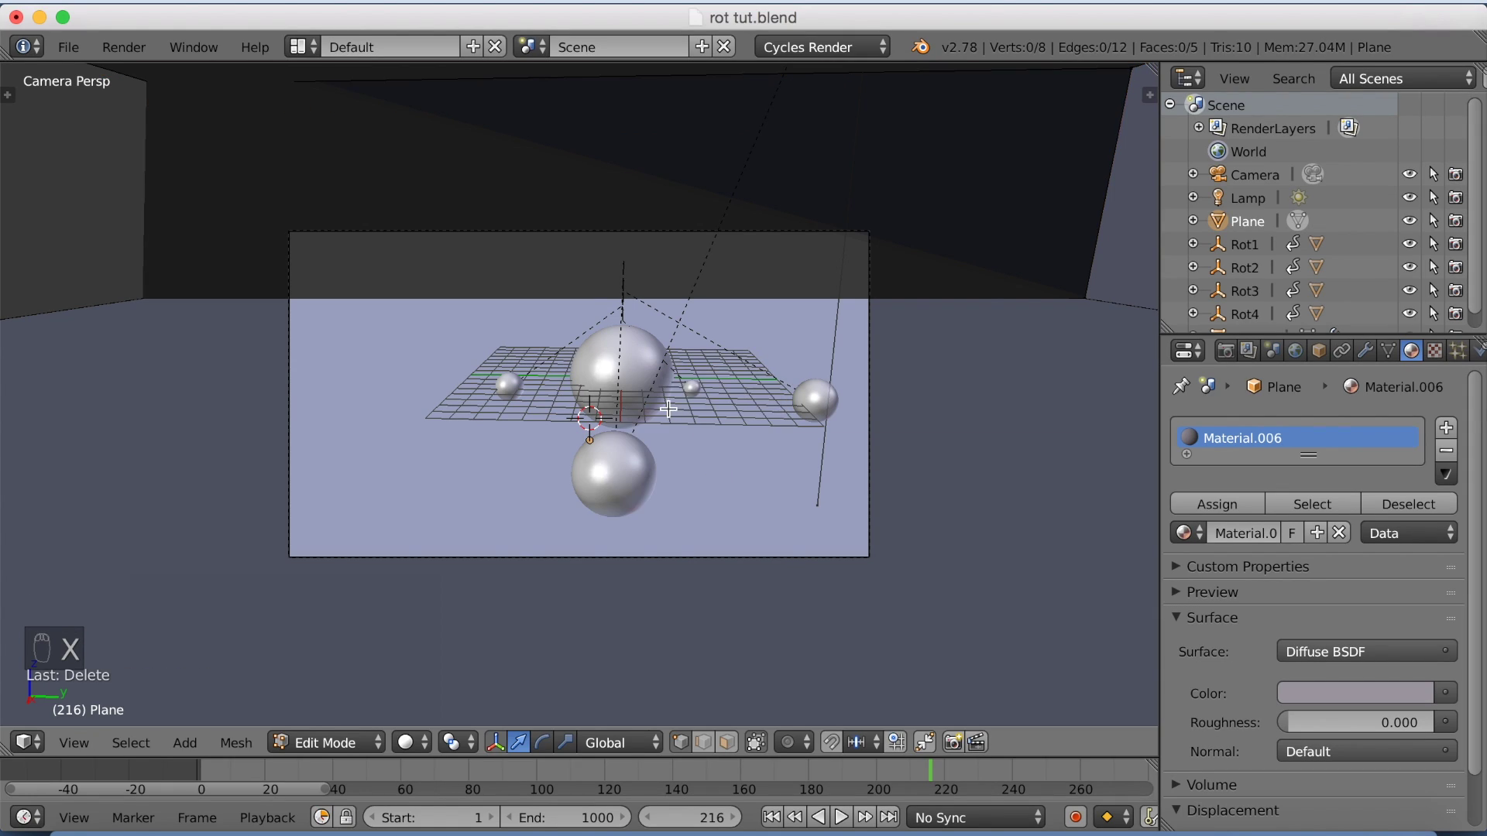
Check the walls in the rendered view, return to solid shading in Object Mode and select the camera
key(shift+z)
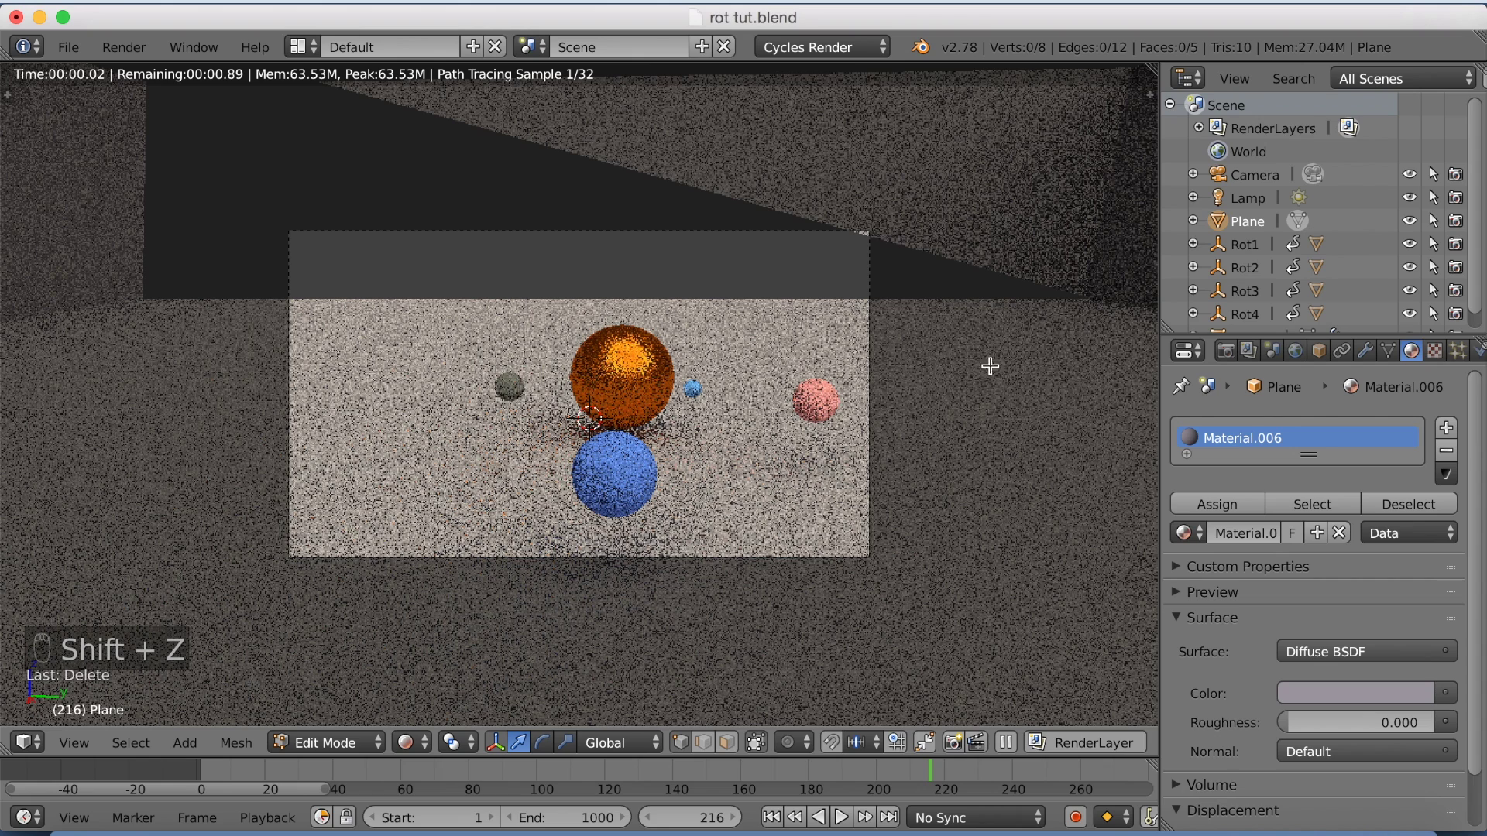
key(shift+z)
key(Tab)
right_click(846, 231)
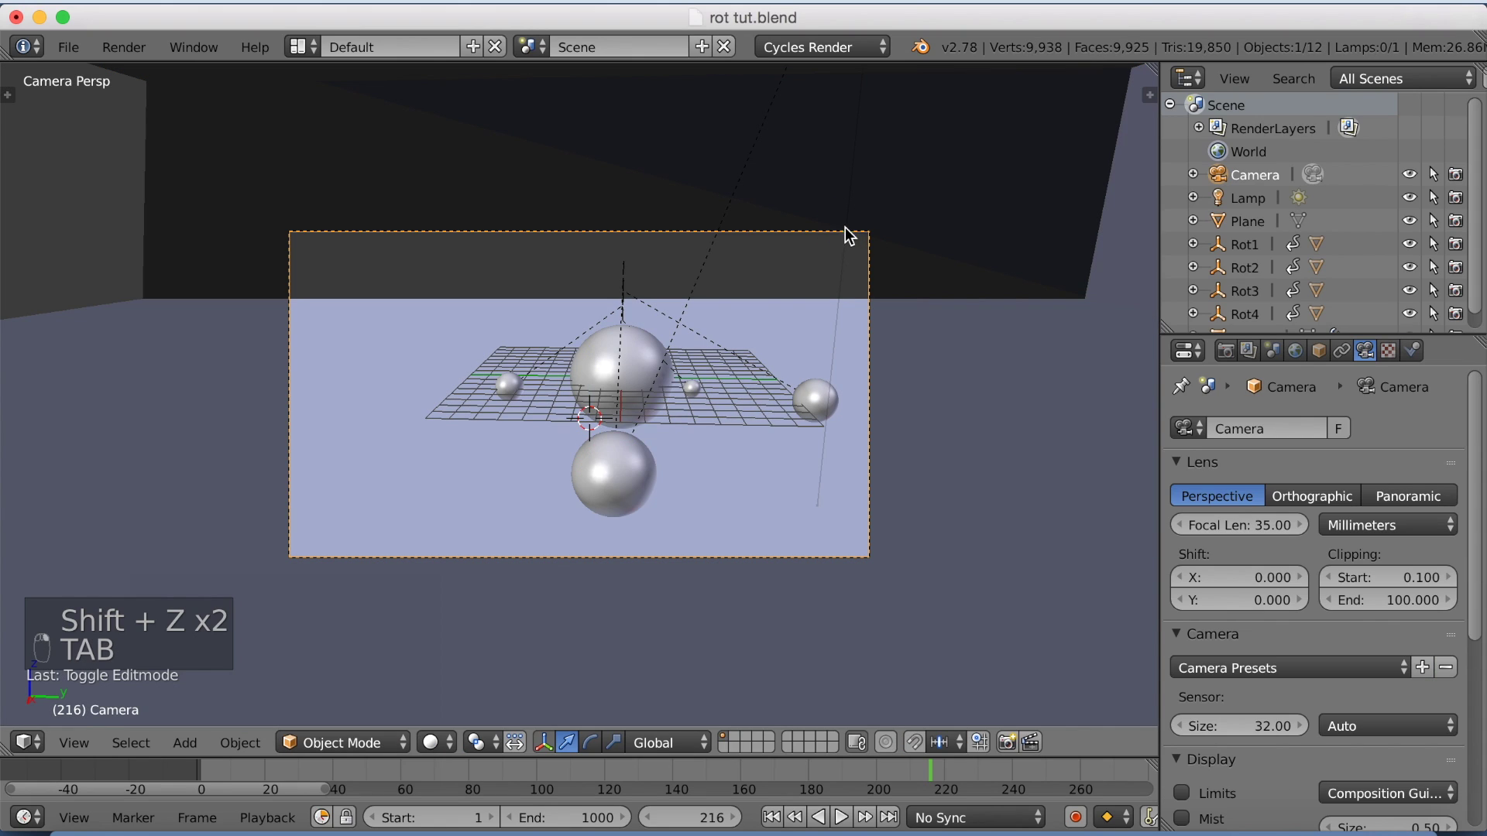
Extend the camera's clipping end to 425.8, preview the scene rendered, and raise the render resolution scale to 100%
drag(1387, 600, 1432, 601)
key(shift+z)
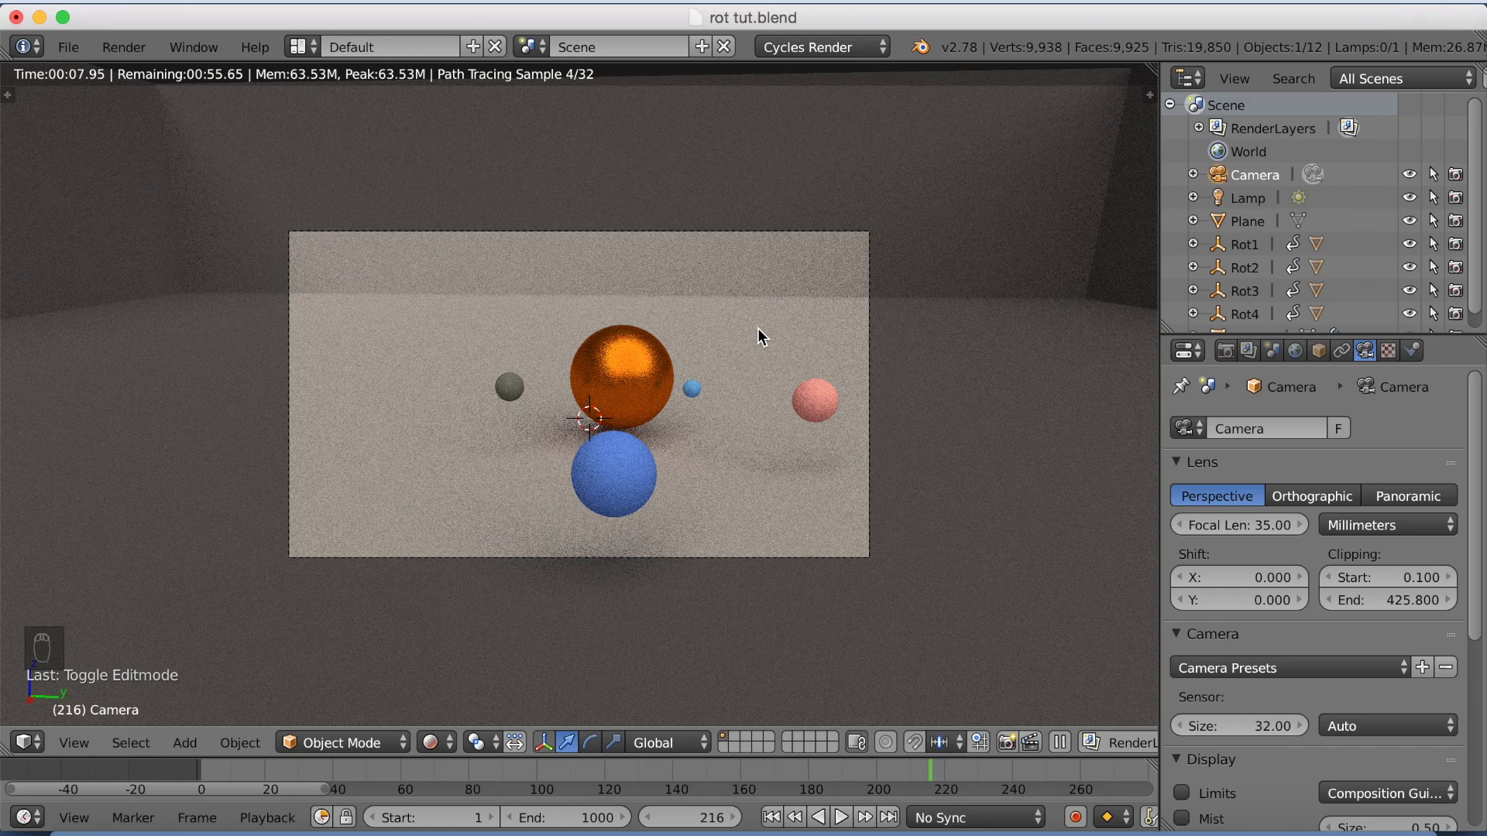
click(1225, 351)
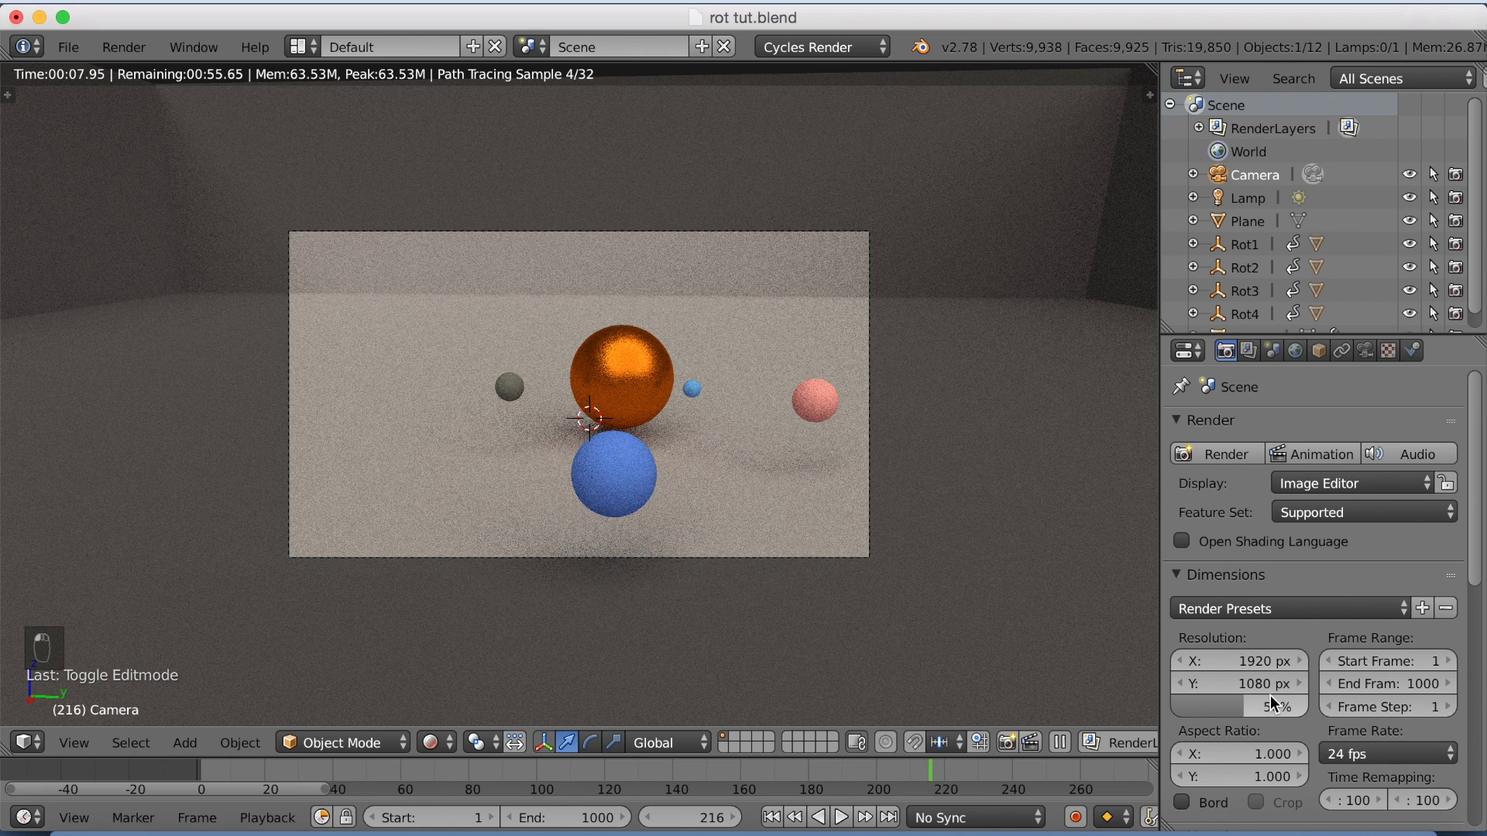
drag(1244, 704, 1309, 705)
Browse for the render output location and go to the Documents/Blender filer/tmp folder
scroll(1293, 688, down, 4)
scroll(1289, 689, down, 5)
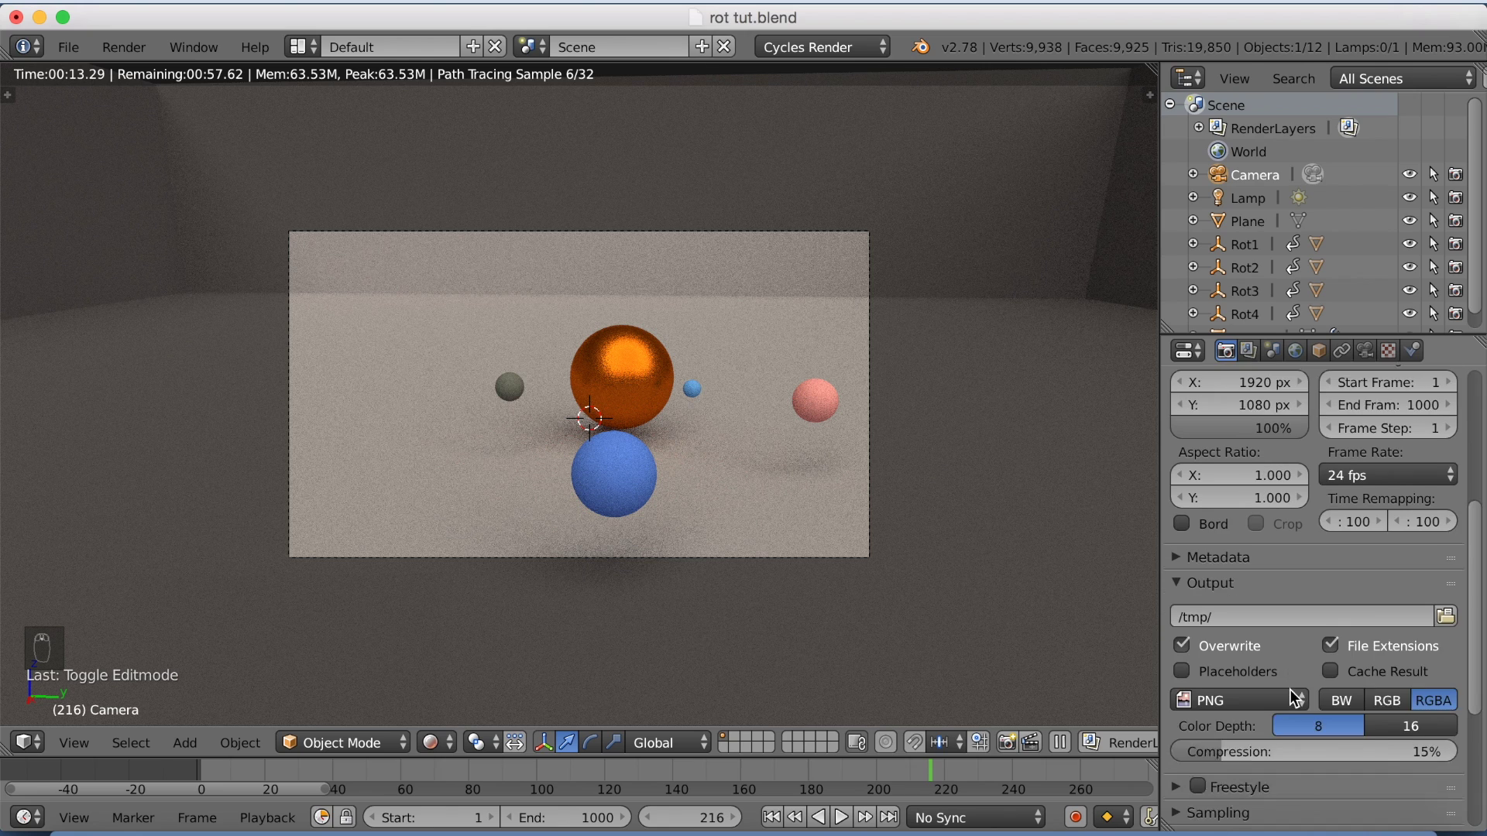
click(1445, 570)
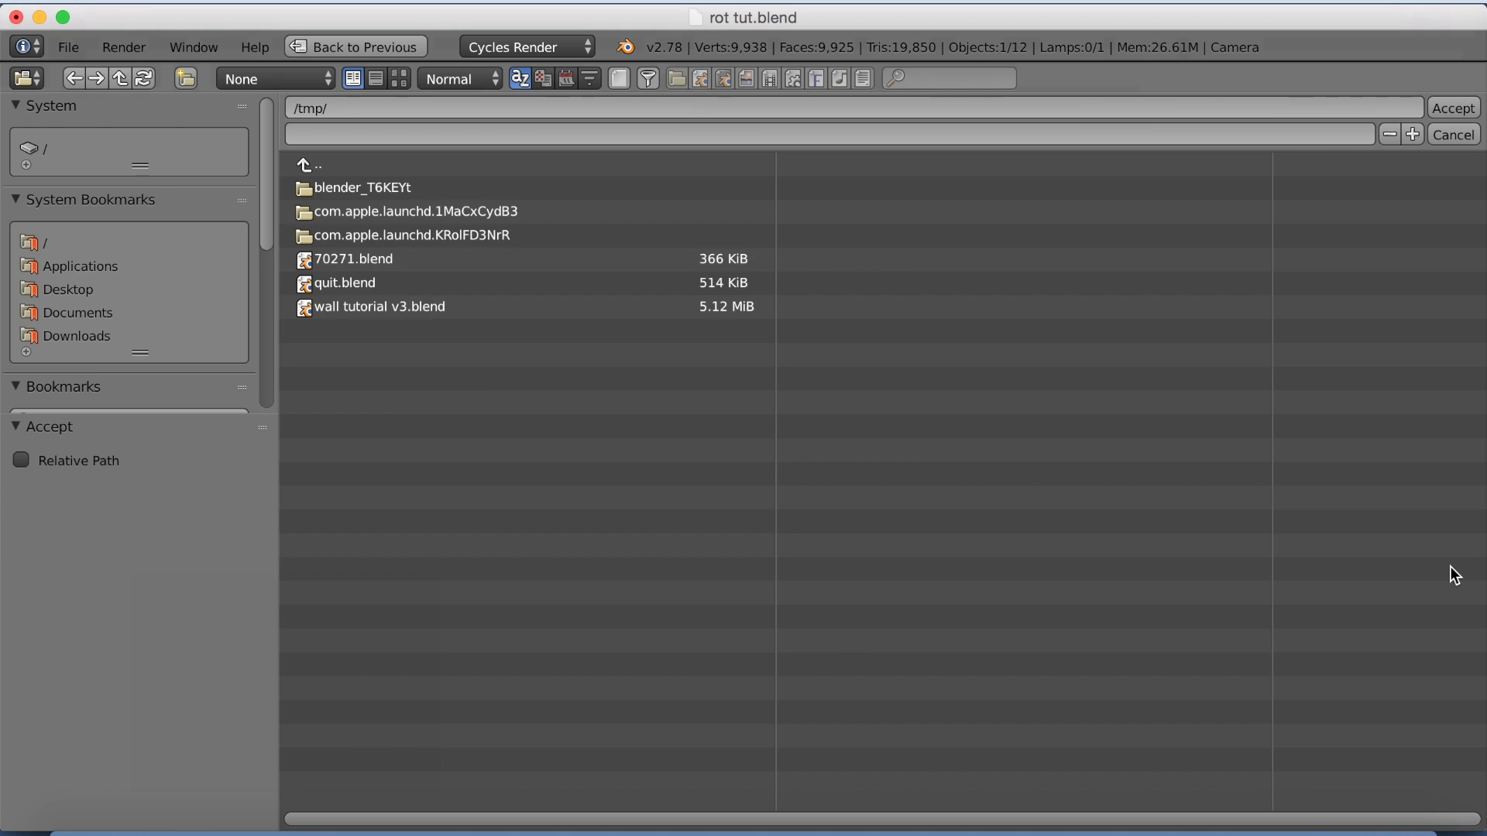
click(78, 310)
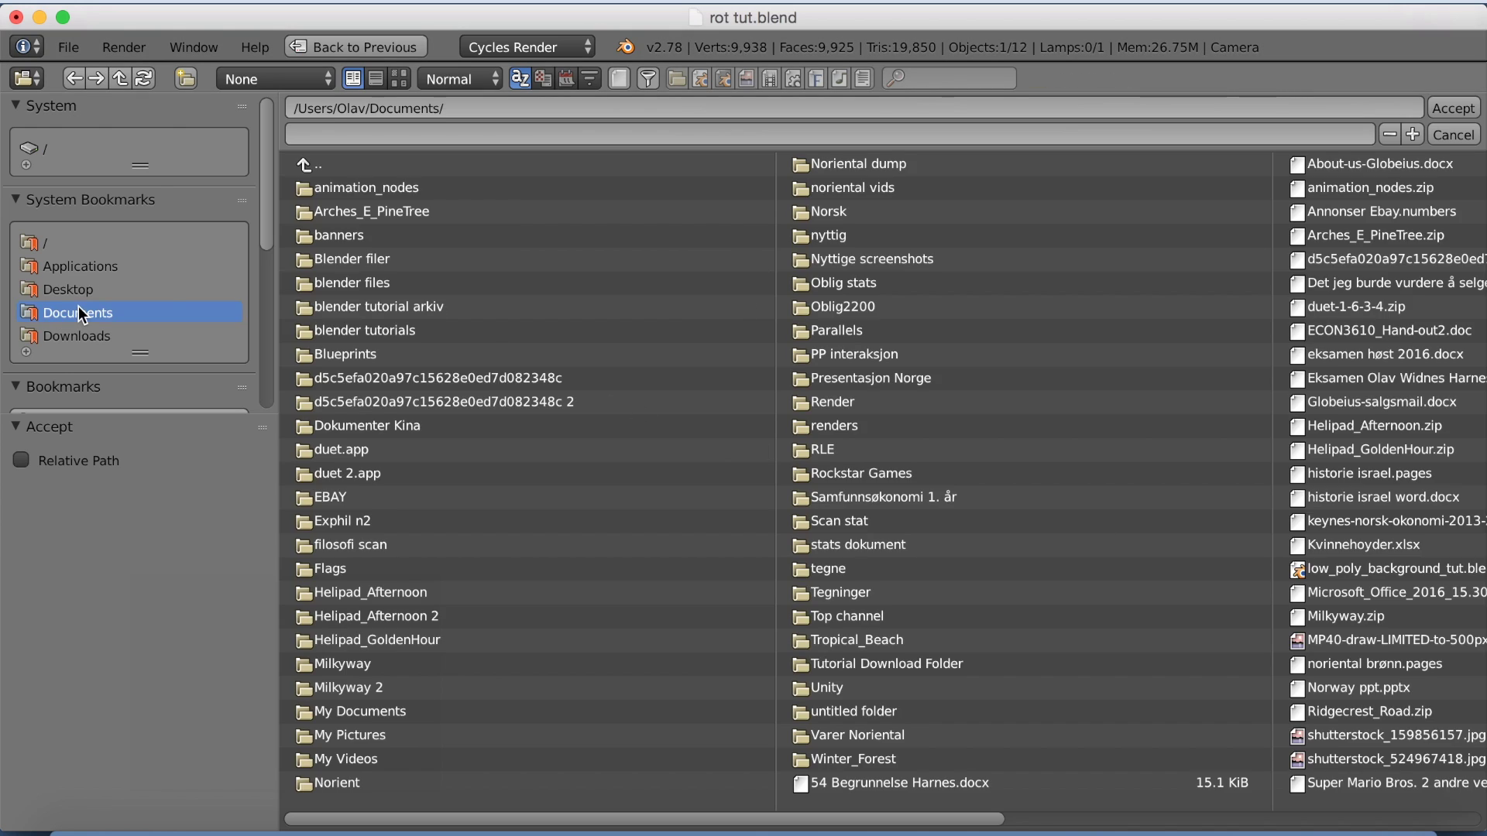
click(356, 264)
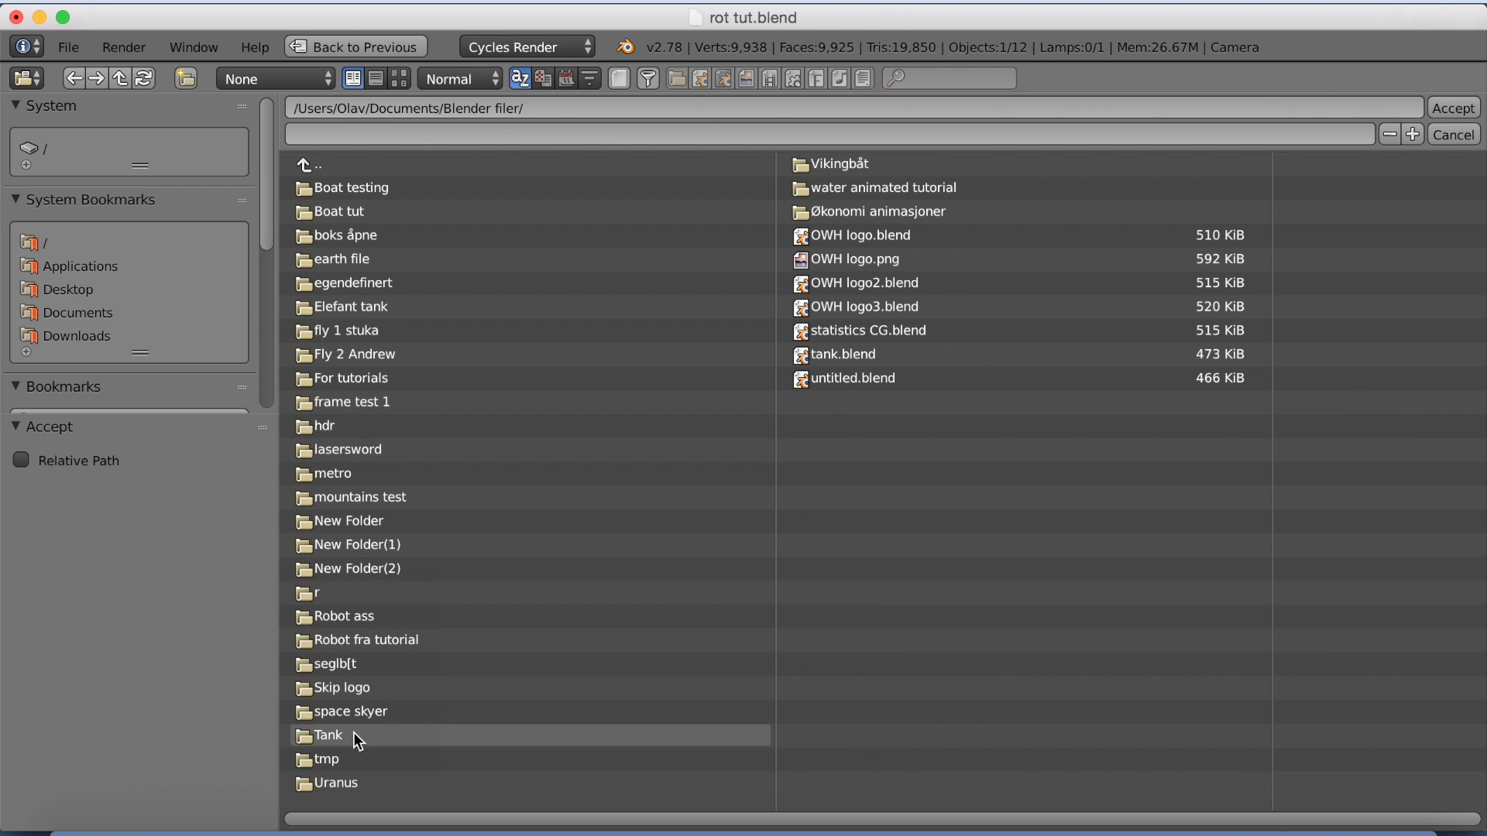
click(353, 750)
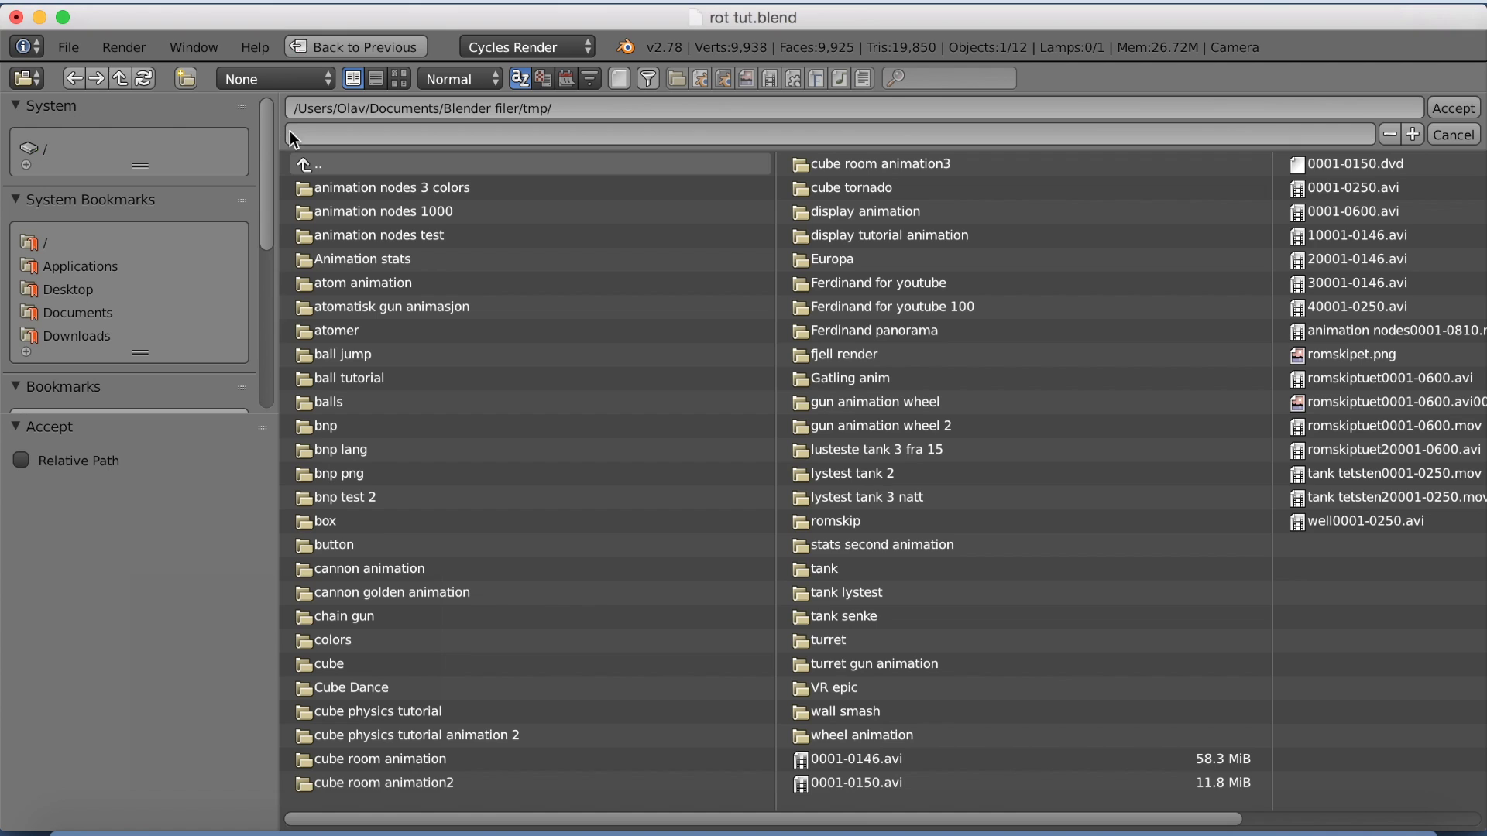
Create a folder named orbit animation and set the render output to it with the file name orbit
click(186, 79)
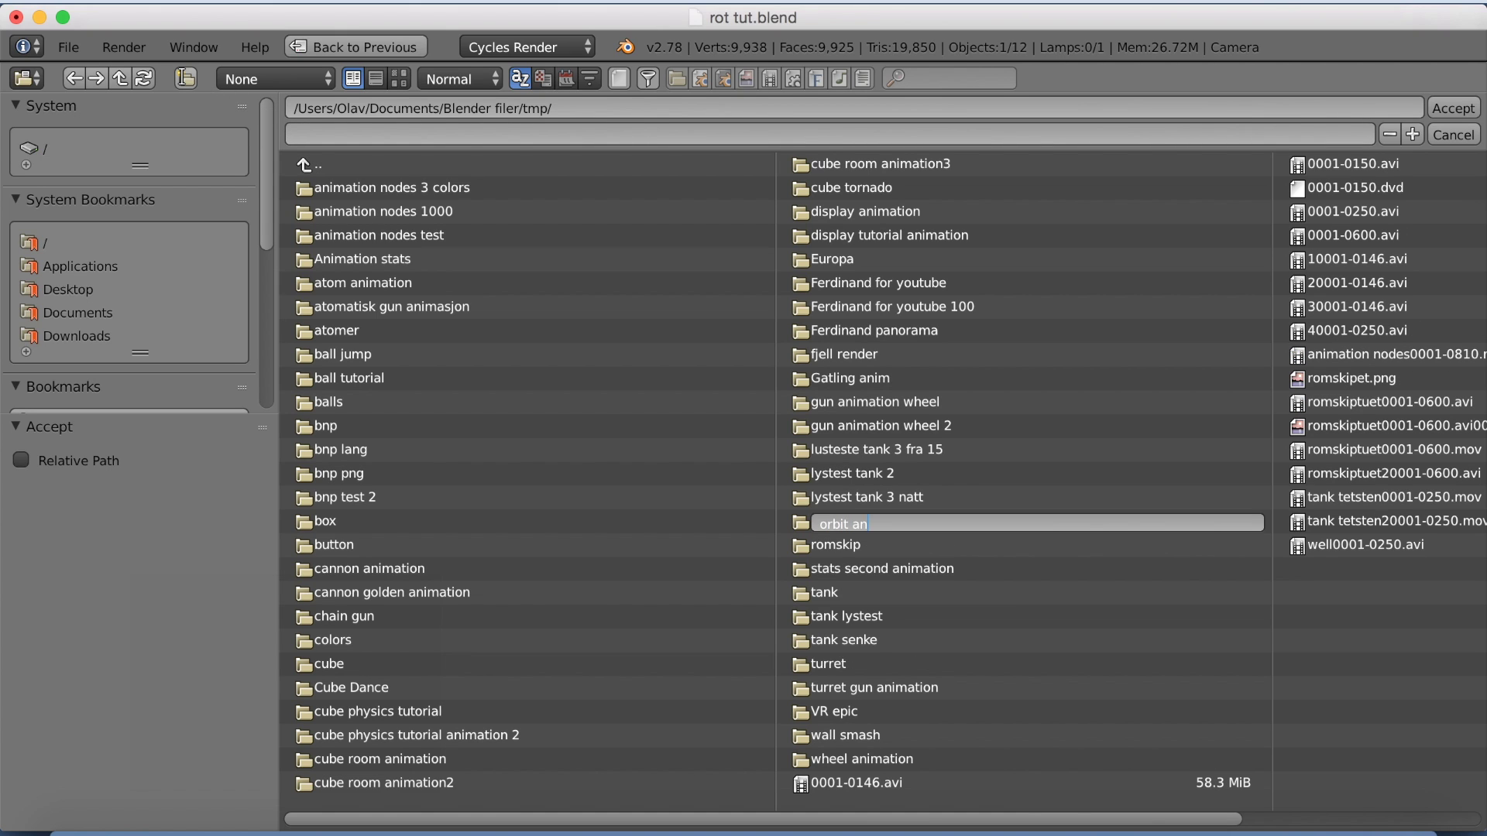
key(Return)
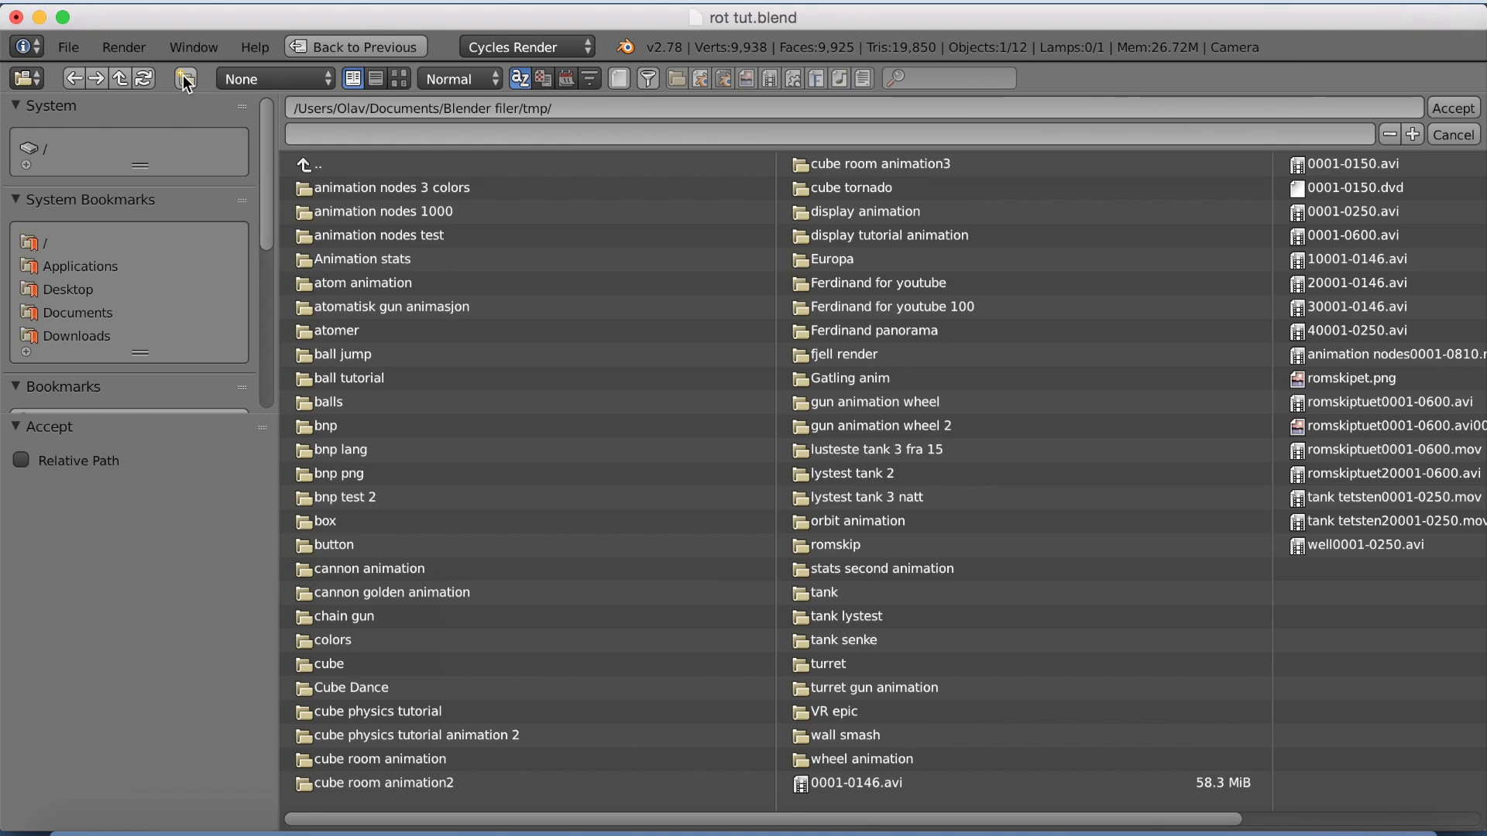
click(861, 524)
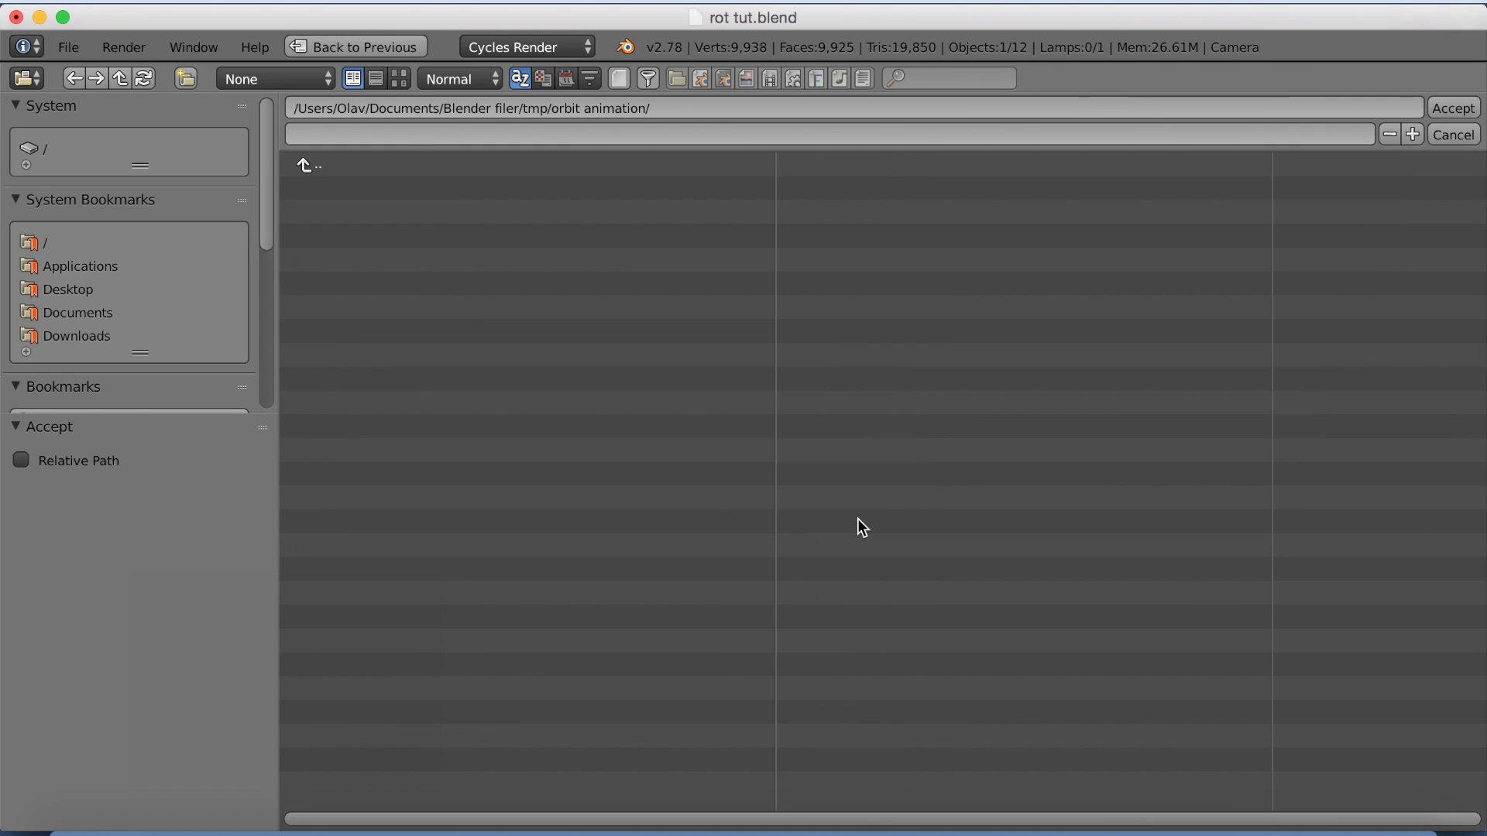
click(382, 137)
text(orbit)
key(Return)
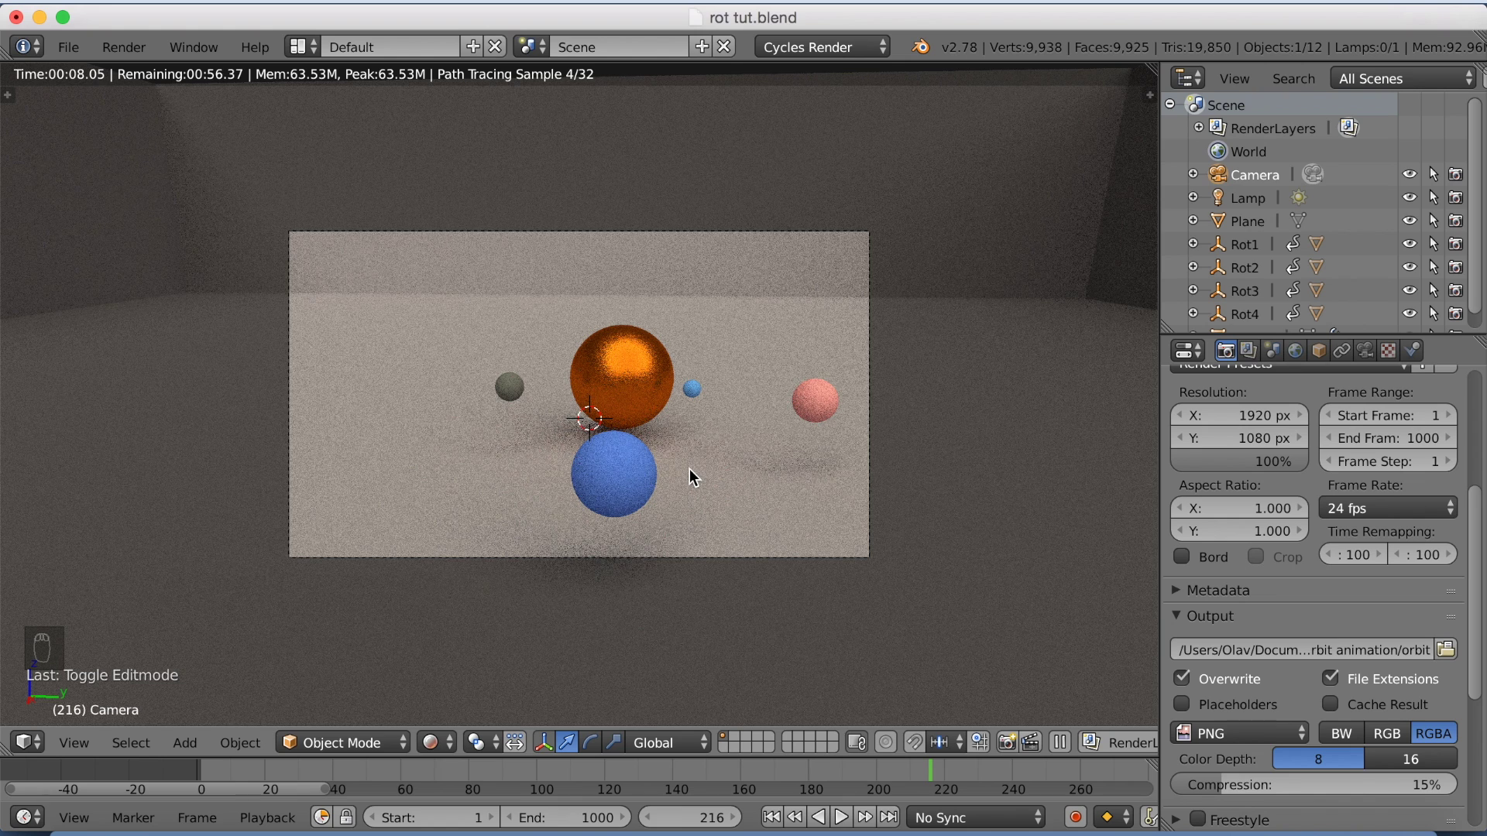
In solid shading, edit the walled plane and lower the top edge of the wall behind the camera along Z almost to floor level
key(shift+z)
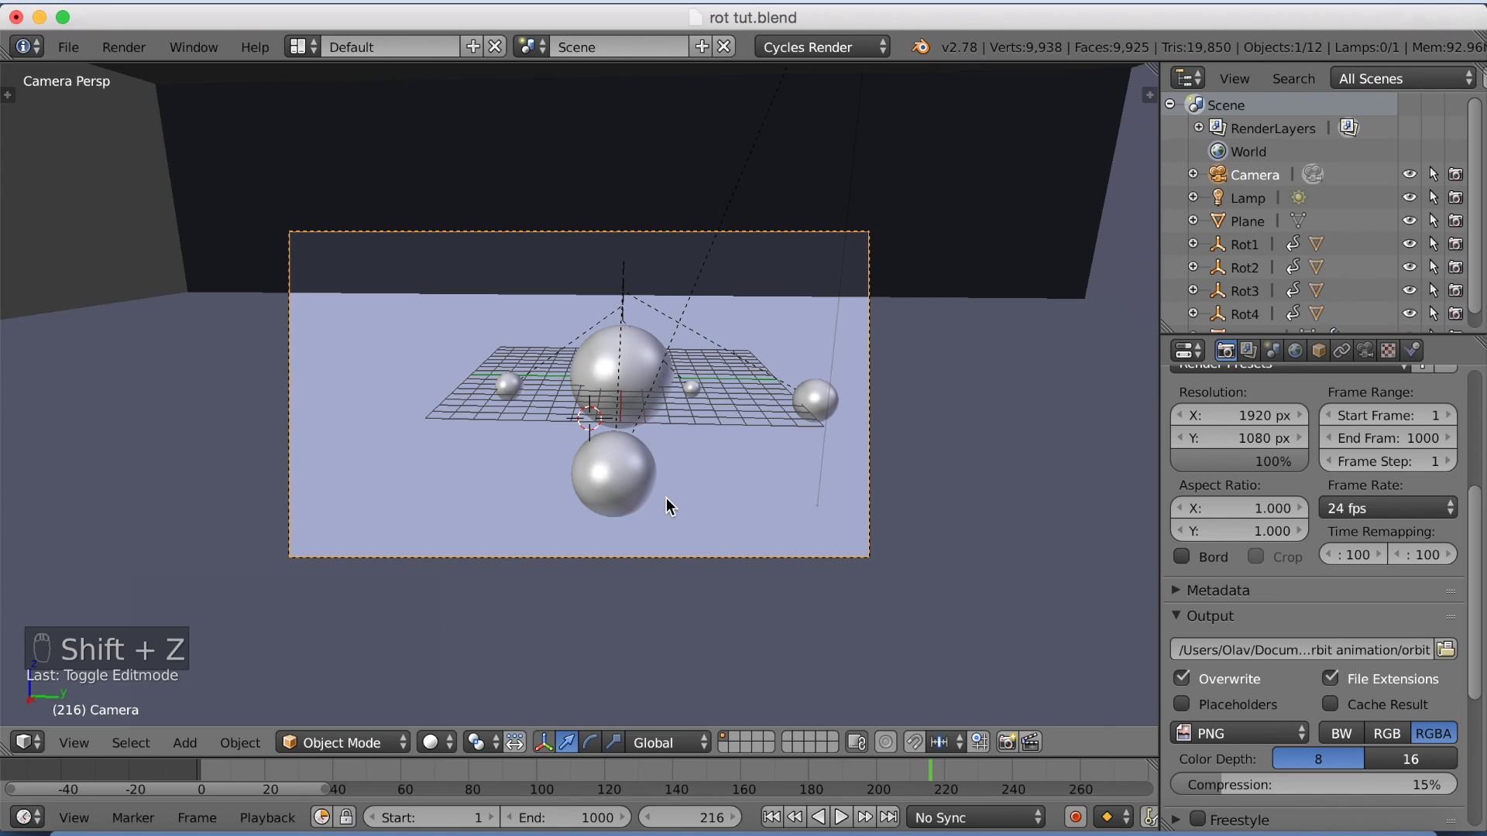
scroll(541, 341, down, 4)
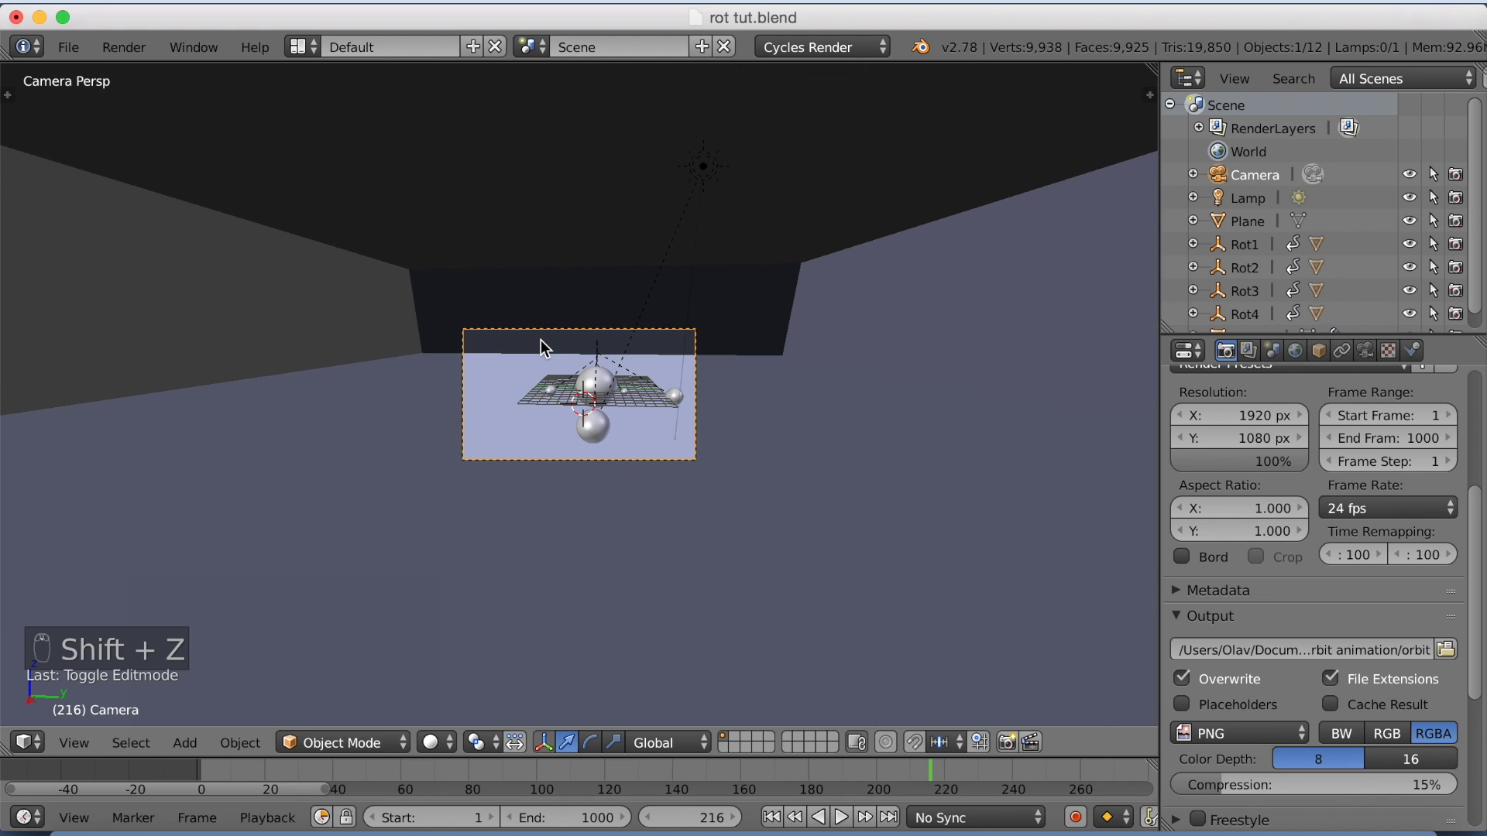
scroll(541, 341, down, 1)
middle_drag(541, 340, 578, 360)
scroll(579, 360, down, 6)
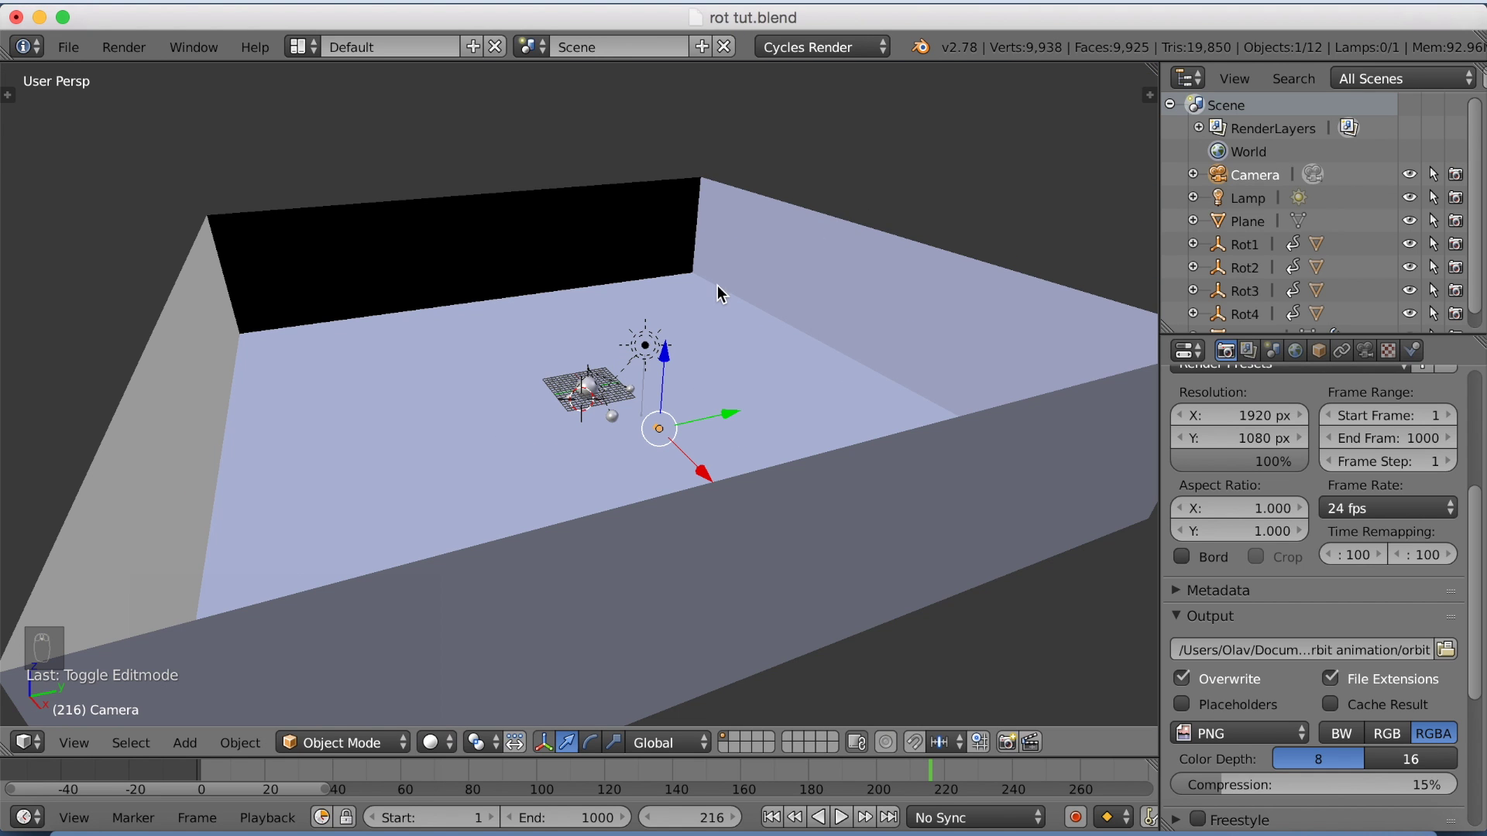
right_click(844, 231)
key(Tab)
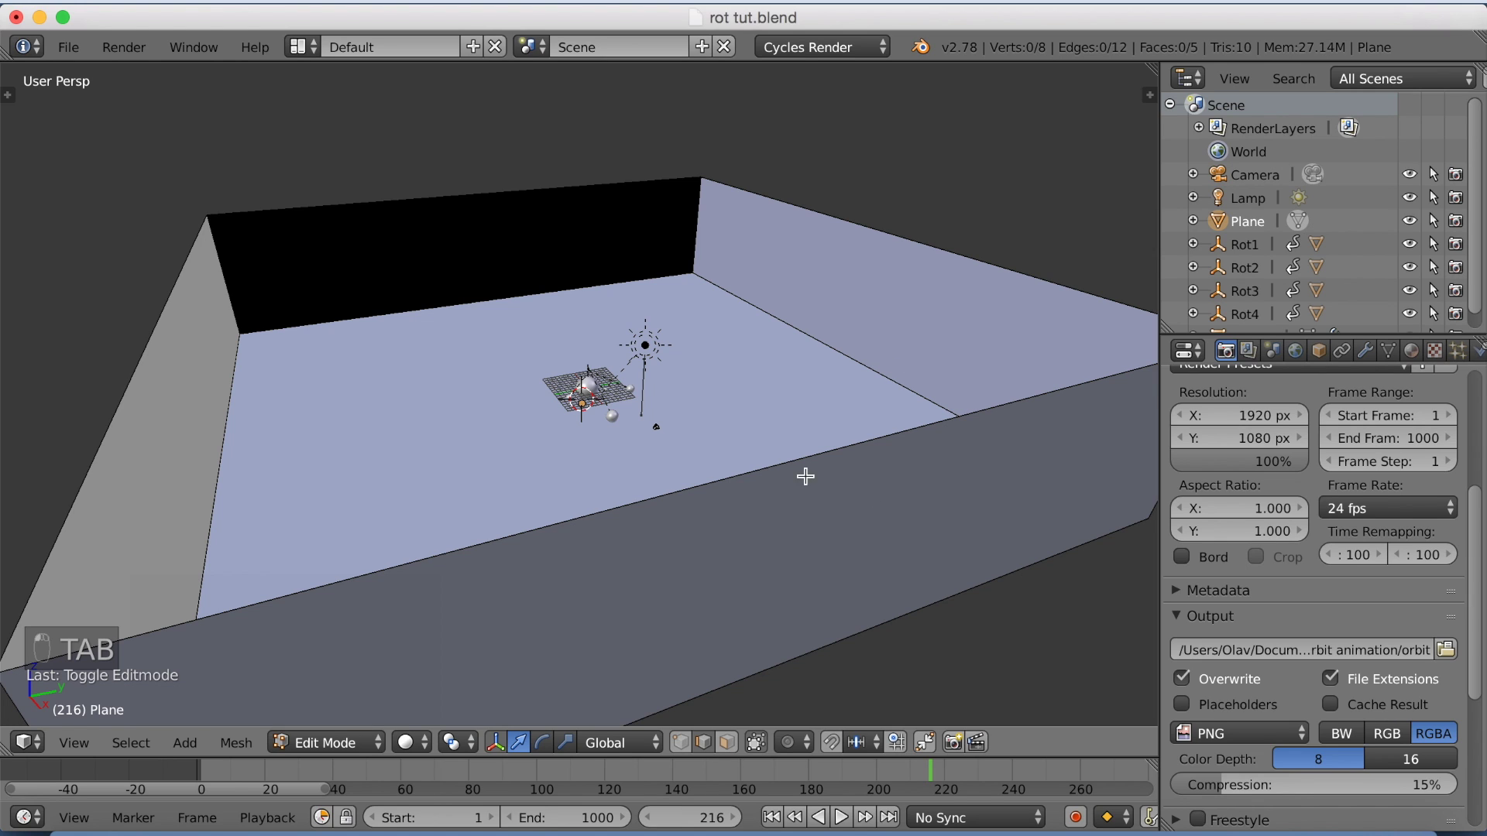
right_click(806, 453)
key(g)
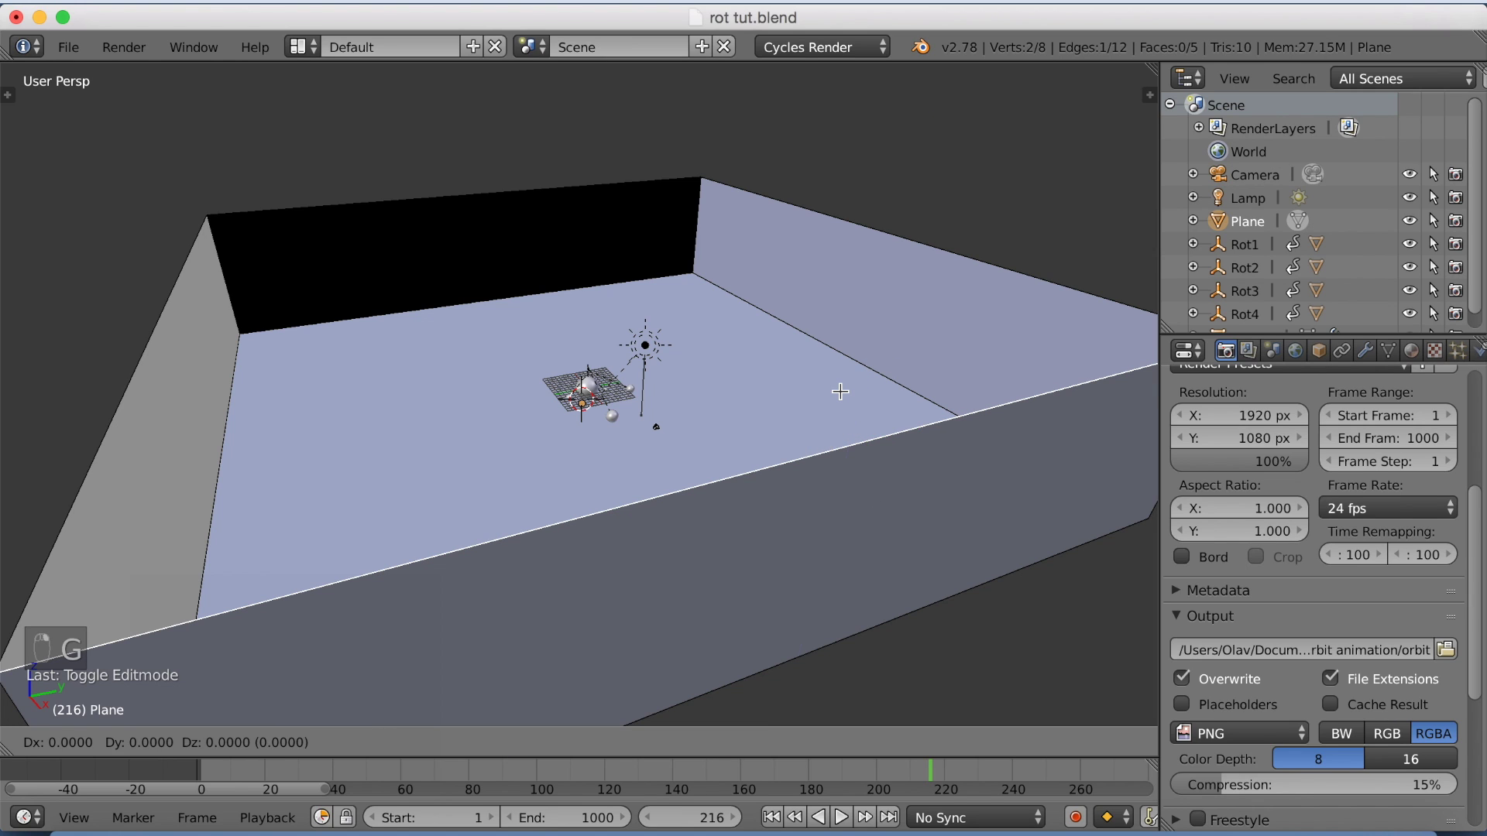
key(z)
click(836, 610)
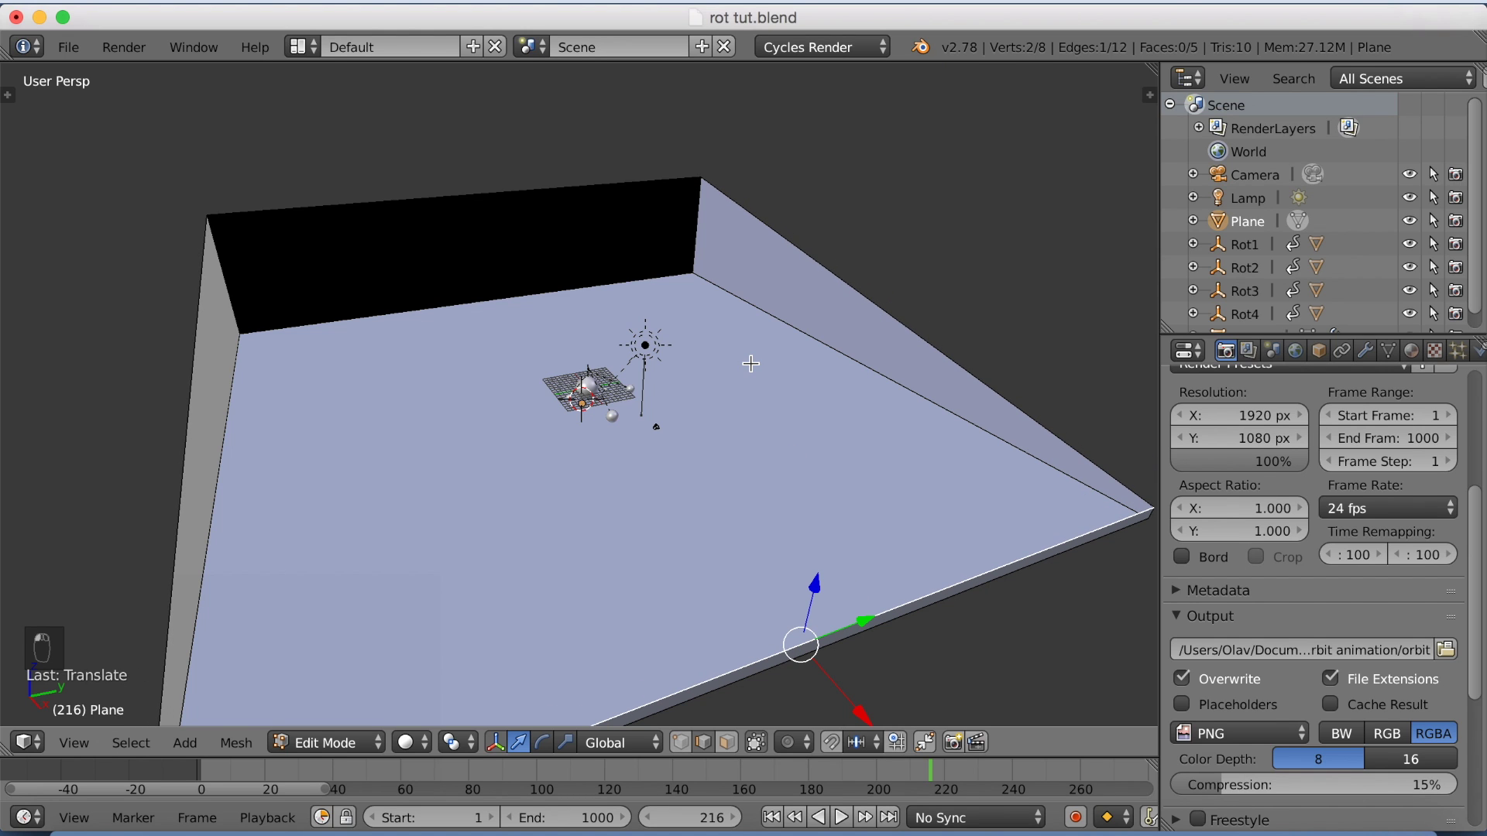
Preview the lighting through the camera in rendered shading, then return to solid shading in Object Mode
key(KP_0)
scroll(698, 374, up, 5)
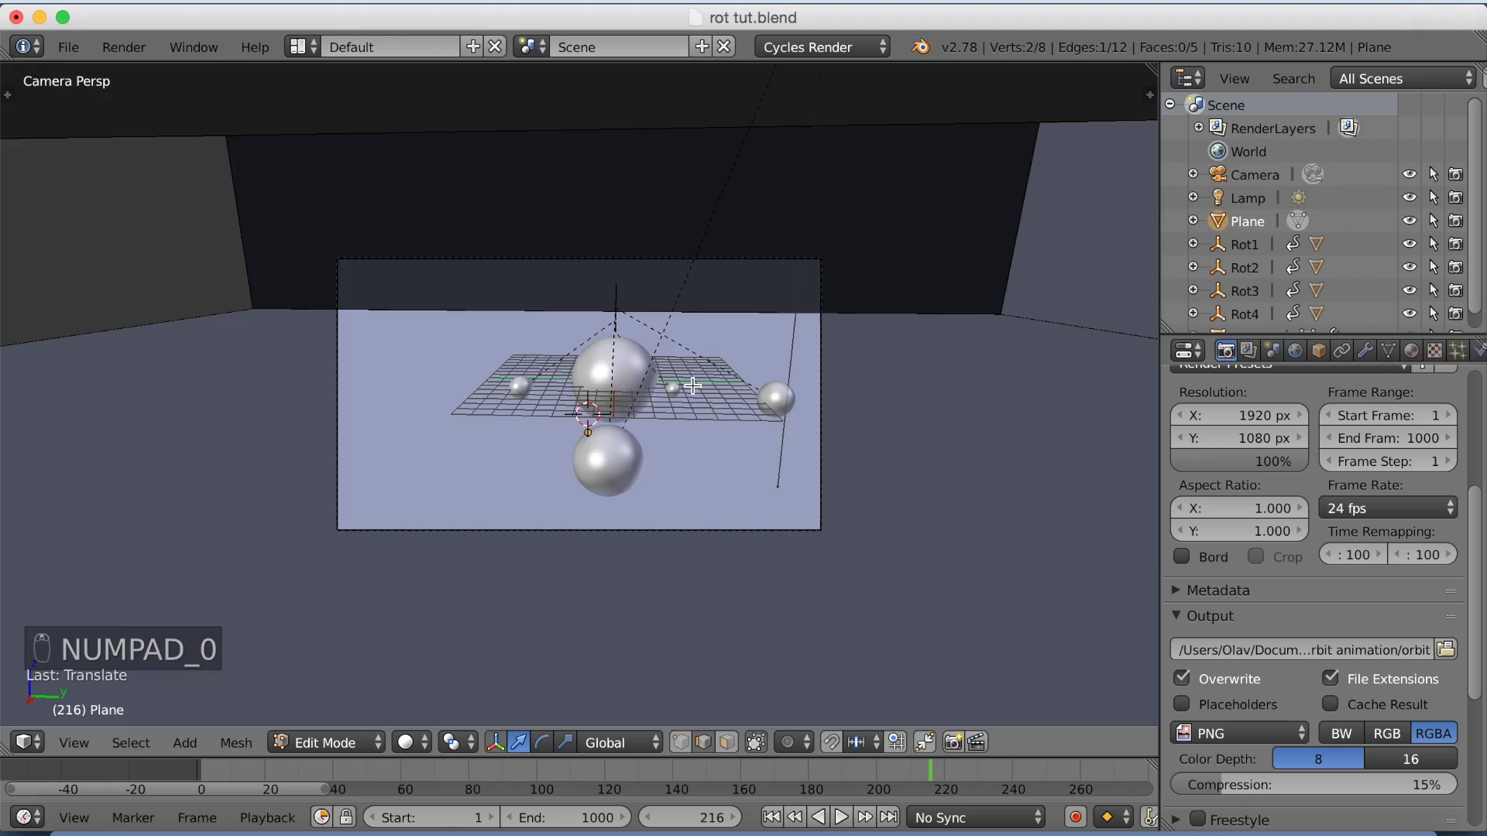
key(shift+z)
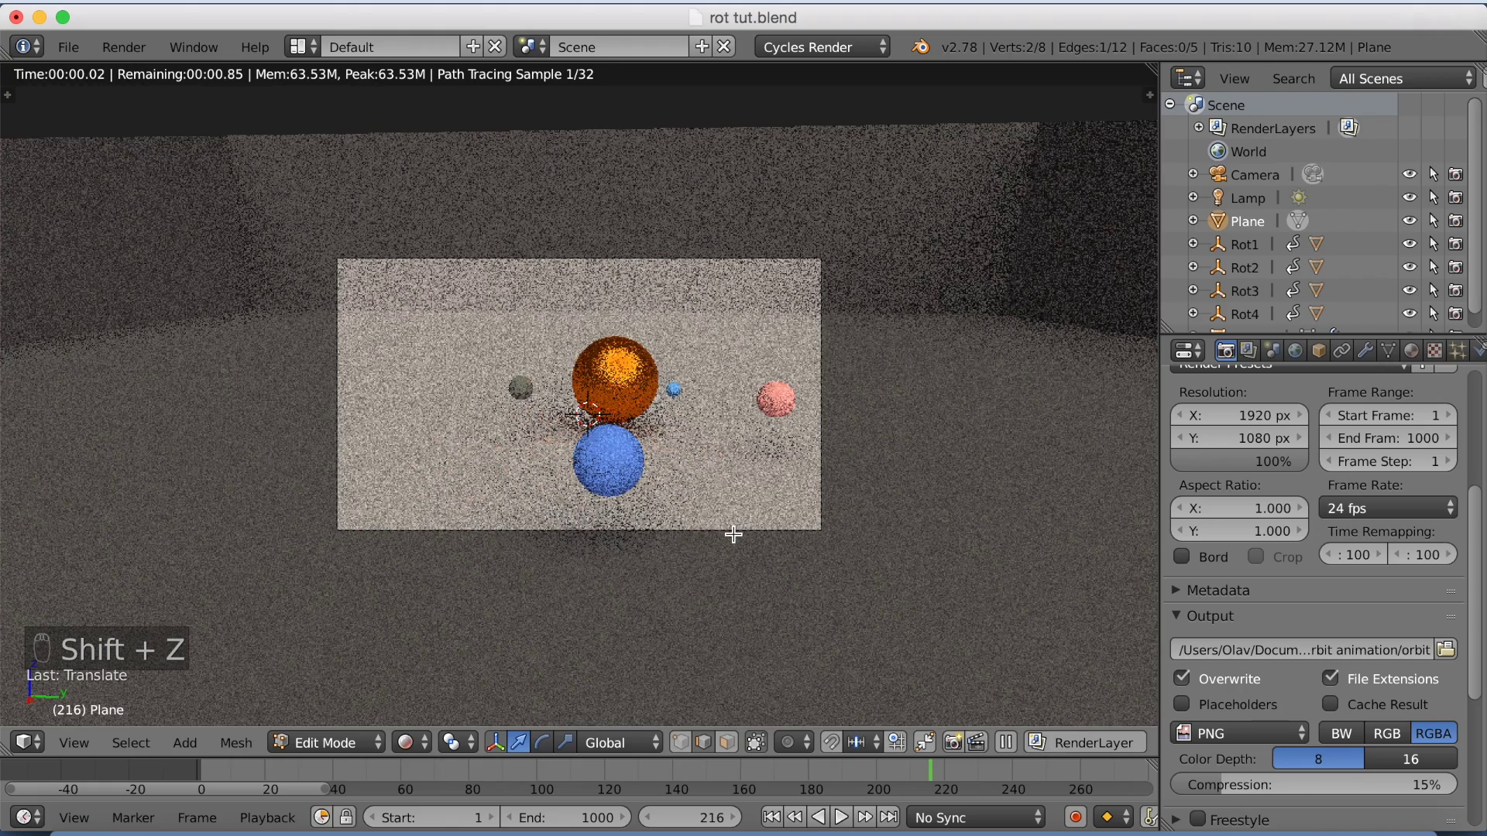
scroll(746, 526, up, 1)
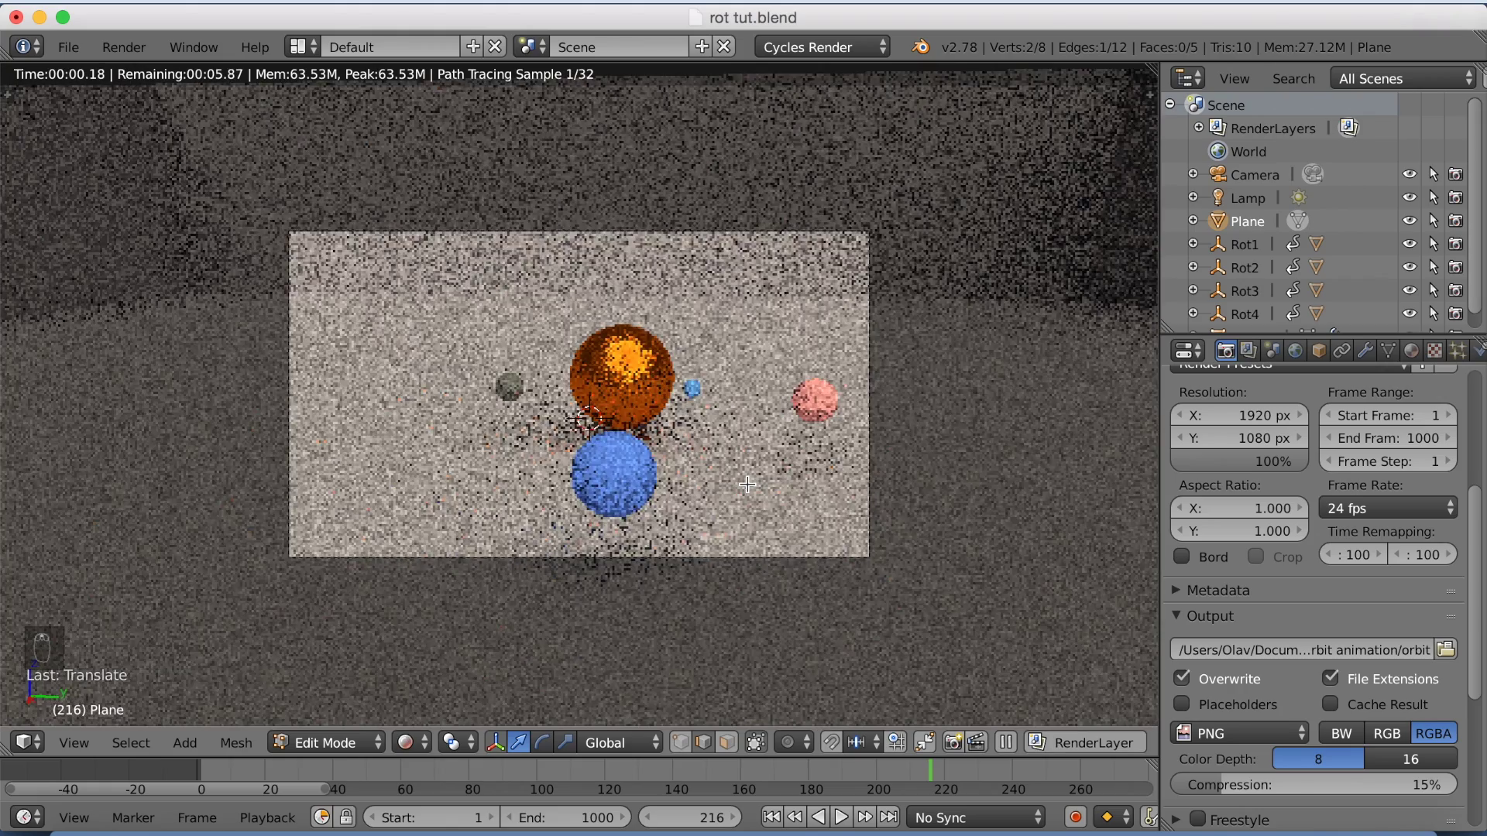
key(shift+z)
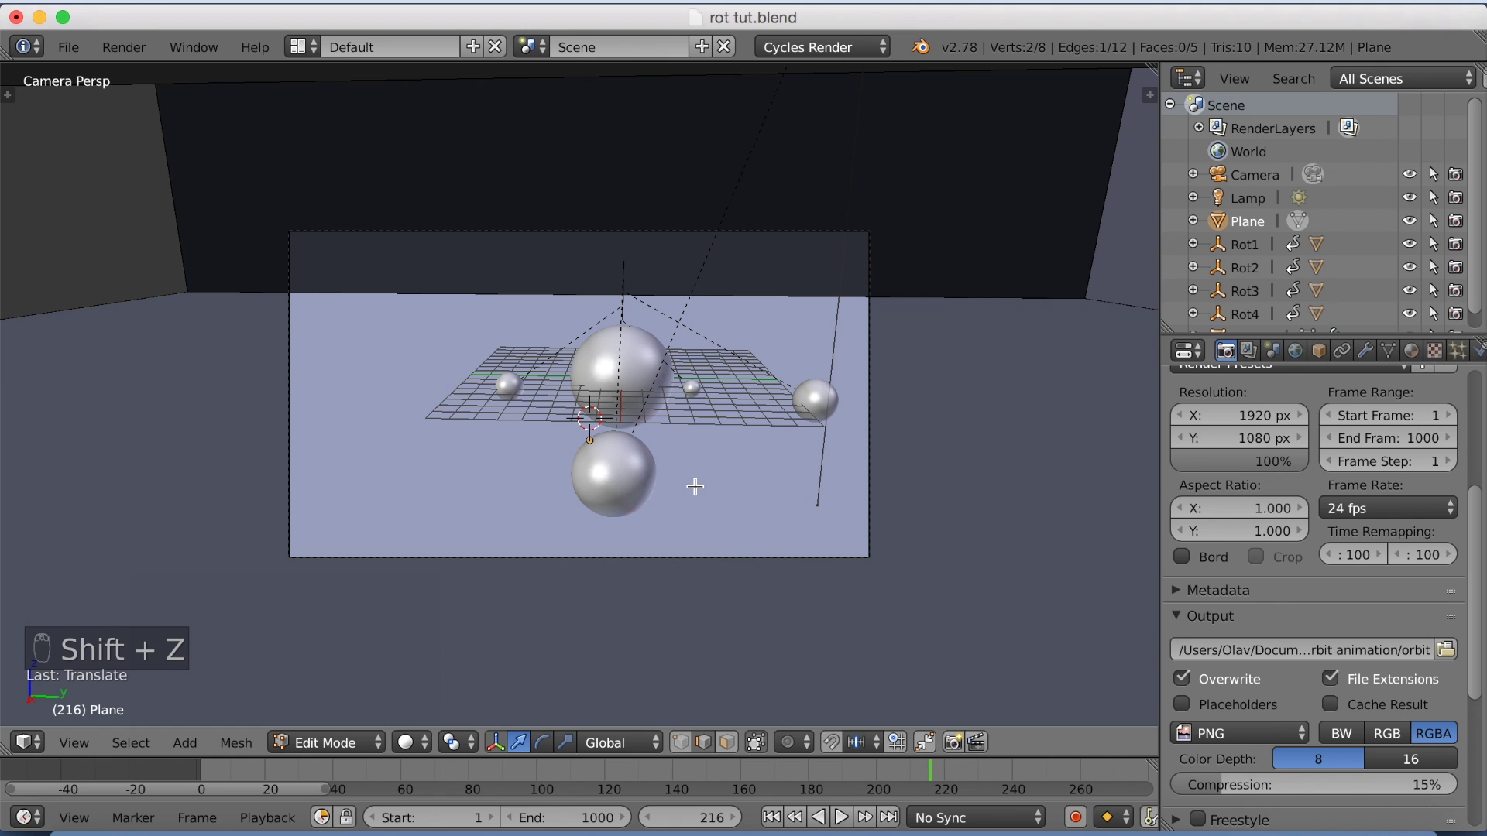
key(Tab)
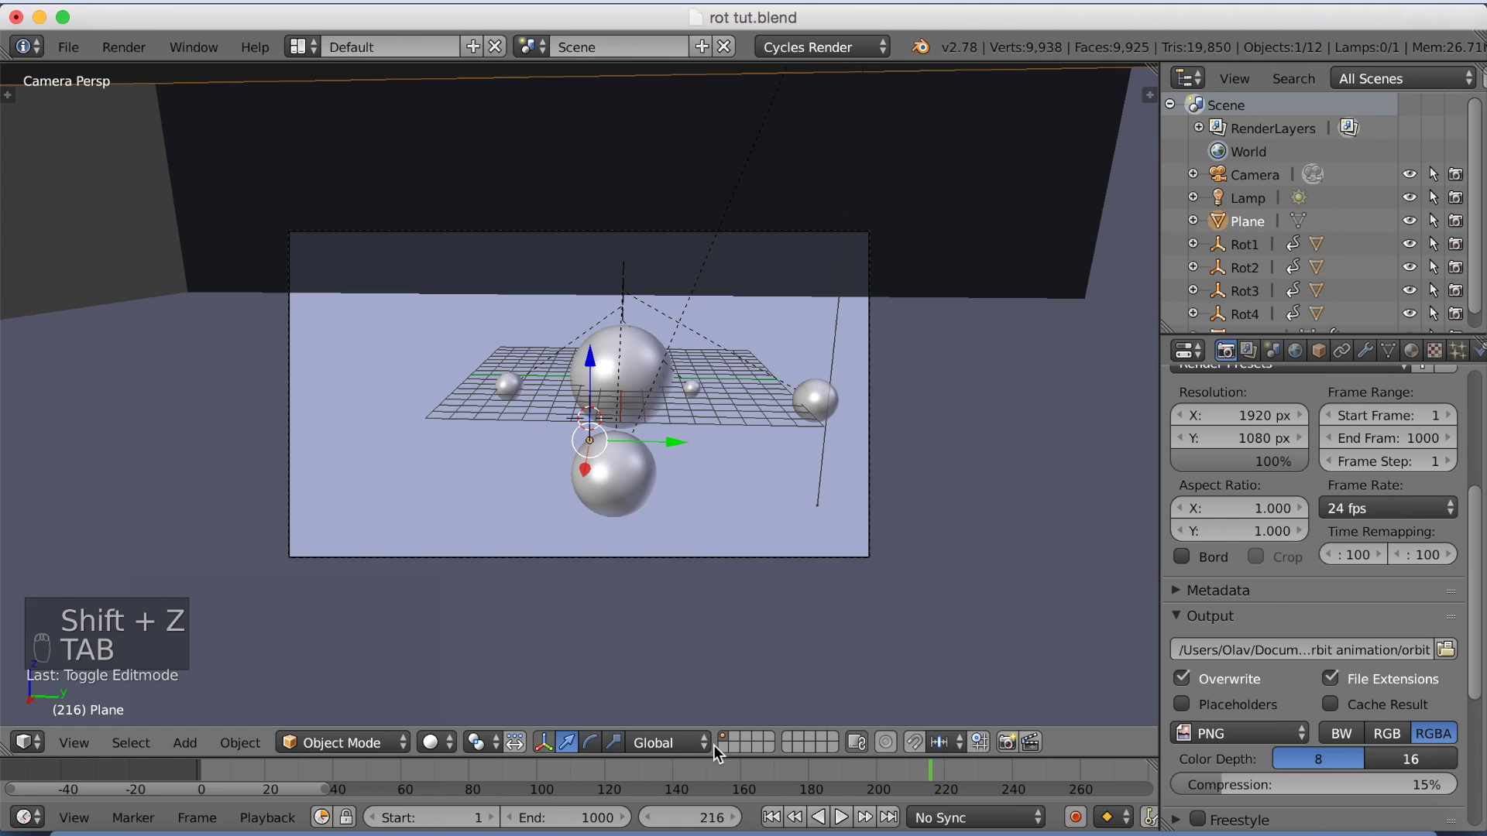
Rewind to the start of the timeline, play the orbit animation through the camera and stop it
drag(712, 773, 197, 771)
click(843, 817)
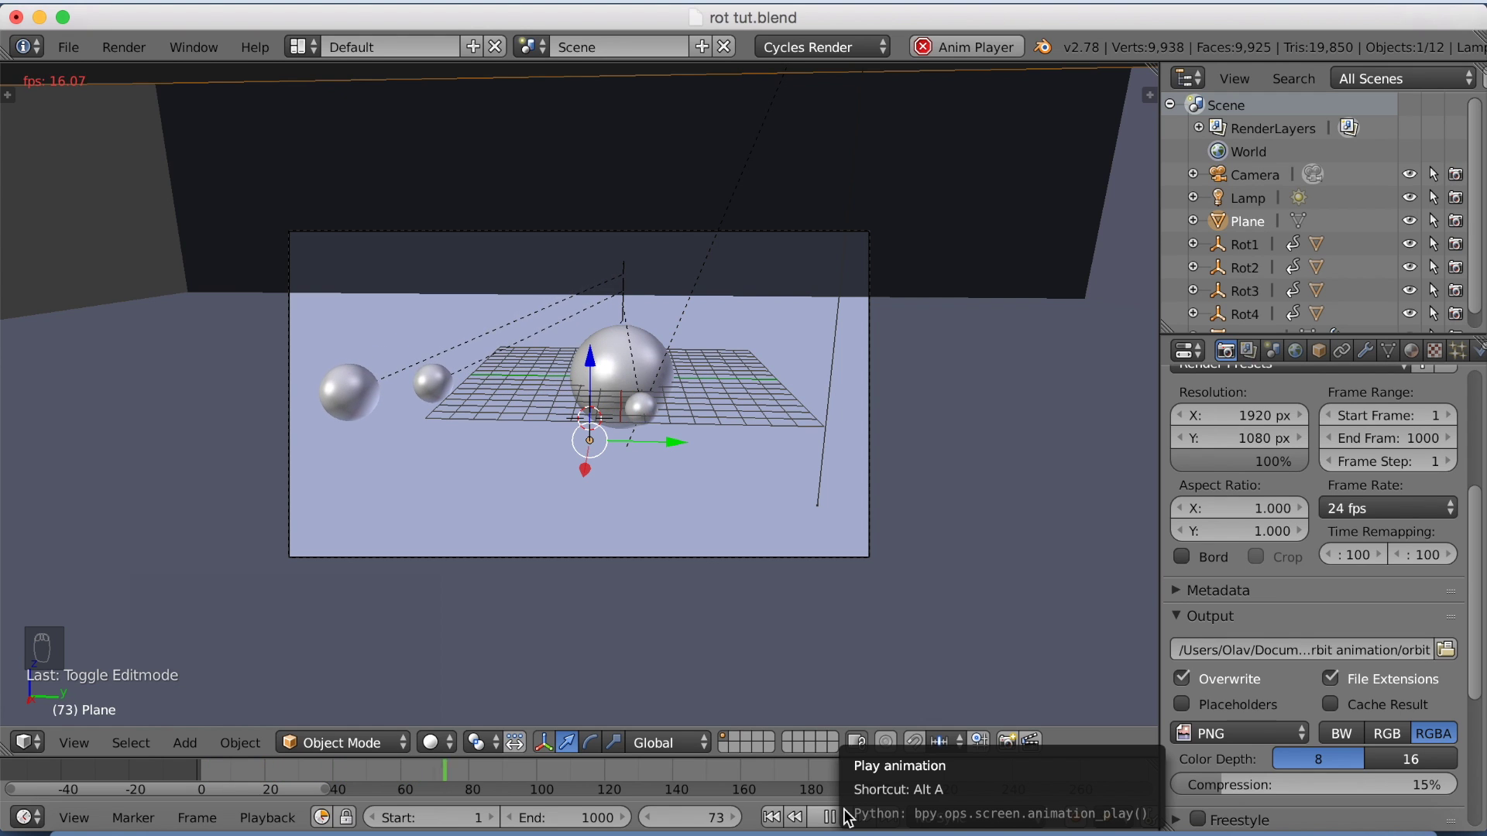
click(844, 814)
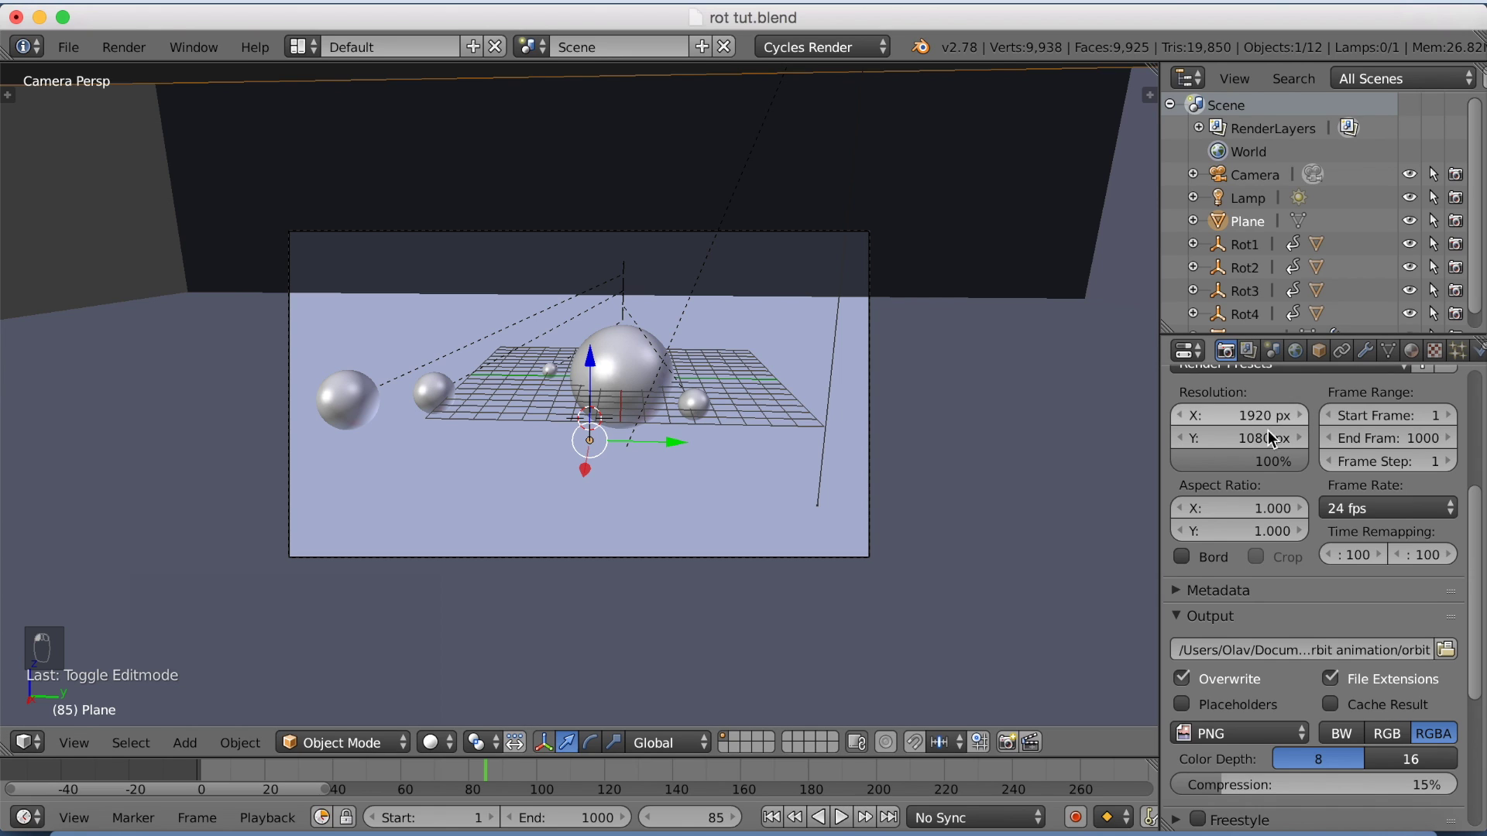
Set the Cycles render samples to 150
scroll(1340, 513, down, 8)
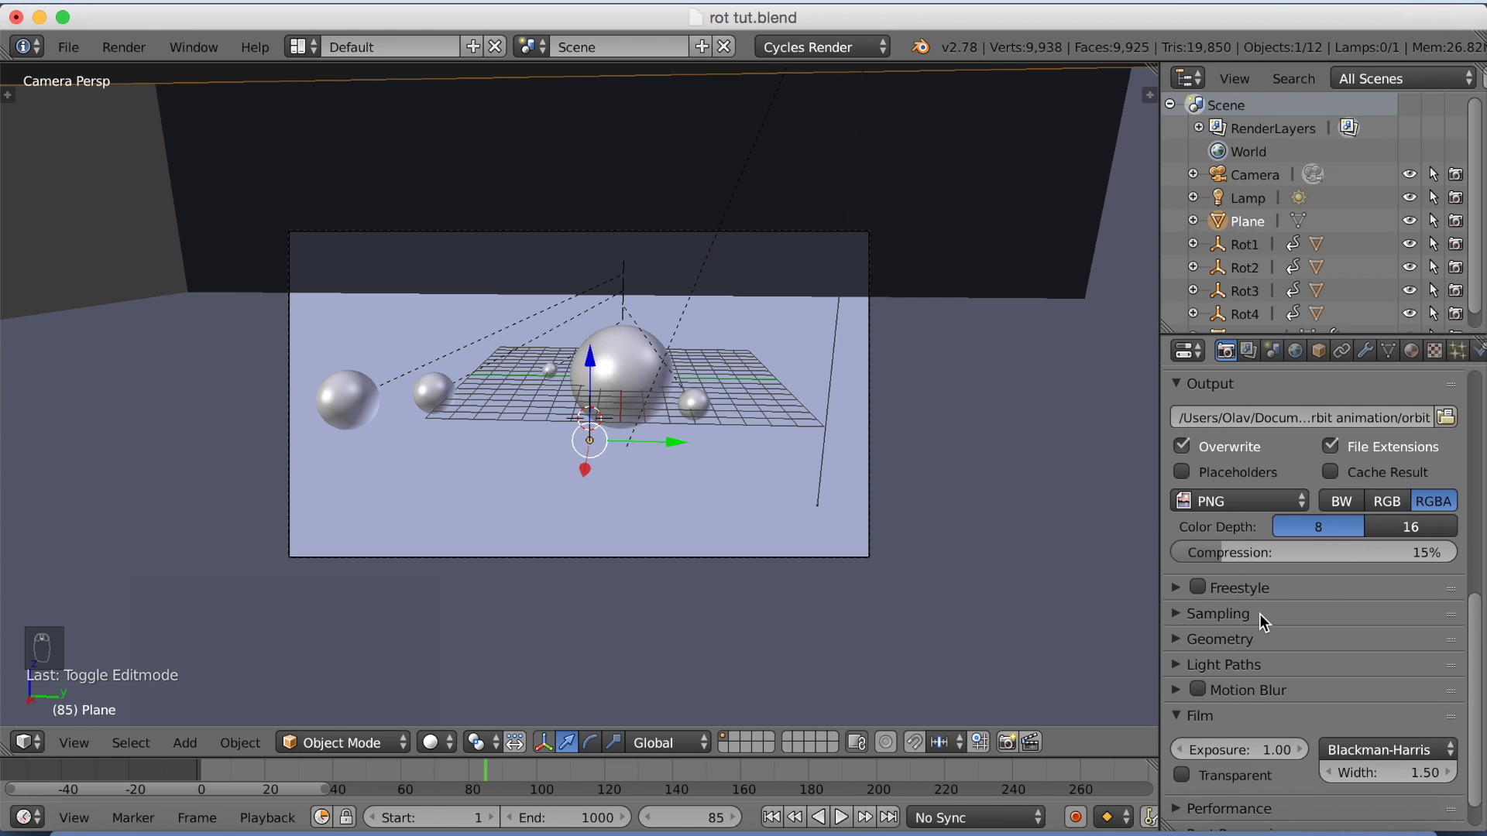
click(1260, 613)
click(1394, 726)
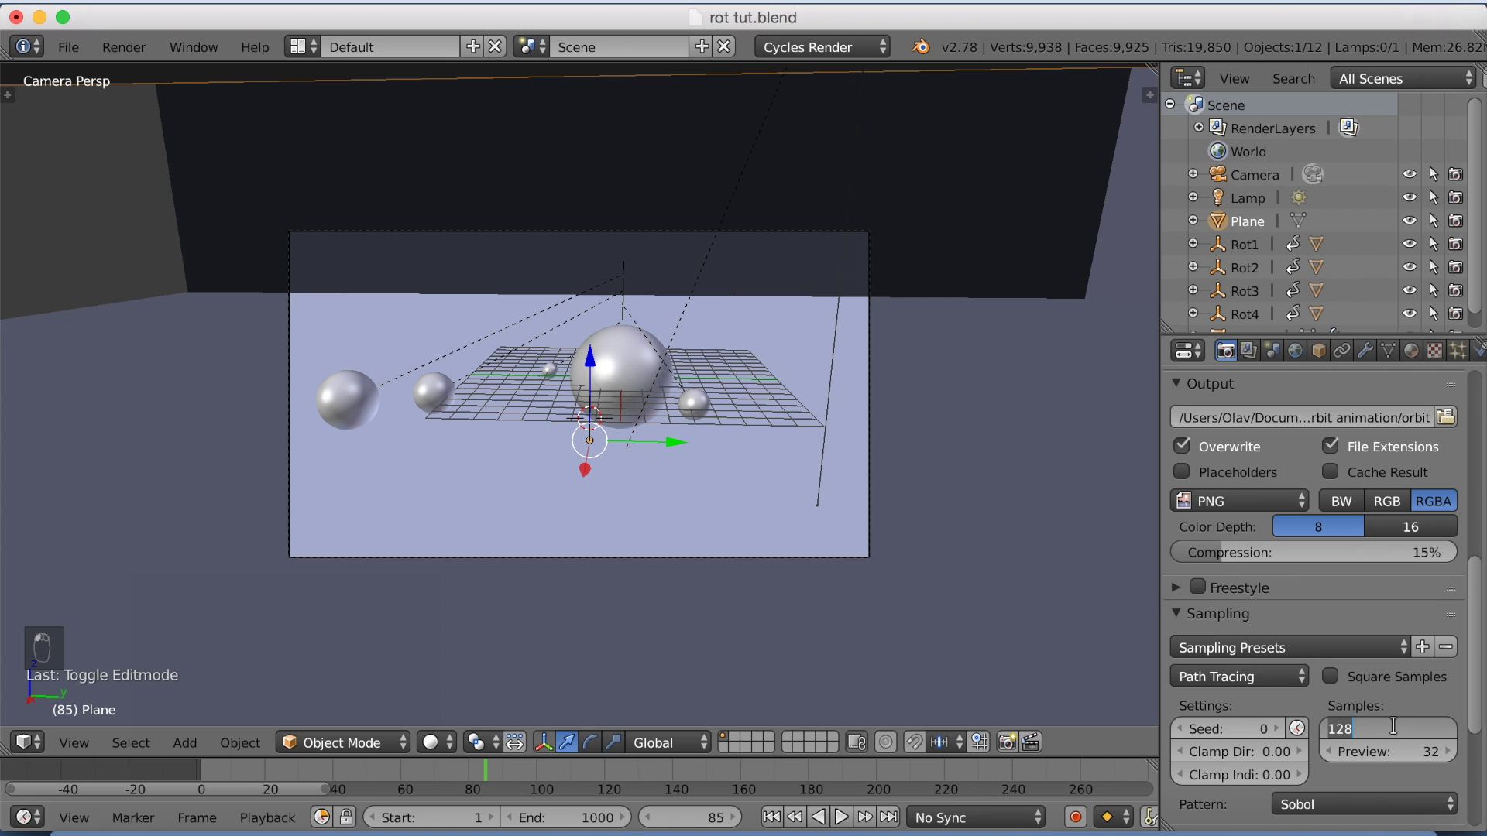
text(150)
key(Return)
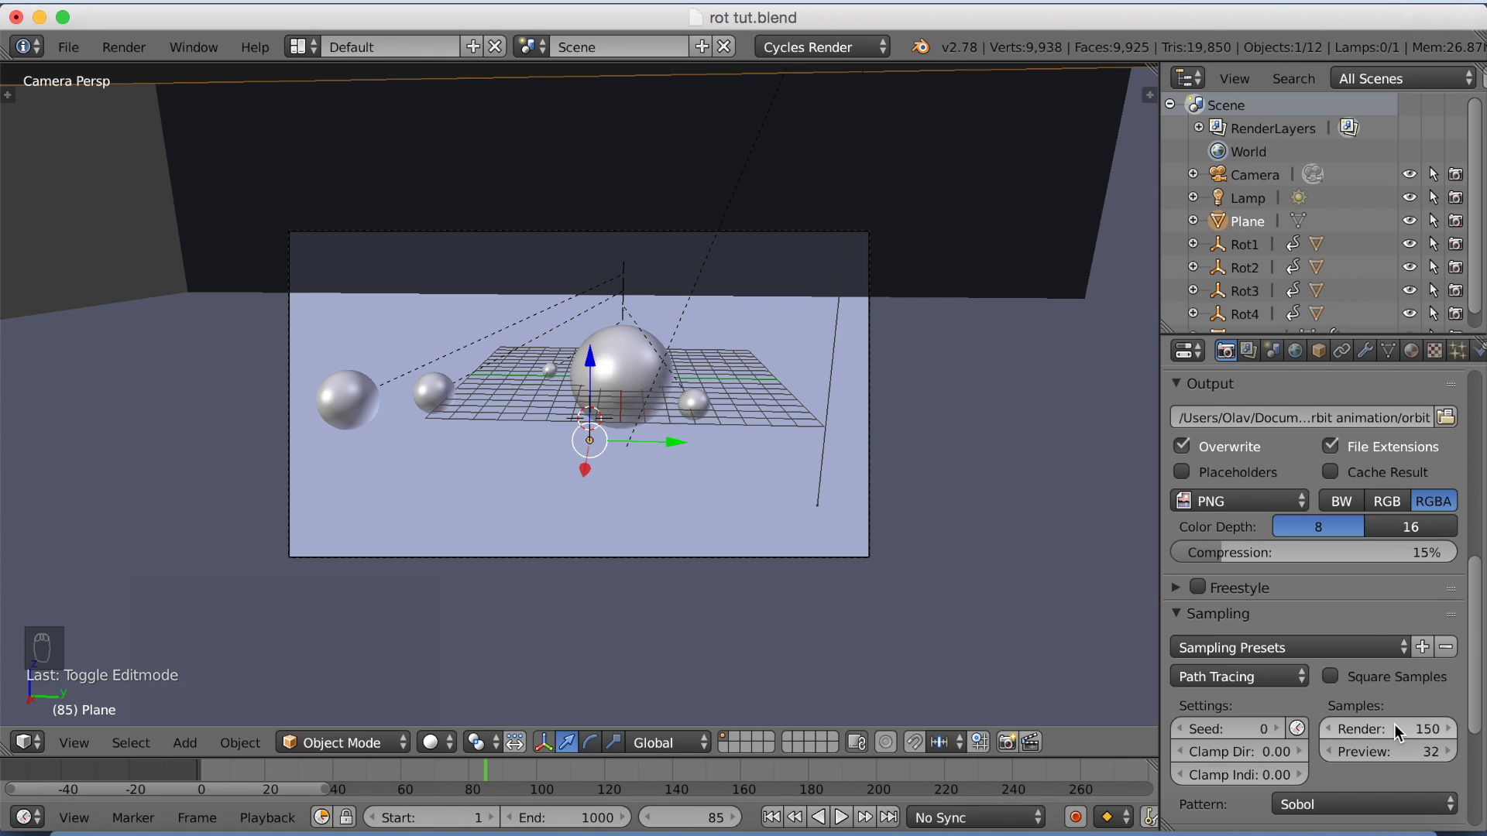
Set the output frame rate to 60 fps
scroll(1369, 632, up, 15)
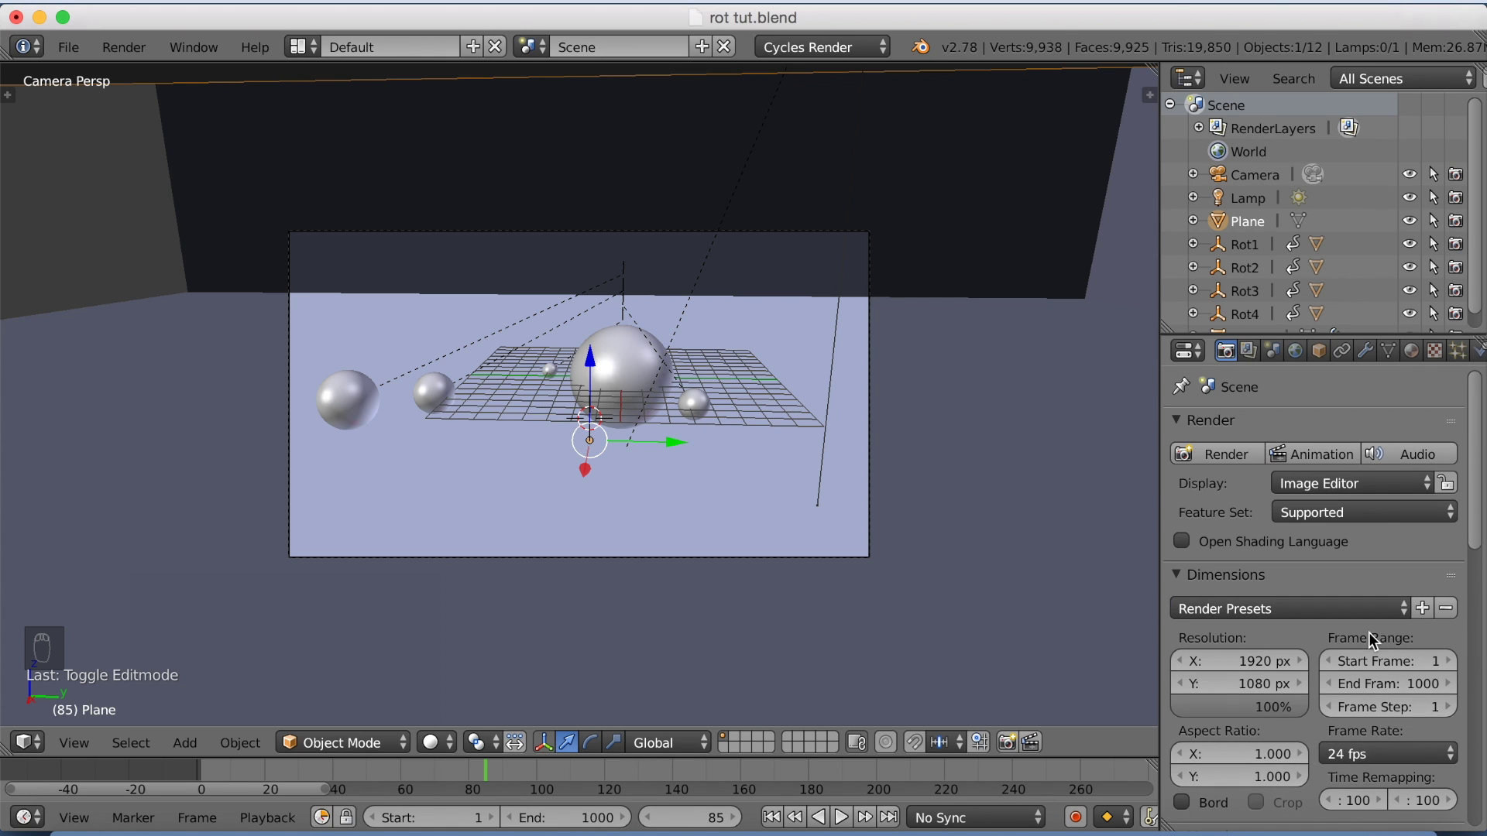
click(1369, 754)
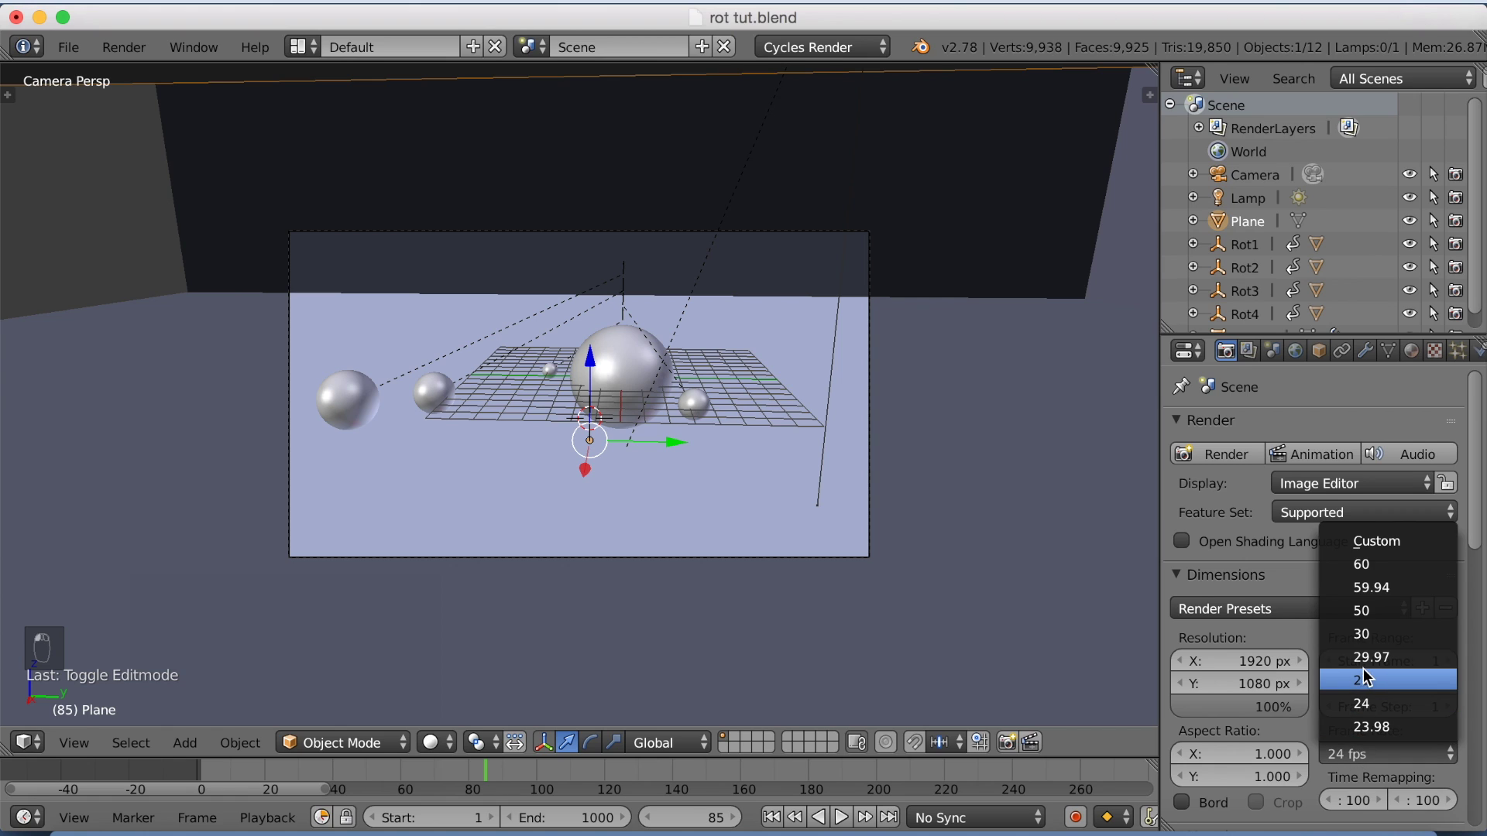
click(1383, 570)
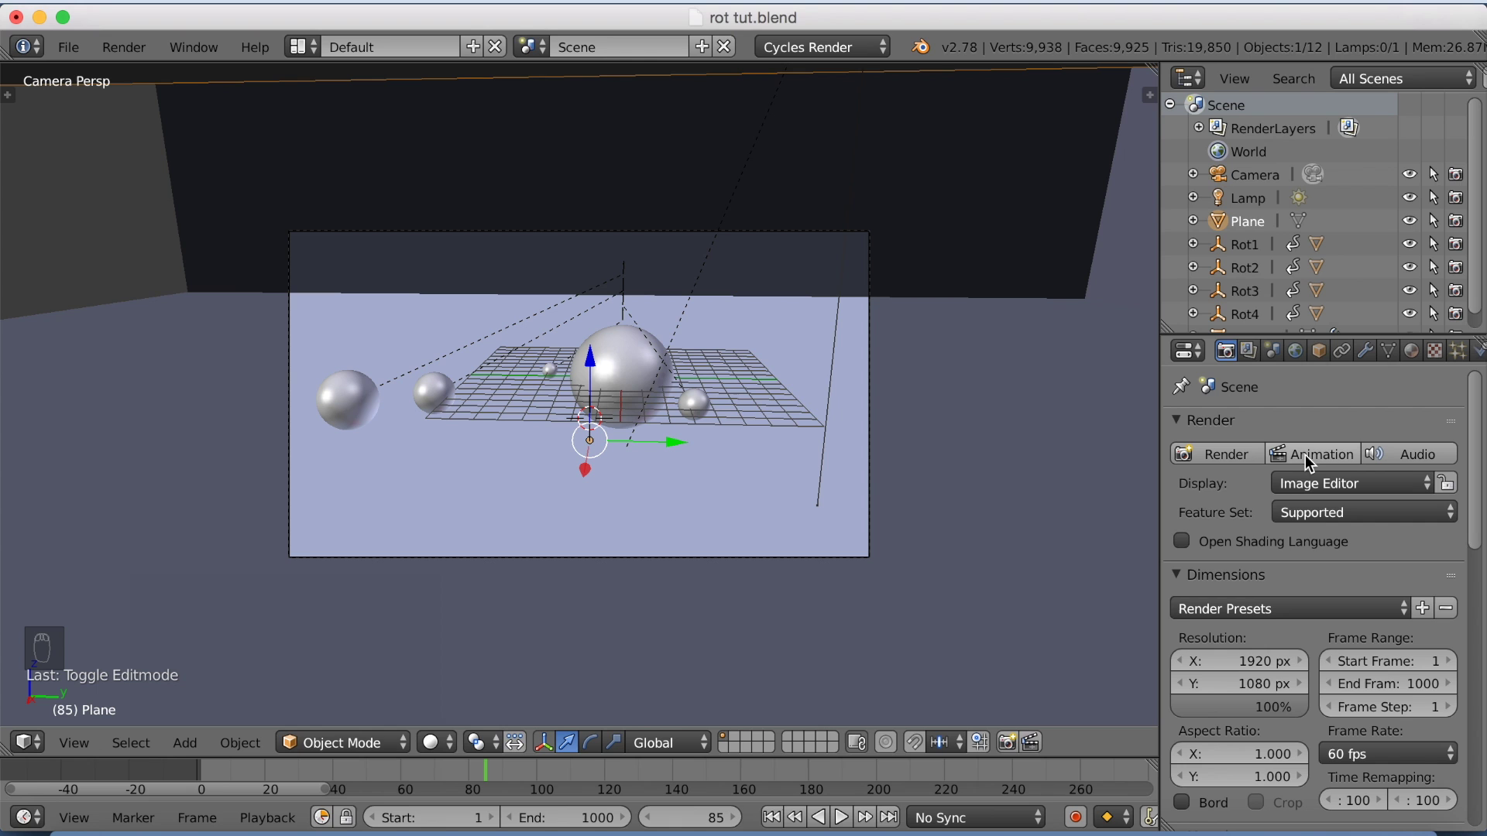
Render frame 85 as a still image and switch the editor back to the 3D View
click(1244, 450)
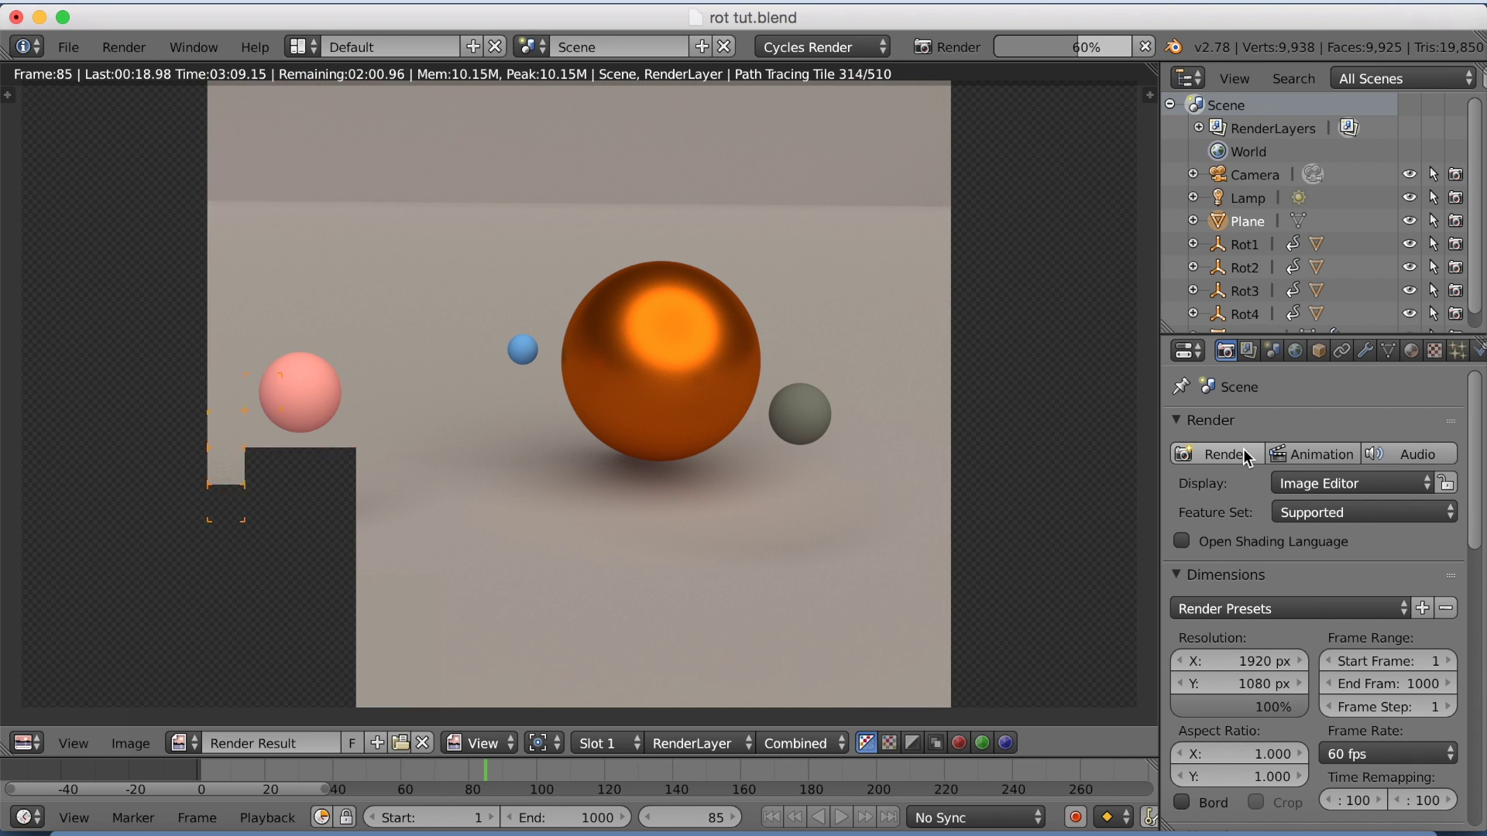
click(25, 745)
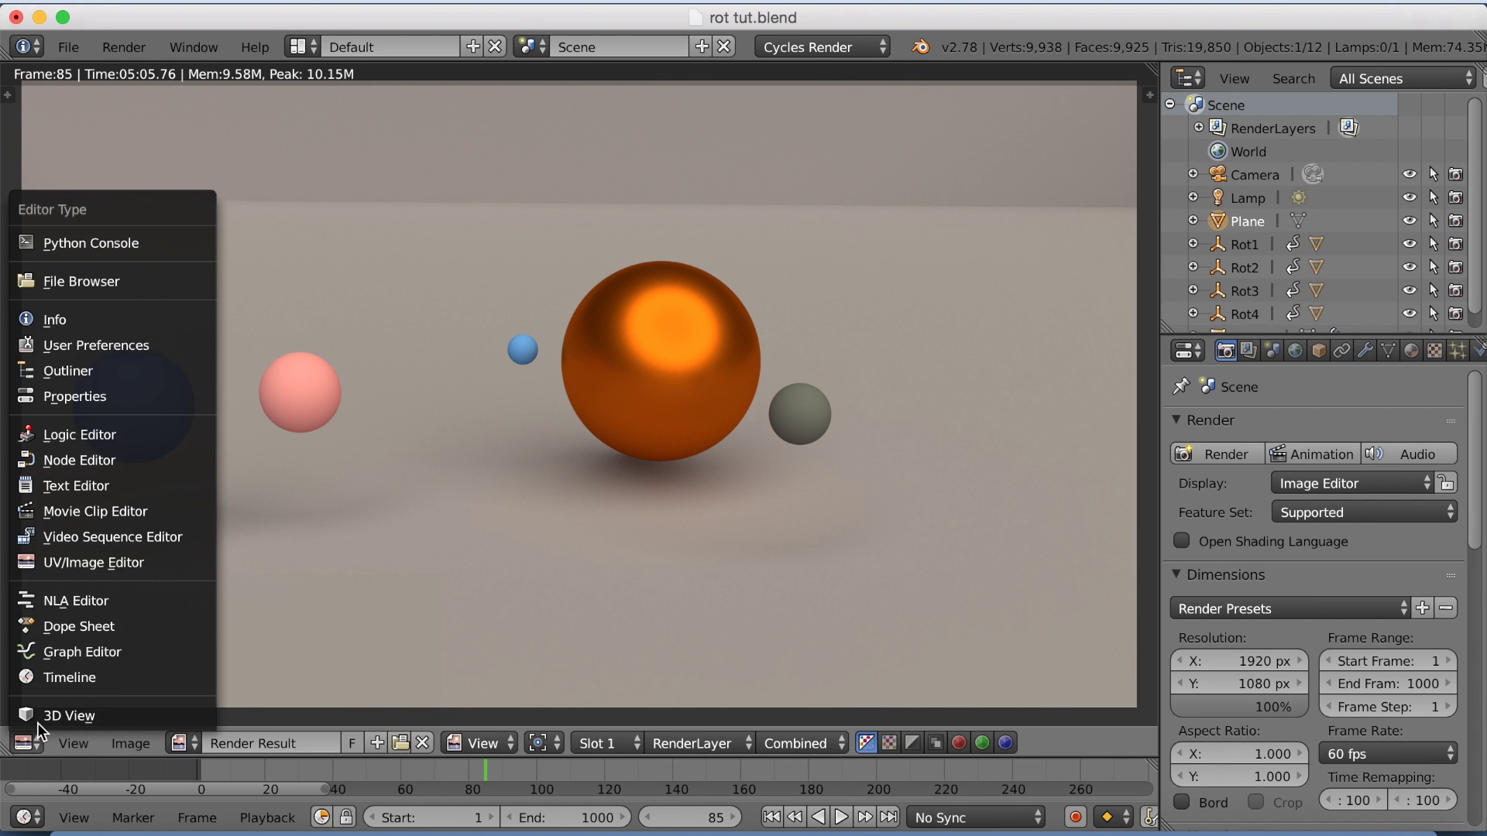
click(37, 718)
Play the orbits for a while, stop, and fly the camera to a lower angle facing the central sphere
key(alt+a)
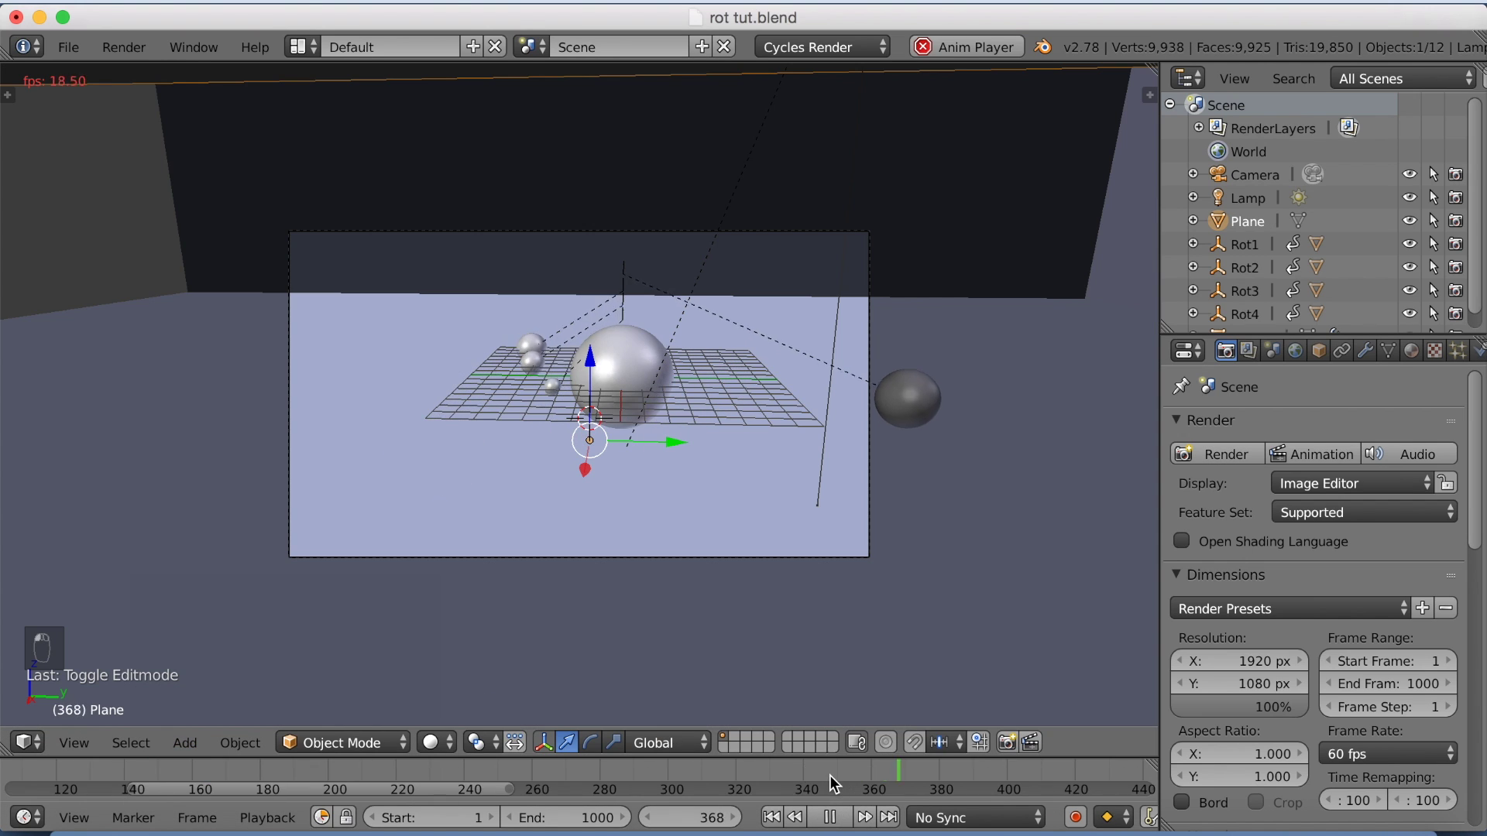
click(829, 818)
right_click(826, 232)
key(shift+f)
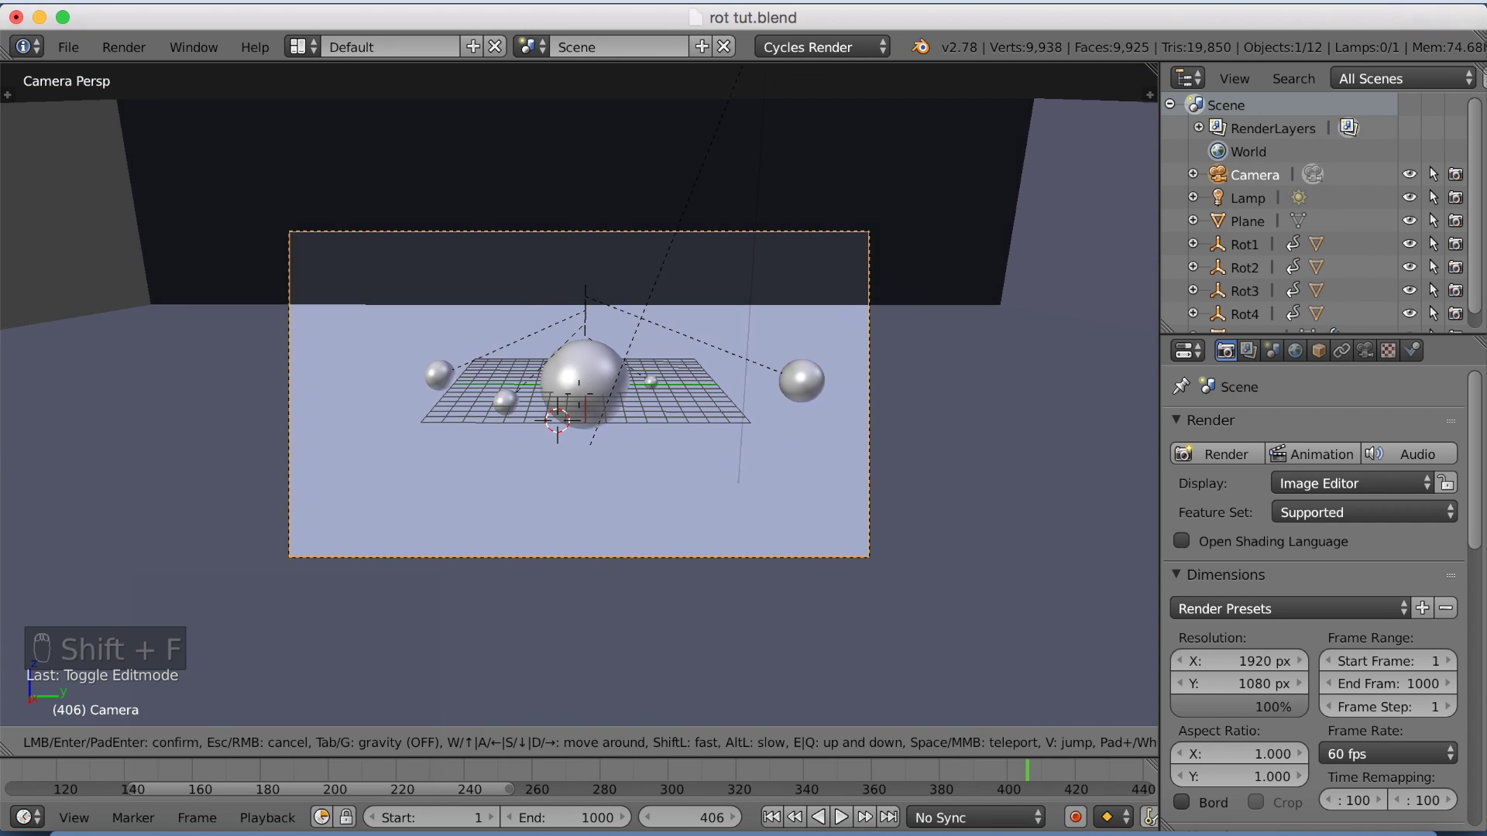
click(578, 403)
Play the animation from the lower camera angle and preview the framing in rendered shading
key(alt+a)
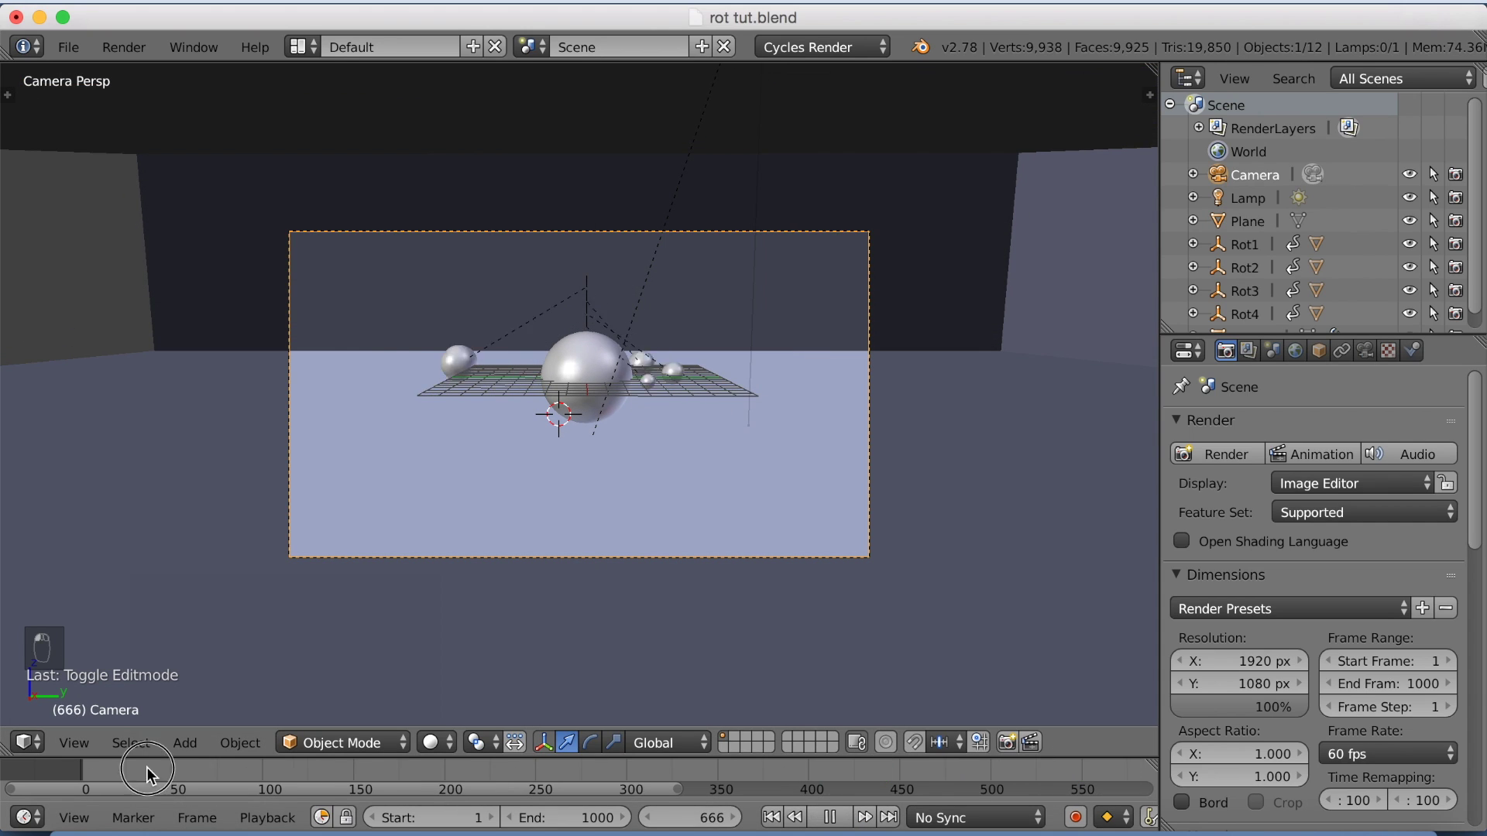
key(shift+z)
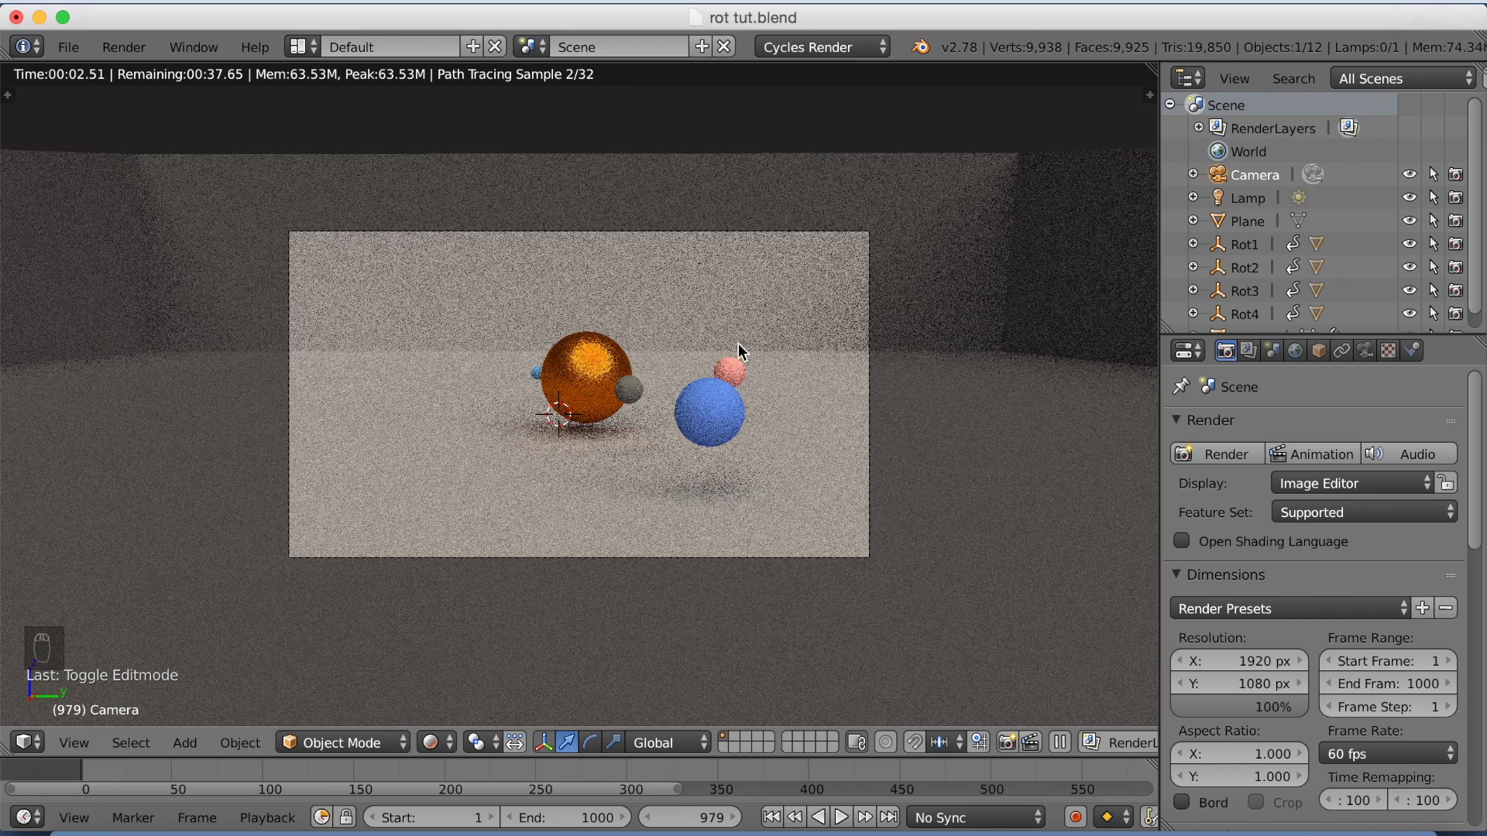
key(shift+z)
Readjust the camera's angle in fly mode, checking the orbits with a short playback between the adjustments
key(shift+f)
click(580, 403)
click(245, 780)
key(alt+a)
key(alt+a)
key(shift+f)
click(579, 403)
Move to frame 1039 and fly the camera backward so the outermost sphere stays inside the frame
scroll(987, 782, down, 11)
drag(994, 780, 1172, 779)
key(shift+f)
key(Escape)
key(shift+f)
key(s)
click(578, 394)
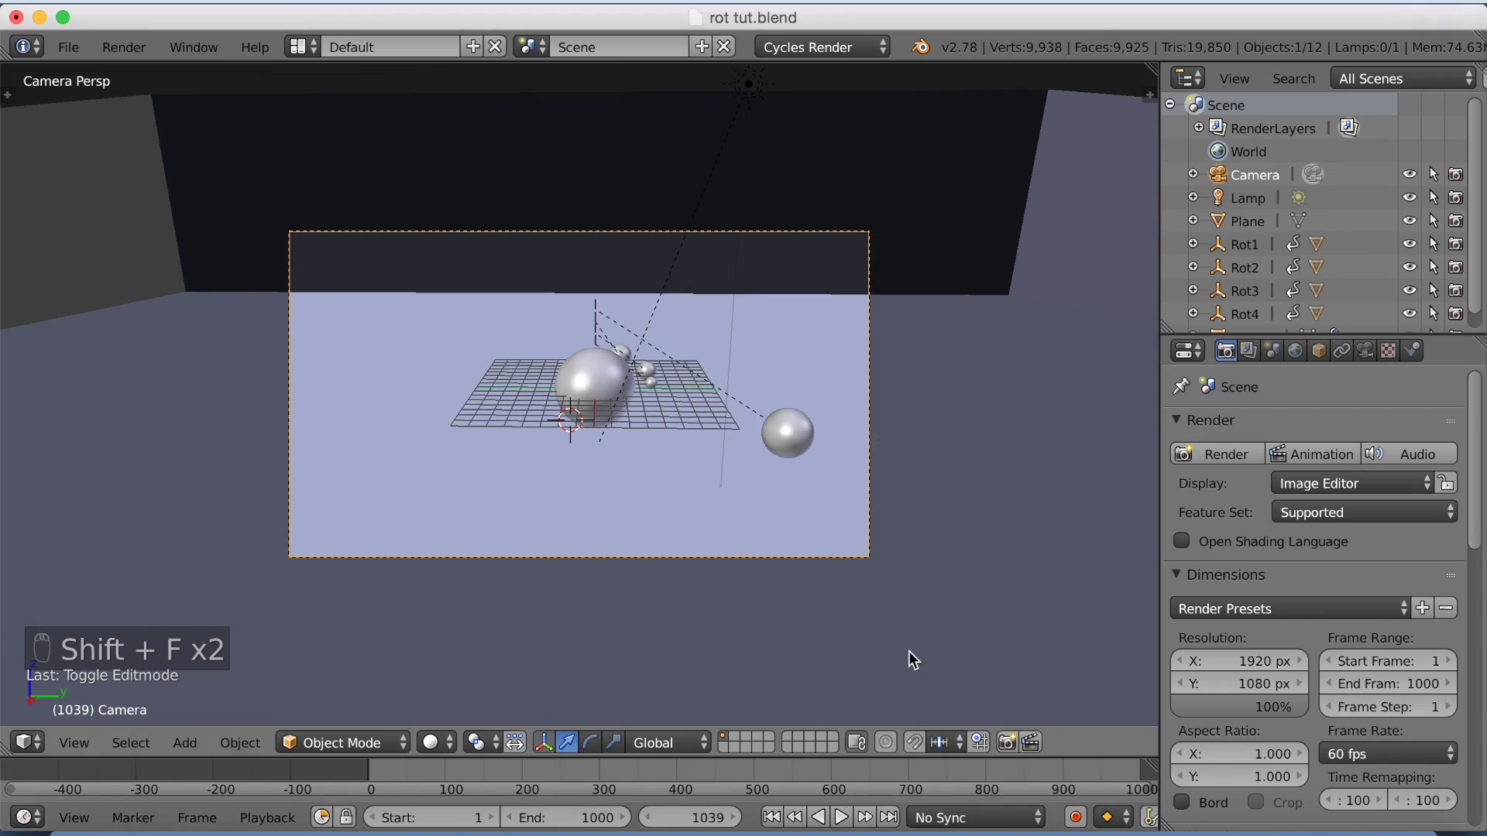
Play the animation from near its start and preview the final camera framing in rendered shading
scroll(979, 775, down, 3)
drag(974, 776, 437, 779)
key(alt+a)
key(shift+z)
key(alt+a)
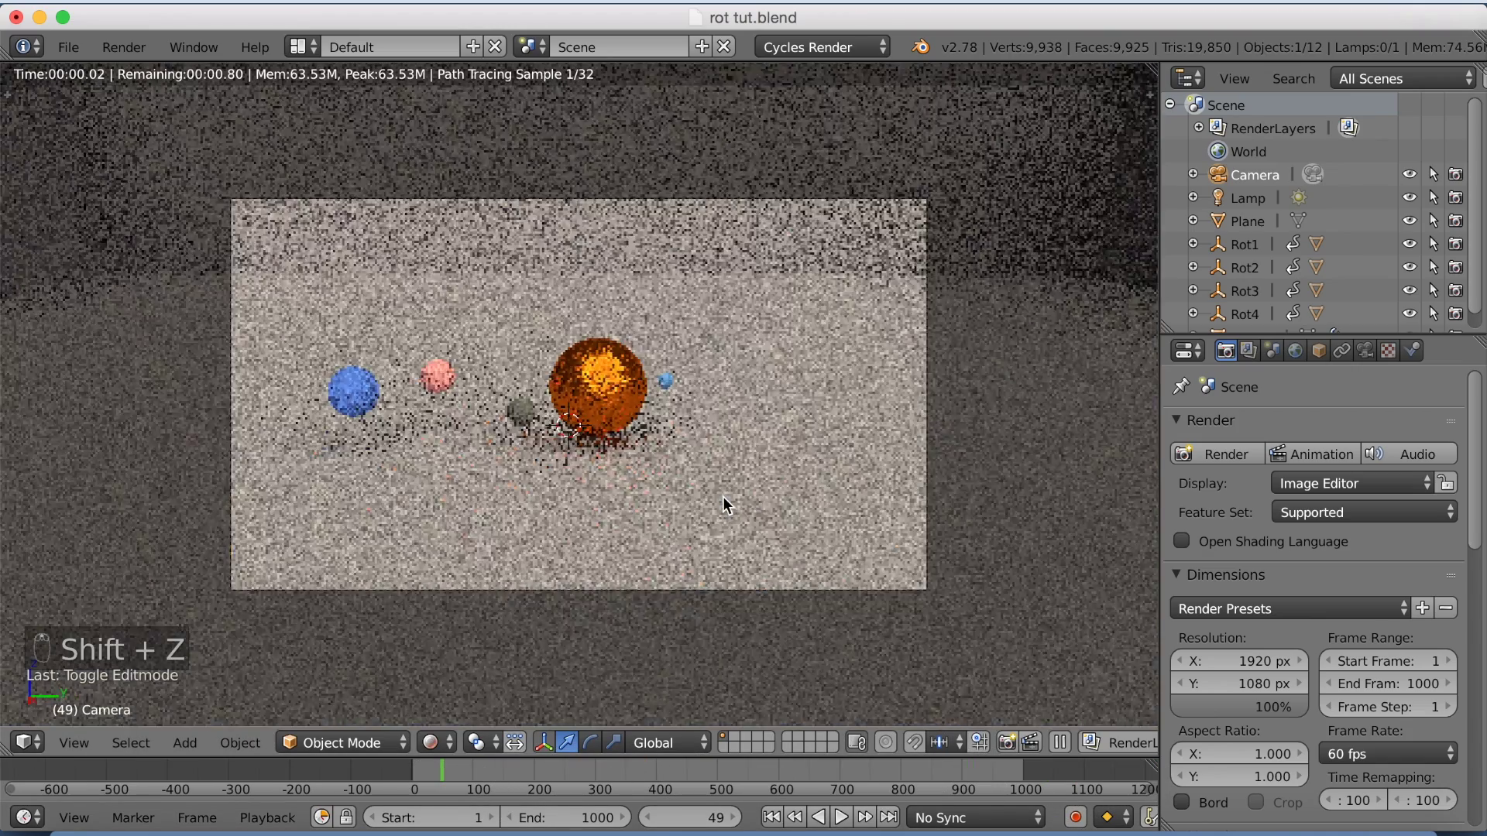
Return the viewport to solid shading and render the full animation
key(shift+z)
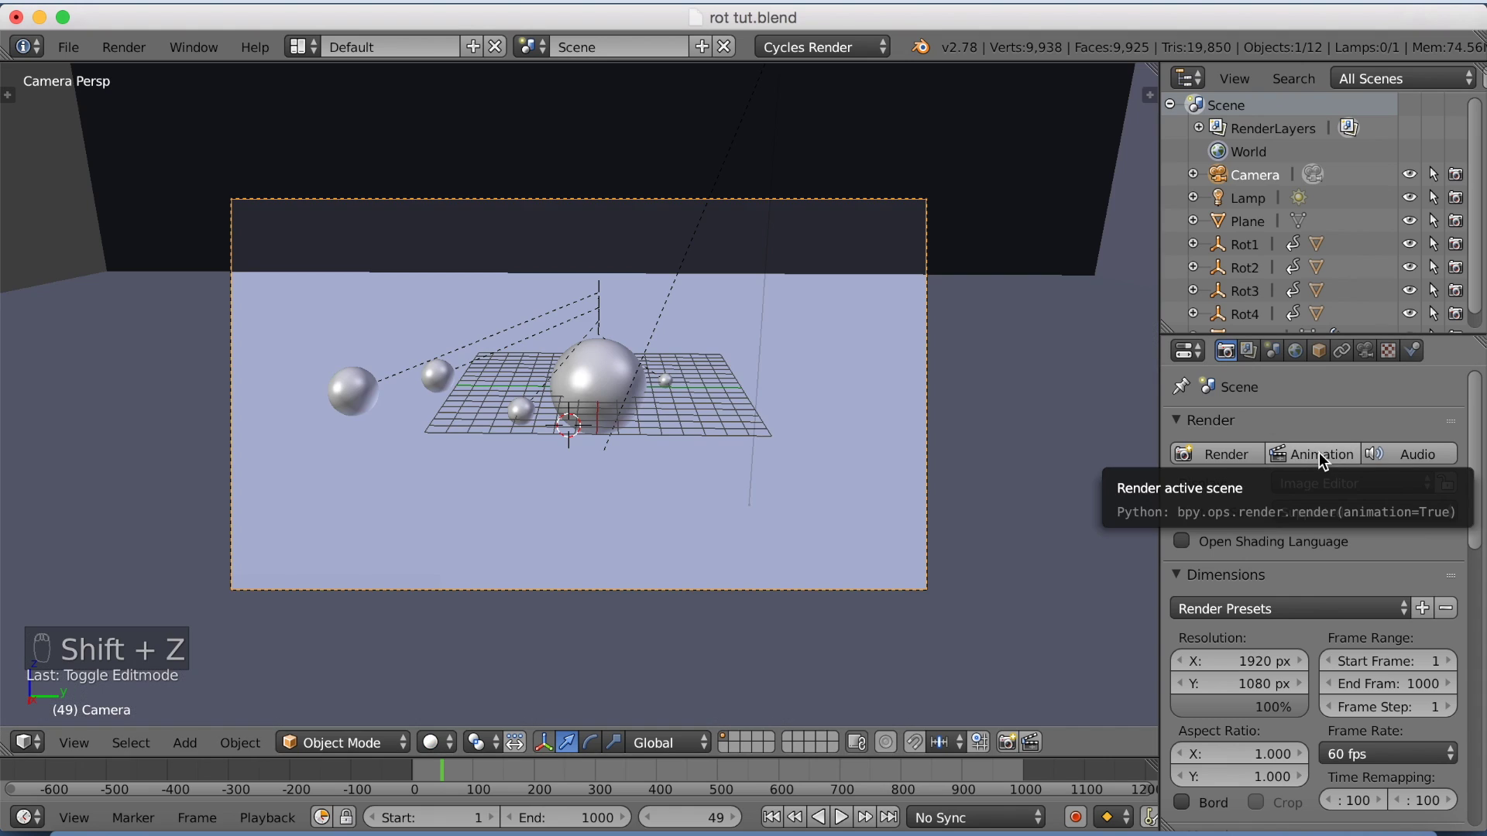
click(1276, 456)
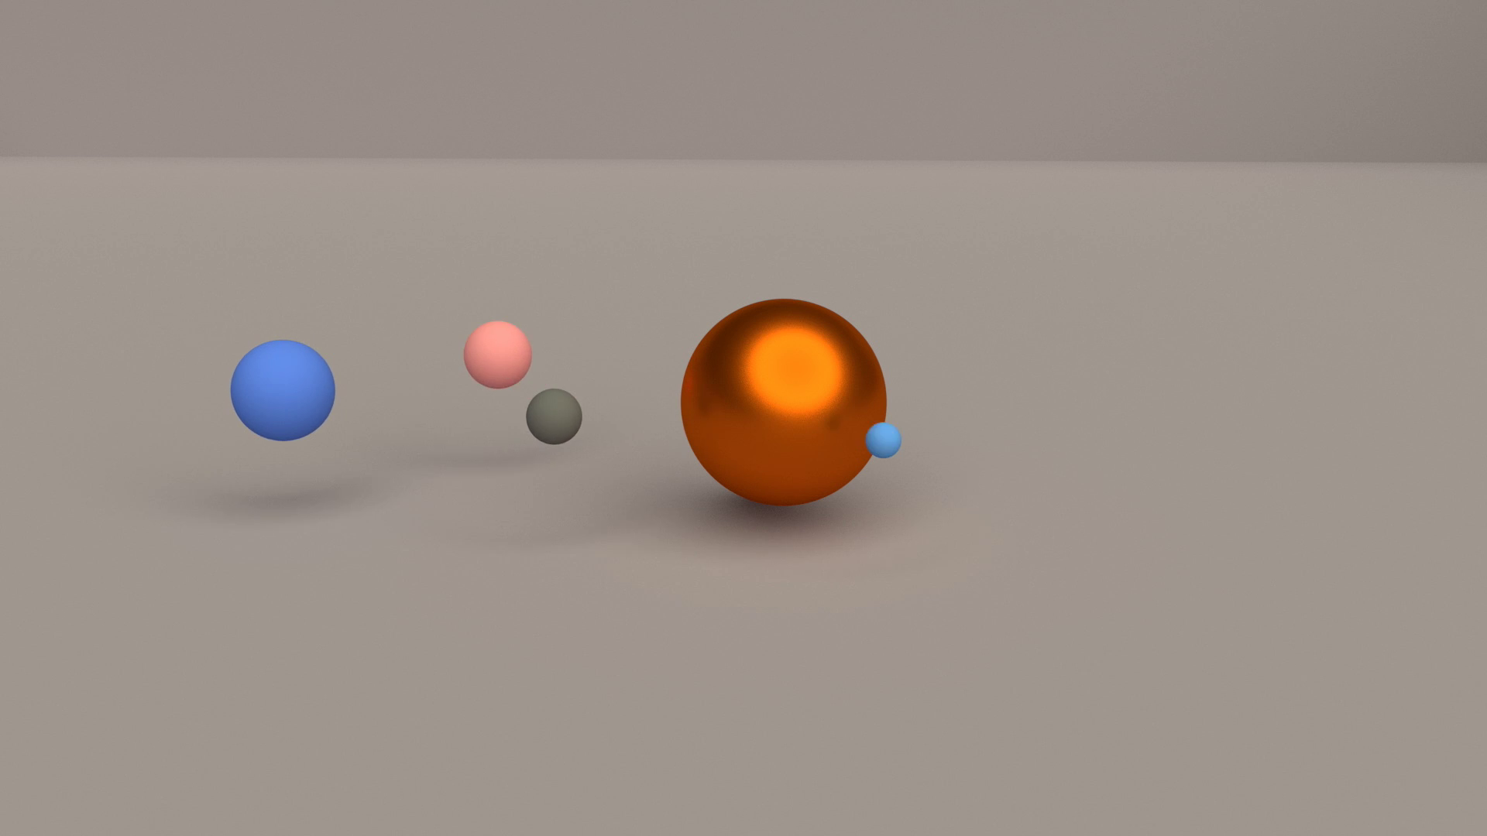